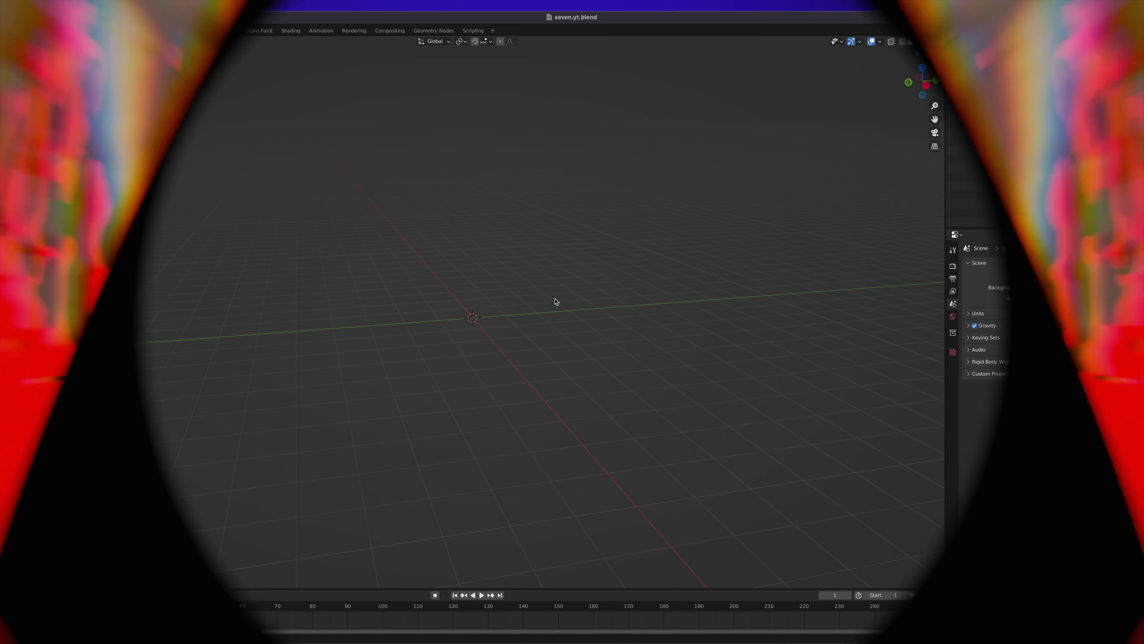
Add a plane mesh at the origin and rotate it 45° about the Z axis
{"action": "key", "text": "shift+a"}
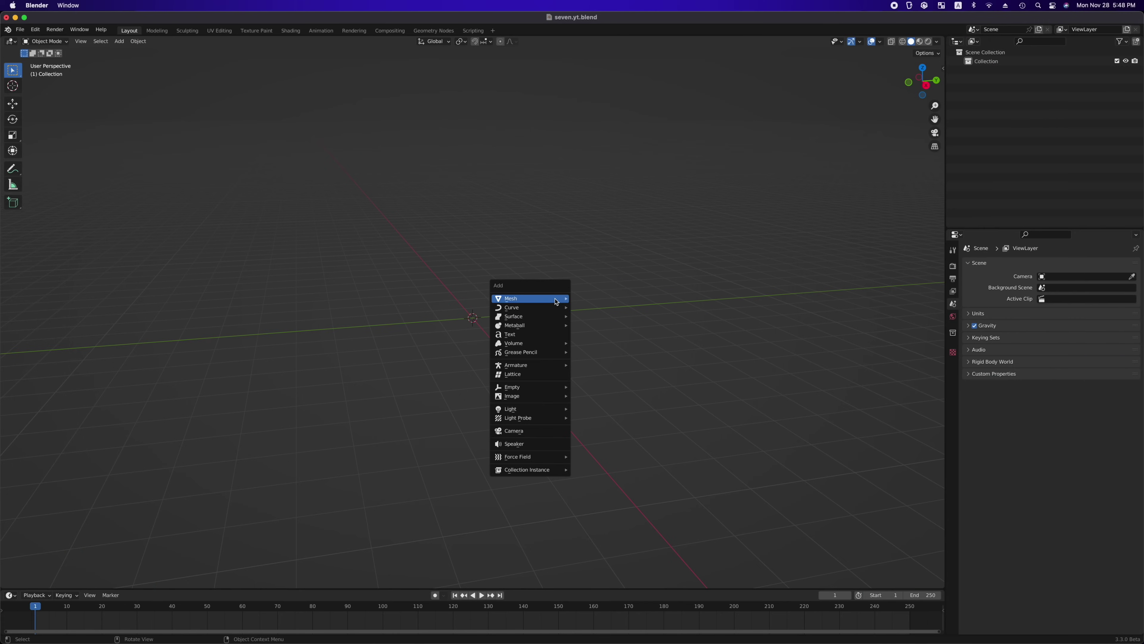
{"action": "mouse_move", "coordinate": [556, 302]}
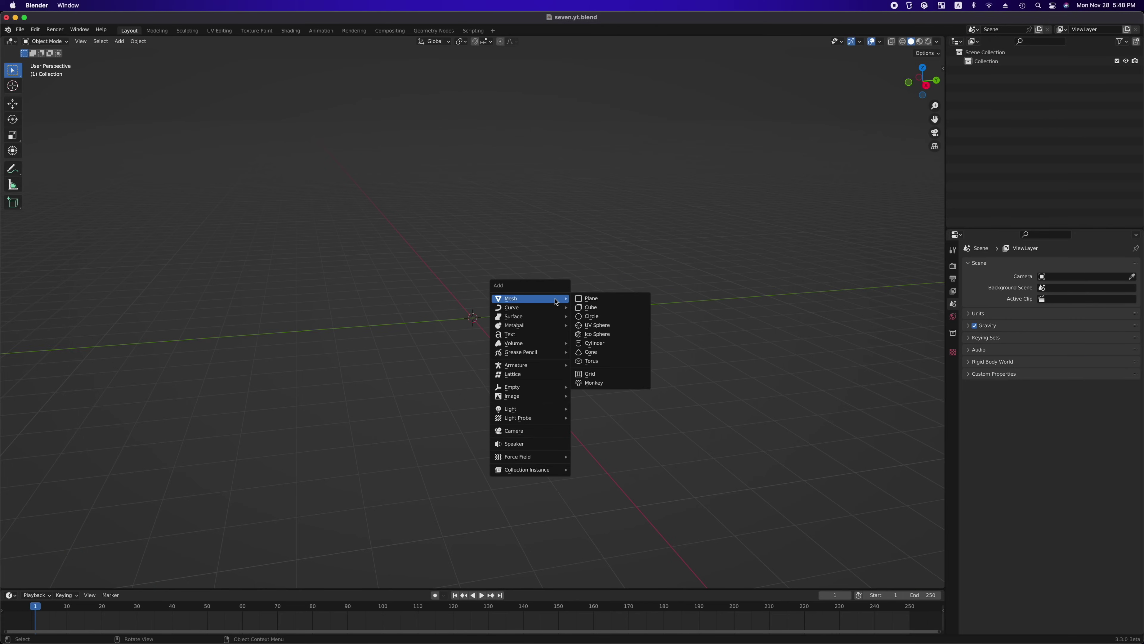
{"action": "left_click", "coordinate": [595, 300]}
{"action": "key", "text": "grave"}
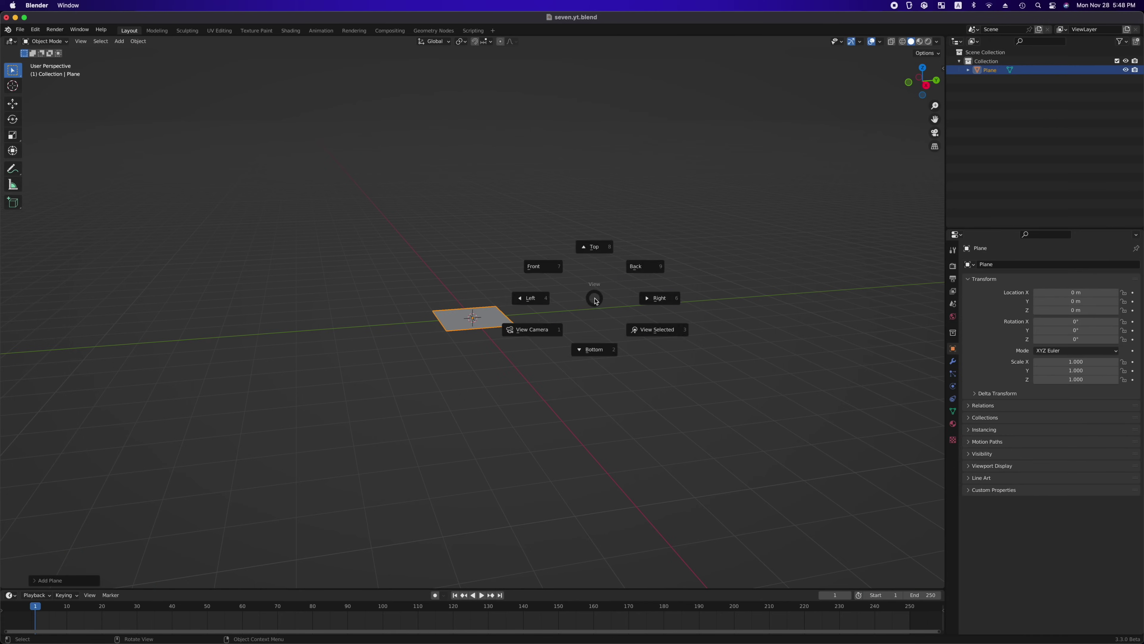
{"action": "key", "text": "8"}
{"action": "type", "text": "r45"}
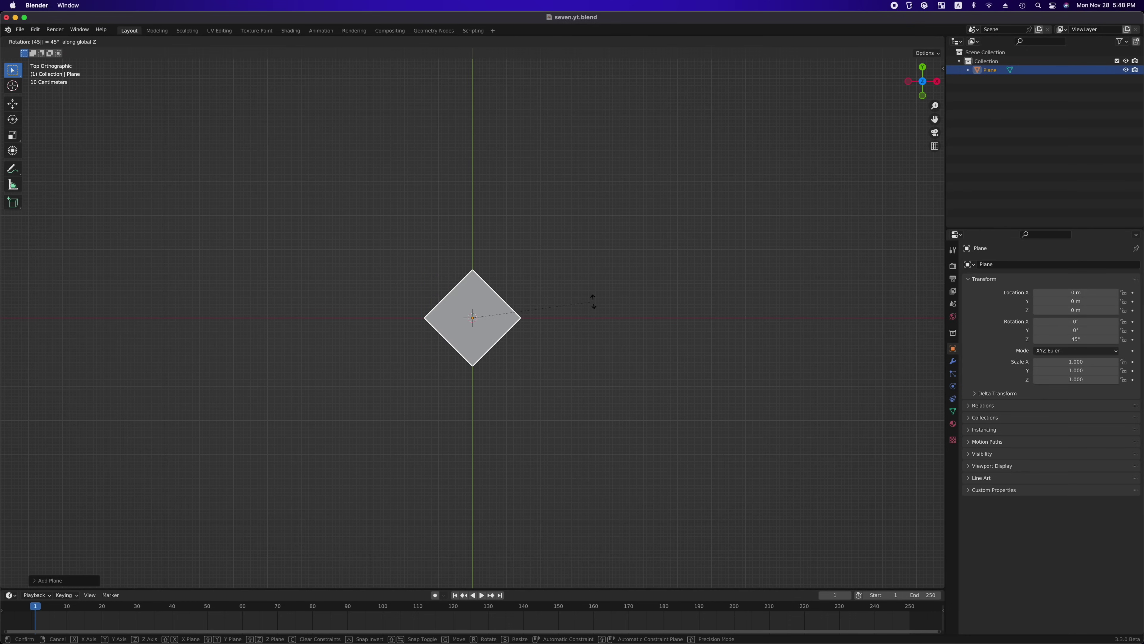
{"action": "key", "text": "Return"}
In Edit Mode, scale the plane's geometry to 0.5 along the X axis to form a narrow diamond
{"action": "scroll", "coordinate": [580, 381], "scroll_direction": "down", "scroll_amount": 3}
{"action": "key", "text": "Tab"}
{"action": "key", "text": "s"}
{"action": "type", "text": "x"}
{"action": "type", "text": "0.5"}
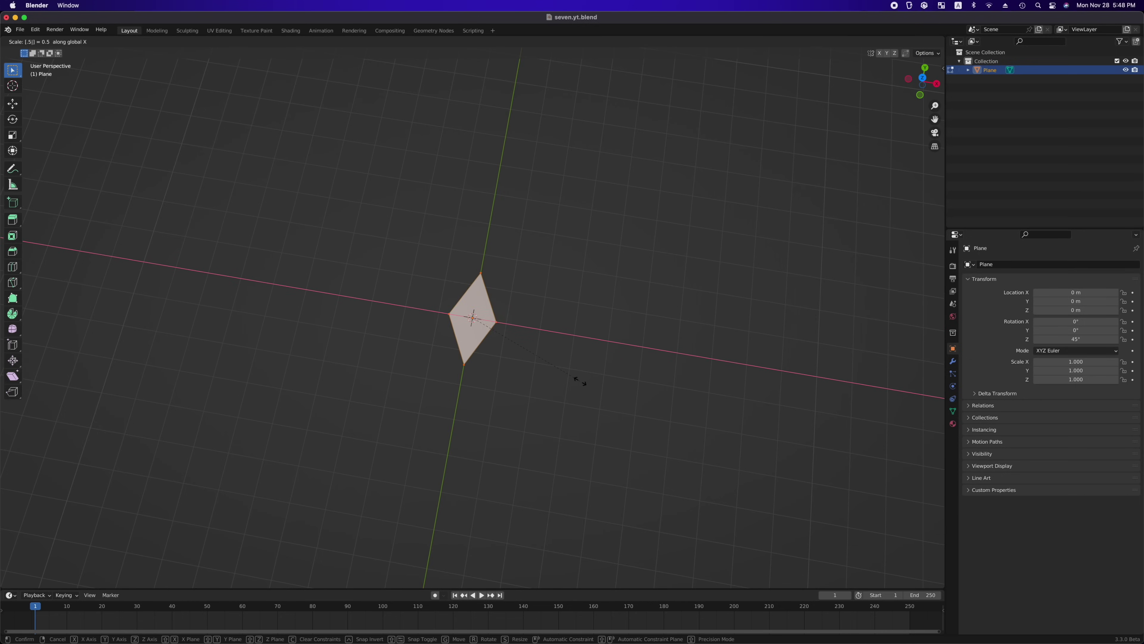
{"action": "key", "text": "Return"}
Inset the diamond's face to form a smaller inner diamond and return to Object Mode
{"action": "key", "text": "grave"}
{"action": "key", "text": "3"}
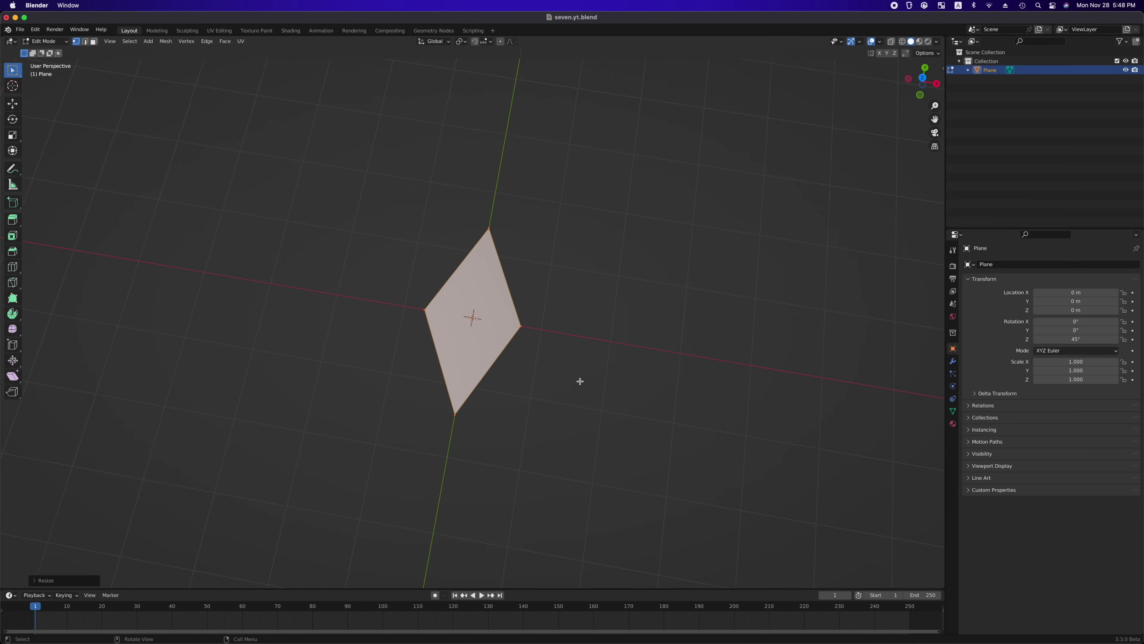
{"action": "scroll", "coordinate": [572, 393], "scroll_direction": "down", "scroll_amount": 2}
{"action": "key", "text": "i"}
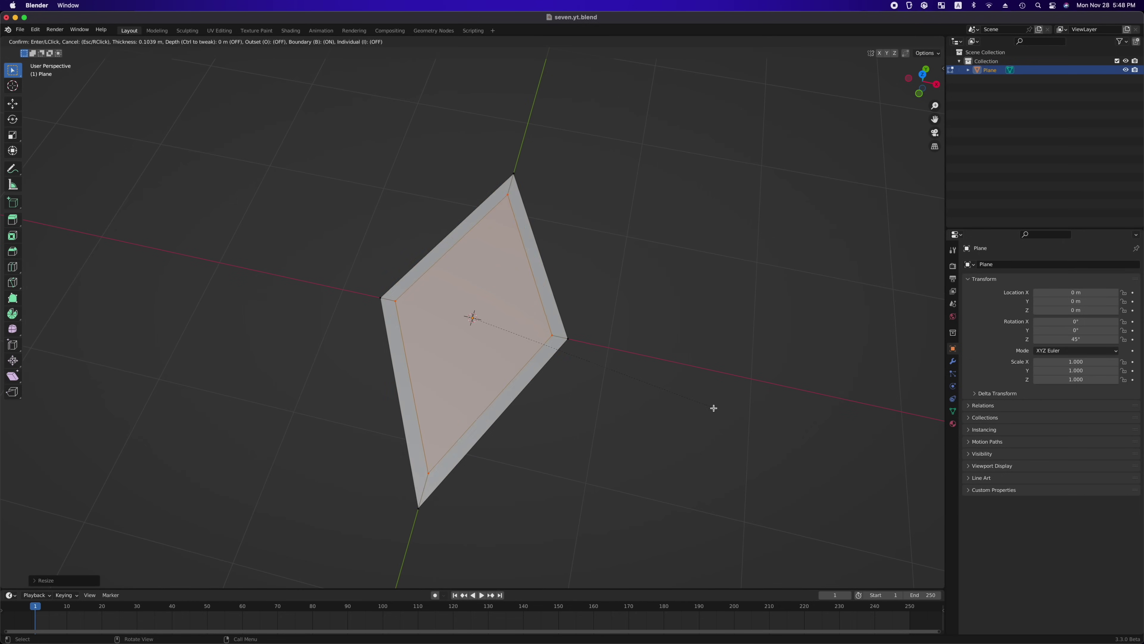
{"action": "left_click", "coordinate": [704, 406]}
{"action": "key", "text": "a"}
{"action": "key", "text": "Tab"}
Give the diamond two material slots, white and black, and set the black material's base color value to 0
{"action": "left_click", "coordinate": [953, 423]}
{"action": "left_click", "coordinate": [982, 302]}
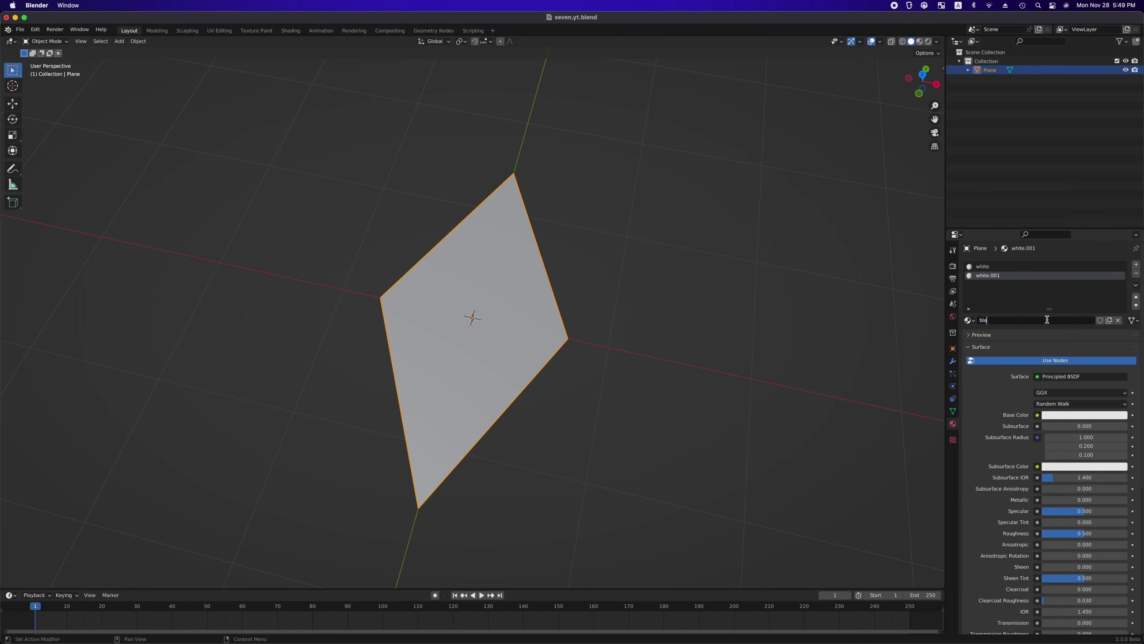
{"action": "left_click", "coordinate": [1117, 415]}
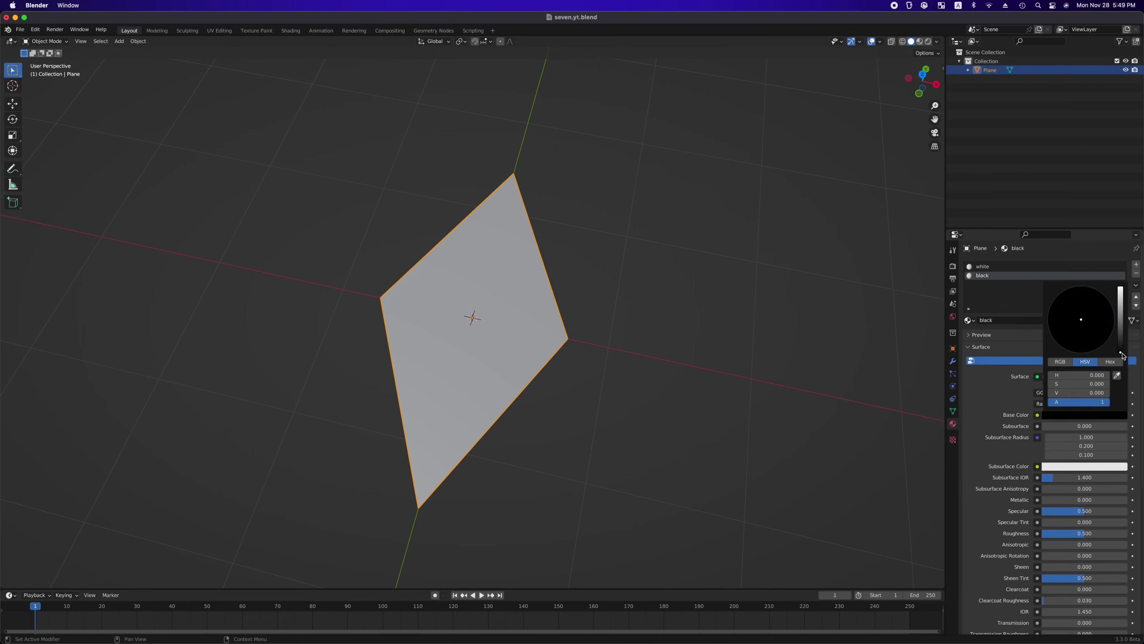
Show Material Preview shading and assign the black material to the inner face of the diamond
{"action": "key", "text": "Tab"}
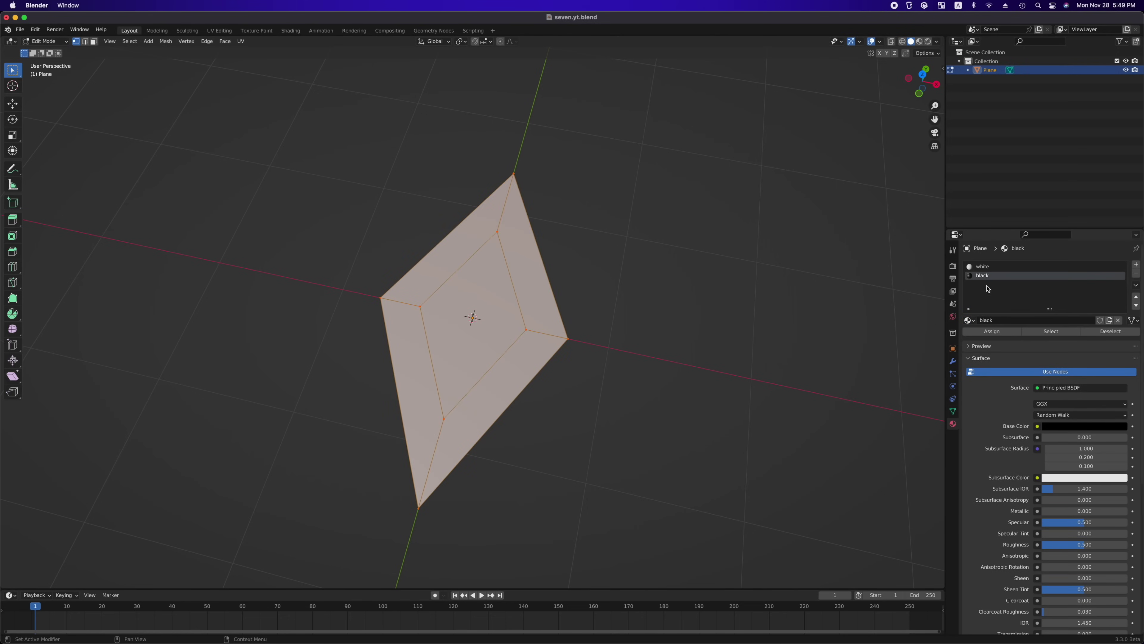
{"action": "left_click", "coordinate": [982, 266]}
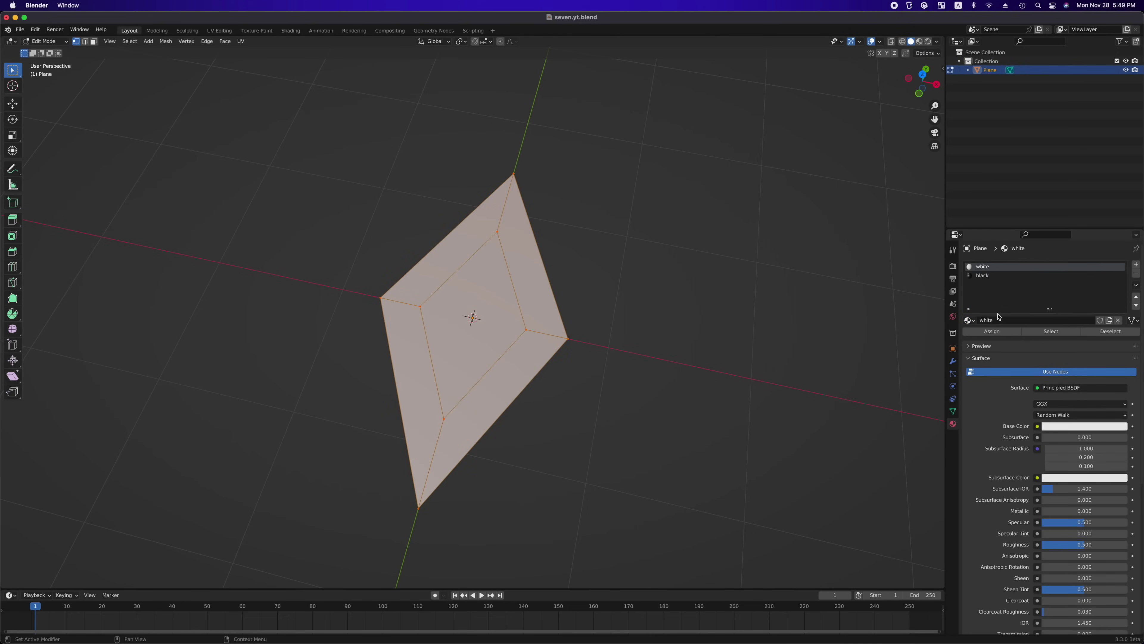
{"action": "left_click", "coordinate": [922, 43]}
{"action": "key", "text": "3"}
{"action": "left_click", "coordinate": [486, 309]}
{"action": "left_click", "coordinate": [983, 276]}
{"action": "left_click", "coordinate": [992, 332]}
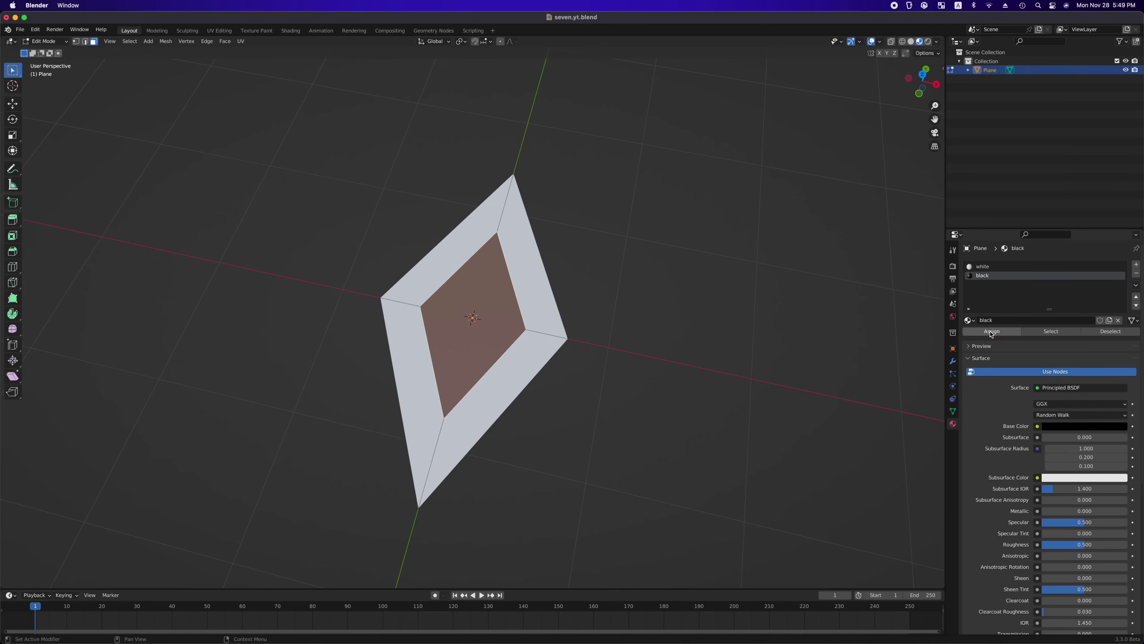
{"action": "key", "text": "Tab"}
Save the current scene file
{"action": "key", "text": "grave"}
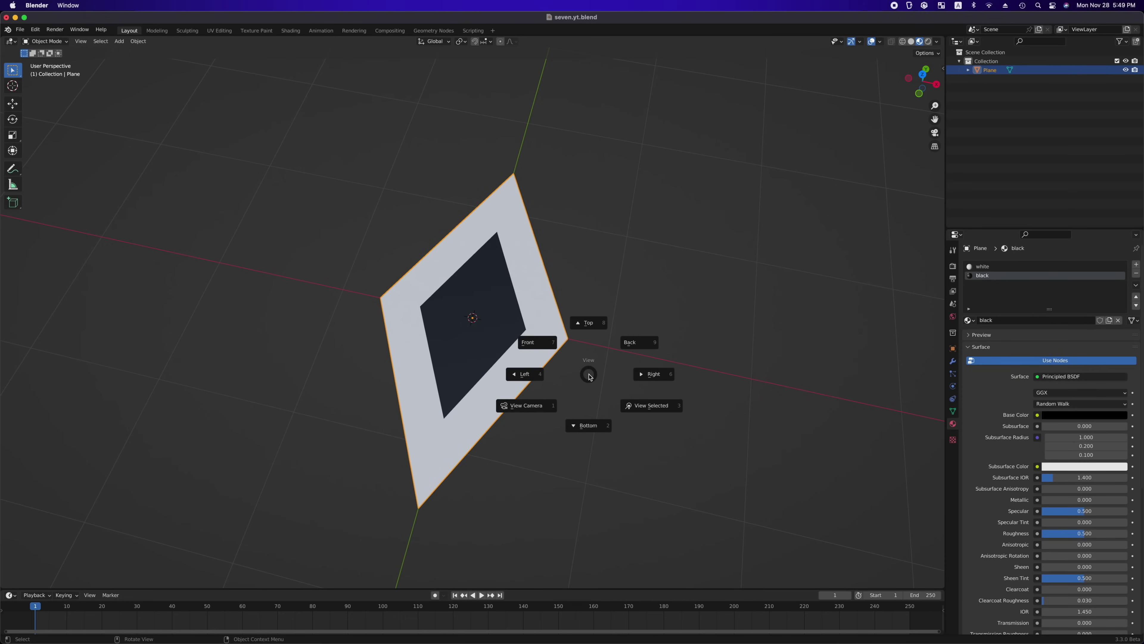
{"action": "key", "text": "8"}
{"action": "key", "text": "super+s"}
{"action": "scroll", "coordinate": [572, 384], "scroll_direction": "down", "scroll_amount": 4}
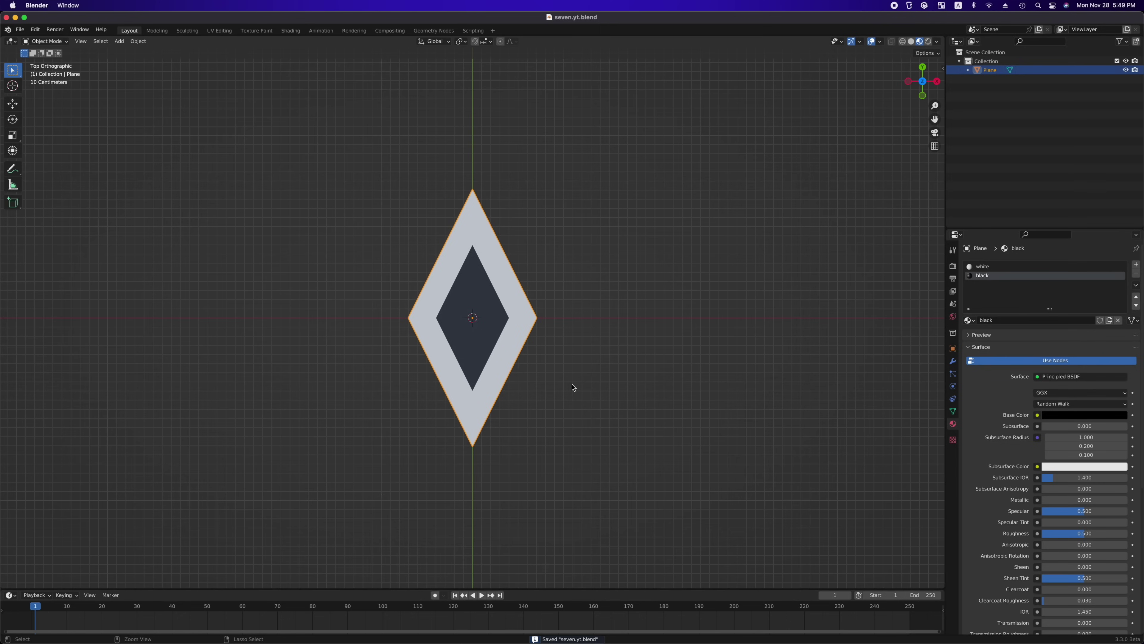
Rename the collection as pictures and the diamond object inside it as picture.000
{"action": "double_click", "coordinate": [996, 60]}
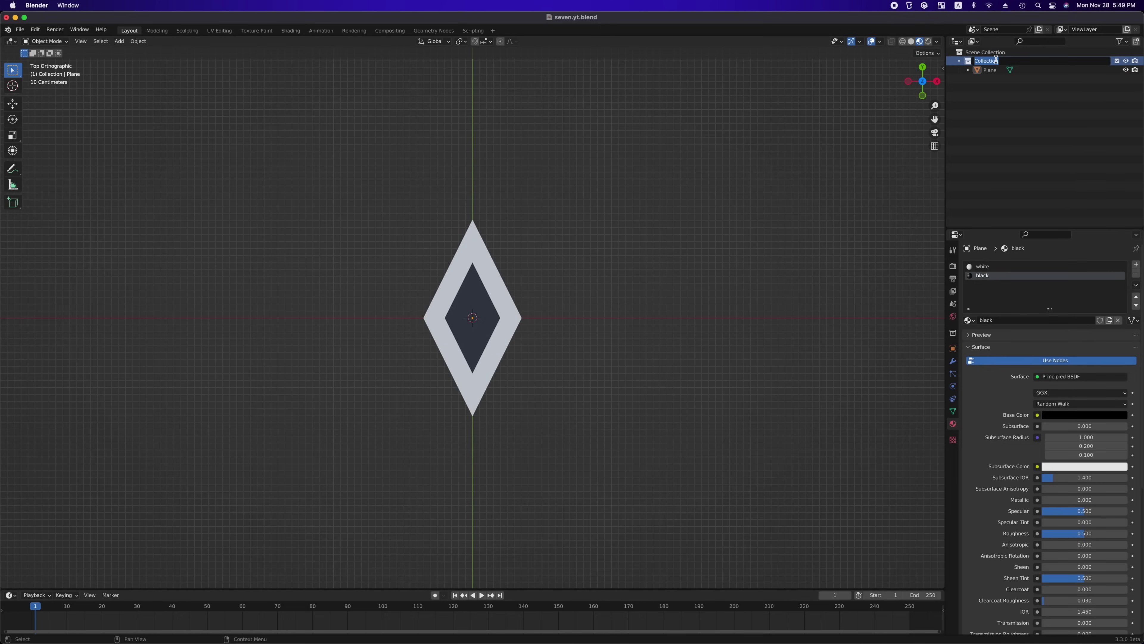
{"action": "type", "text": "pictures"}
{"action": "key", "text": "Return"}
{"action": "double_click", "coordinate": [986, 69]}
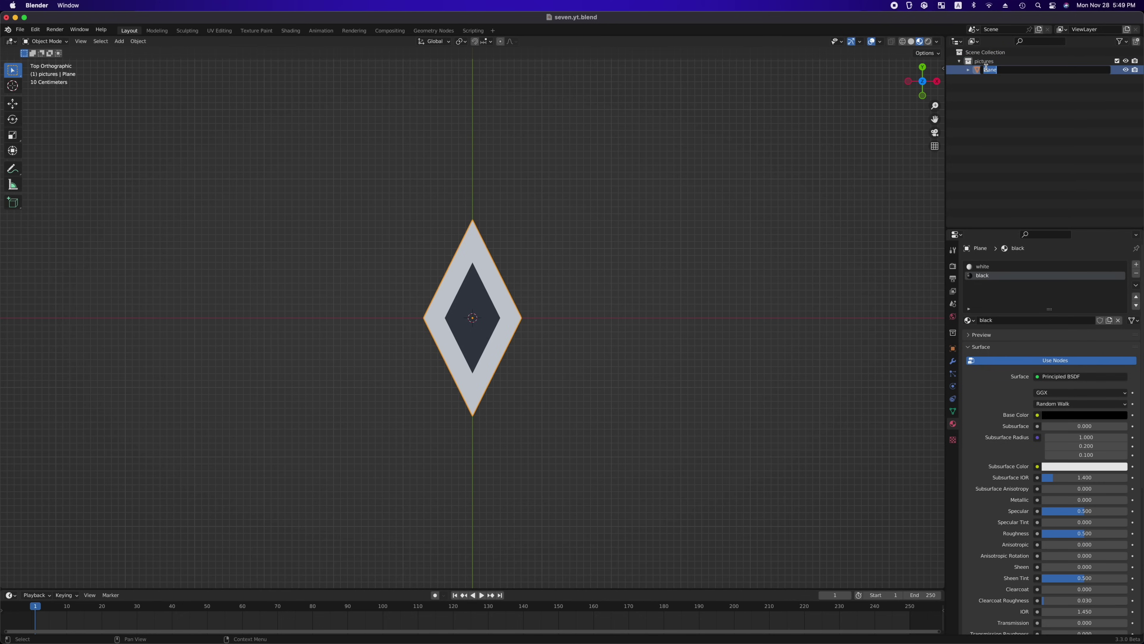
{"action": "type", "text": "picture.000"}
{"action": "key", "text": "Return"}
Move the picture.000 diamond along the positive X axis, well away from the origin, and deselect it
{"action": "key", "text": "g"}
{"action": "key", "text": "x"}
{"action": "scroll", "coordinate": [623, 350], "scroll_direction": "down", "scroll_amount": 2}
{"action": "key", "text": "g"}
{"action": "key", "text": "x"}
{"action": "left_click", "coordinate": [679, 344]}
{"action": "left_click", "coordinate": [679, 344]}
Add a plane at the origin outside the pictures collection and rename it as canvas
{"action": "key", "text": "shift+a"}
{"action": "mouse_move", "coordinate": [495, 350]}
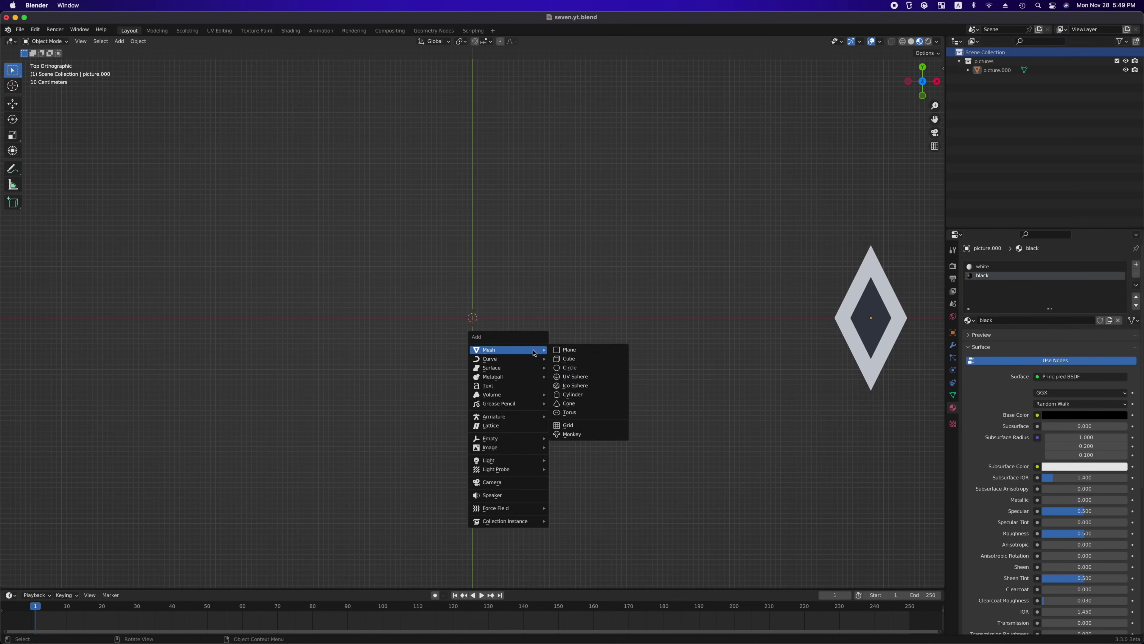
{"action": "left_click", "coordinate": [559, 351]}
{"action": "key", "text": "F2"}
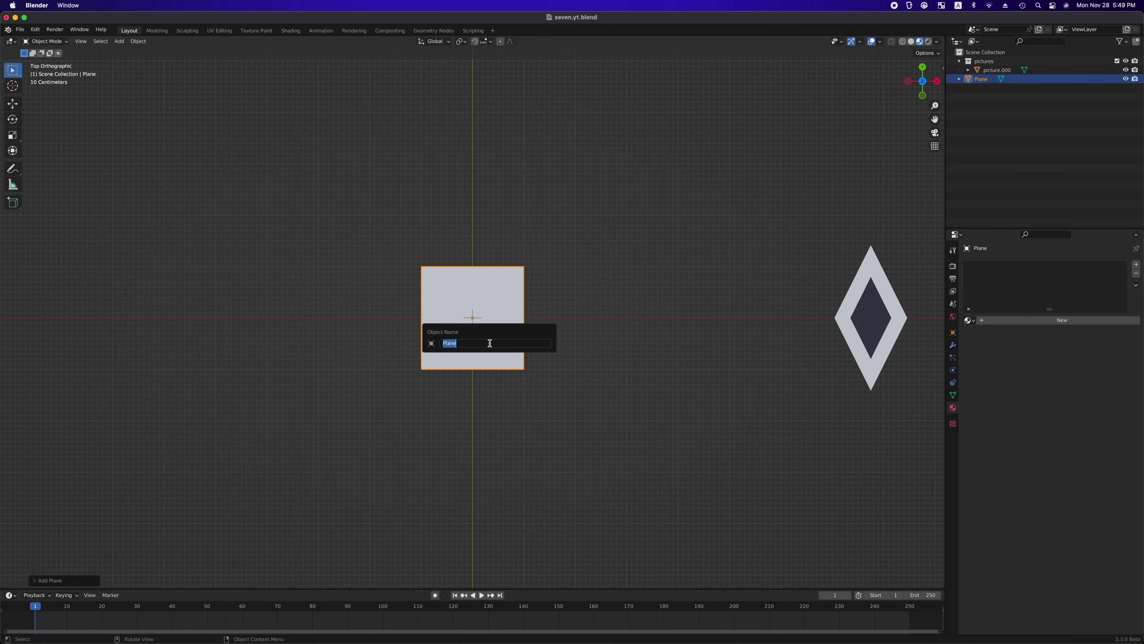
{"action": "type", "text": "canvas"}
{"action": "key", "text": "Return"}
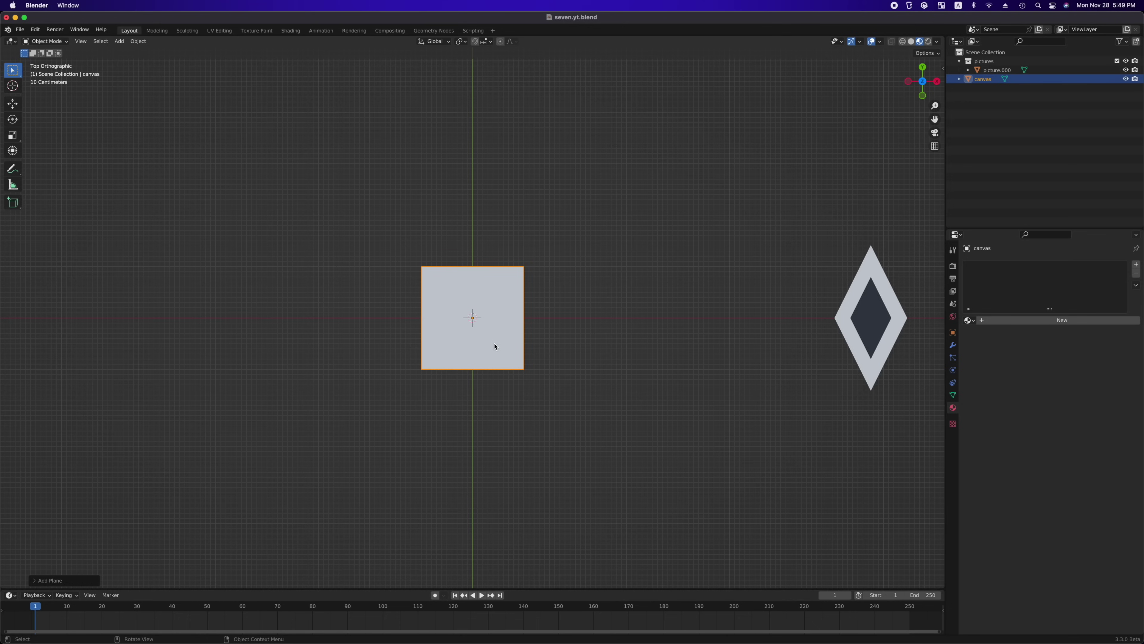
Add a Geometry Nodes modifier with a new node tree to the canvas and open the Geometry Nodes workspace
{"action": "left_click", "coordinate": [953, 345]}
{"action": "left_click", "coordinate": [1050, 284]}
{"action": "left_click", "coordinate": [967, 350]}
{"action": "left_click", "coordinate": [507, 122]}
{"action": "left_click", "coordinate": [433, 31]}
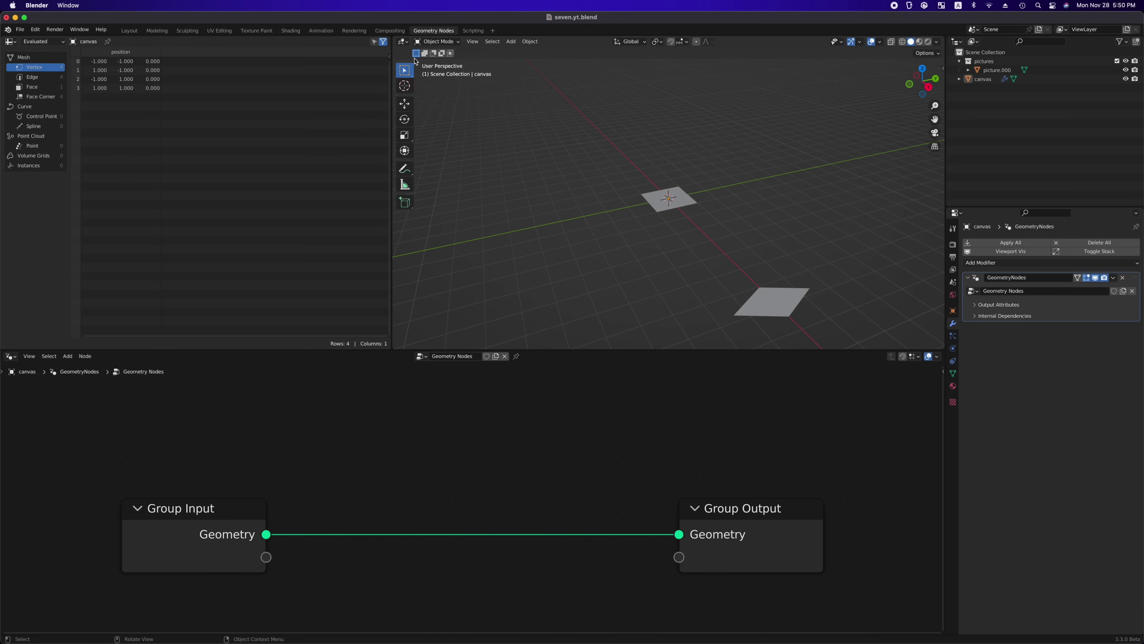
Expand the 3D viewport over the spreadsheet area and switch its shading to Material Preview
{"action": "left_click_drag", "start_coordinate": [394, 41], "coordinate": [150, 50]}
{"action": "scroll", "coordinate": [460, 283], "scroll_direction": "left", "scroll_amount": 3}
{"action": "scroll", "coordinate": [459, 283], "scroll_direction": "up", "scroll_amount": 5, "text": "ctrl"}
{"action": "scroll", "coordinate": [459, 283], "scroll_direction": "up", "scroll_amount": 3, "text": "shift"}
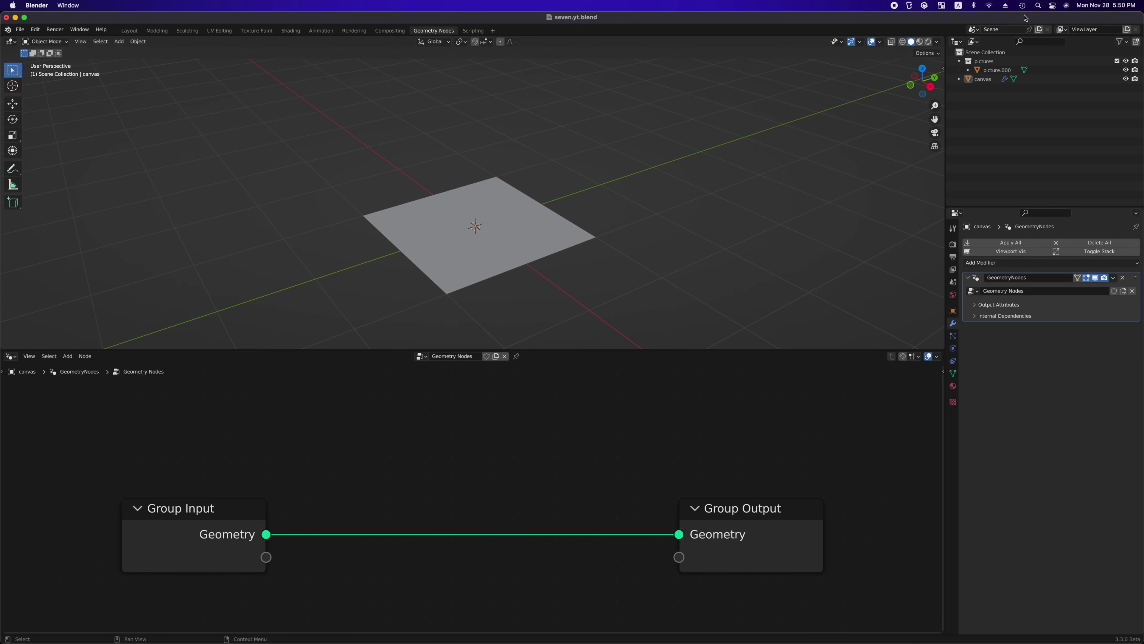
{"action": "left_click", "coordinate": [920, 42]}
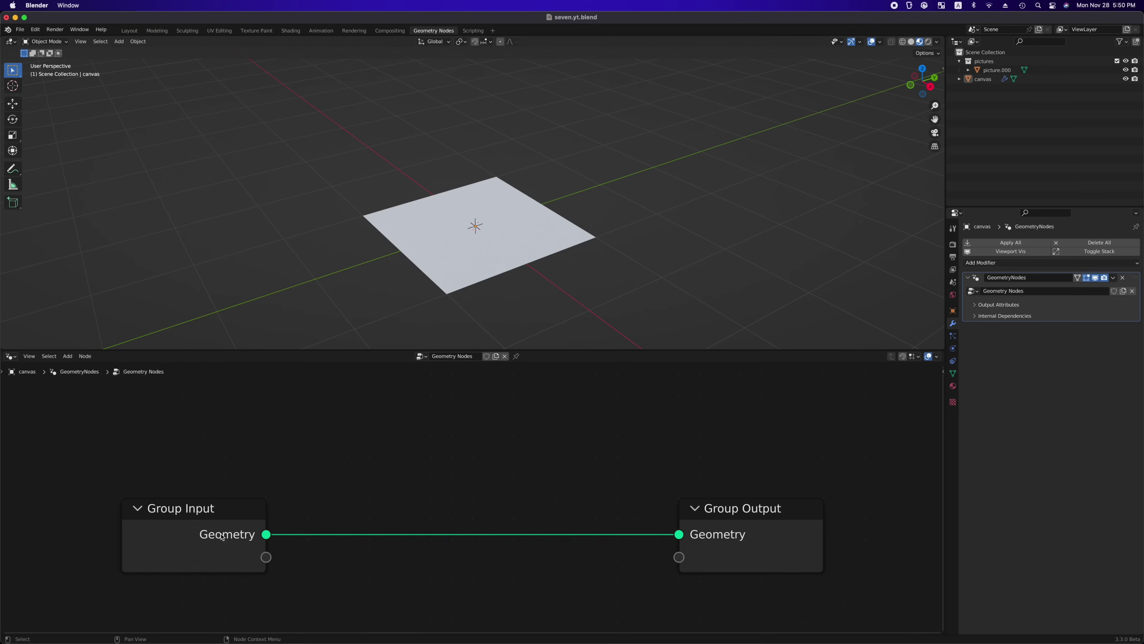
Delete the Group Input node and move the Group Output node up
{"action": "left_click", "coordinate": [210, 535]}
{"action": "key", "text": "x"}
{"action": "left_click_drag", "start_coordinate": [793, 535], "coordinate": [782, 424]}
Add a Mesh Line node and connect its Mesh output to the Group Output's Geometry input
{"action": "left_click", "coordinate": [518, 492]}
{"action": "key", "text": "shift+a"}
{"action": "left_click", "coordinate": [517, 492]}
{"action": "type", "text": "mesh line"}
{"action": "key", "text": "Return"}
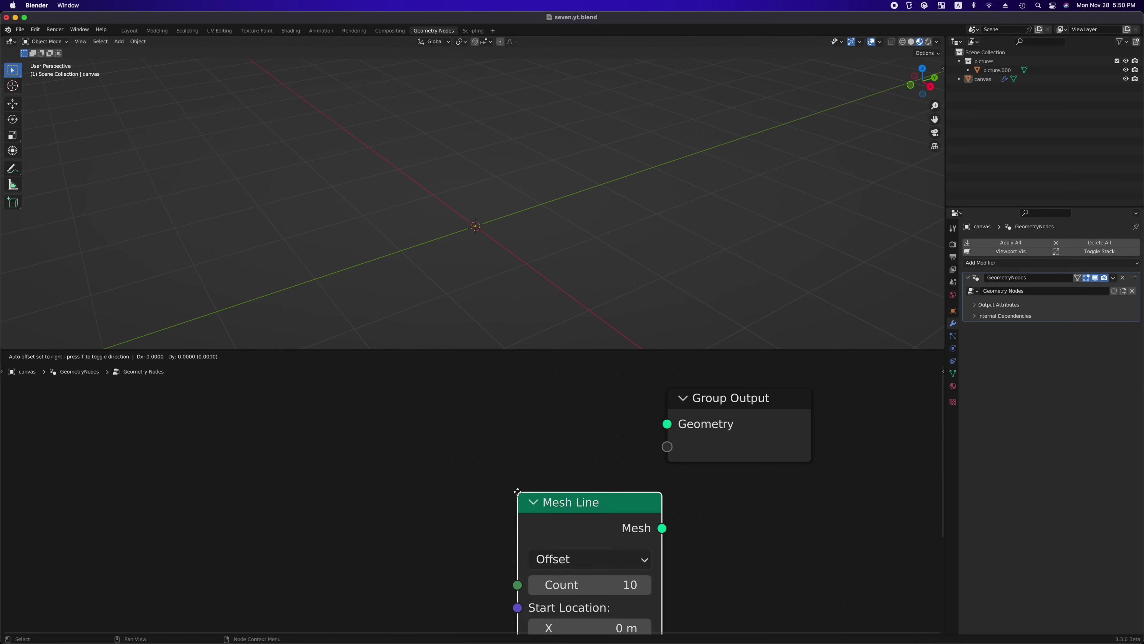
{"action": "left_click", "coordinate": [231, 399]}
{"action": "left_click_drag", "start_coordinate": [374, 434], "coordinate": [666, 424]}
Move the Mesh Line node aside and insert a Mesh to Points node between it and the Group Output
{"action": "scroll", "coordinate": [531, 293], "scroll_direction": "down", "scroll_amount": 5, "text": "ctrl"}
{"action": "scroll", "coordinate": [532, 293], "scroll_direction": "up", "scroll_amount": 3, "text": "shift"}
{"action": "left_click_drag", "start_coordinate": [324, 410], "coordinate": [182, 396]}
{"action": "left_click", "coordinate": [365, 501]}
{"action": "key", "text": "shift+a"}
{"action": "left_click", "coordinate": [364, 501]}
{"action": "type", "text": "mesh to po"}
{"action": "key", "text": "Return"}
{"action": "left_click", "coordinate": [275, 397]}
Insert an Instance on Points node between Mesh to Points and Group Output, spacing the nodes farther apart
{"action": "left_click_drag", "start_coordinate": [762, 449], "coordinate": [866, 444]}
{"action": "left_click", "coordinate": [828, 490]}
{"action": "key", "text": "shift+a"}
{"action": "left_click", "coordinate": [829, 491]}
{"action": "type", "text": "instance on"}
{"action": "key", "text": "Return"}
{"action": "left_click", "coordinate": [545, 382]}
{"action": "left_click", "coordinate": [875, 414], "text": "shift"}
{"action": "left_click_drag", "start_coordinate": [647, 444], "coordinate": [808, 447]}
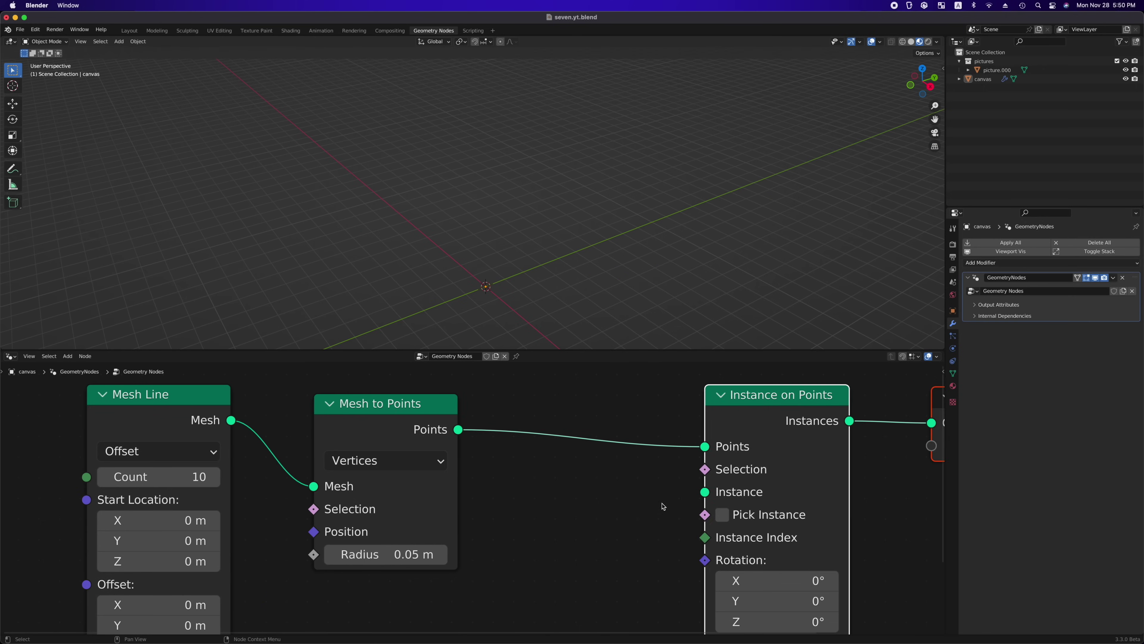
{"action": "scroll", "coordinate": [662, 503], "scroll_direction": "down", "scroll_amount": 2}
{"action": "key", "text": "shift+a"}
{"action": "left_click", "coordinate": [662, 503]}
{"action": "key", "text": "Escape"}
Connect the pictures collection to the Instance input through a Collection Info node, enabling Separate Children, Reset Children and Pick Instance
{"action": "left_click_drag", "start_coordinate": [984, 60], "coordinate": [697, 471]}
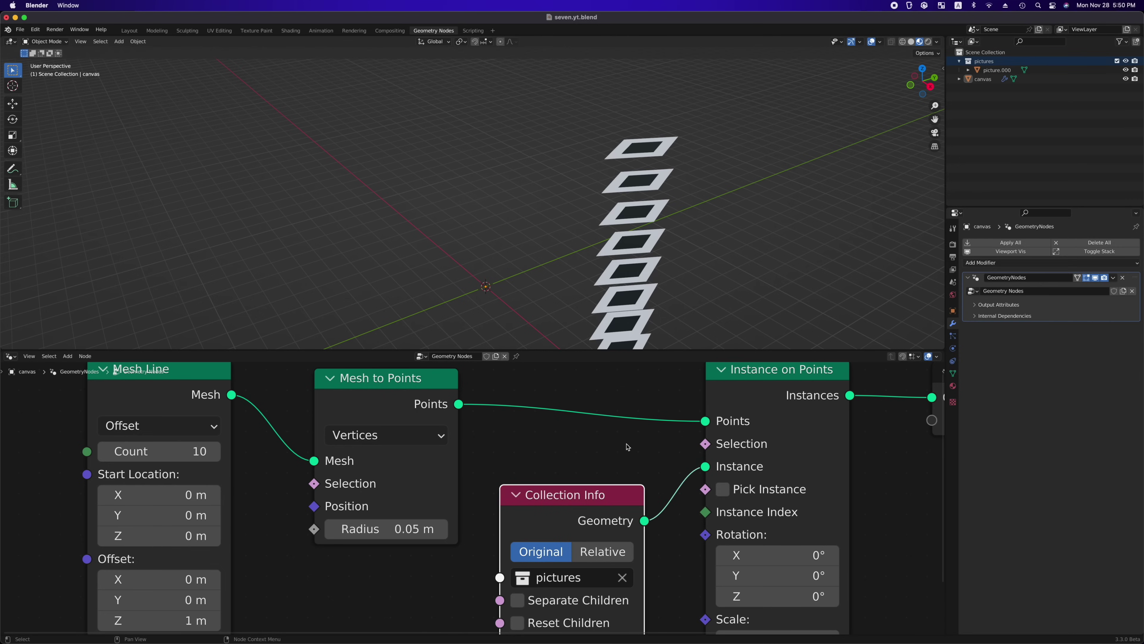
{"action": "scroll", "coordinate": [627, 446], "scroll_direction": "down", "scroll_amount": 6}
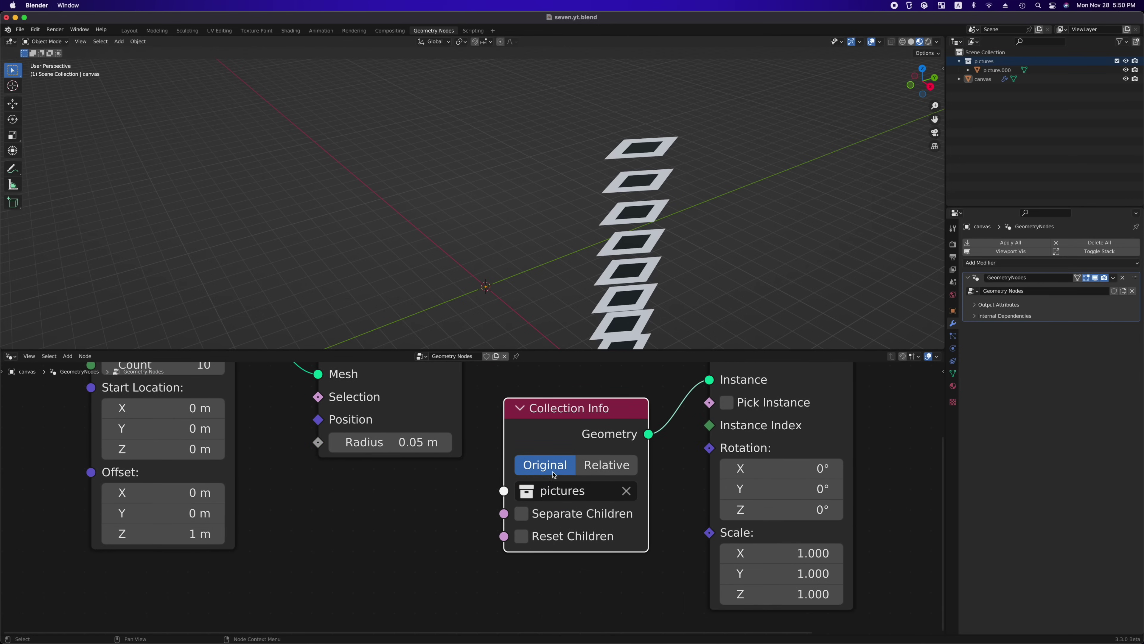
{"action": "left_click", "coordinate": [522, 535]}
{"action": "left_click", "coordinate": [727, 402]}
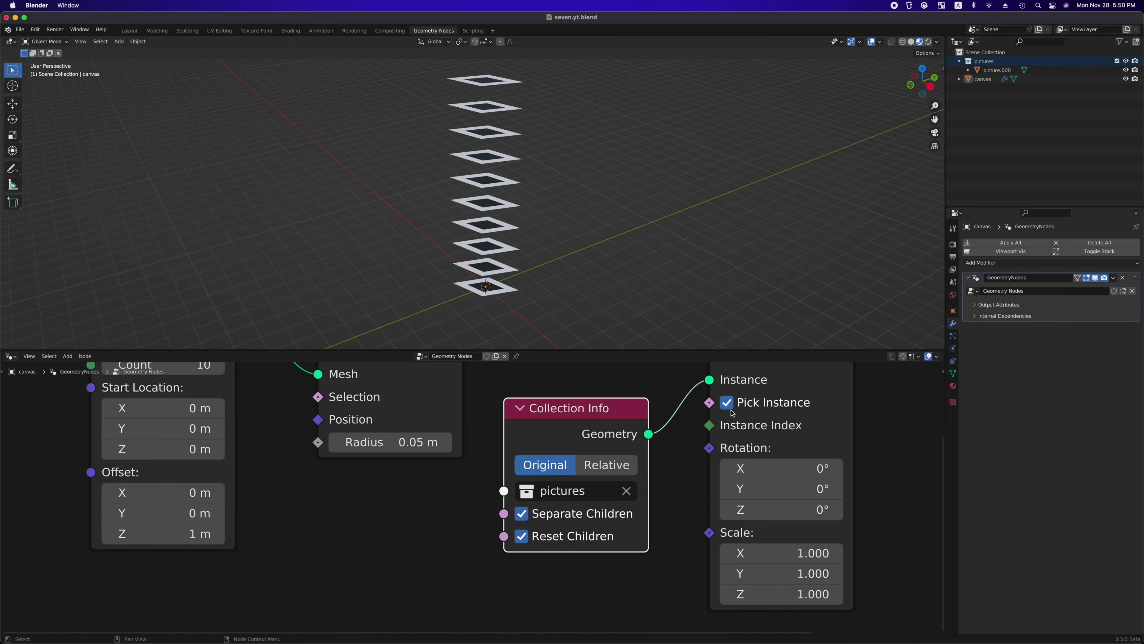
Compare the instances with the original diamond in top view and apply the original diamond's rotation
{"action": "left_click", "coordinate": [461, 285]}
{"action": "key", "text": "grave"}
{"action": "key", "text": "8"}
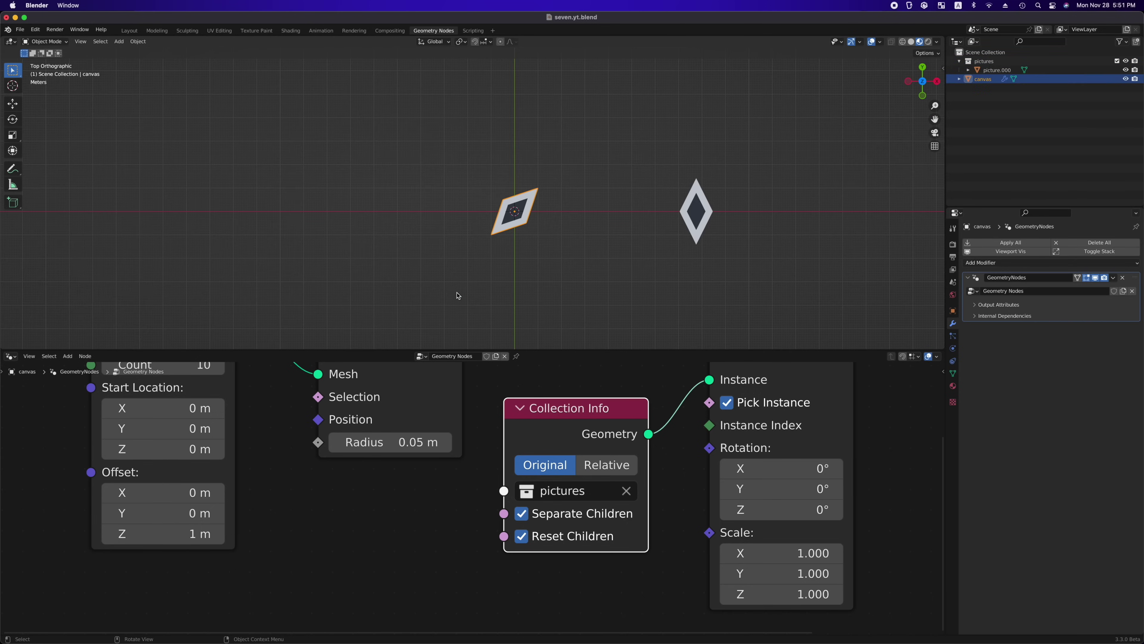
{"action": "left_click", "coordinate": [556, 239]}
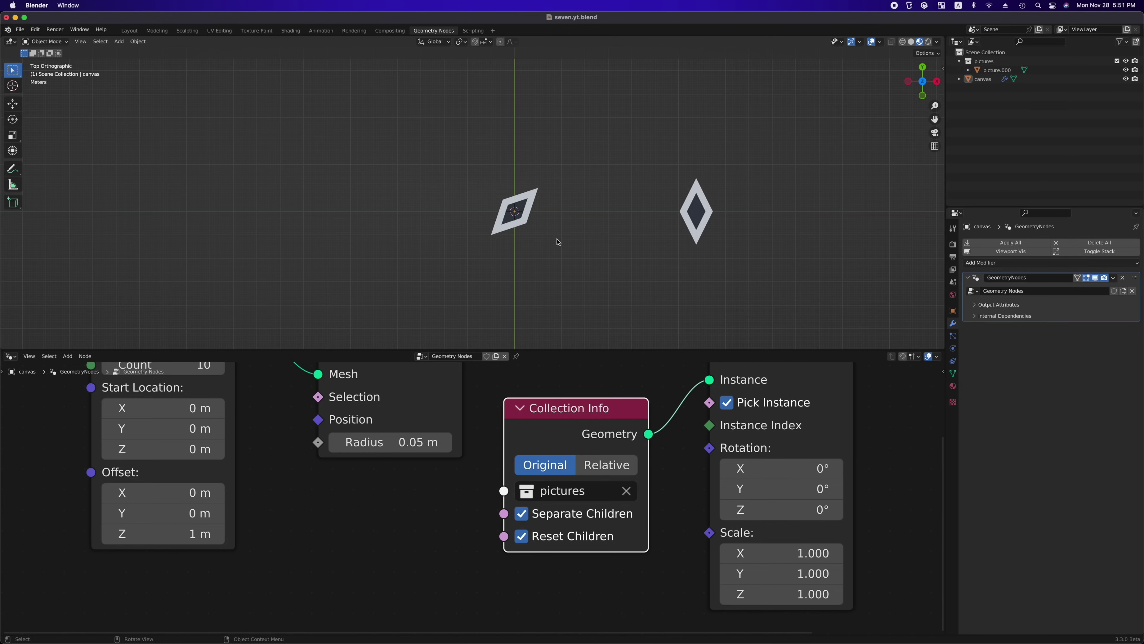
{"action": "left_click", "coordinate": [694, 213]}
{"action": "key", "text": "ctrl+a"}
{"action": "left_click", "coordinate": [656, 247]}
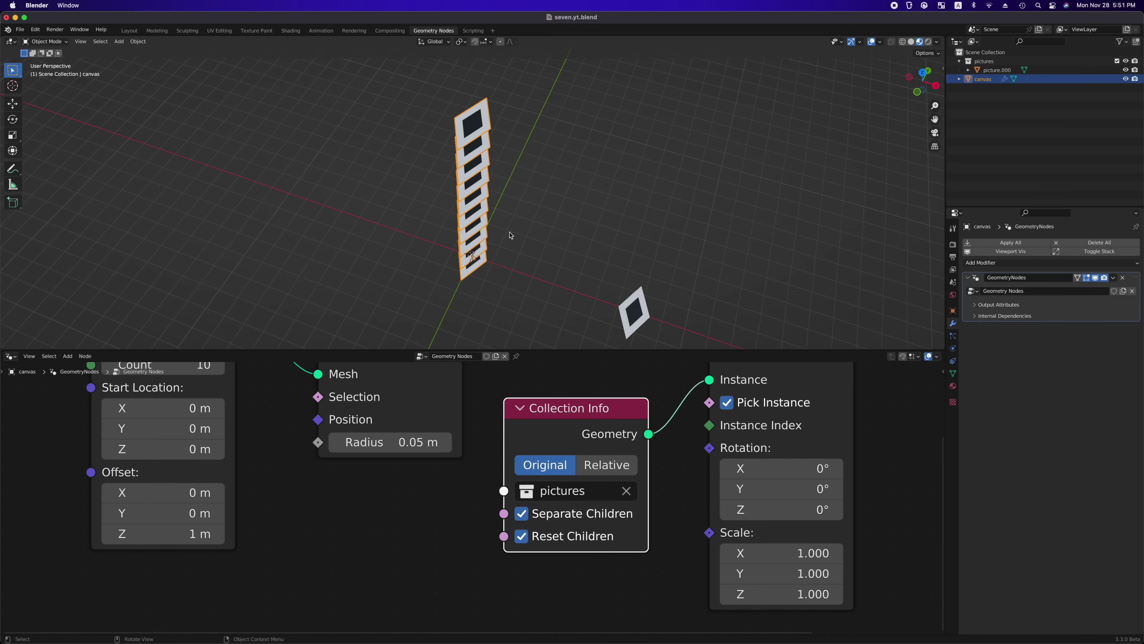
Turn on node snapping and leave a wide gap between the Mesh to Points and Instance on Points nodes
{"action": "middle_click_drag", "start_coordinate": [586, 203], "coordinate": [621, 194]}
{"action": "key", "text": "shift+Tab"}
{"action": "key", "text": "g"}
{"action": "left_click_drag", "start_coordinate": [547, 488], "coordinate": [373, 496]}
{"action": "left_click", "coordinate": [684, 545]}
{"action": "key", "text": "g"}
{"action": "left_click", "coordinate": [340, 485]}
{"action": "left_click", "coordinate": [485, 505]}
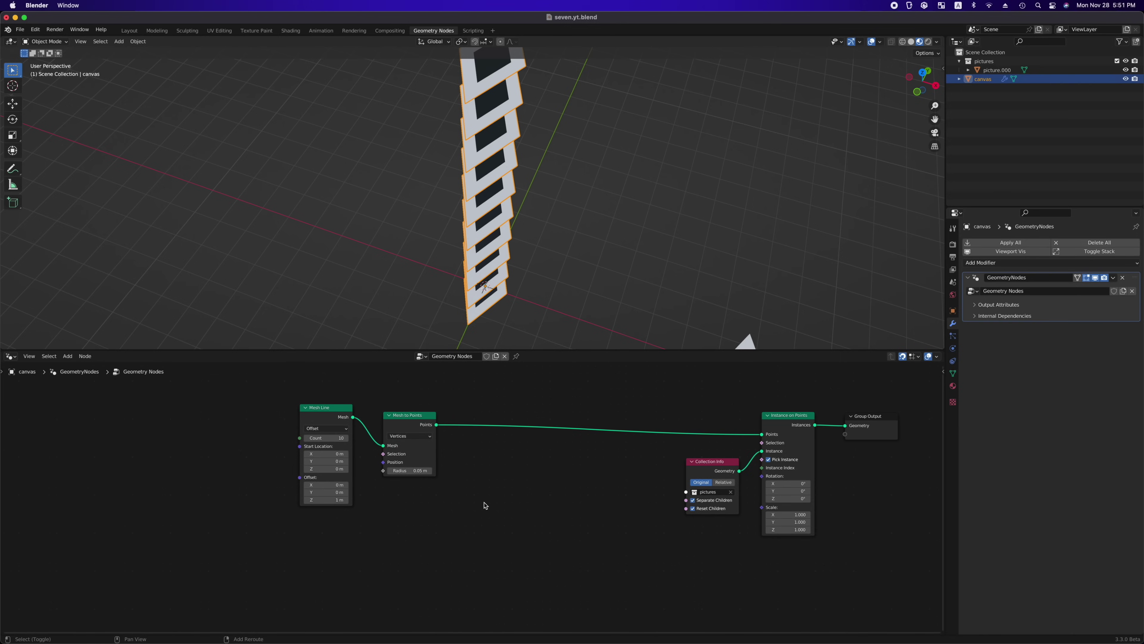
Insert a Set Position node between Mesh to Points and Instance on Points
{"action": "key", "text": "shift+a"}
{"action": "type", "text": "sset p"}
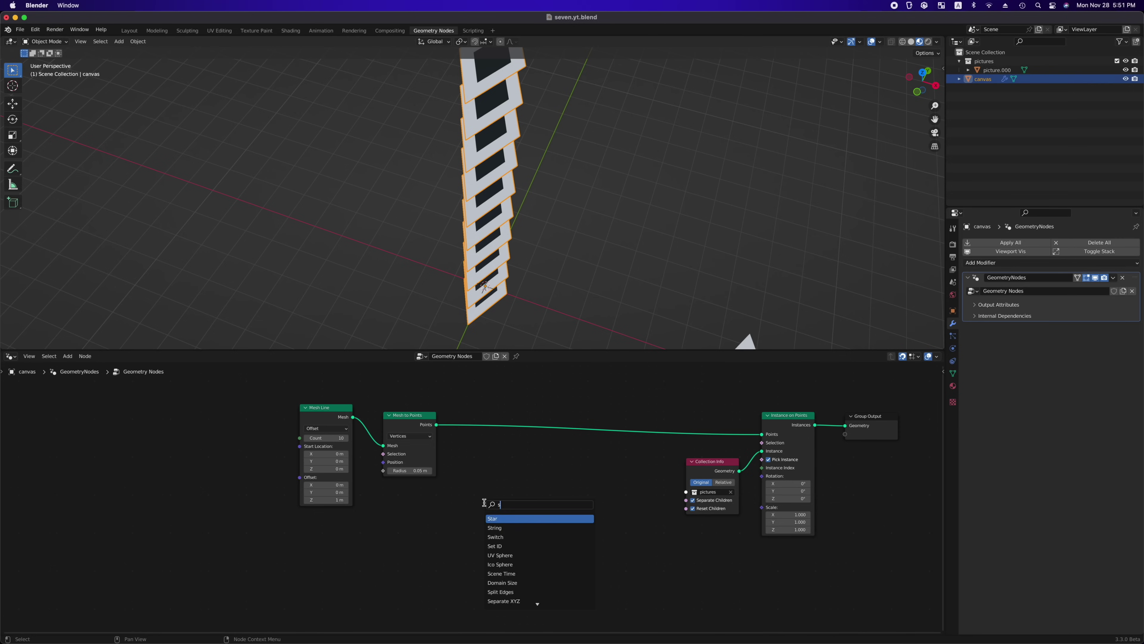
{"action": "key", "text": "Return"}
{"action": "left_click", "coordinate": [586, 396]}
Connect a new Combine XYZ node to Set Position's Offset and set the Mesh Line's Z offset to 0 m
{"action": "left_click", "coordinate": [526, 536]}
{"action": "key", "text": "shift+a"}
{"action": "type", "text": "combine"}
{"action": "key", "text": "Return"}
{"action": "left_click", "coordinate": [499, 485]}
{"action": "left_click_drag", "start_coordinate": [505, 485], "coordinate": [478, 506]}
{"action": "left_click", "coordinate": [337, 500]}
{"action": "key", "text": "Return"}
Add an Index node and connect it to the Z input of Combine XYZ
{"action": "key", "text": "shift+a"}
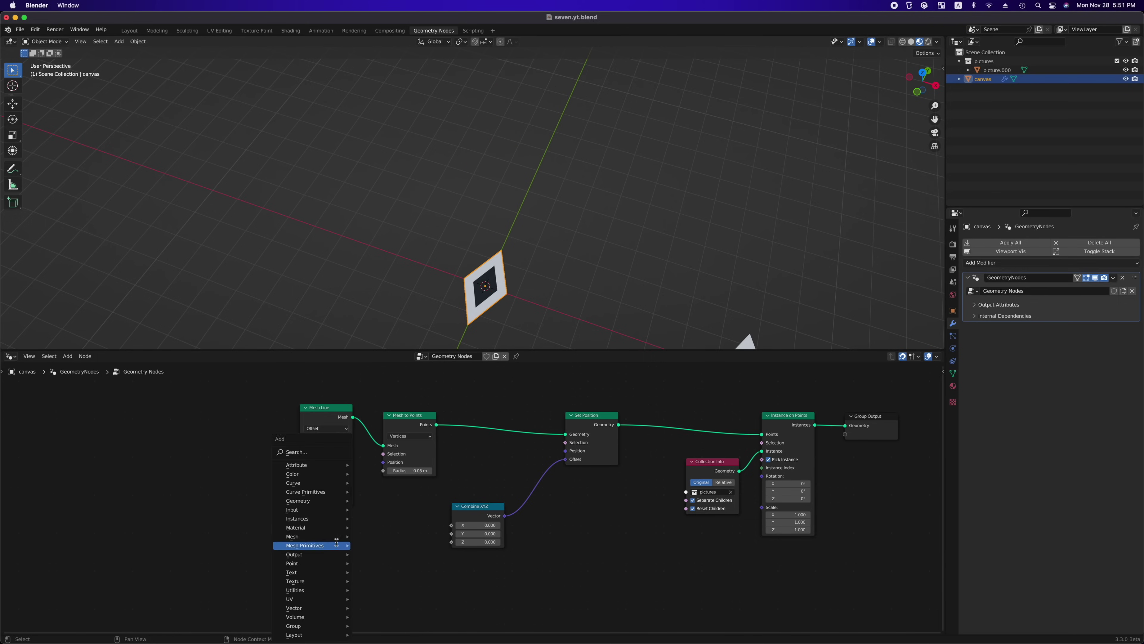
{"action": "left_click", "coordinate": [336, 544]}
{"action": "type", "text": "index"}
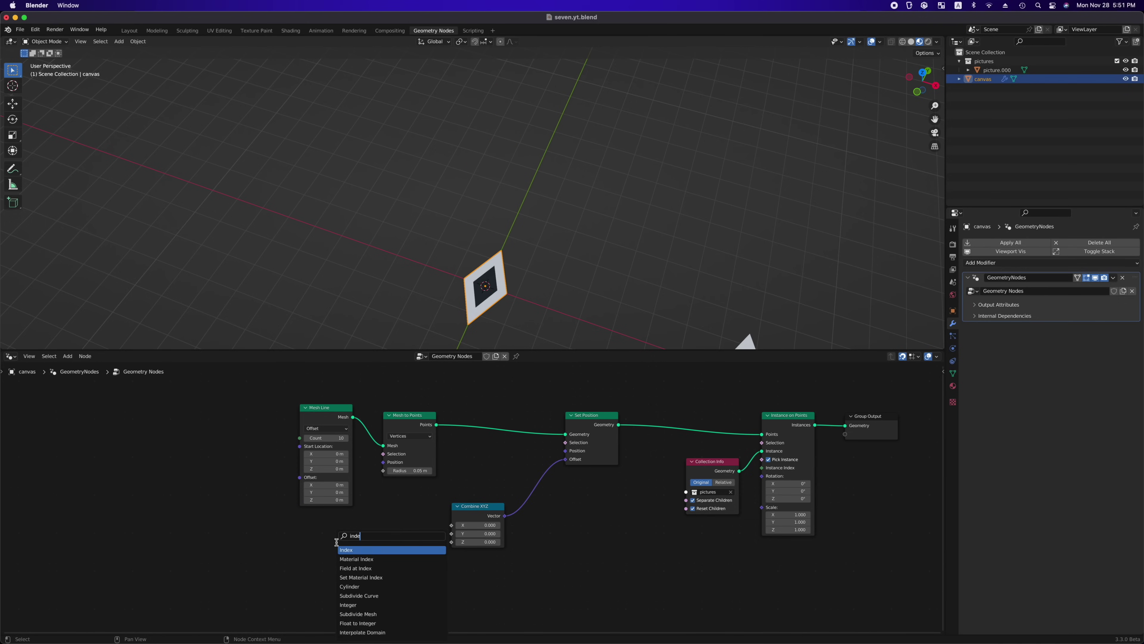
{"action": "key", "text": "Return"}
{"action": "left_click", "coordinate": [205, 524]}
{"action": "left_click_drag", "start_coordinate": [260, 535], "coordinate": [451, 542]}
Insert a Math node set to Subtract between the Index node and the Z input of Combine XYZ
{"action": "middle_click_drag", "start_coordinate": [518, 279], "coordinate": [562, 299]}
{"action": "scroll", "coordinate": [562, 300], "scroll_direction": "down", "scroll_amount": 5, "text": "ctrl"}
{"action": "scroll", "coordinate": [562, 300], "scroll_direction": "down", "scroll_amount": 3}
{"action": "left_click", "coordinate": [385, 535]}
{"action": "key", "text": "shift+a"}
{"action": "left_click", "coordinate": [362, 552]}
{"action": "type", "text": "add"}
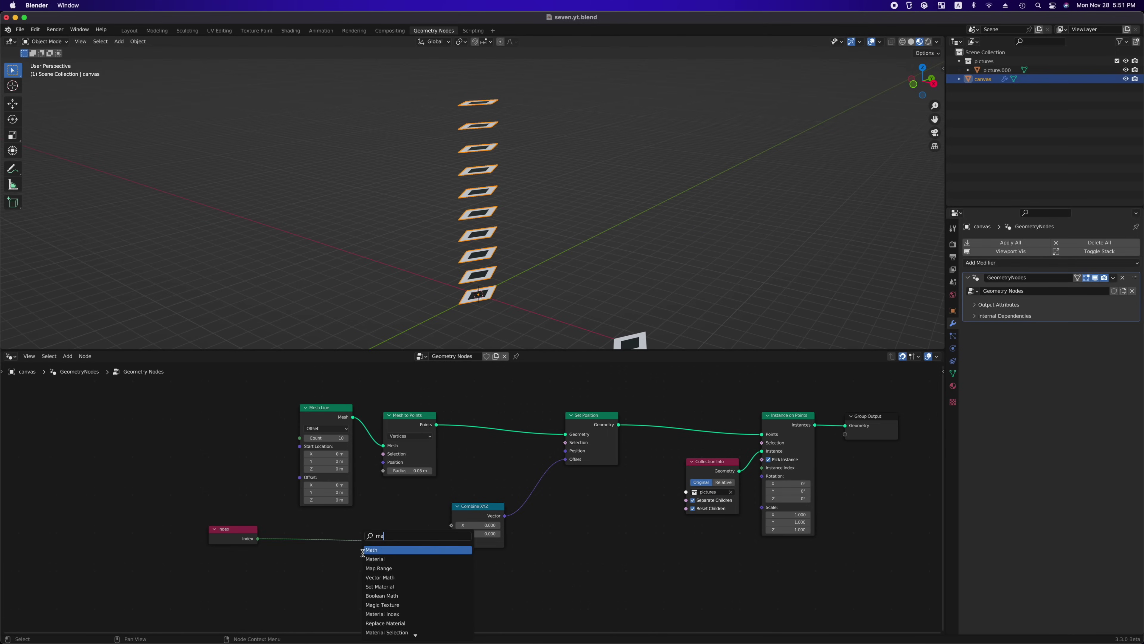
{"action": "key", "text": "Return"}
{"action": "left_click", "coordinate": [373, 554]}
{"action": "left_click", "coordinate": [351, 552]}
{"action": "key", "text": "s"}
Add a Scene Time node, connect its Seconds output to Subtract's second value, and preview the animation
{"action": "left_click", "coordinate": [272, 597]}
{"action": "key", "text": "shift+a"}
{"action": "type", "text": "sscene"}
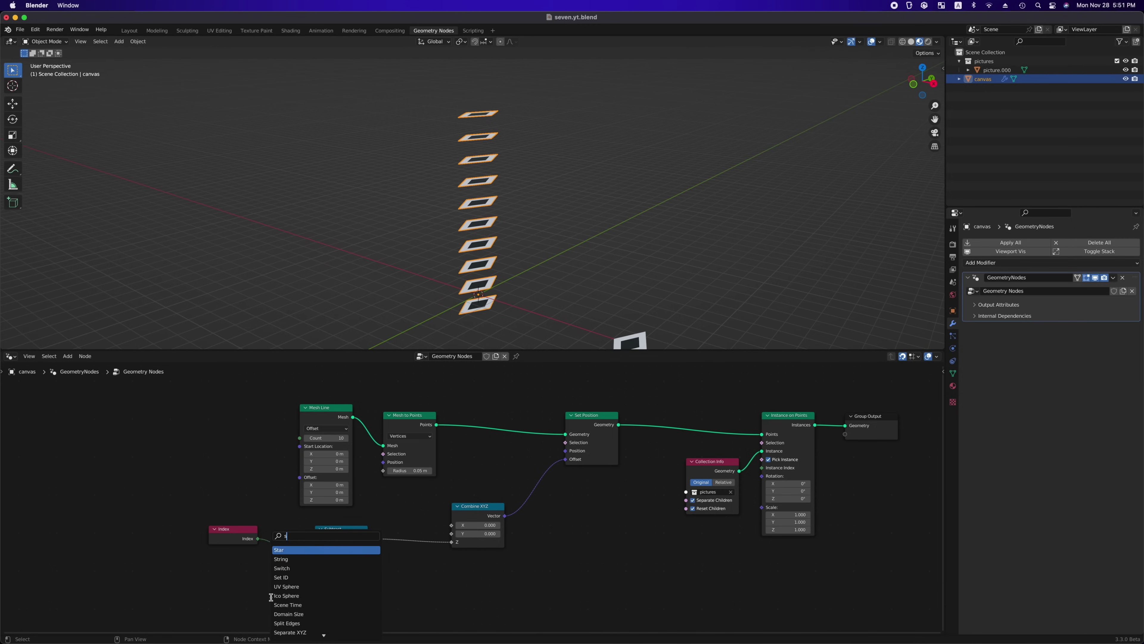
{"action": "key", "text": "Return"}
{"action": "left_click", "coordinate": [179, 566]}
{"action": "left_click_drag", "start_coordinate": [231, 584], "coordinate": [315, 577]}
{"action": "left_click_drag", "start_coordinate": [376, 514], "coordinate": [225, 583]}
{"action": "key", "text": "g"}
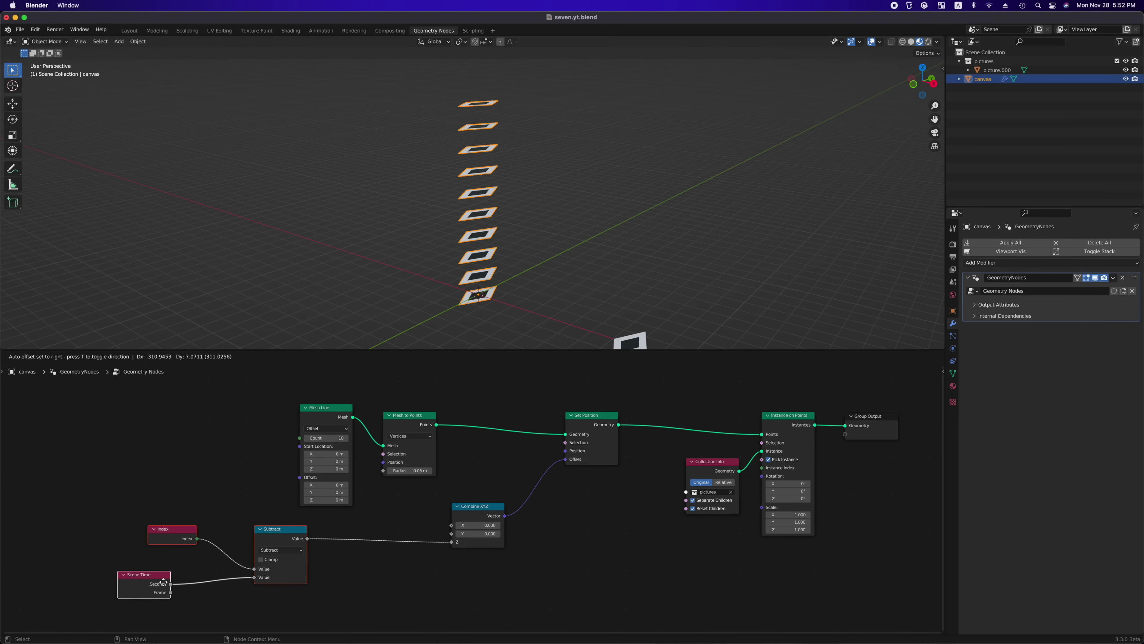
{"action": "left_click", "coordinate": [149, 580]}
{"action": "left_click", "coordinate": [149, 579]}
{"action": "key", "text": "g"}
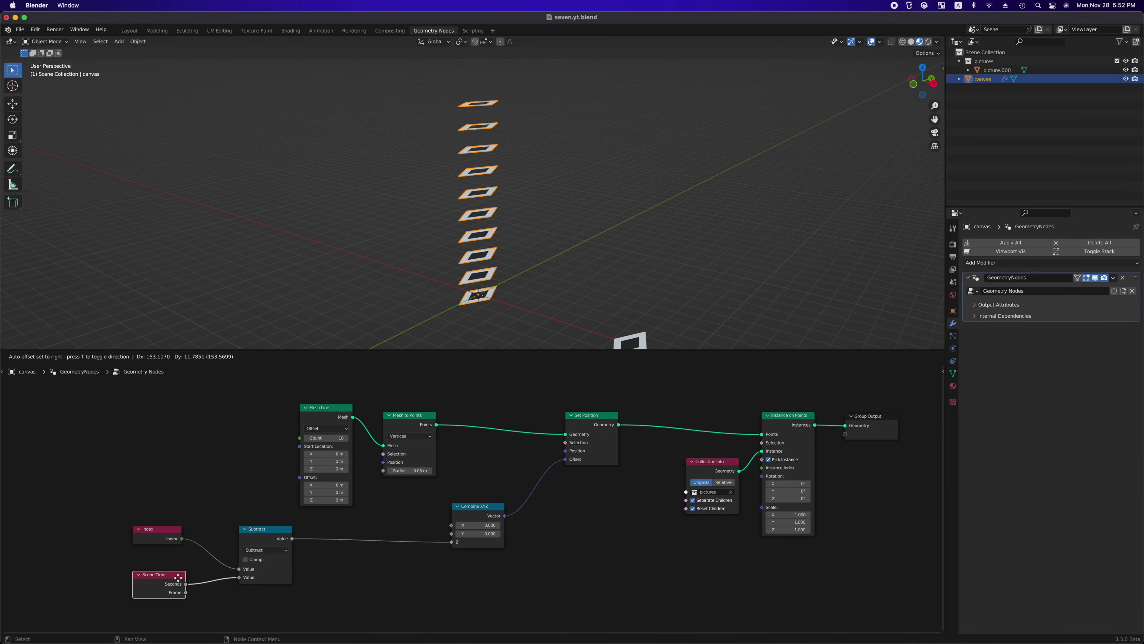
{"action": "left_click_drag", "start_coordinate": [179, 577], "coordinate": [179, 577]}
{"action": "key", "text": "space"}
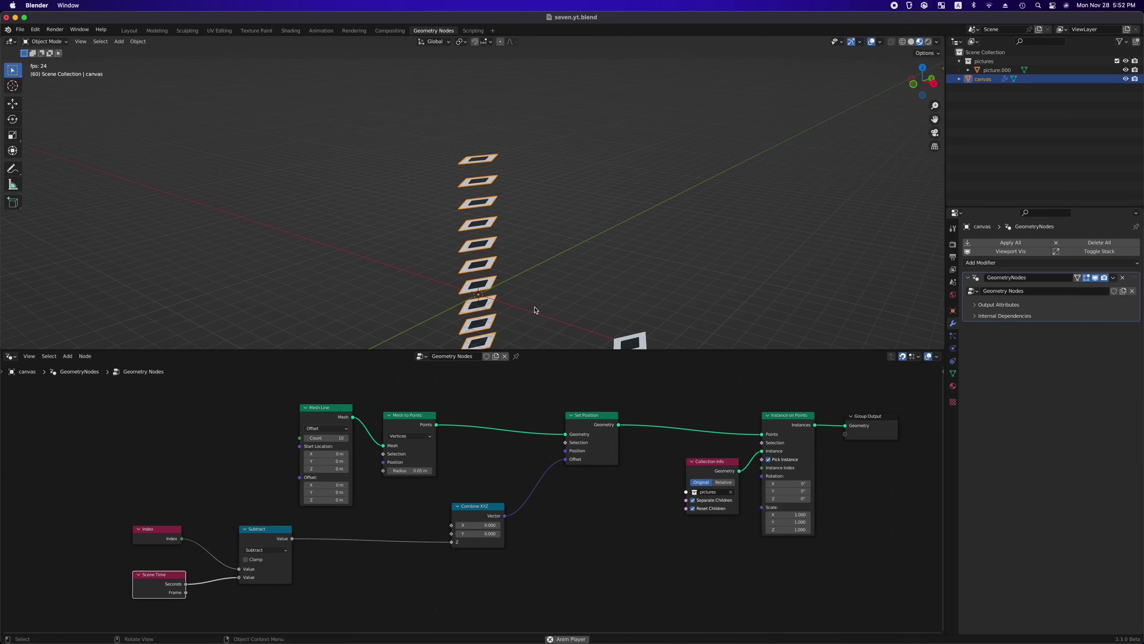
{"action": "key", "text": "space"}
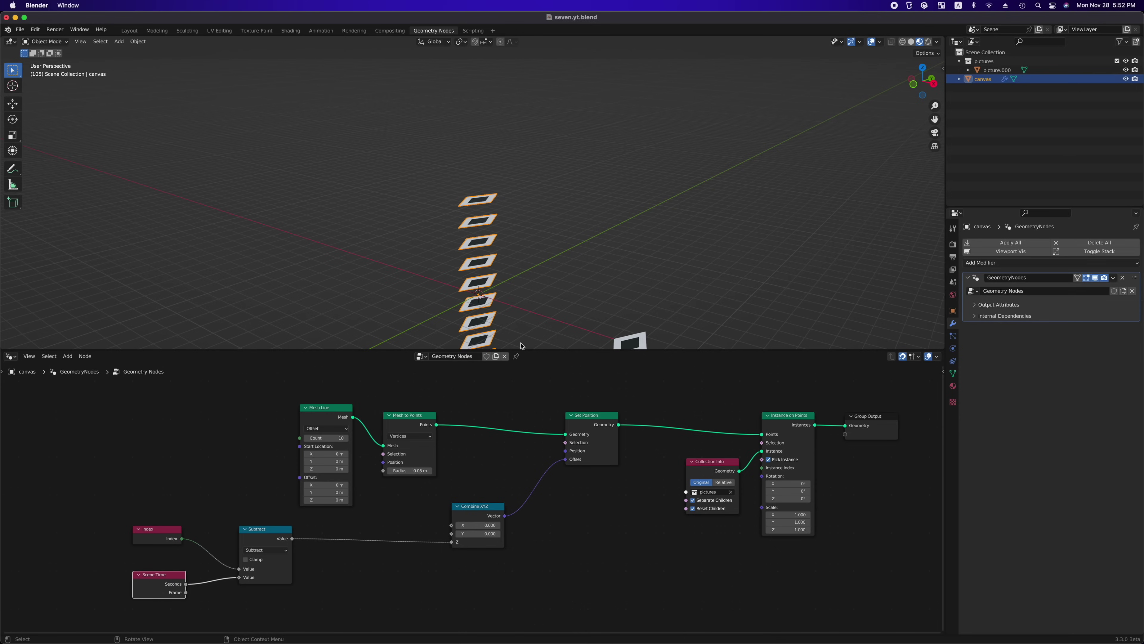
Split the node editor area horizontally and turn the lower part into a Timeline
{"action": "left_click_drag", "start_coordinate": [3, 354], "coordinate": [9, 512]}
{"action": "left_click", "coordinate": [10, 517]}
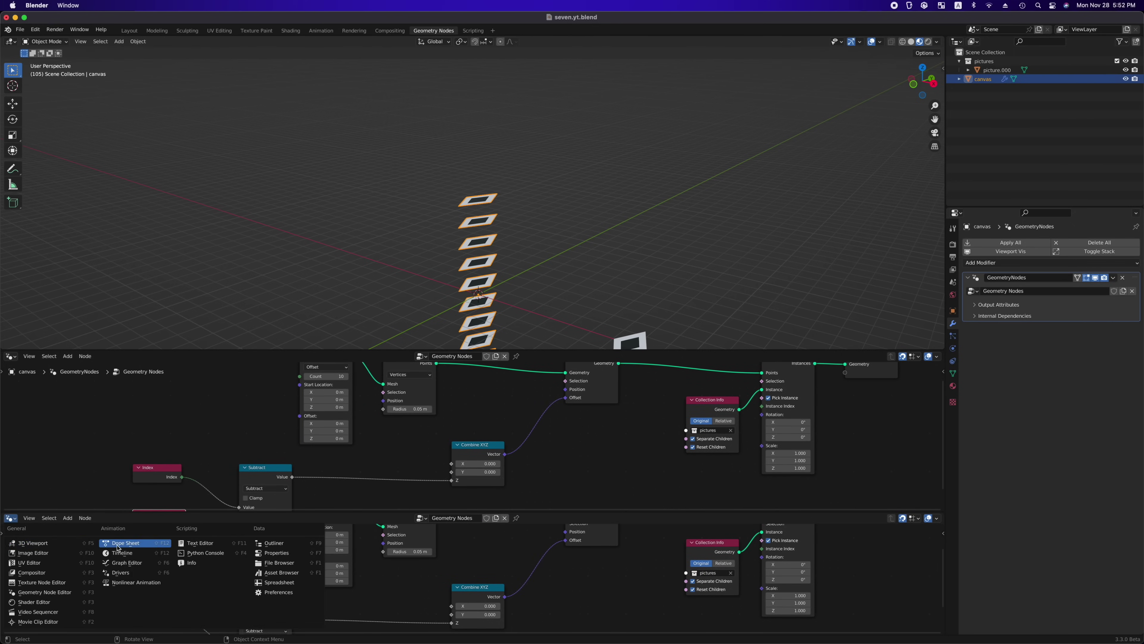
{"action": "left_click", "coordinate": [126, 553]}
{"action": "left_click", "coordinate": [375, 559]}
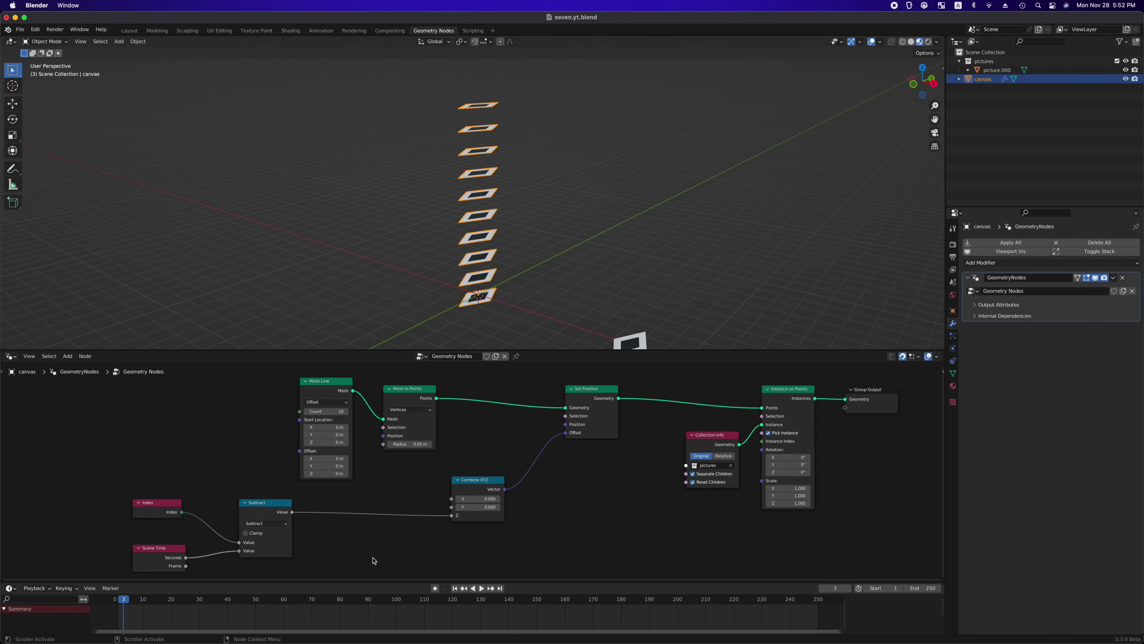
Insert another Math node between Subtract and the Z input of Combine XYZ
{"action": "middle_click_drag", "start_coordinate": [375, 559], "coordinate": [396, 526]}
{"action": "scroll", "coordinate": [439, 550], "scroll_direction": "right", "scroll_amount": 5}
{"action": "scroll", "coordinate": [440, 550], "scroll_direction": "up", "scroll_amount": 2}
{"action": "key", "text": "shift+a"}
{"action": "type", "text": "m"}
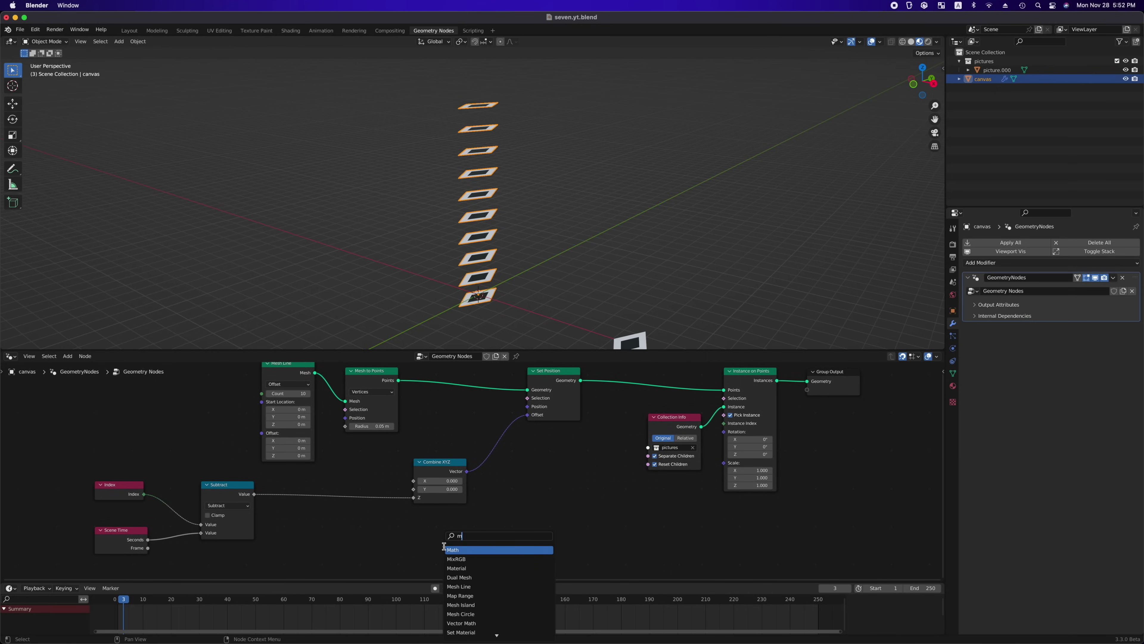
{"action": "type", "text": "at"}
{"action": "key", "text": "Return"}
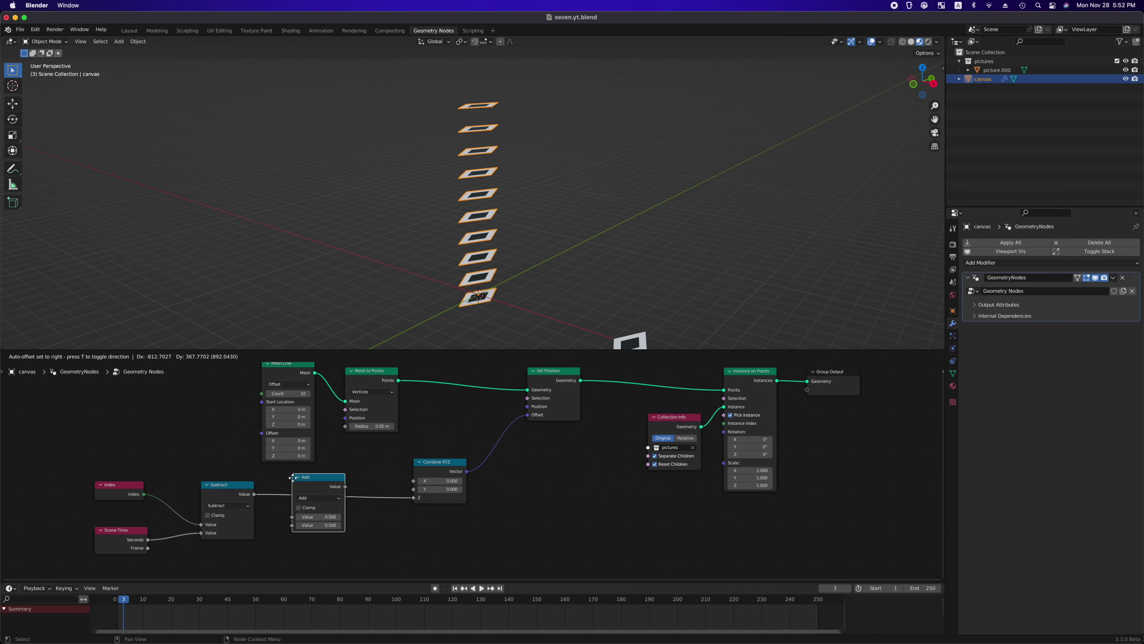
{"action": "left_click", "coordinate": [293, 482]}
Set the new Math node to Minimum with a value of 0 and play the animation
{"action": "left_click", "coordinate": [318, 504]}
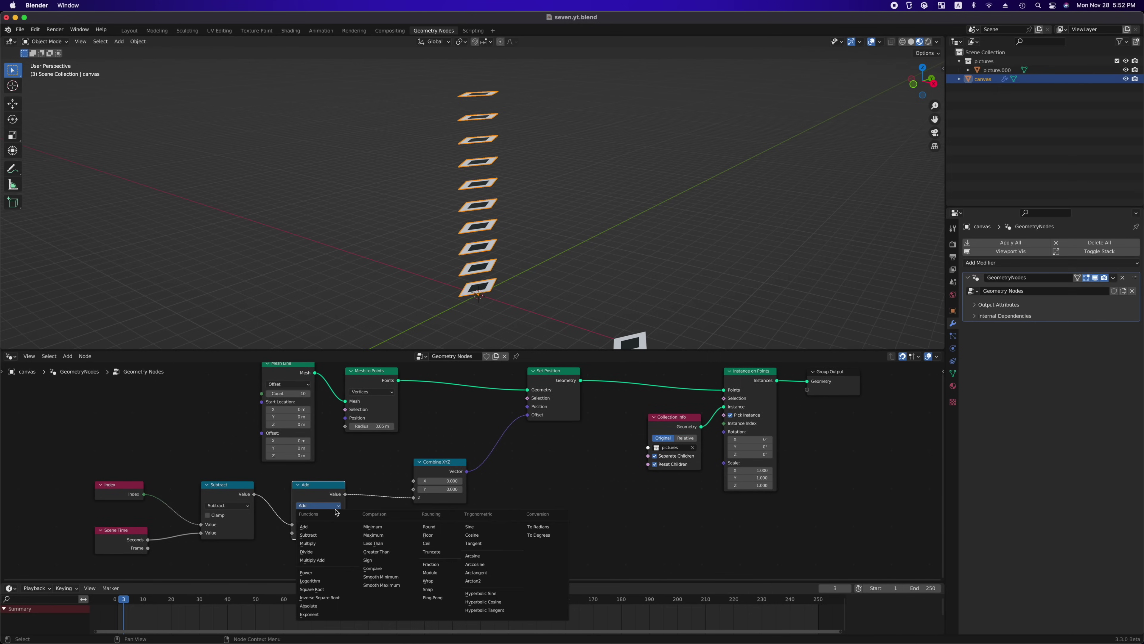
{"action": "left_click", "coordinate": [386, 526]}
{"action": "double_click", "coordinate": [328, 531]}
{"action": "type", "text": "0"}
{"action": "key", "text": "Return"}
{"action": "scroll", "coordinate": [547, 271], "scroll_direction": "down", "scroll_amount": 4, "text": "shift"}
{"action": "scroll", "coordinate": [548, 274], "scroll_direction": "up", "scroll_amount": 3}
{"action": "key", "text": "space"}
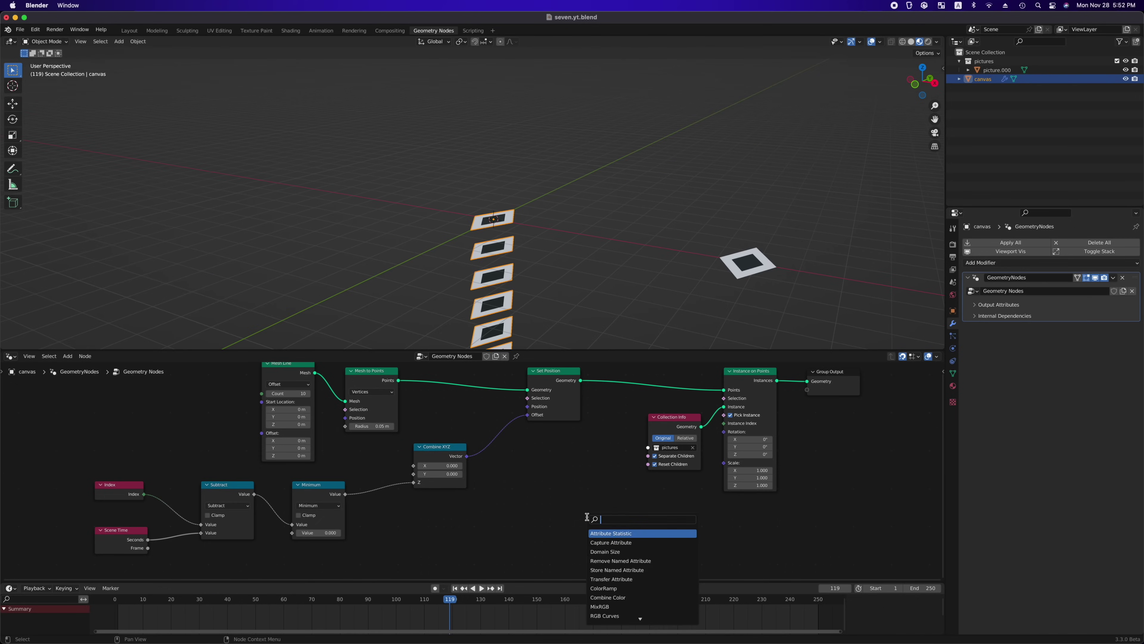
Add a Combine XYZ node with X, Y and Z set to 1 and connect it to Instance on Points' Scale
{"action": "type", "text": "combine xyz"}
{"action": "key", "text": "Return"}
{"action": "left_click", "coordinate": [672, 494]}
{"action": "left_click_drag", "start_coordinate": [672, 494], "coordinate": [644, 520]}
{"action": "type", "text": "1"}
{"action": "key", "text": "Return"}
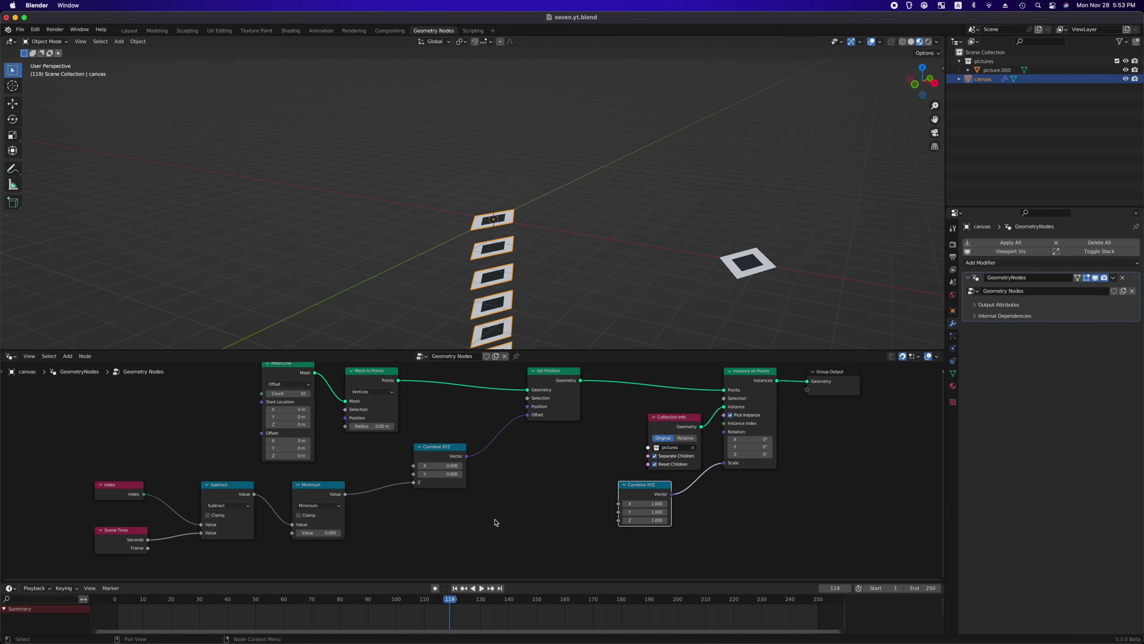
Connect the Minimum output through a reroute to the X and Y inputs of the scale Combine XYZ
{"action": "left_click_drag", "start_coordinate": [345, 494], "coordinate": [618, 503]}
{"action": "right_click_drag", "start_coordinate": [561, 491], "coordinate": [560, 522], "text": "shift"}
{"action": "left_click_drag", "start_coordinate": [559, 502], "coordinate": [620, 512]}
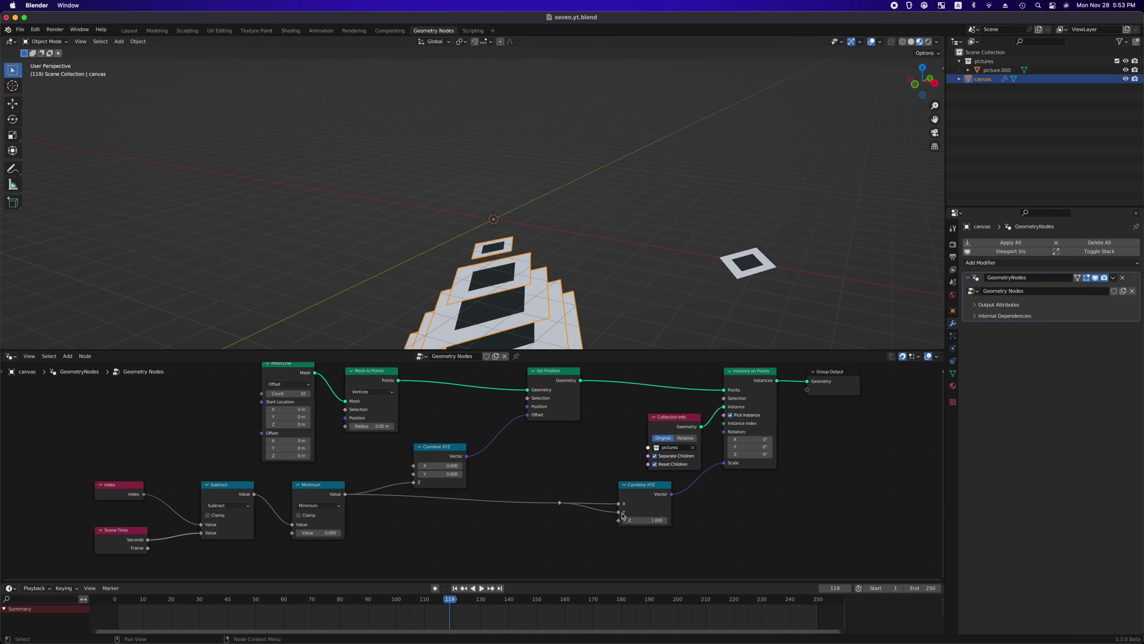
Play the animation from the start to examine how the diamonds grow and move over time
{"action": "middle_click_drag", "start_coordinate": [584, 275], "coordinate": [568, 279]}
{"action": "key", "text": "shift+Left"}
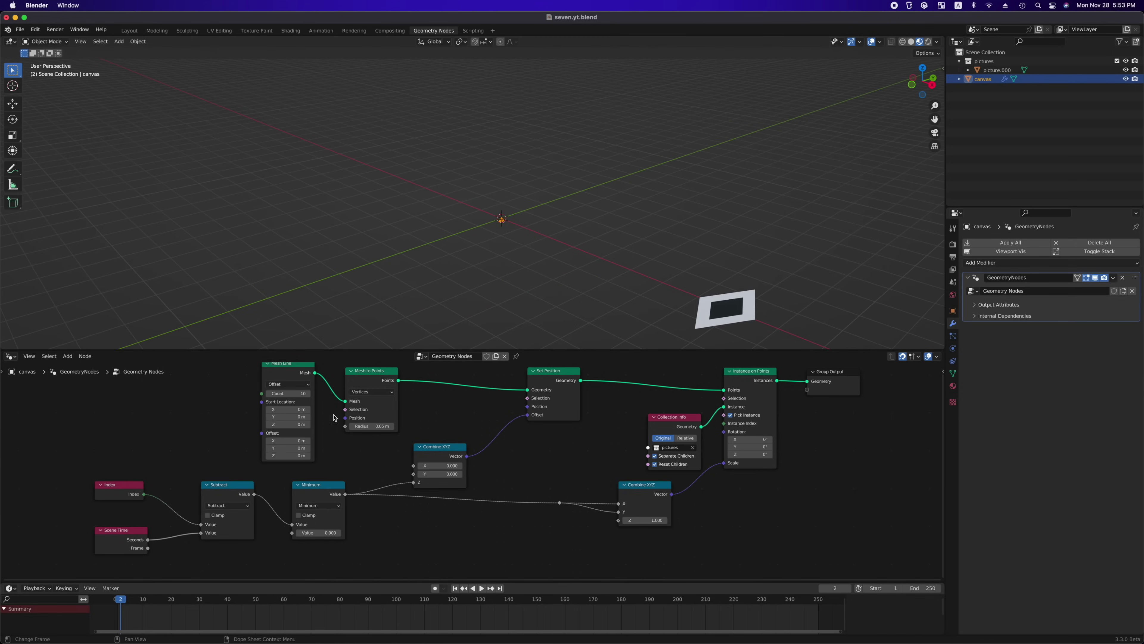
{"action": "key", "text": "space"}
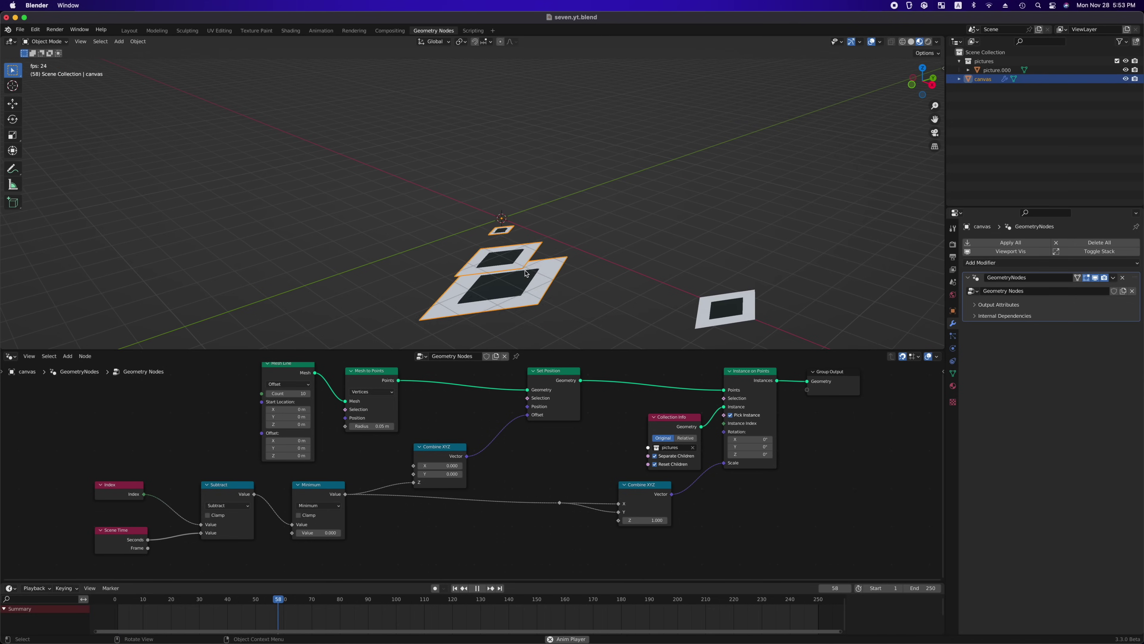
{"action": "scroll", "coordinate": [526, 273], "scroll_direction": "down", "scroll_amount": 5, "text": "shift"}
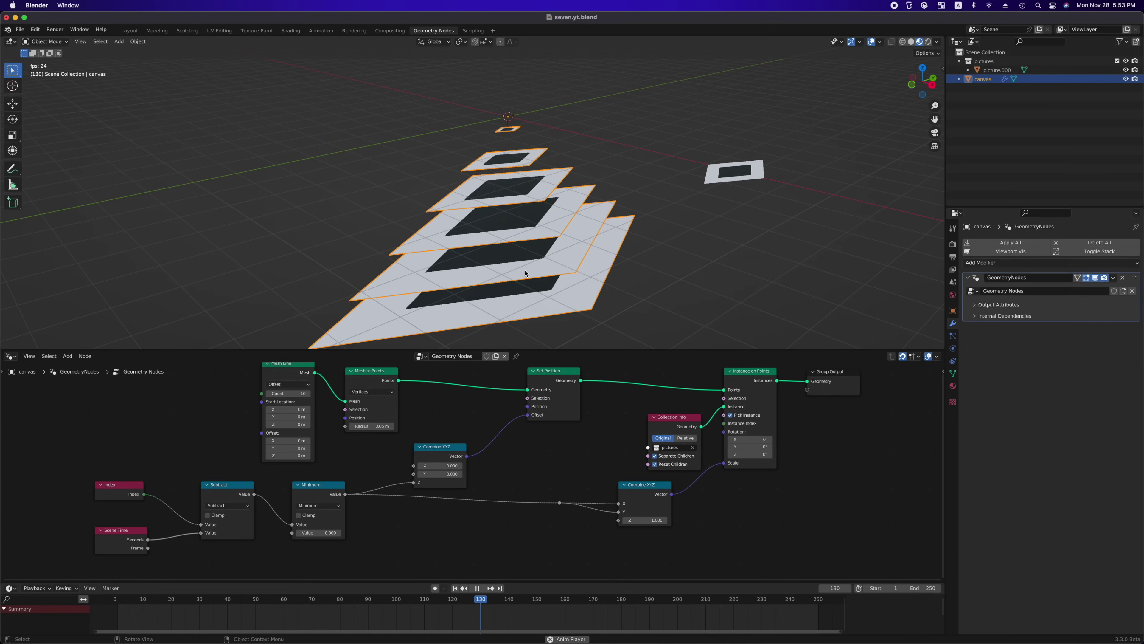
{"action": "left_click", "coordinate": [116, 598]}
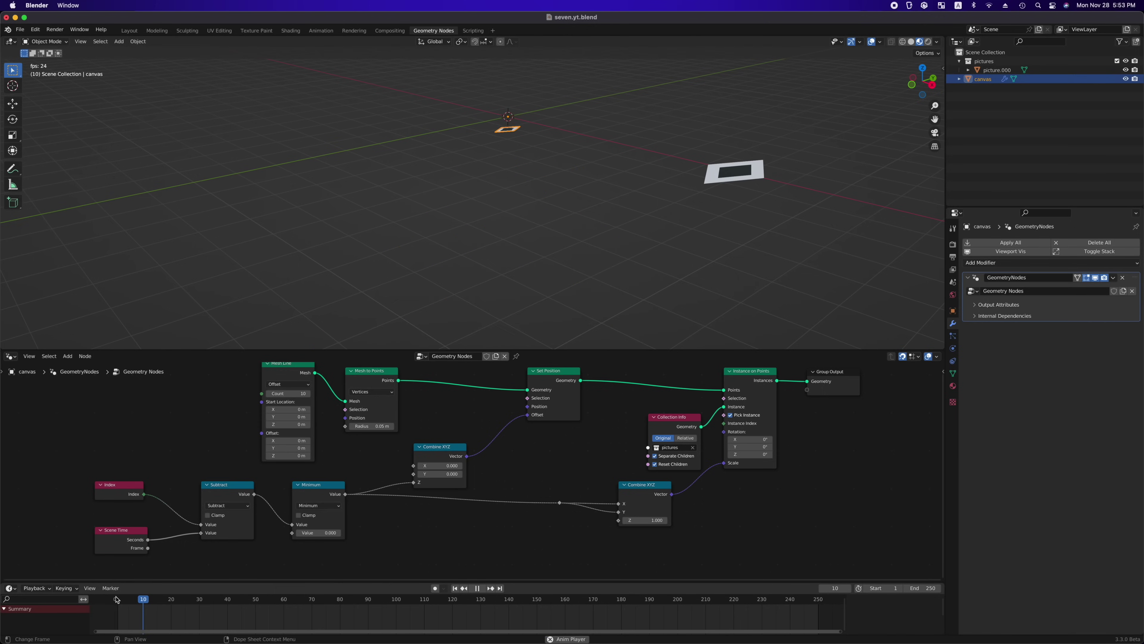
{"action": "key", "text": "space"}
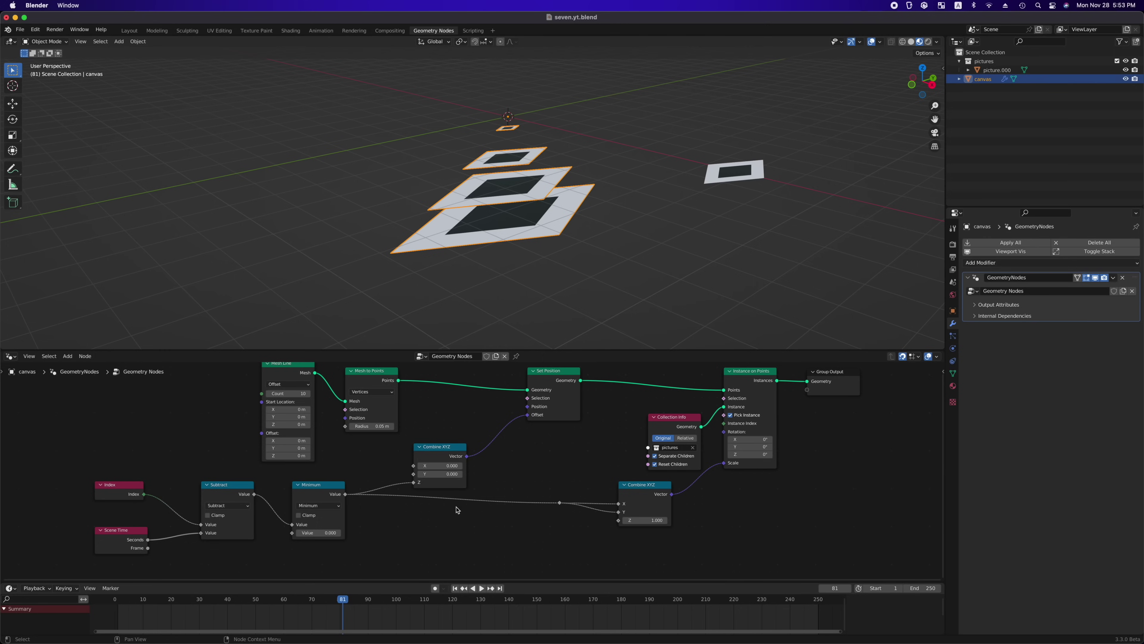
Deselect the canvas, add a camera to the scene, and view through it
{"action": "left_click", "coordinate": [518, 332]}
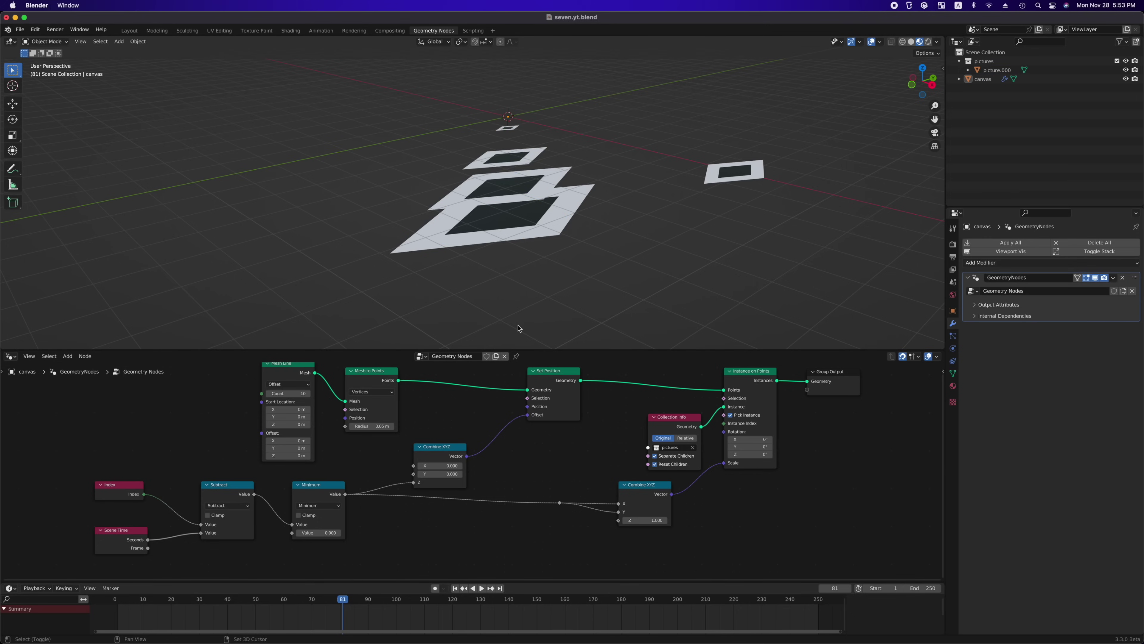
{"action": "key", "text": "shift+a"}
{"action": "mouse_move", "coordinate": [518, 328]}
{"action": "key", "text": "r"}
{"action": "key", "text": "grave"}
{"action": "key", "text": "v"}
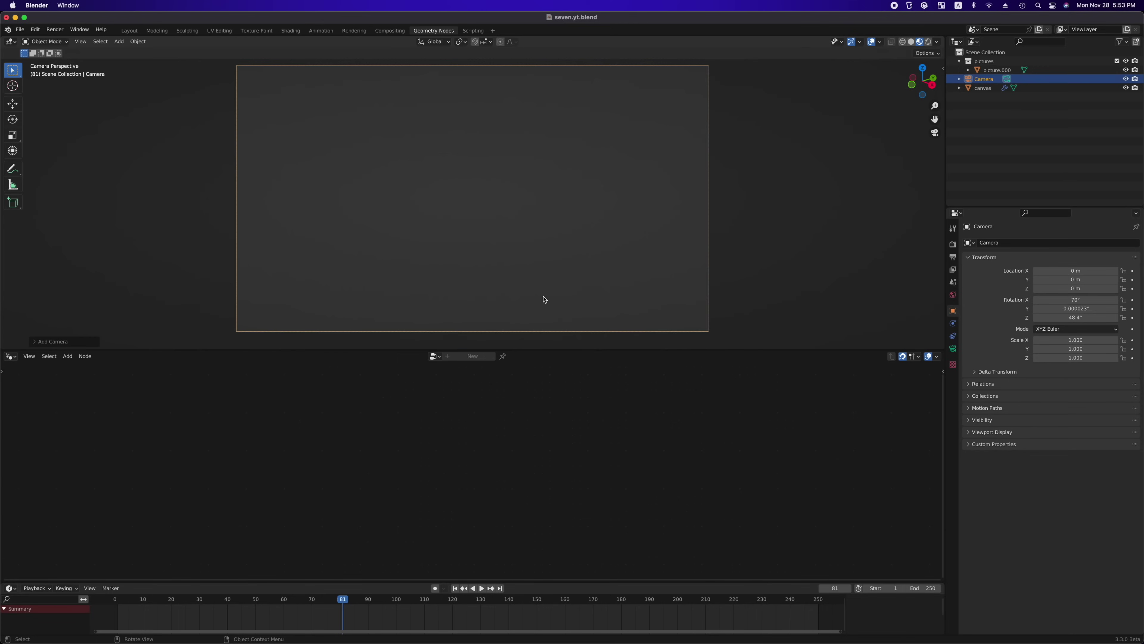
Set the camera's rotation to 0° on all axes and its Z location to 8.6 m
{"action": "left_click_drag", "start_coordinate": [1072, 301], "coordinate": [1072, 317]}
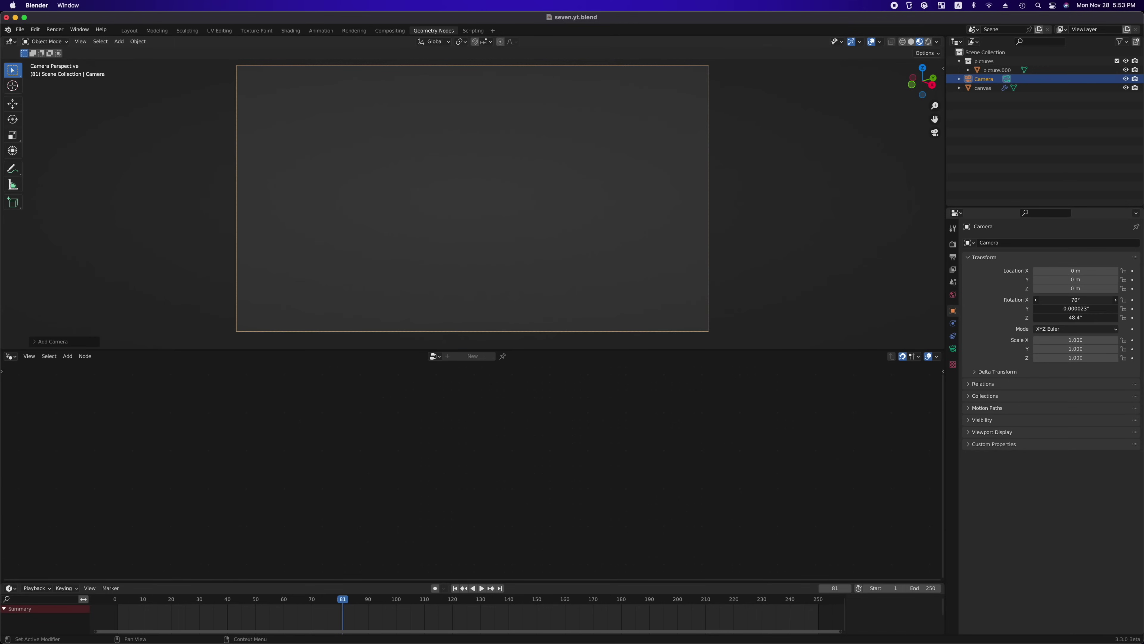
{"action": "key", "text": "Return"}
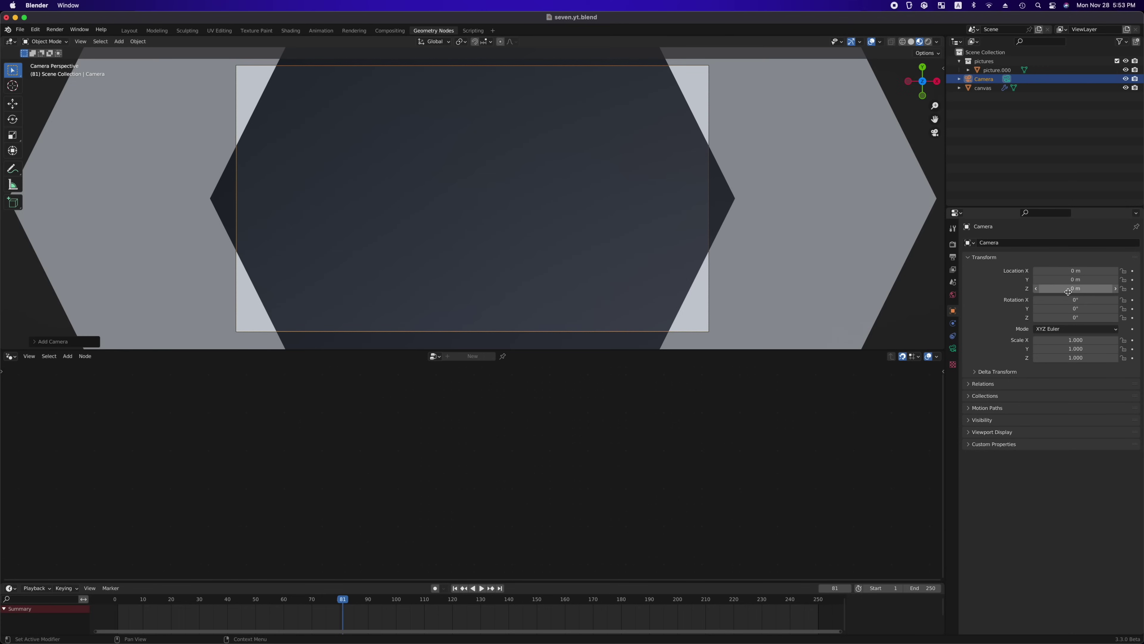
{"action": "left_click_drag", "start_coordinate": [1075, 288], "coordinate": [1113, 289]}
{"action": "left_click", "coordinate": [658, 195]}
Enable the Camera to View lock in the viewport's view settings
{"action": "key", "text": "n"}
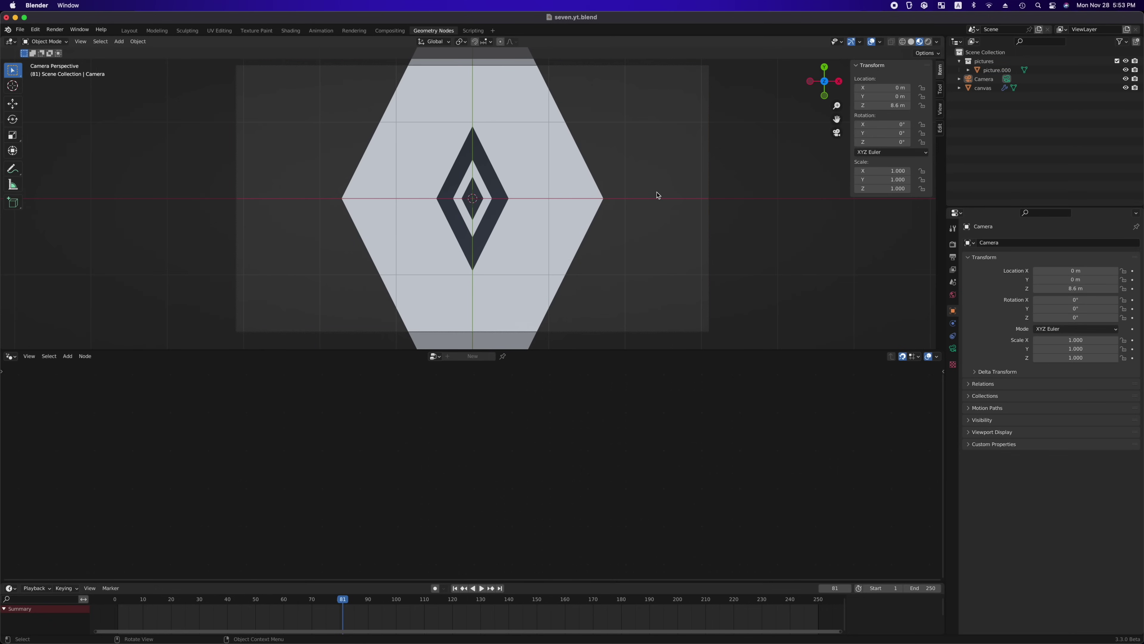
{"action": "left_click", "coordinate": [943, 113]}
{"action": "left_click", "coordinate": [891, 178]}
{"action": "scroll", "coordinate": [766, 198], "scroll_direction": "down", "scroll_amount": 2, "text": "shift"}
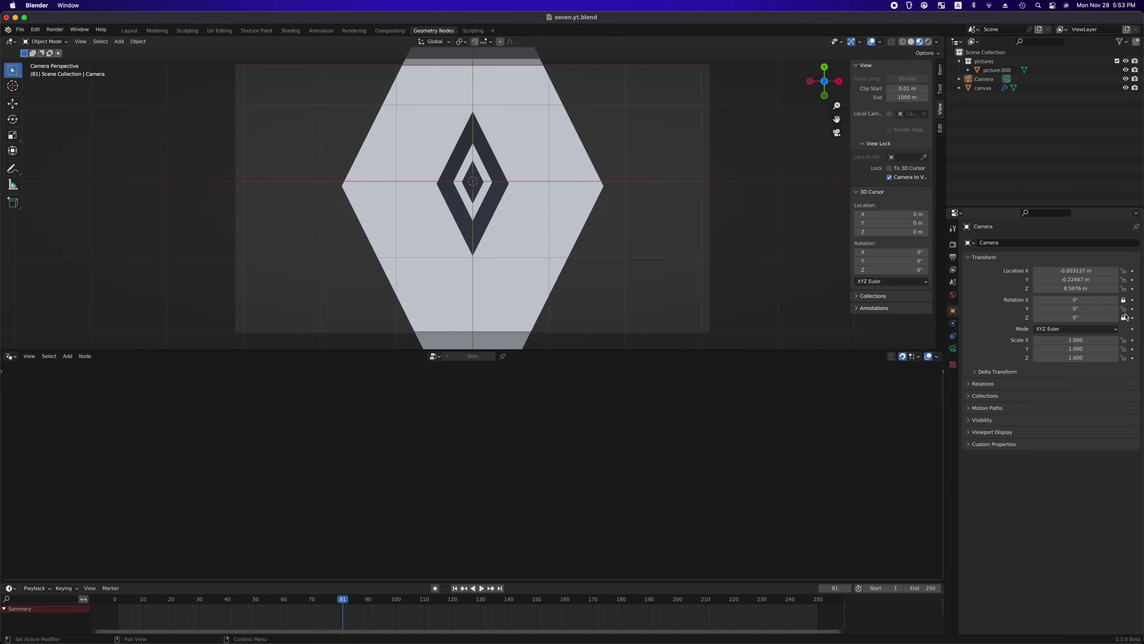
Reset the camera's X and Y location to 0, lock them, and pull the camera back to about 14.8 m in Z
{"action": "left_click_drag", "start_coordinate": [1098, 271], "coordinate": [1123, 280]}
{"action": "type", "text": "0"}
{"action": "key", "text": "Return"}
{"action": "scroll", "coordinate": [660, 273], "scroll_direction": "up", "scroll_amount": 5}
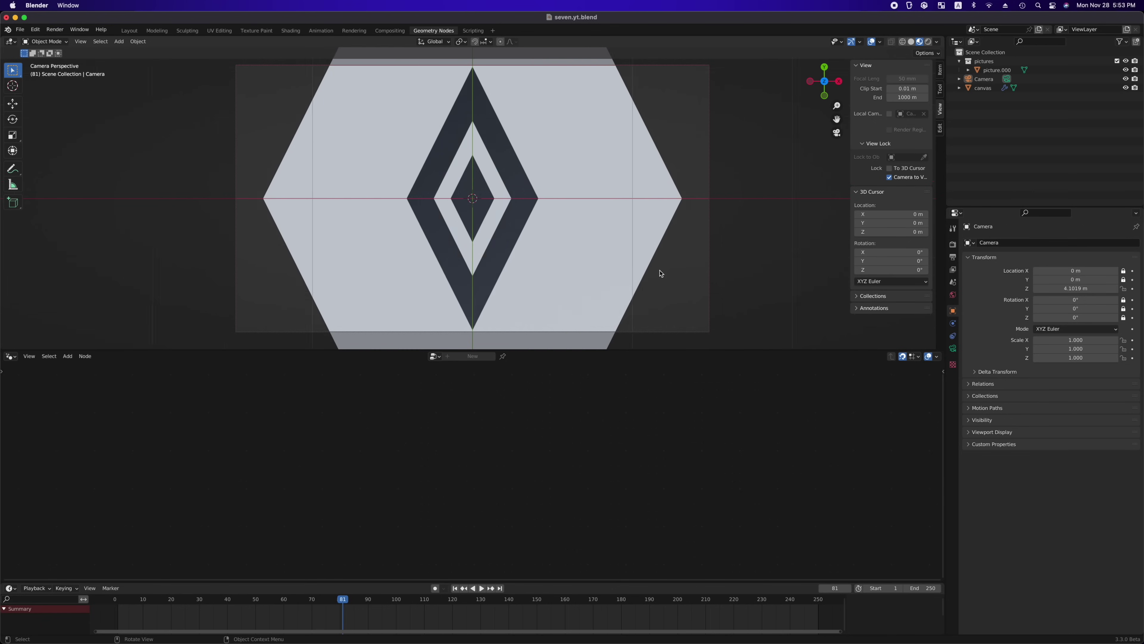
{"action": "scroll", "coordinate": [660, 274], "scroll_direction": "down", "scroll_amount": 7}
Turn off the Camera to View lock and preview the selected canvas animation through the camera
{"action": "key", "text": "q"}
{"action": "left_click", "coordinate": [633, 307]}
{"action": "scroll", "coordinate": [634, 309], "scroll_direction": "down", "scroll_amount": 8}
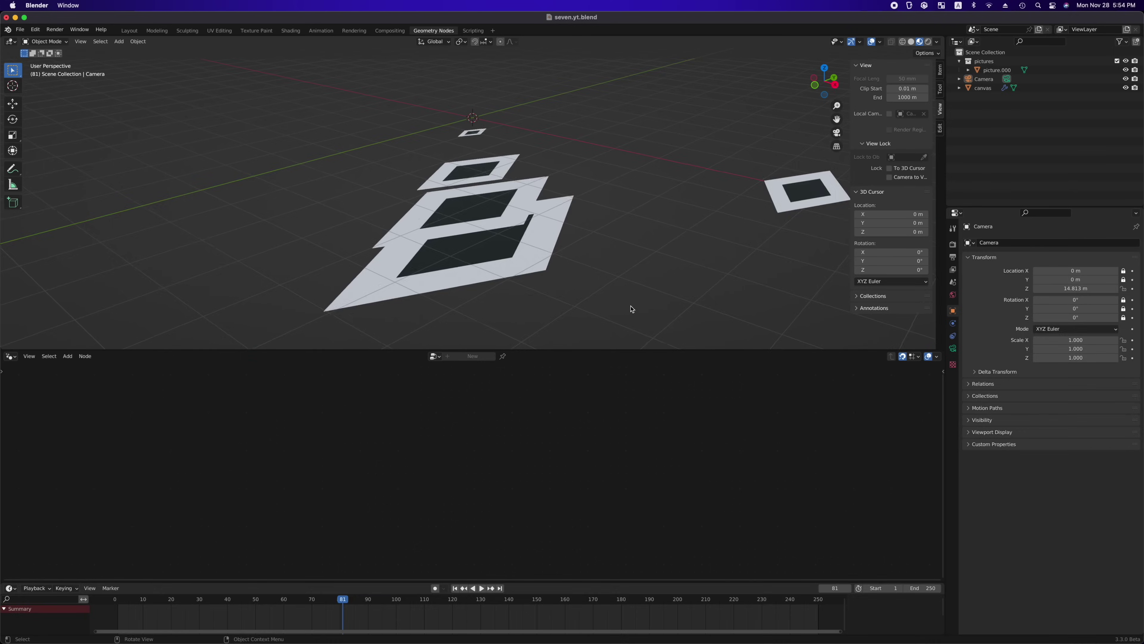
{"action": "left_click", "coordinate": [517, 272]}
{"action": "key", "text": "grave"}
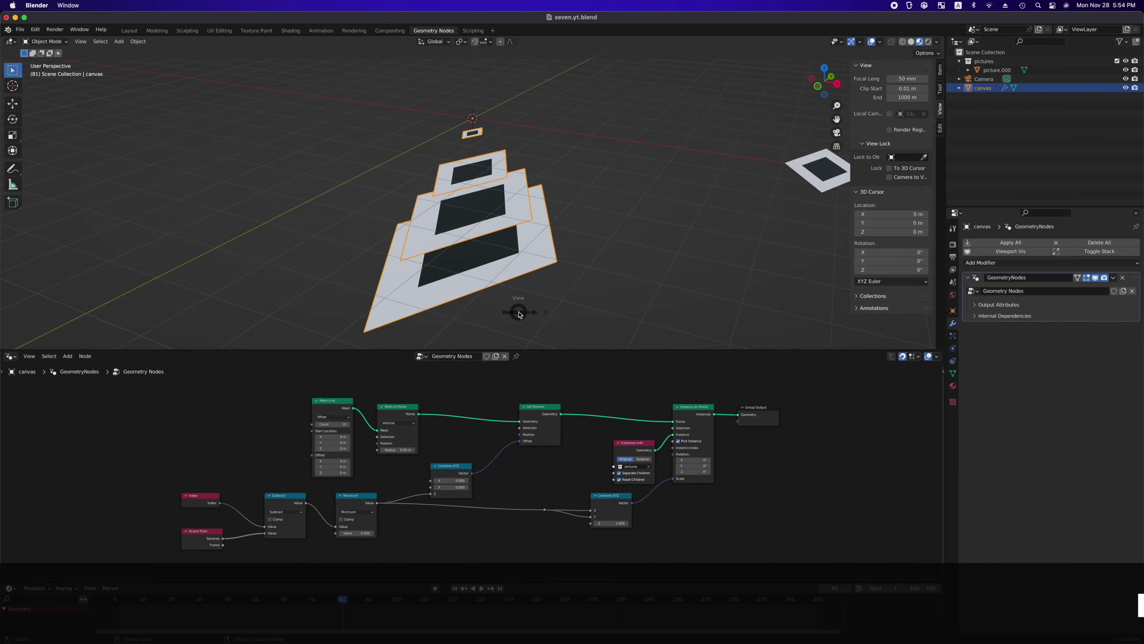
{"action": "left_click", "coordinate": [500, 328]}
{"action": "key", "text": "space"}
{"action": "key", "text": "space"}
Duplicate Minimum as a Power node with exponent 3 before the scale Combine XYZ's reroute and play the animation
{"action": "left_click_drag", "start_coordinate": [451, 466], "coordinate": [486, 442]}
{"action": "left_click", "coordinate": [355, 496]}
{"action": "key", "text": "shift+d"}
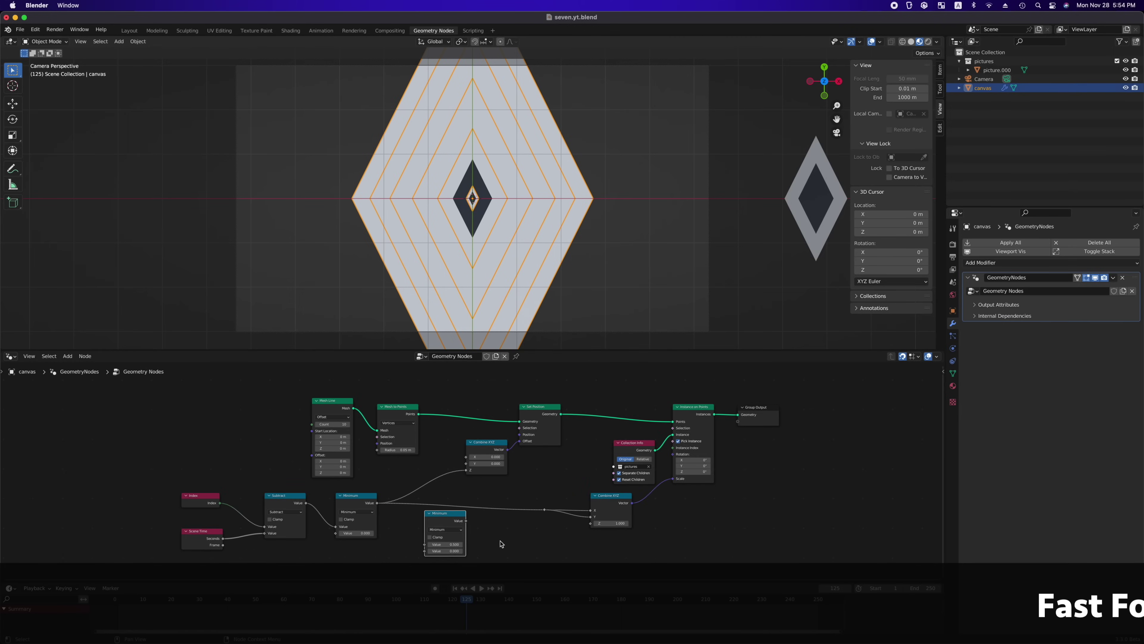
{"action": "left_click", "coordinate": [525, 524]}
{"action": "left_click", "coordinate": [467, 512]}
{"action": "left_click", "coordinate": [459, 564]}
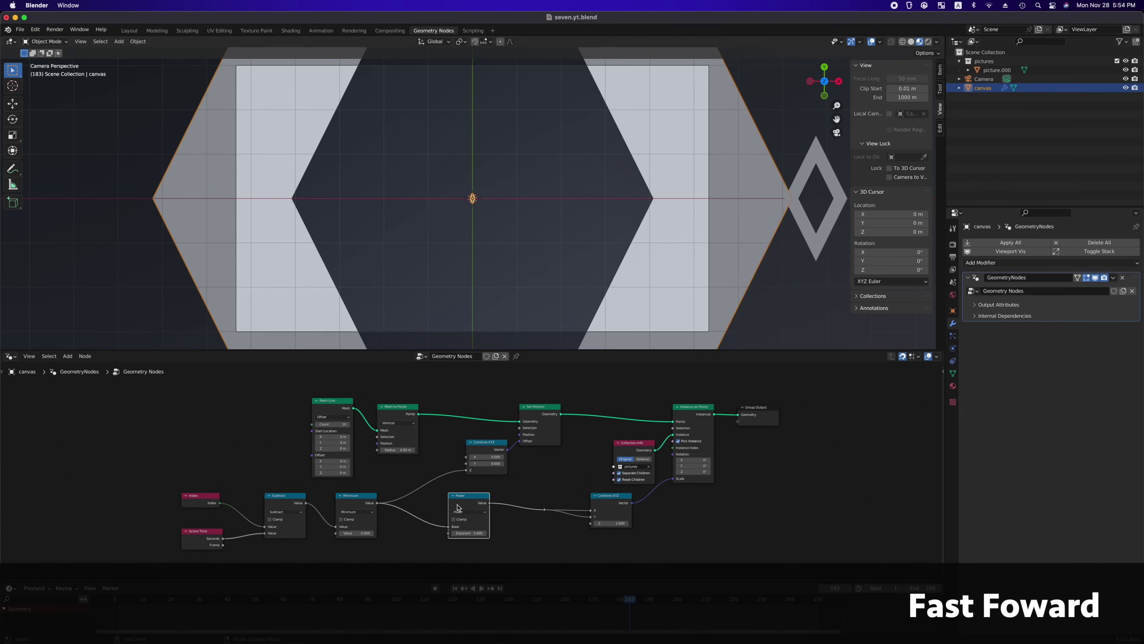
{"action": "double_click", "coordinate": [468, 539]}
{"action": "type", "text": "3"}
{"action": "key", "text": "Return"}
{"action": "key", "text": "space"}
{"action": "key", "text": "space"}
Move Index and Scene Time away from Subtract and insert a duplicated Math node set to Divide after Index
{"action": "left_click_drag", "start_coordinate": [200, 467], "coordinate": [235, 570]}
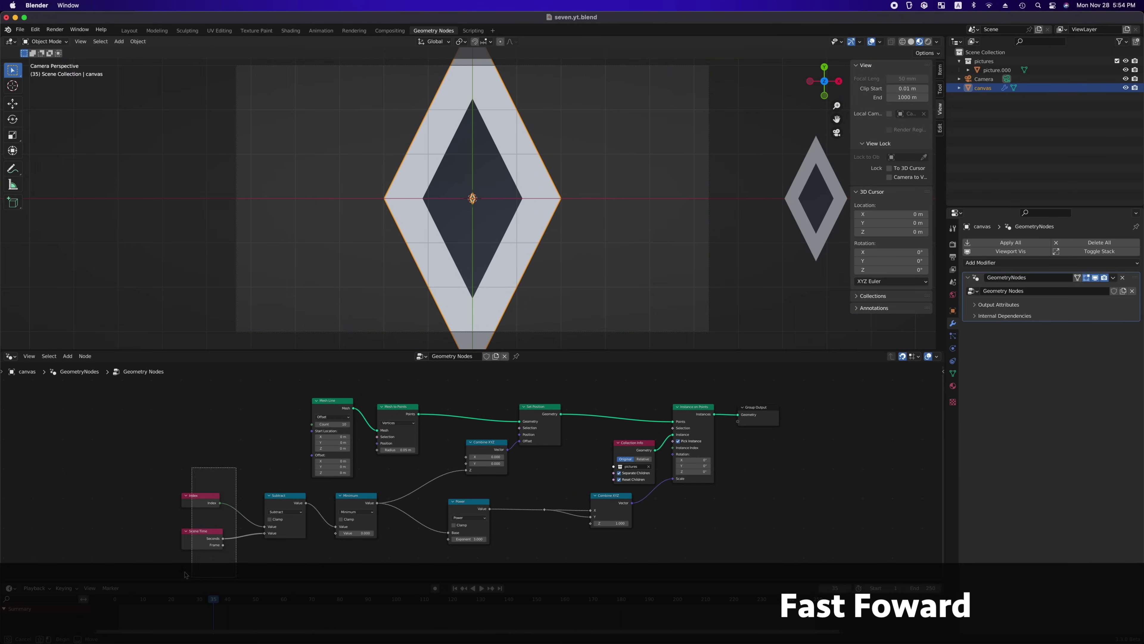
{"action": "key", "text": "g"}
{"action": "left_click", "coordinate": [209, 559]}
{"action": "left_click", "coordinate": [473, 503]}
{"action": "left_click", "coordinate": [276, 504]}
{"action": "key", "text": "shift+d"}
{"action": "left_click", "coordinate": [201, 482]}
{"action": "left_click", "coordinate": [211, 488]}
{"action": "left_click", "coordinate": [209, 521]}
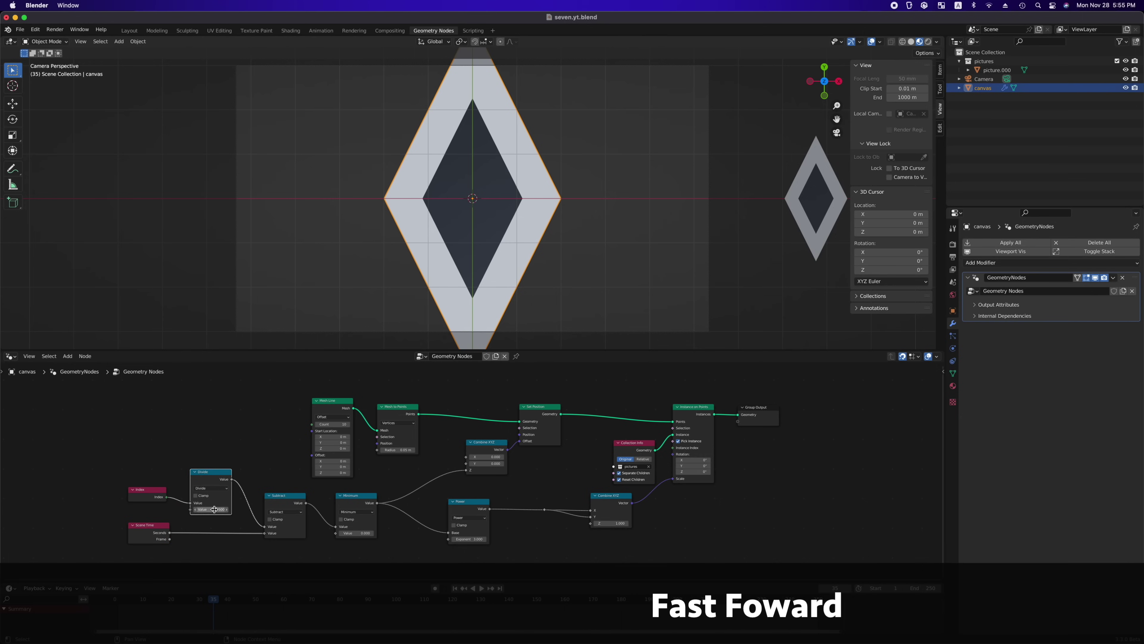
Set the divisor of the Divide node after Index to 3 and preview the animation
{"action": "double_click", "coordinate": [215, 509]}
{"action": "type", "text": "3"}
{"action": "key", "text": "Return"}
{"action": "key", "text": "space"}
{"action": "key", "text": "space"}
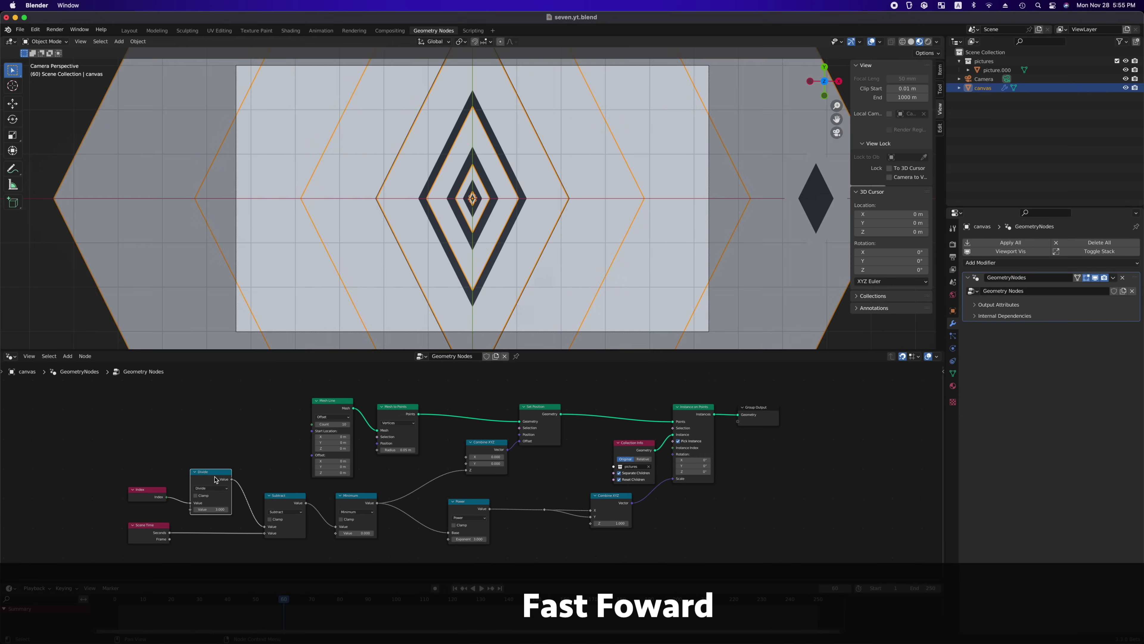
Insert a copy of the Divide node between Scene Time and Subtract, and set the Power node's exponent to 5
{"action": "key", "text": "shift+d"}
{"action": "left_click", "coordinate": [220, 537]}
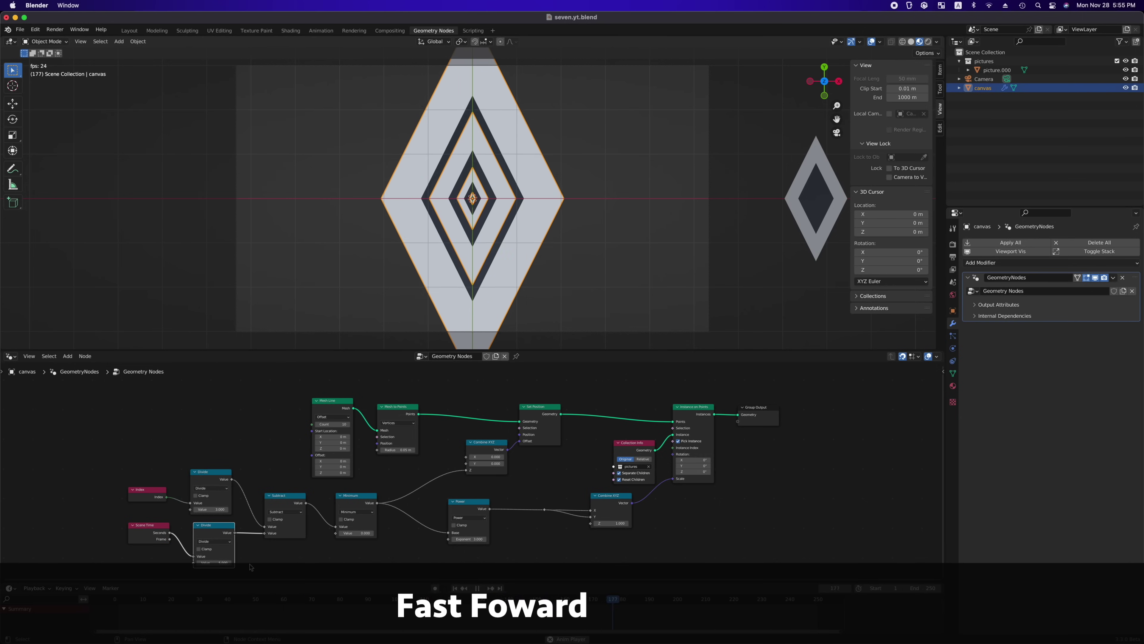
{"action": "left_click", "coordinate": [468, 543]}
{"action": "double_click", "coordinate": [468, 539]}
{"action": "type", "text": "5"}
Insert a duplicated Math node set to Multiply by 3 between Minimum and the position Combine XYZ's Z input
{"action": "left_click", "coordinate": [211, 479]}
{"action": "key", "text": "space"}
{"action": "key", "text": "shift+d"}
{"action": "left_click", "coordinate": [423, 471]}
{"action": "left_click", "coordinate": [424, 477]}
{"action": "left_click", "coordinate": [419, 503]}
{"action": "double_click", "coordinate": [426, 497]}
{"action": "type", "text": "3"}
{"action": "key", "text": "Return"}
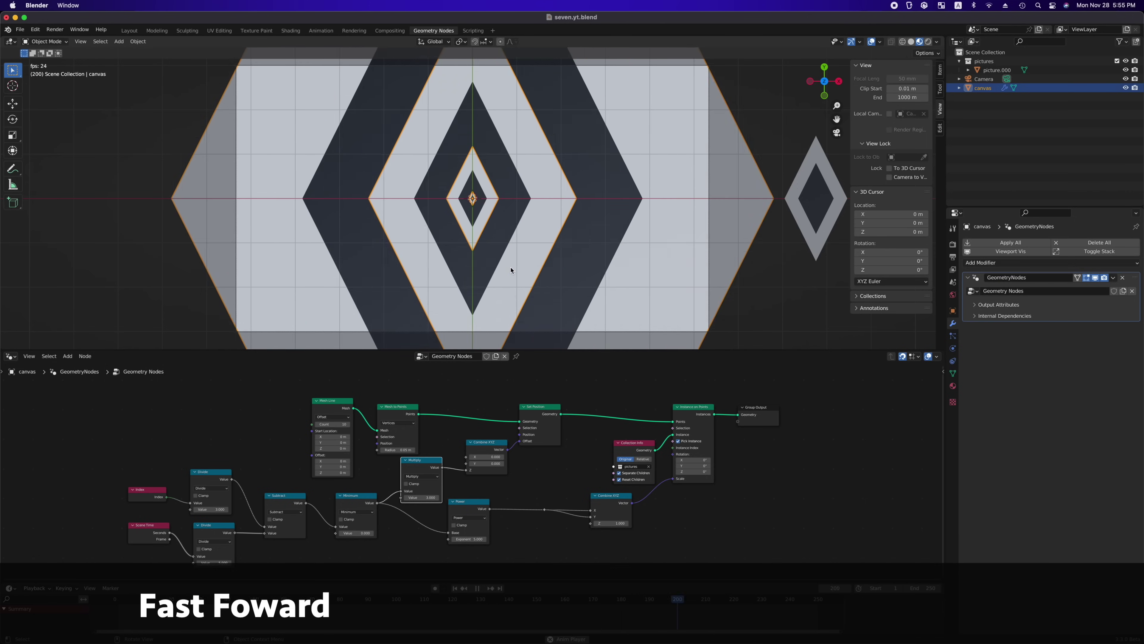
Rearrange the node tree so Multiply sits above Power and the Combine XYZ nodes stand farther from the math nodes
{"action": "middle_click_drag", "start_coordinate": [512, 271], "coordinate": [484, 185]}
{"action": "left_click_drag", "start_coordinate": [468, 501], "coordinate": [421, 513]}
{"action": "left_click_drag", "start_coordinate": [810, 390], "coordinate": [334, 420]}
{"action": "key", "text": "g"}
{"action": "middle_click_drag", "start_coordinate": [563, 406], "coordinate": [644, 396]}
{"action": "key", "text": "g"}
{"action": "left_click_drag", "start_coordinate": [523, 440], "coordinate": [640, 392]}
{"action": "left_click_drag", "start_coordinate": [649, 493], "coordinate": [785, 421]}
{"action": "left_click_drag", "start_coordinate": [581, 507], "coordinate": [747, 448]}
{"action": "middle_click_drag", "start_coordinate": [270, 473], "coordinate": [386, 417]}
{"action": "left_click_drag", "start_coordinate": [377, 414], "coordinate": [379, 415]}
Give both Divide nodes, the Multiply node and the Power node a red custom color
{"action": "key", "text": "n"}
{"action": "left_click", "coordinate": [869, 423]}
{"action": "left_click", "coordinate": [320, 466]}
{"action": "left_click", "coordinate": [869, 424]}
{"action": "left_click", "coordinate": [534, 408]}
{"action": "left_click", "coordinate": [869, 424]}
{"action": "left_click", "coordinate": [534, 456]}
{"action": "left_click", "coordinate": [869, 424]}
{"action": "left_click", "coordinate": [676, 428]}
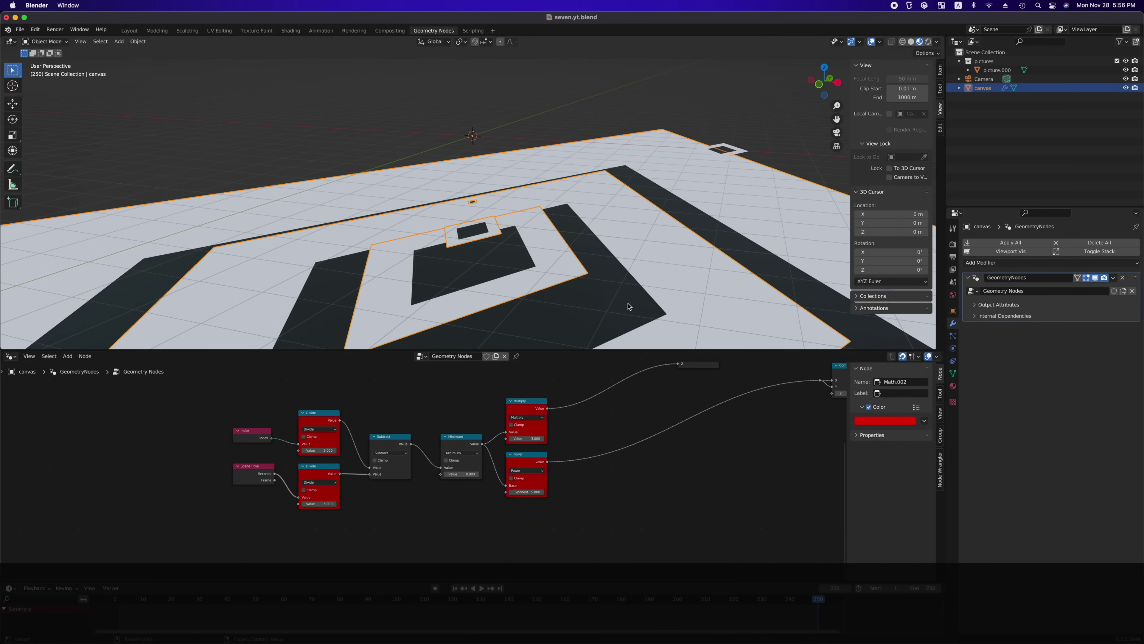
Rename the canvas object's geometry node group as root
{"action": "middle_click_drag", "start_coordinate": [630, 307], "coordinate": [629, 341]}
{"action": "scroll", "coordinate": [491, 375], "scroll_direction": "down", "scroll_amount": 2}
{"action": "type", "text": "root"}
{"action": "key", "text": "Return"}
Preview the animation through the camera and return to frame 3
{"action": "key", "text": "grave"}
{"action": "key", "text": "8"}
{"action": "key", "text": "space"}
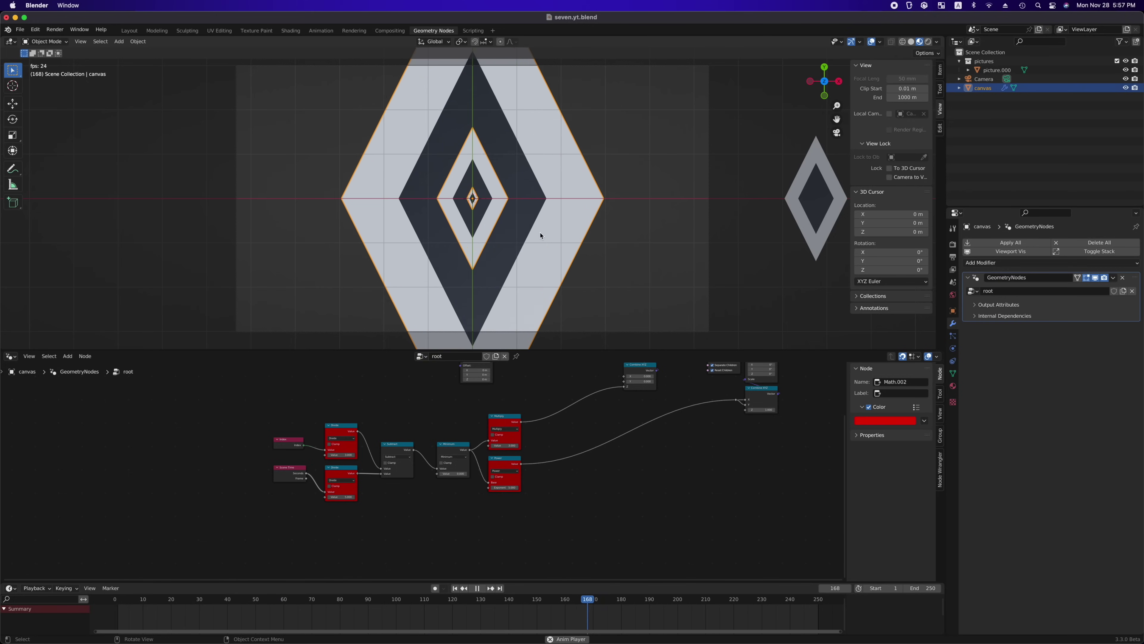
{"action": "key", "text": "space"}
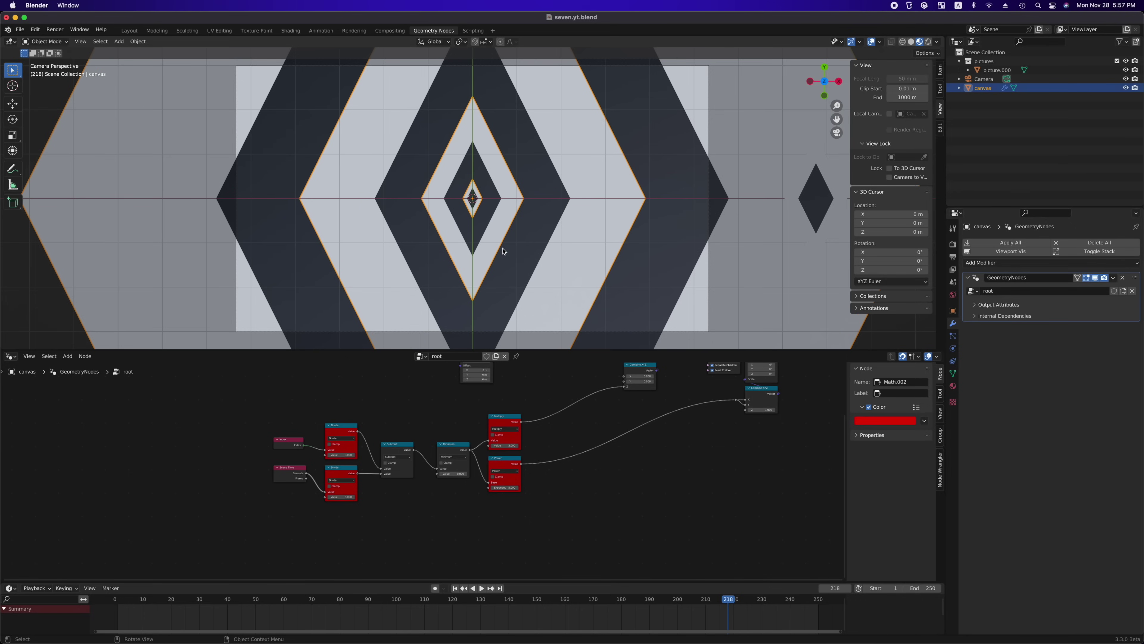
{"action": "left_click", "coordinate": [126, 602]}
{"action": "key", "text": "space"}
Add a plane, scale it by 100 and lower it along Z beneath the diamonds
{"action": "middle_click_drag", "start_coordinate": [514, 265], "coordinate": [513, 266]}
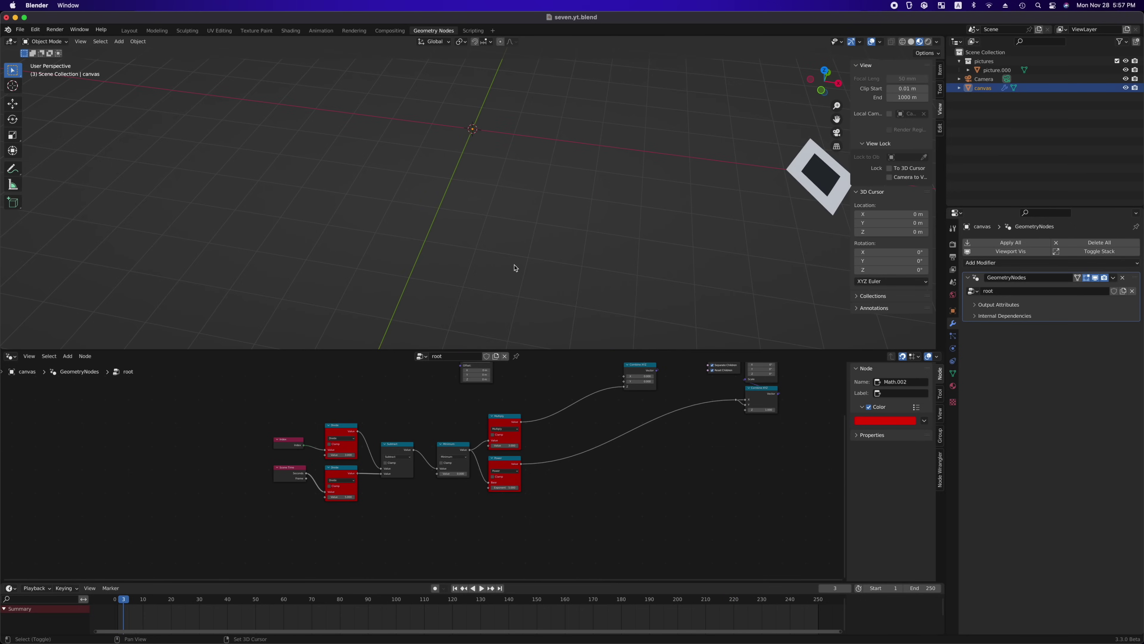
{"action": "key", "text": "shift+a"}
{"action": "left_click", "coordinate": [553, 262]}
{"action": "type", "text": "s100"}
{"action": "key", "text": "Return"}
{"action": "key", "text": "g"}
{"action": "key", "text": "z"}
{"action": "scroll", "coordinate": [567, 321], "scroll_direction": "down", "scroll_amount": 10}
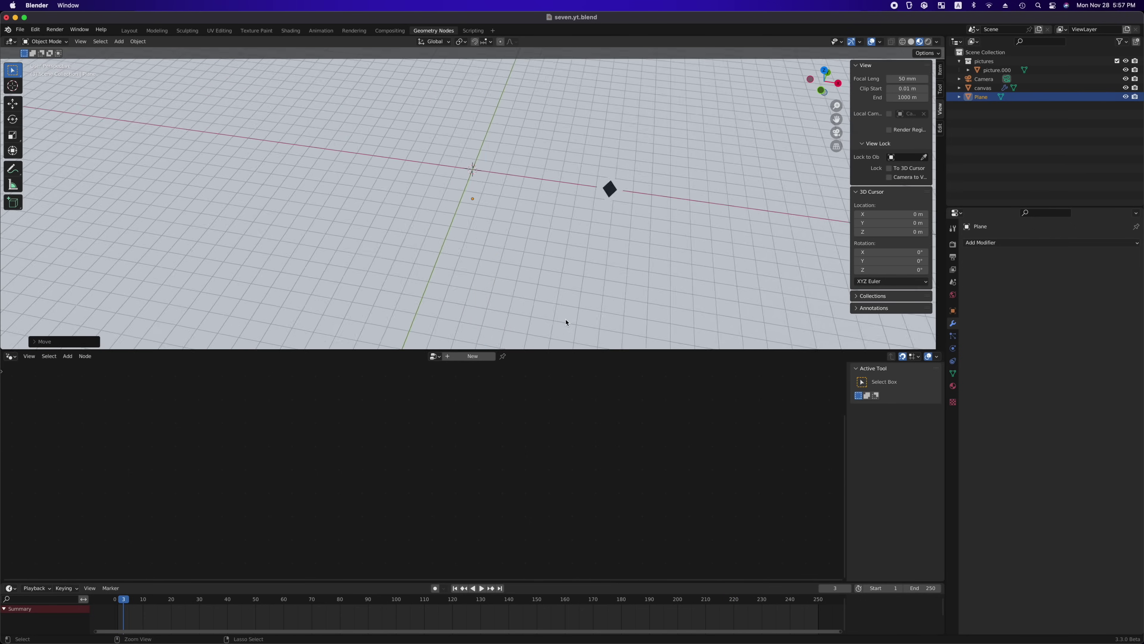
{"action": "left_click", "coordinate": [566, 322]}
Rename the new plane as blackbackground and assign it the existing black material
{"action": "double_click", "coordinate": [982, 98]}
{"action": "type", "text": "b"}
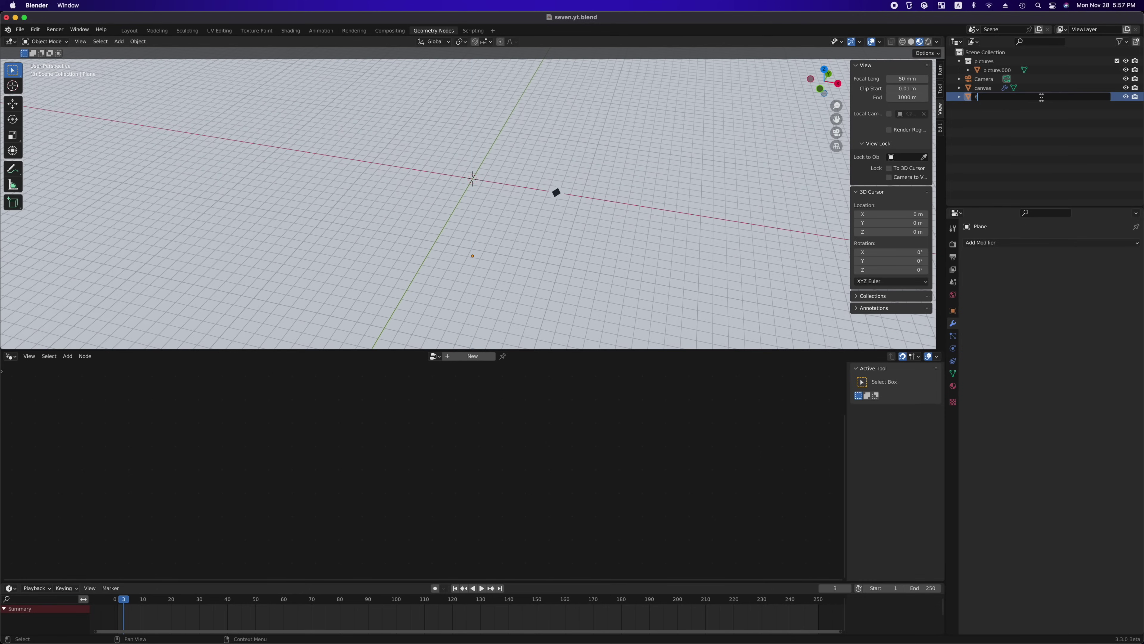
{"action": "key", "text": "Return"}
{"action": "left_click", "coordinate": [952, 386]}
{"action": "left_click", "coordinate": [972, 280]}
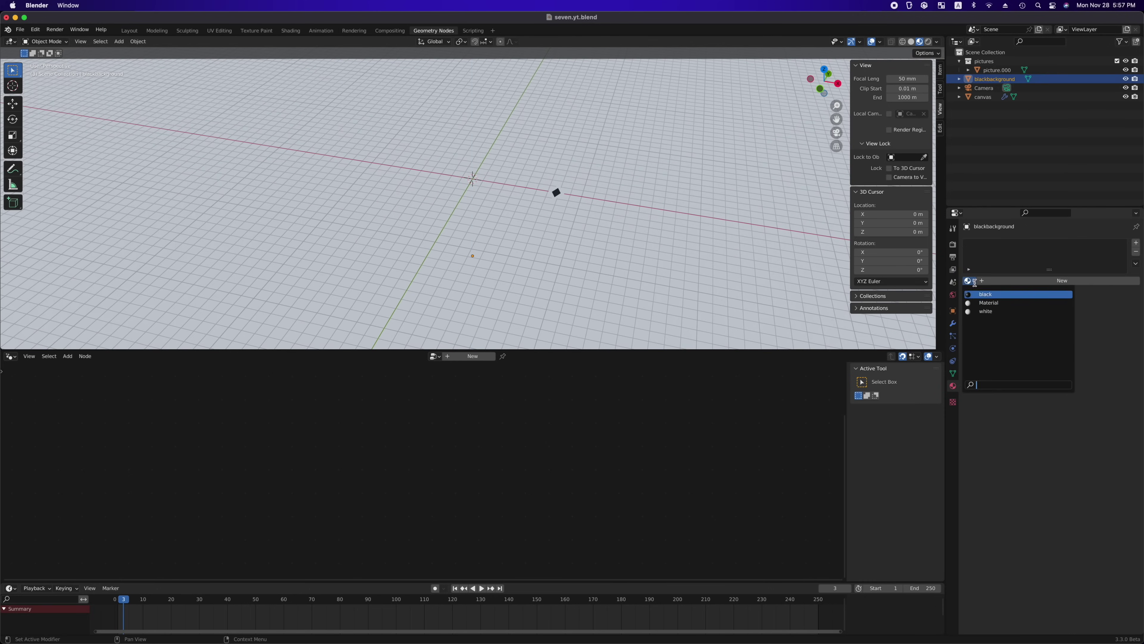
{"action": "left_click", "coordinate": [989, 295]}
{"action": "key", "text": "KP_0"}
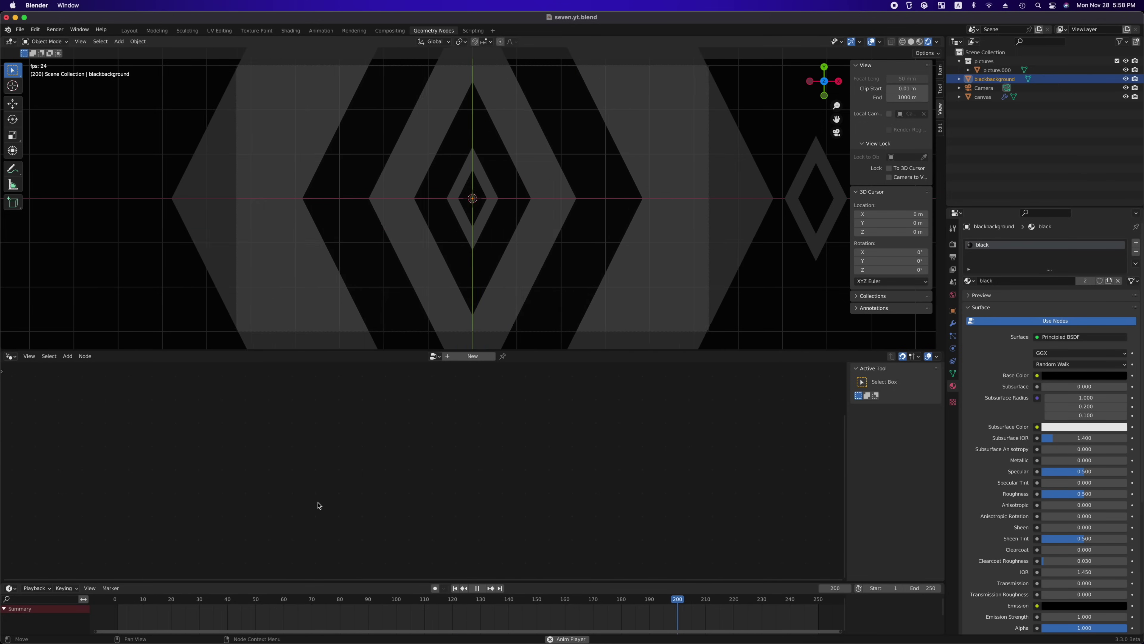
Feed the world background color from a white Bright/Contrast node with Bright 1, Contrast 1 and Strength 0.68
{"action": "key", "text": "space"}
{"action": "left_click", "coordinate": [953, 295]}
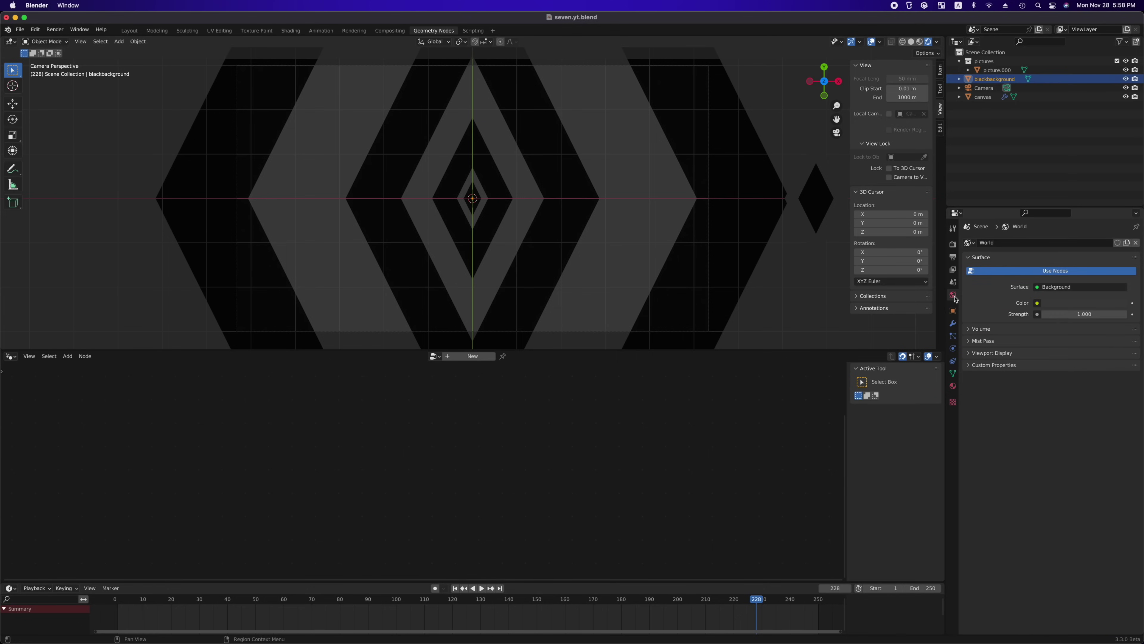
{"action": "left_click", "coordinate": [1038, 304]}
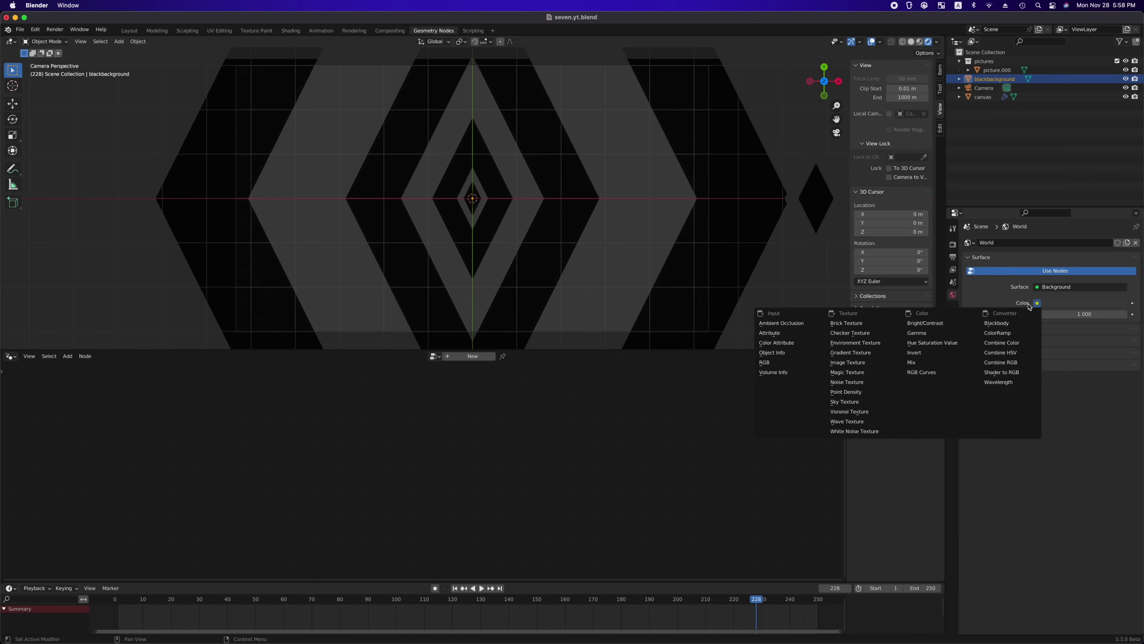
{"action": "left_click", "coordinate": [917, 325]}
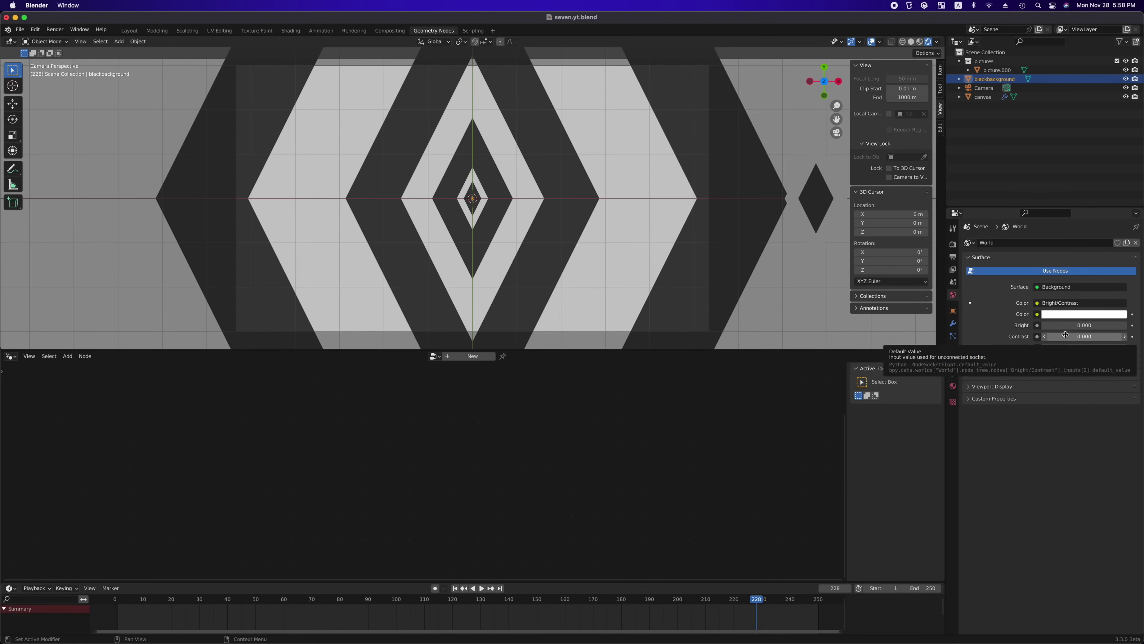
{"action": "left_click_drag", "start_coordinate": [1065, 334], "coordinate": [1090, 326]}
{"action": "type", "text": "0.68"}
{"action": "key", "text": "Return"}
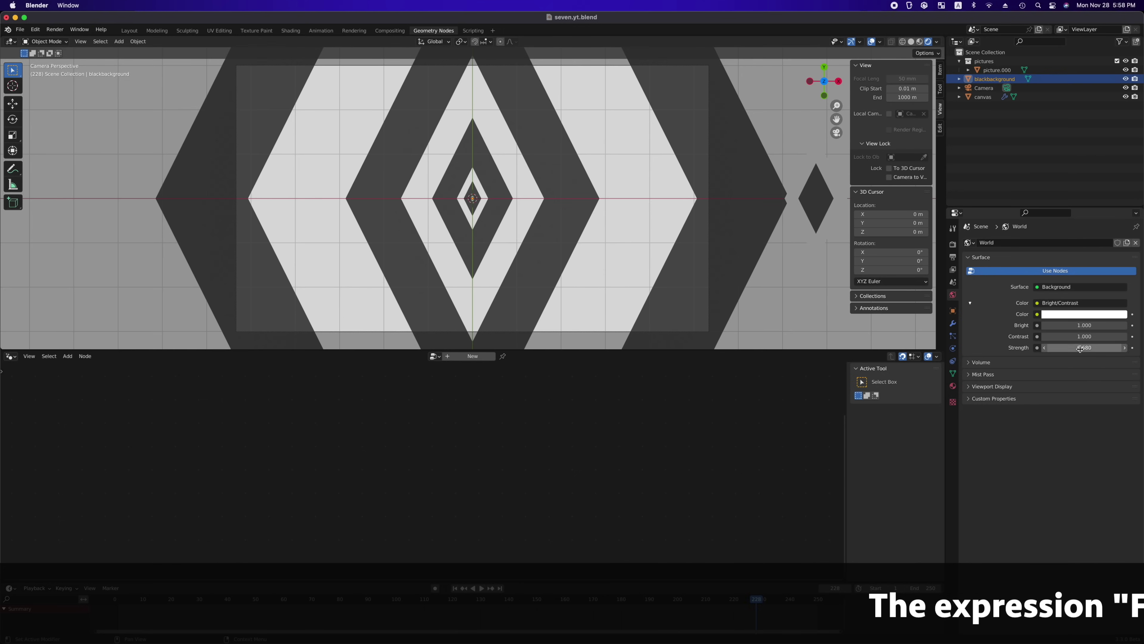
Render the current frame as a still image and close the render result
{"action": "left_click", "coordinate": [494, 177]}
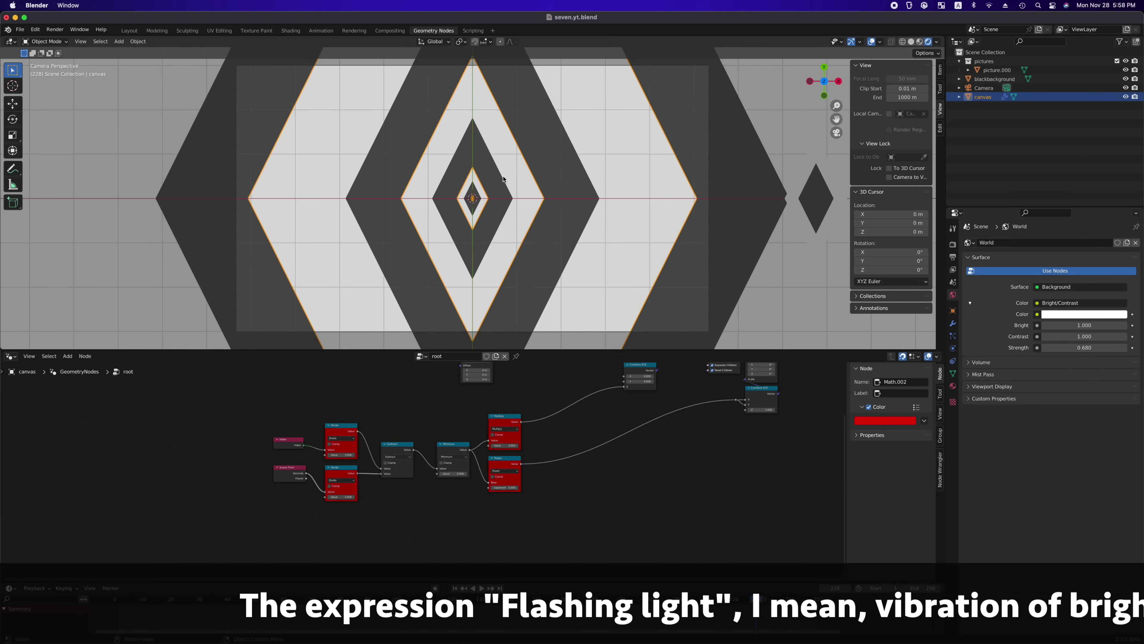
{"action": "key", "text": "F12"}
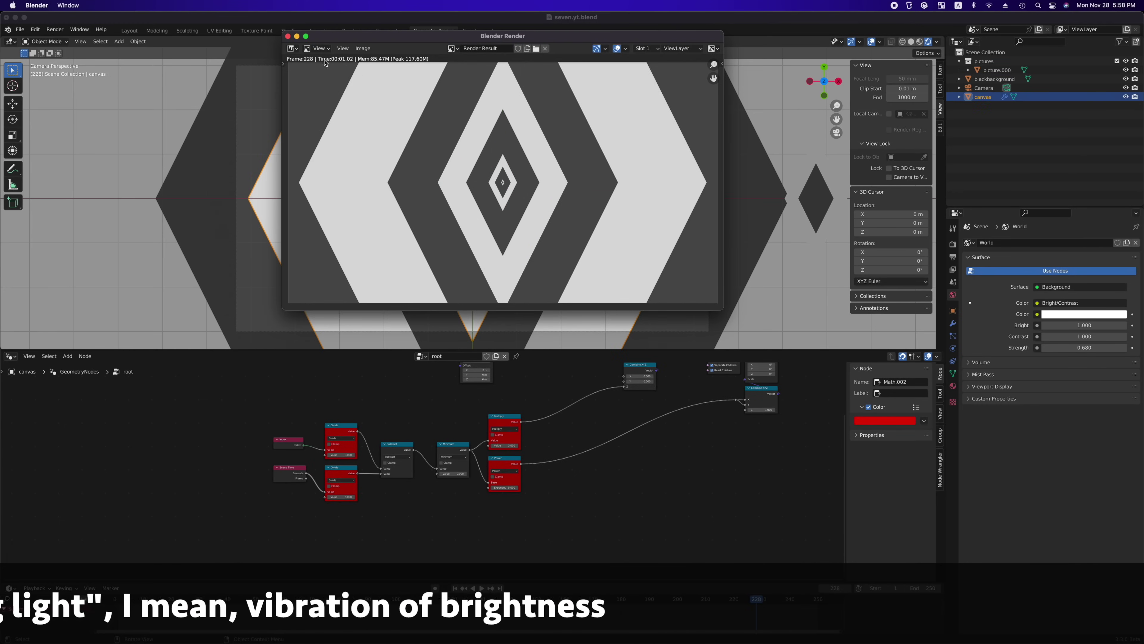
{"action": "left_click", "coordinate": [290, 42]}
Isolate the source diamond picture.000 in local view and show it in Material Preview shading
{"action": "scroll", "coordinate": [503, 240], "scroll_direction": "down", "scroll_amount": 5}
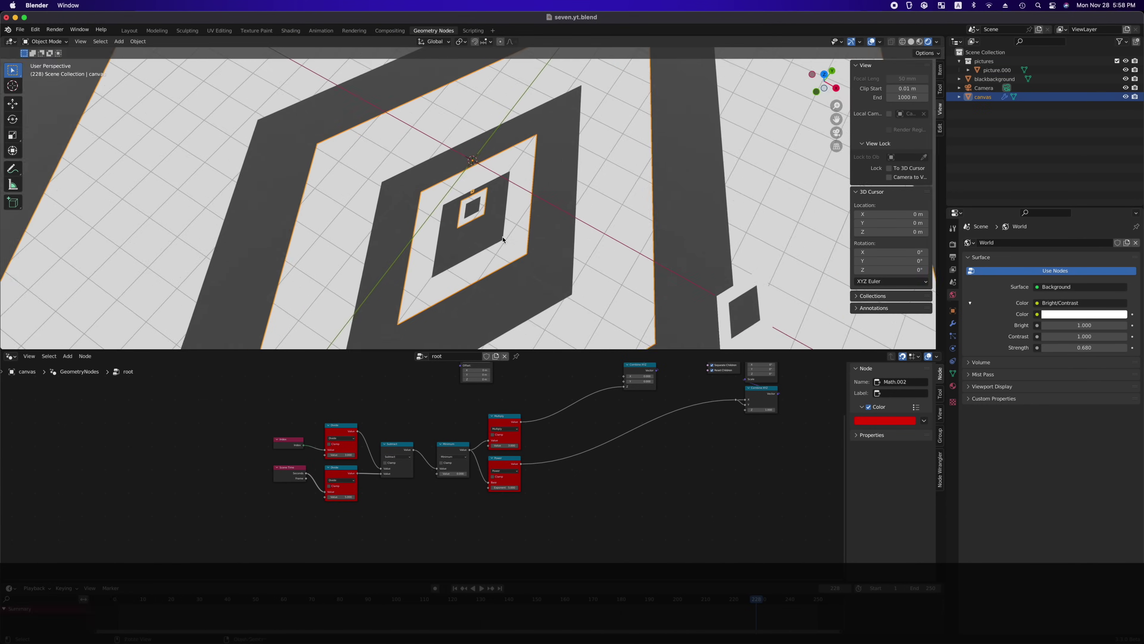
{"action": "scroll", "coordinate": [503, 240], "scroll_direction": "down", "scroll_amount": 2, "text": "ctrl"}
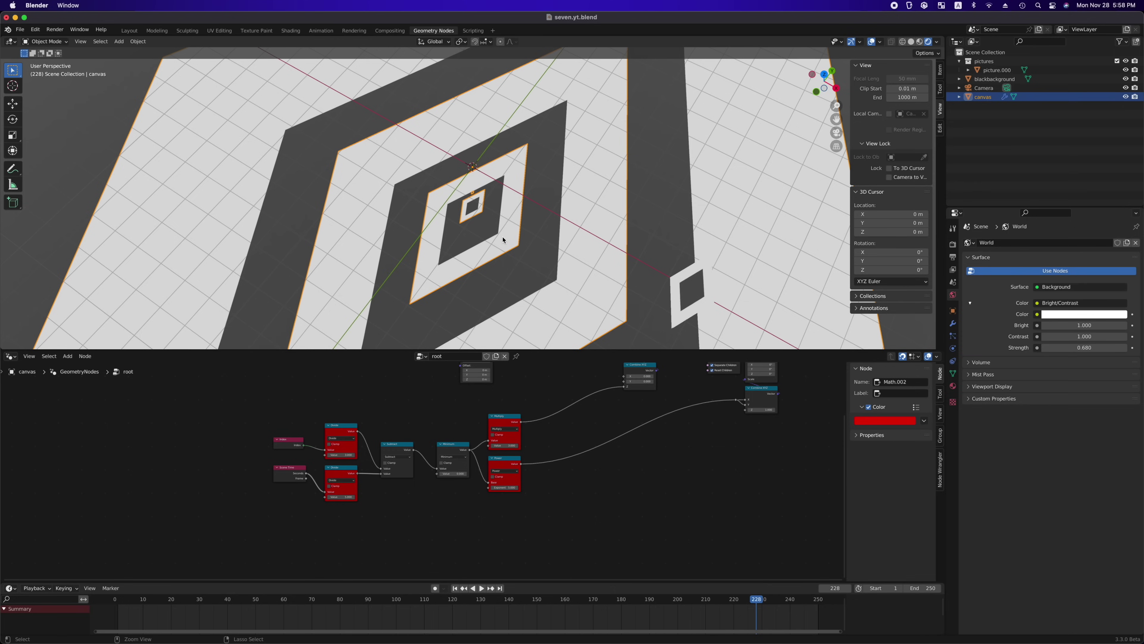
{"action": "scroll", "coordinate": [503, 240], "scroll_direction": "down", "scroll_amount": 4}
{"action": "left_click", "coordinate": [659, 180]}
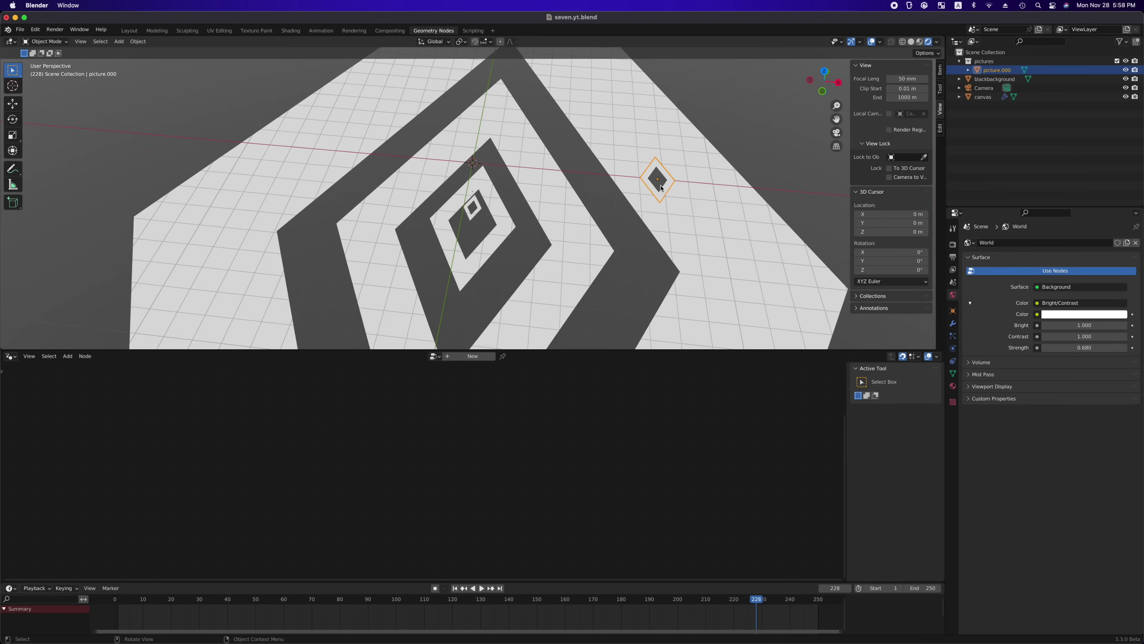
{"action": "key", "text": "KP_Divide"}
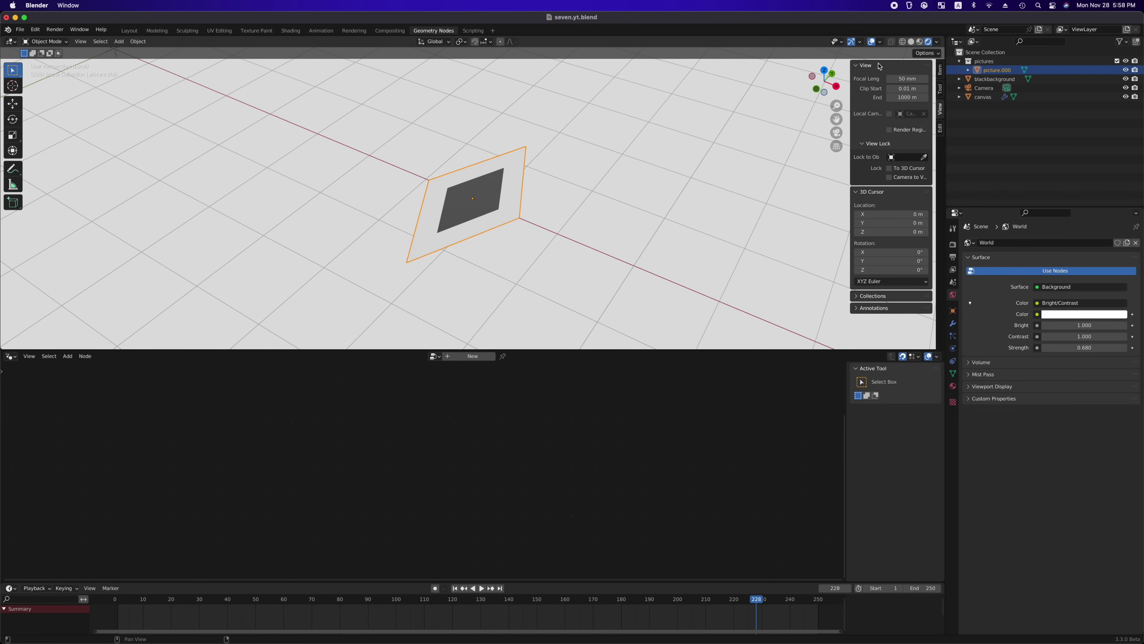
{"action": "left_click", "coordinate": [921, 43]}
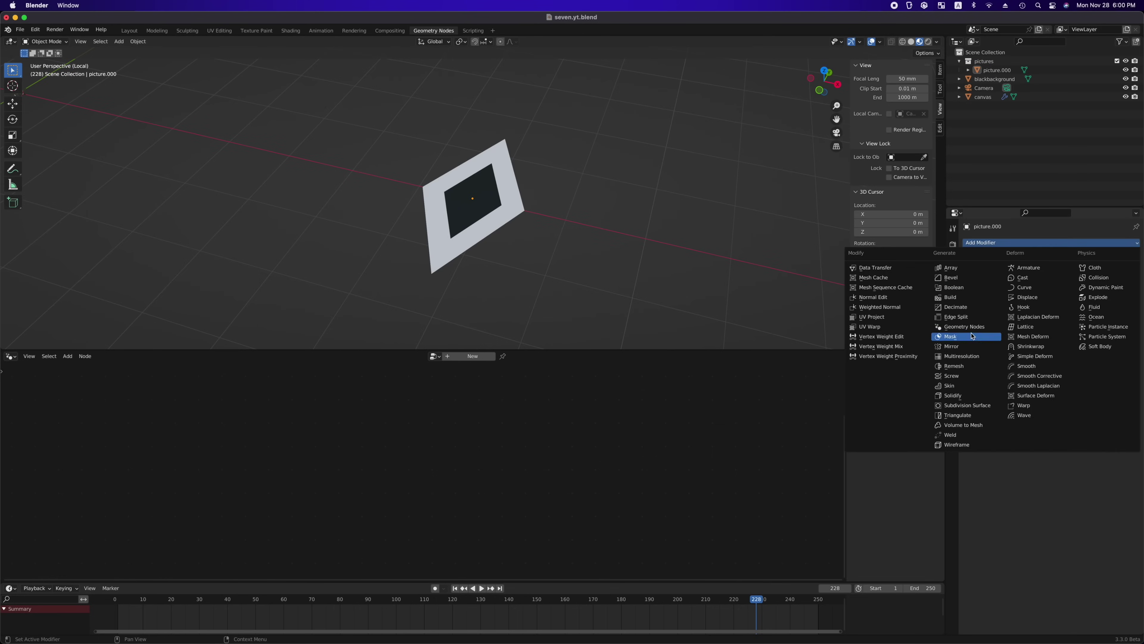
Add a Geometry Nodes modifier with a new node group to picture.000 and merge all its mesh vertices at center
{"action": "left_click", "coordinate": [967, 337]}
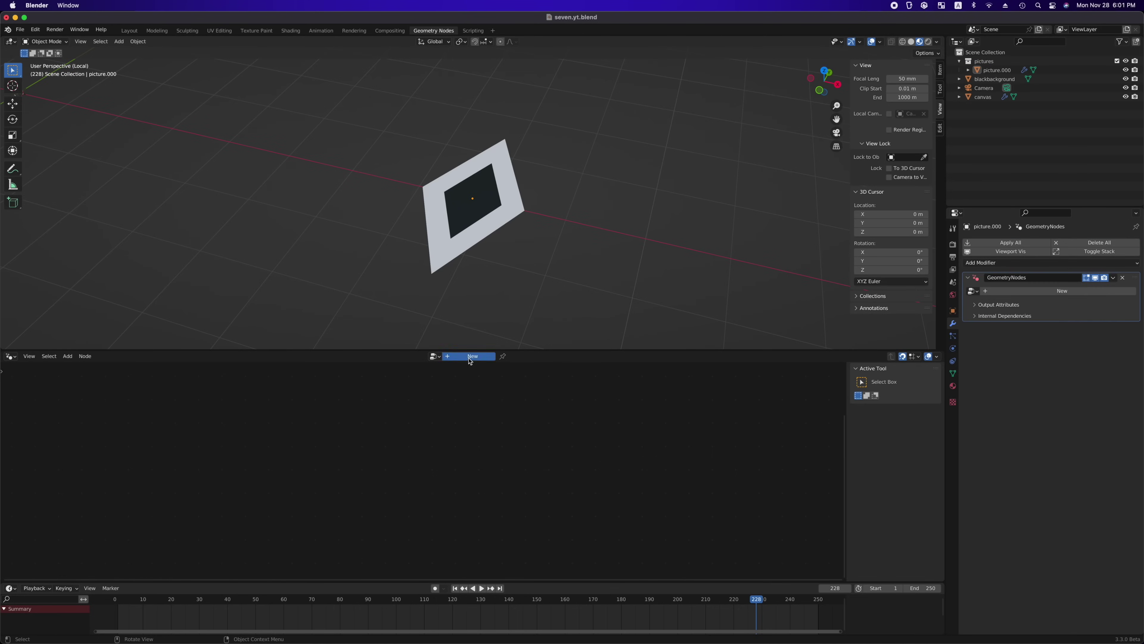
{"action": "left_click", "coordinate": [471, 356]}
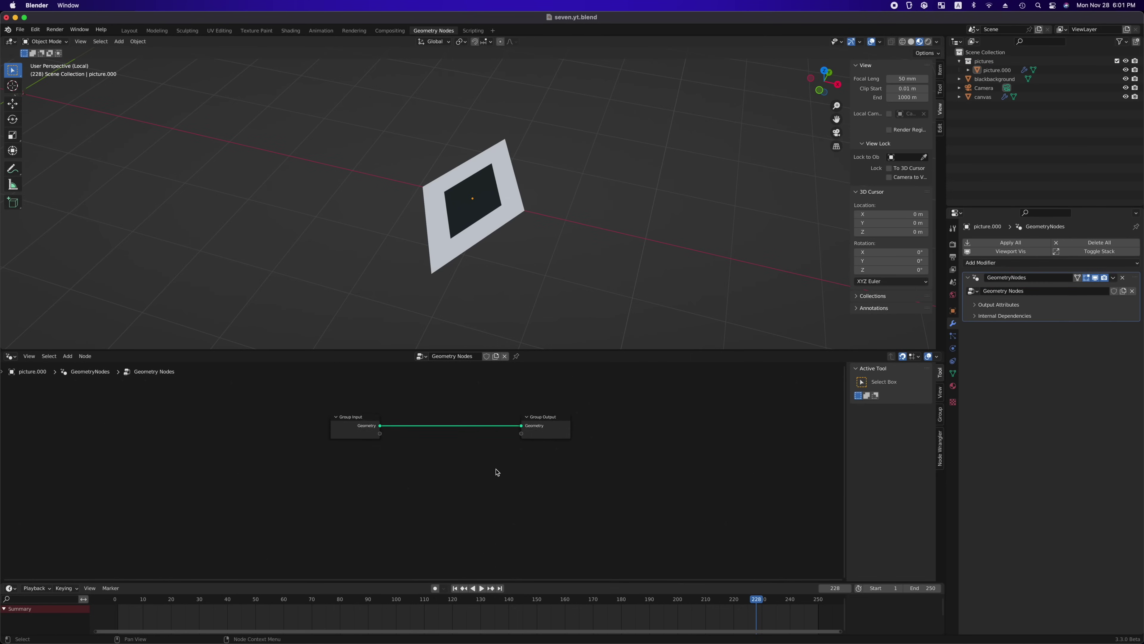
{"action": "key", "text": "Tab"}
{"action": "key", "text": "a"}
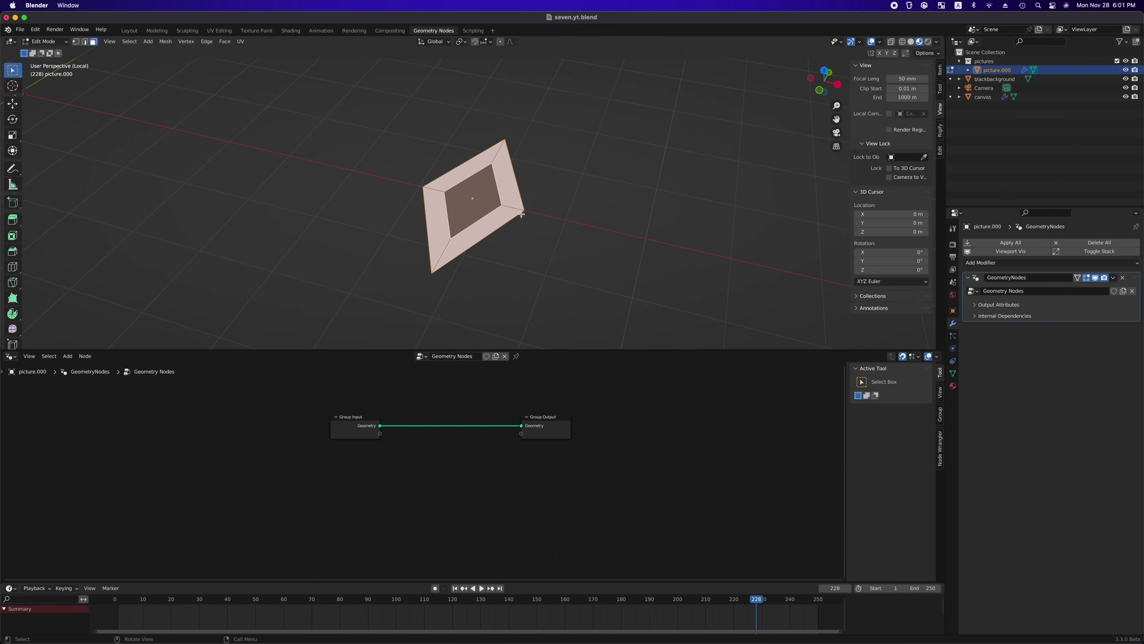
{"action": "key", "text": "m"}
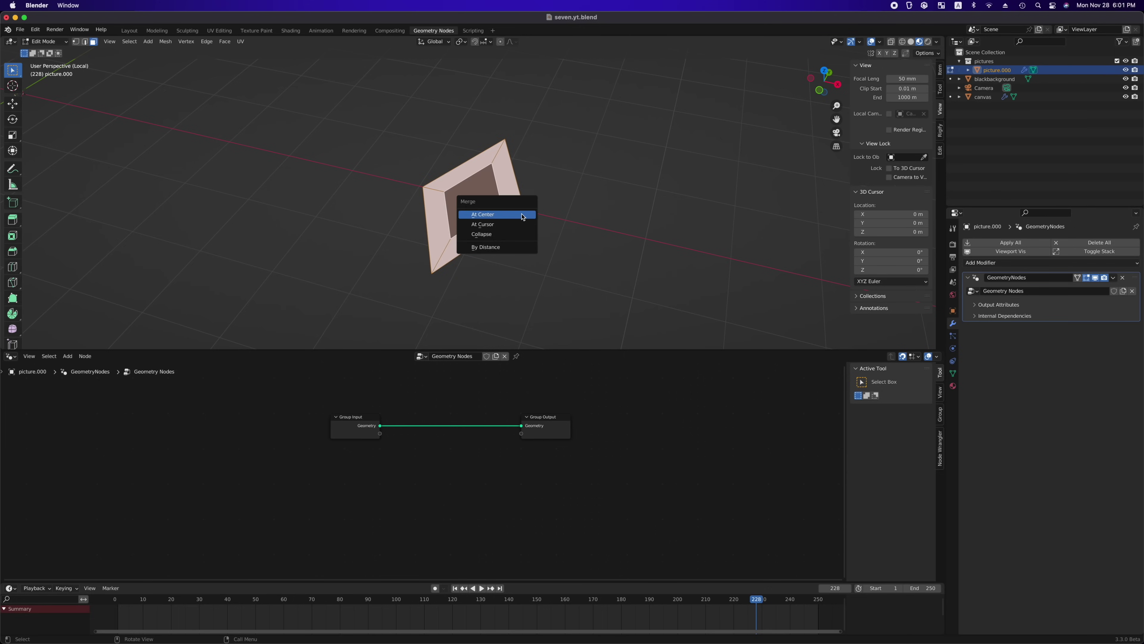
{"action": "left_click", "coordinate": [521, 214]}
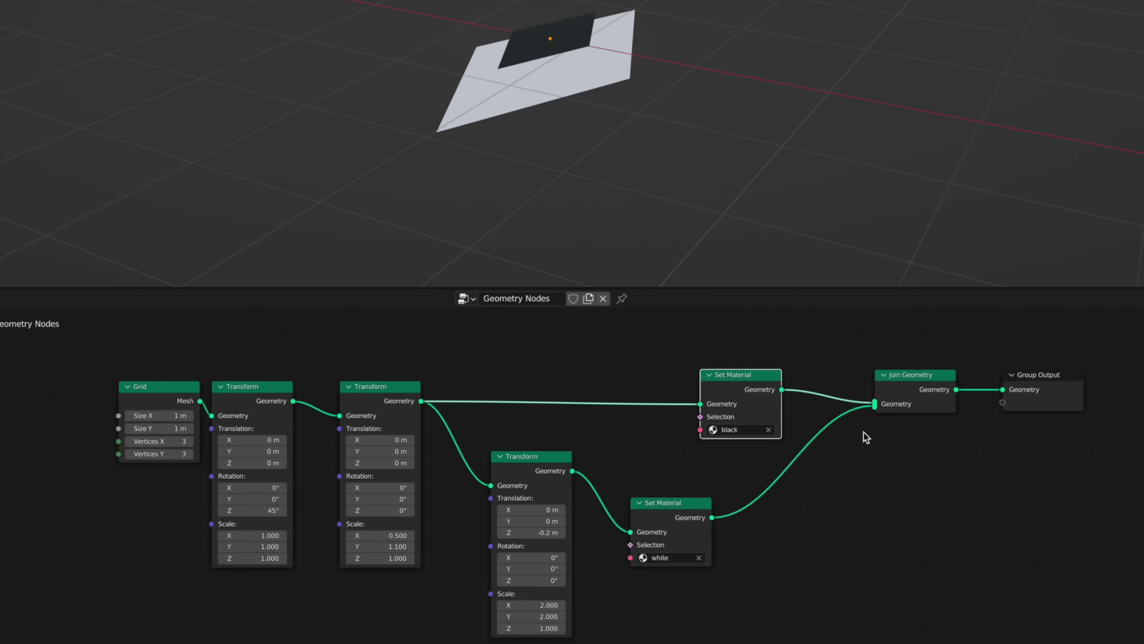
Add a second Grid node above the diamond nodes and connect its mesh to Join Geometry
{"action": "scroll", "coordinate": [477, 414], "scroll_direction": "left", "scroll_amount": 3}
{"action": "scroll", "coordinate": [478, 414], "scroll_direction": "up", "scroll_amount": 5}
{"action": "key", "text": "shift+a"}
{"action": "type", "text": "s"}
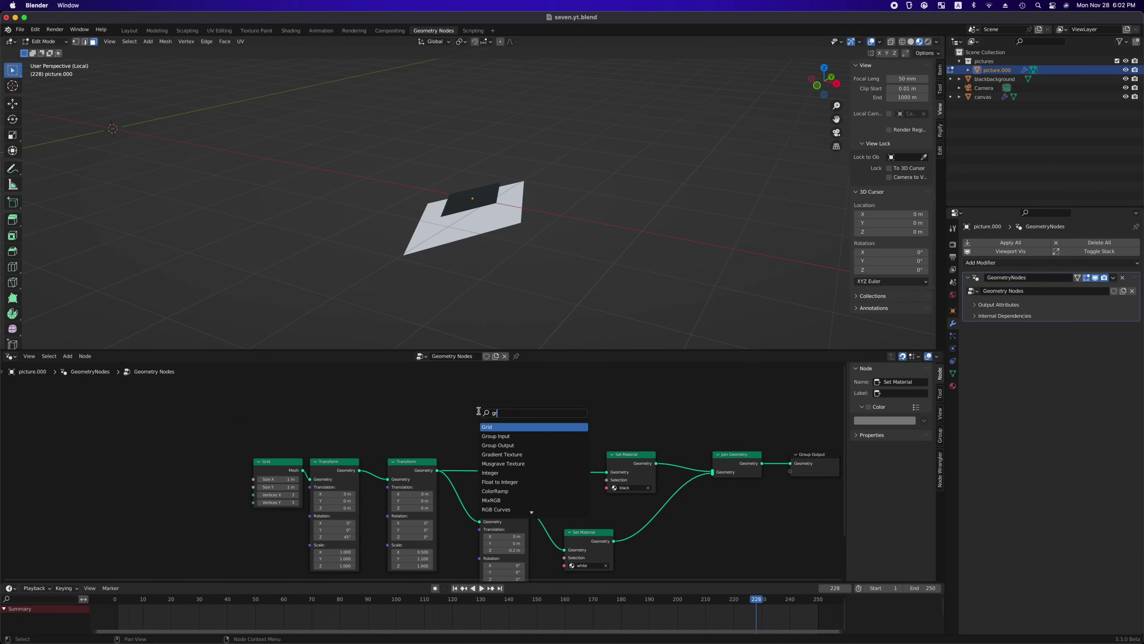
{"action": "type", "text": "grid"}
{"action": "key", "text": "Return"}
{"action": "left_click", "coordinate": [420, 382]}
{"action": "left_click_drag", "start_coordinate": [472, 393], "coordinate": [712, 472]}
Insert a Transform node between the new Grid and Join Geometry with a Z translation of -0.1 m
{"action": "key", "text": "shift+a"}
{"action": "type", "text": "stransf"}
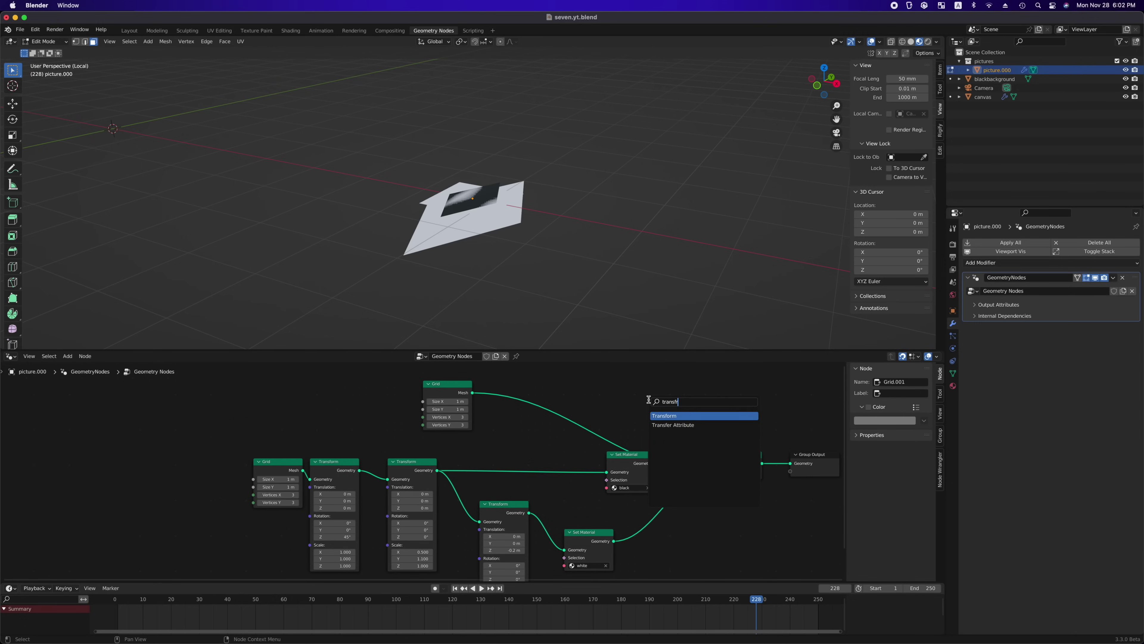
{"action": "key", "text": "Return"}
{"action": "left_click", "coordinate": [498, 391]}
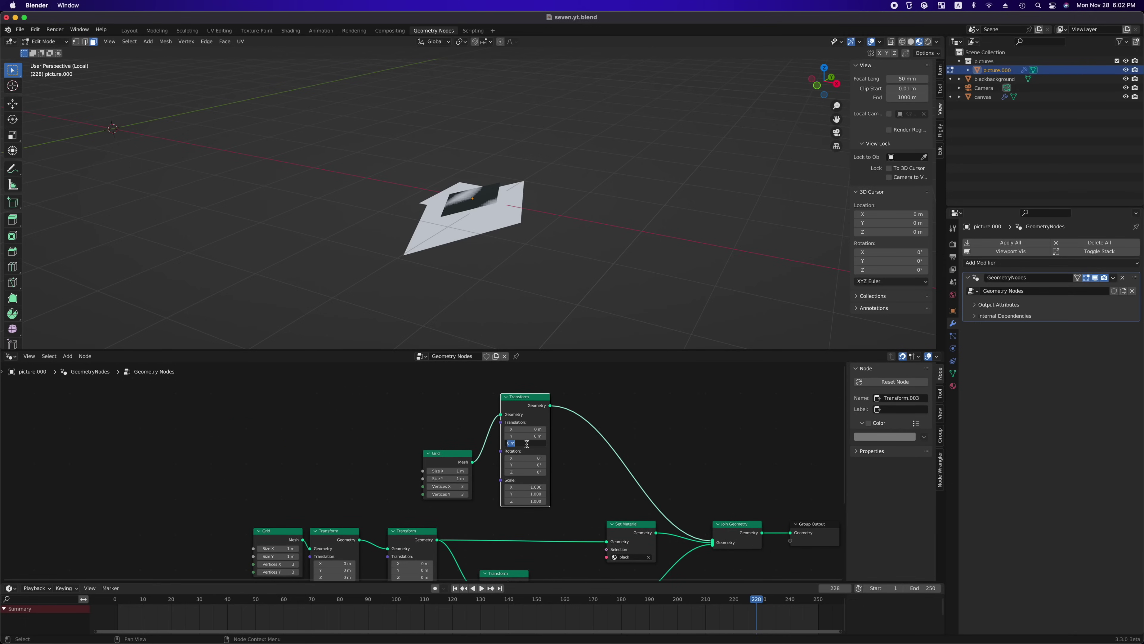
{"action": "key", "text": "Return"}
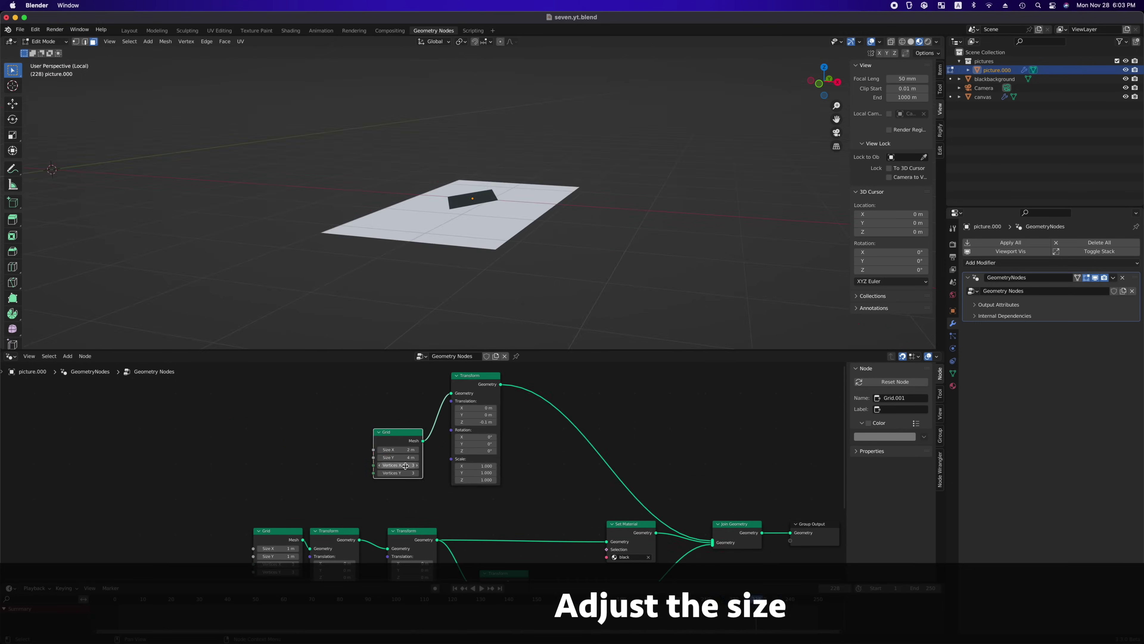
Set the new Grid node's size to 1.5 m in X and 3 m in Y
{"action": "double_click", "coordinate": [425, 458]}
{"action": "type", "text": "3"}
{"action": "key", "text": "Return"}
Insert a Set Material node between the new Grid's Transform and Join Geometry
{"action": "key", "text": "shift+a"}
{"action": "type", "text": "set ma"}
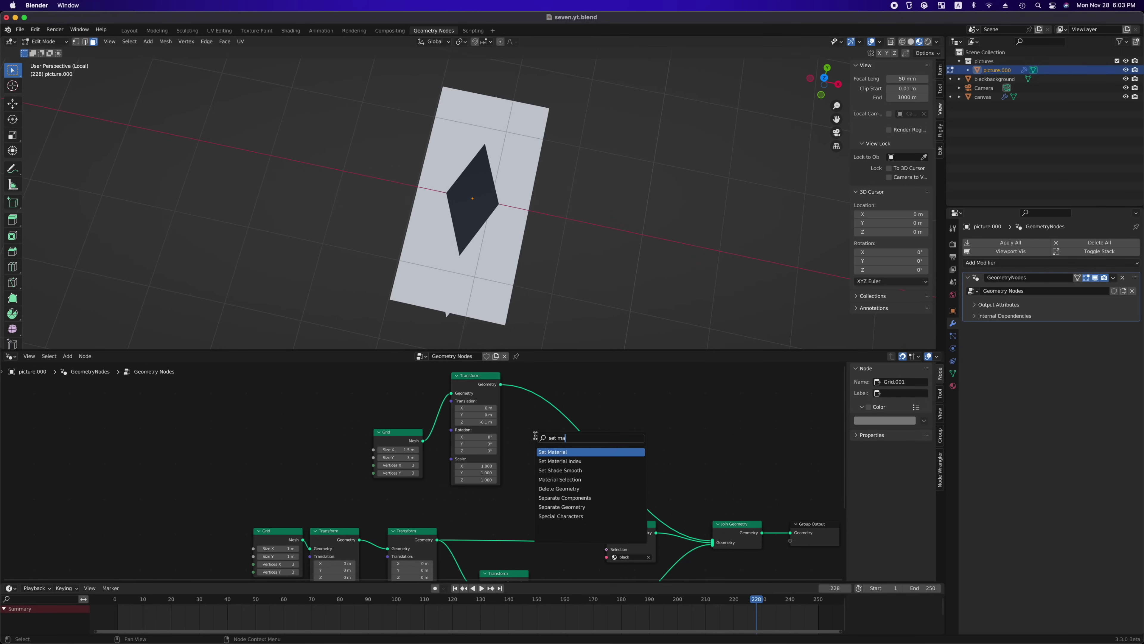
{"action": "key", "text": "Return"}
{"action": "left_click", "coordinate": [553, 400]}
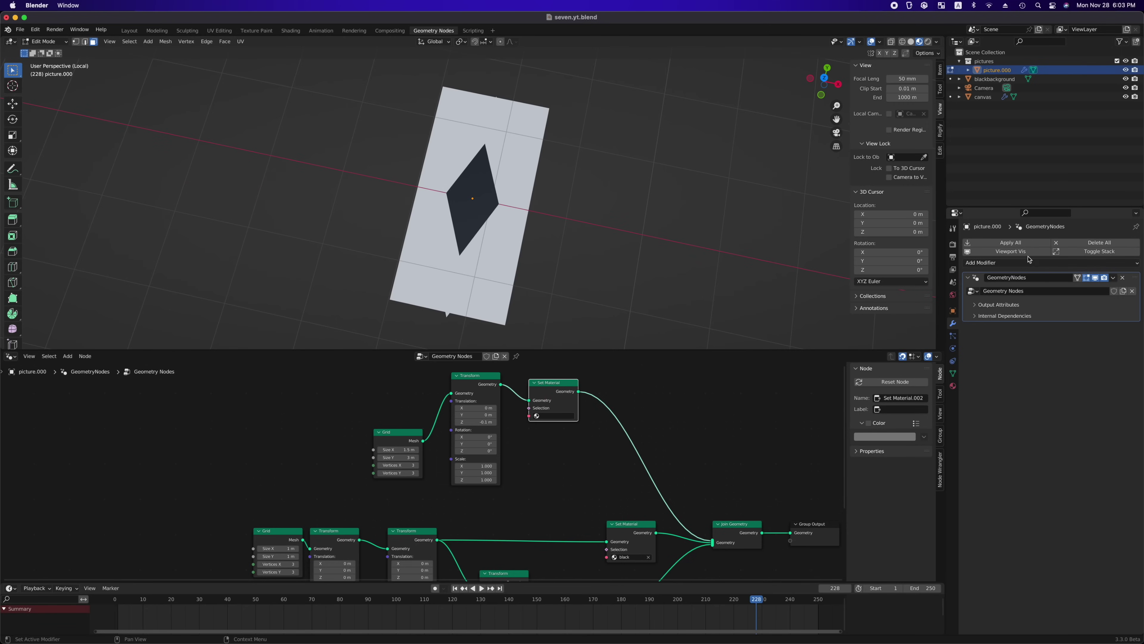
Create a material named picture.000 in a third material slot and choose it in the new Set Material node
{"action": "left_click", "coordinate": [953, 385]}
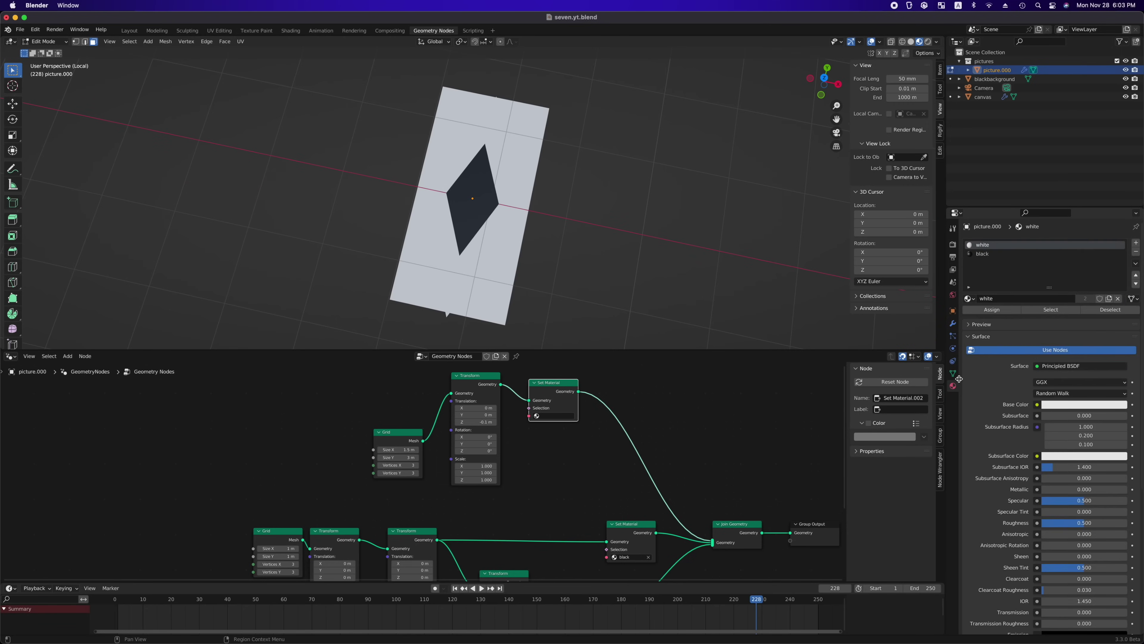
{"action": "left_click", "coordinate": [1136, 244]}
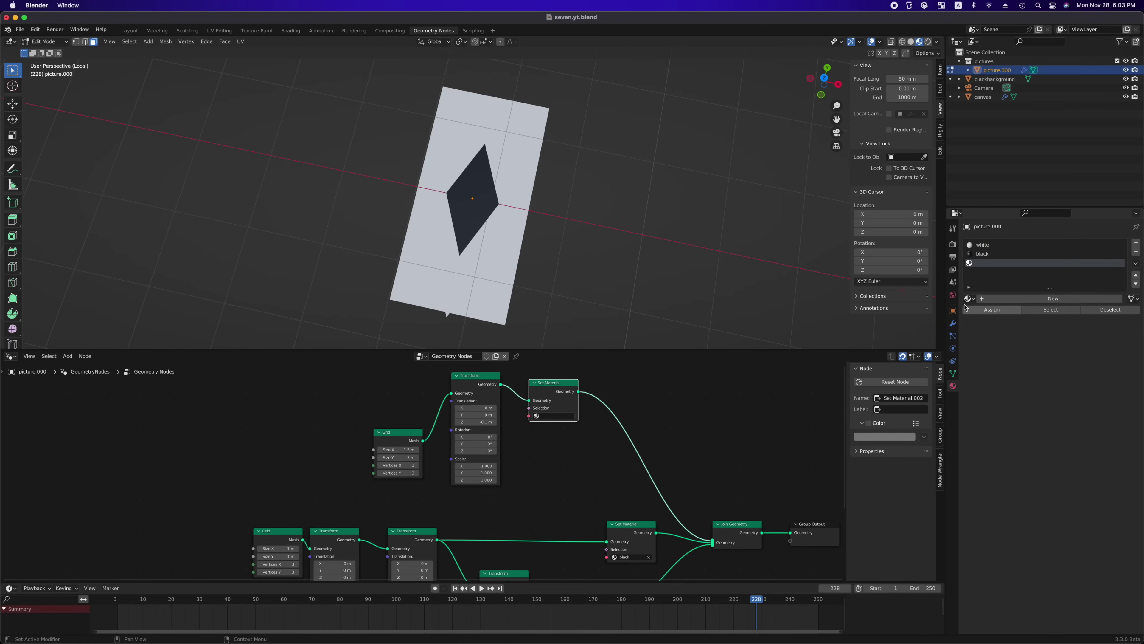
{"action": "left_click", "coordinate": [983, 298]}
{"action": "double_click", "coordinate": [1001, 298]}
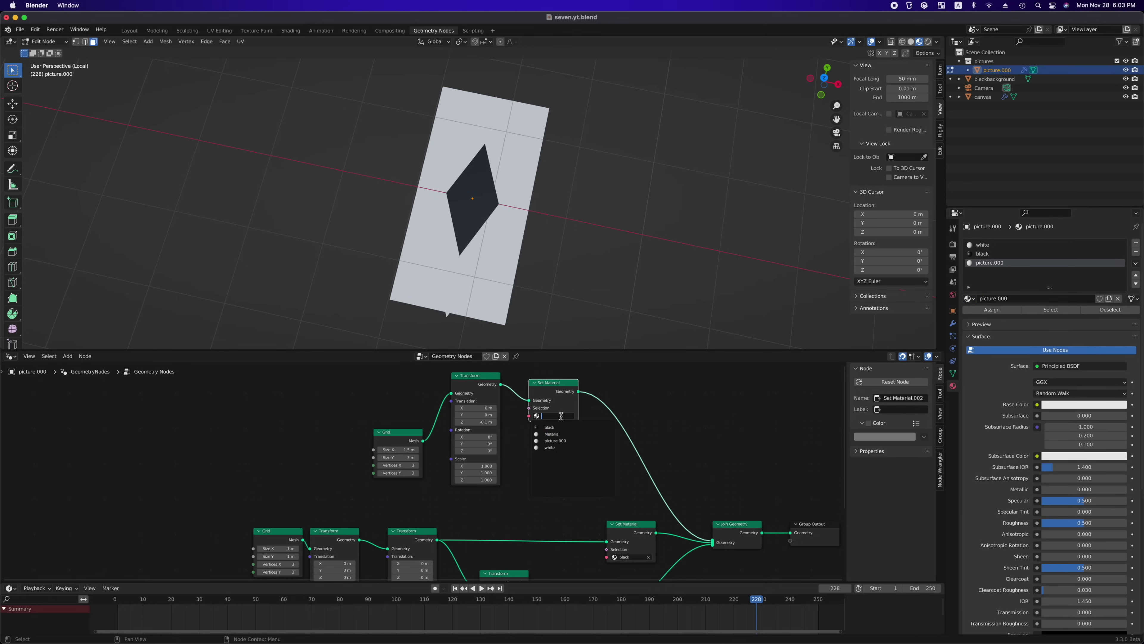
Insert a Geometry Switch node after the picture.000 Set Material, enable its switch, and align the Grid beside its Transform
{"action": "key", "text": "shift+a"}
{"action": "type", "text": "switch"}
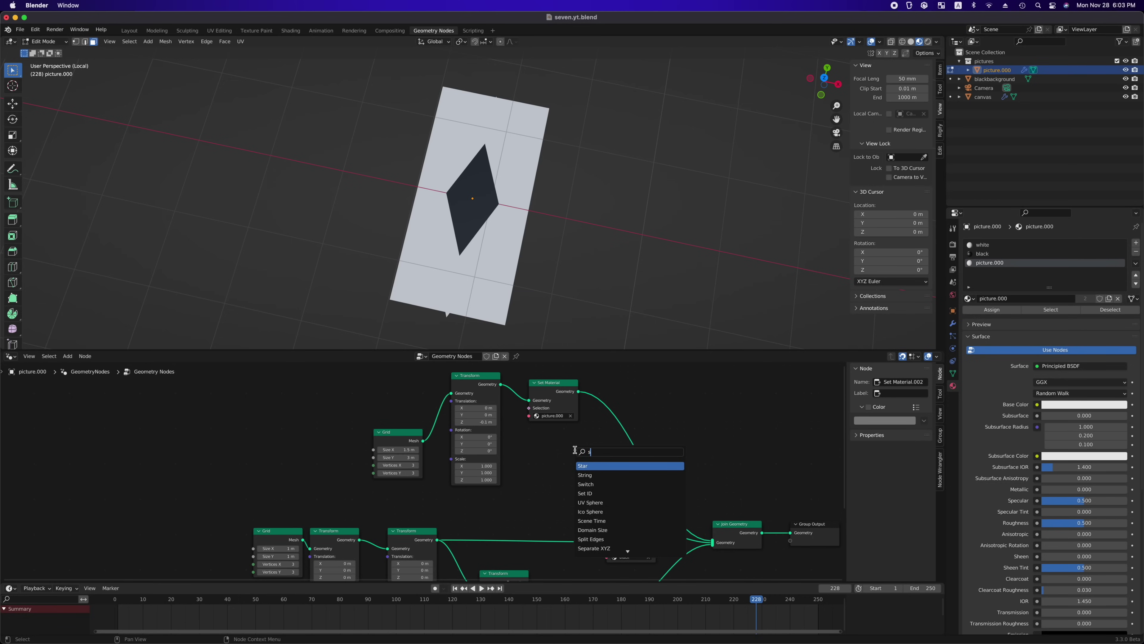
{"action": "key", "text": "Return"}
{"action": "left_click", "coordinate": [604, 392]}
{"action": "left_click", "coordinate": [619, 427]}
{"action": "left_click_drag", "start_coordinate": [390, 439], "coordinate": [396, 382]}
{"action": "middle_click_drag", "start_coordinate": [468, 297], "coordinate": [485, 302]}
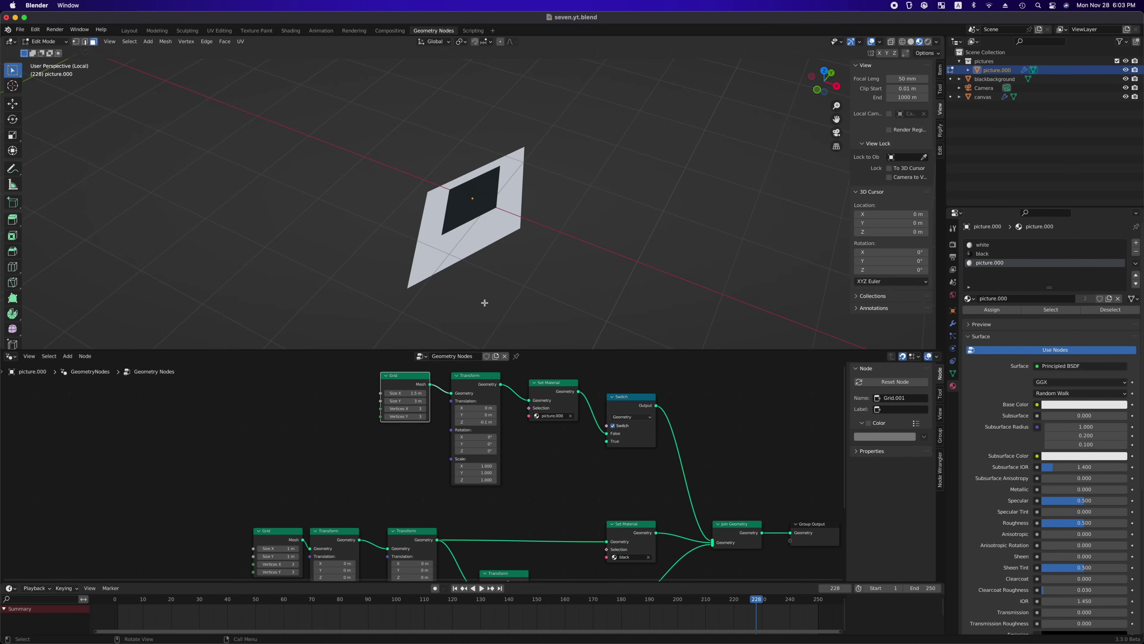
Open the white material's node tree in the Shading workspace
{"action": "scroll", "coordinate": [620, 459], "scroll_direction": "down", "scroll_amount": 3}
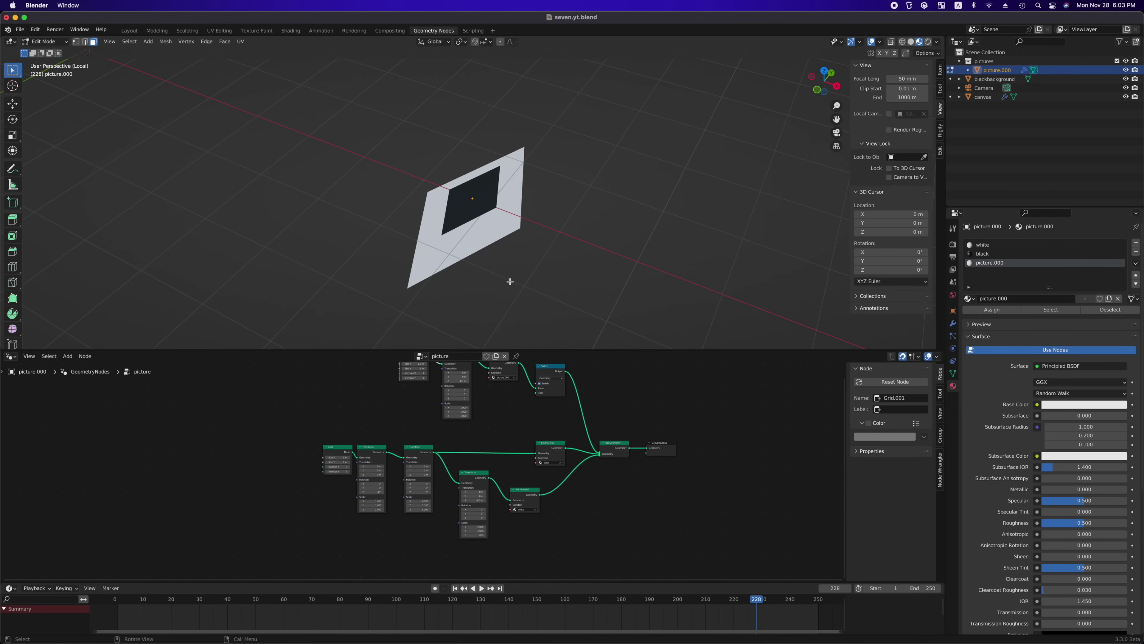
{"action": "left_click", "coordinate": [291, 31]}
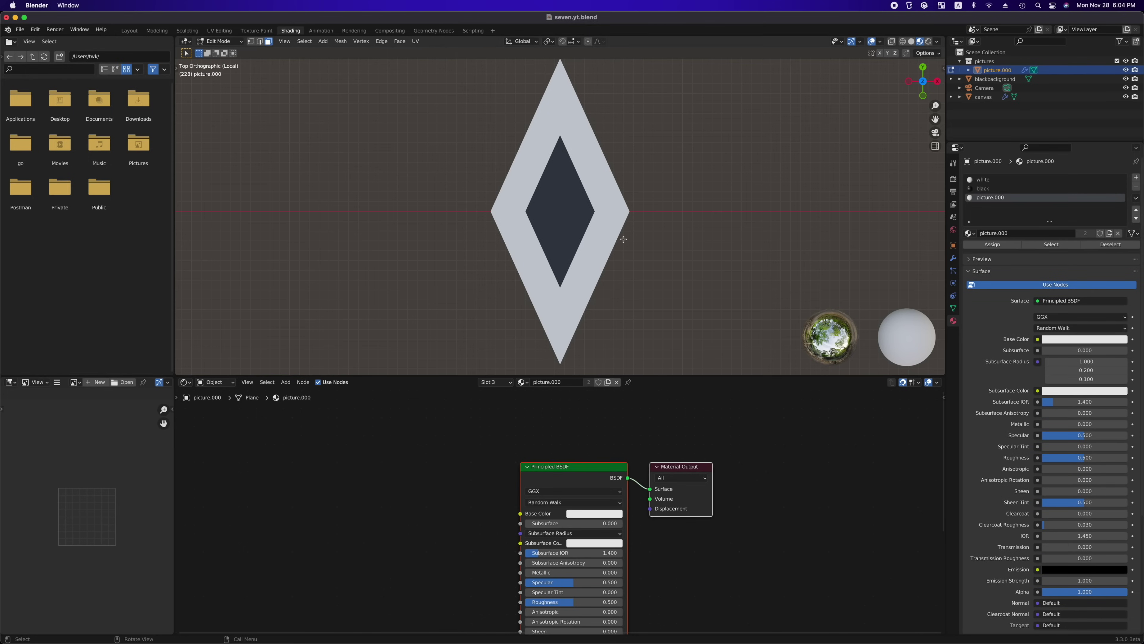
{"action": "left_click", "coordinate": [986, 180]}
{"action": "scroll", "coordinate": [423, 441], "scroll_direction": "left", "scroll_amount": 2}
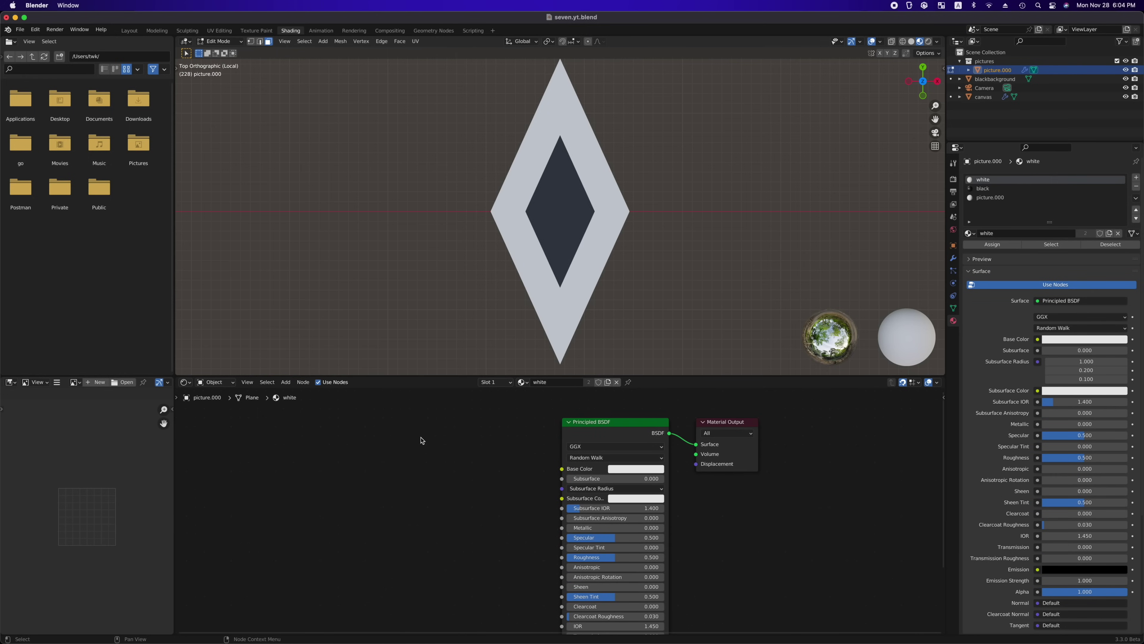
Add a Gradient Texture node and connect its Color output to the Principled BSDF's Base Color
{"action": "key", "text": "shift+a"}
{"action": "left_click", "coordinate": [421, 441]}
{"action": "type", "text": "grad"}
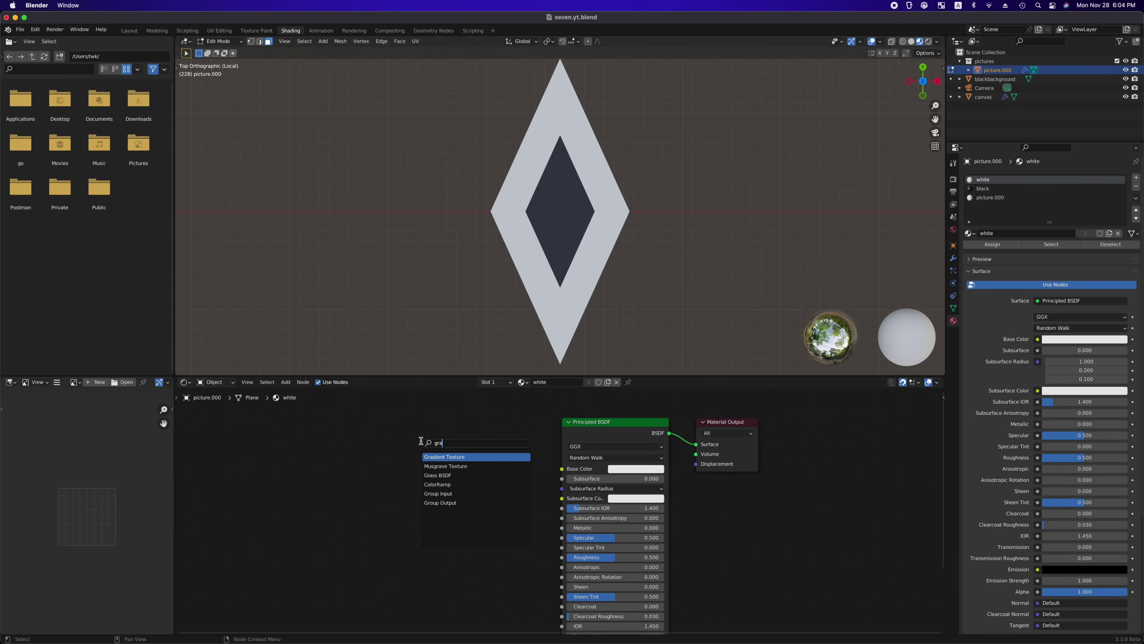
{"action": "key", "text": "Return"}
{"action": "left_click", "coordinate": [413, 430]}
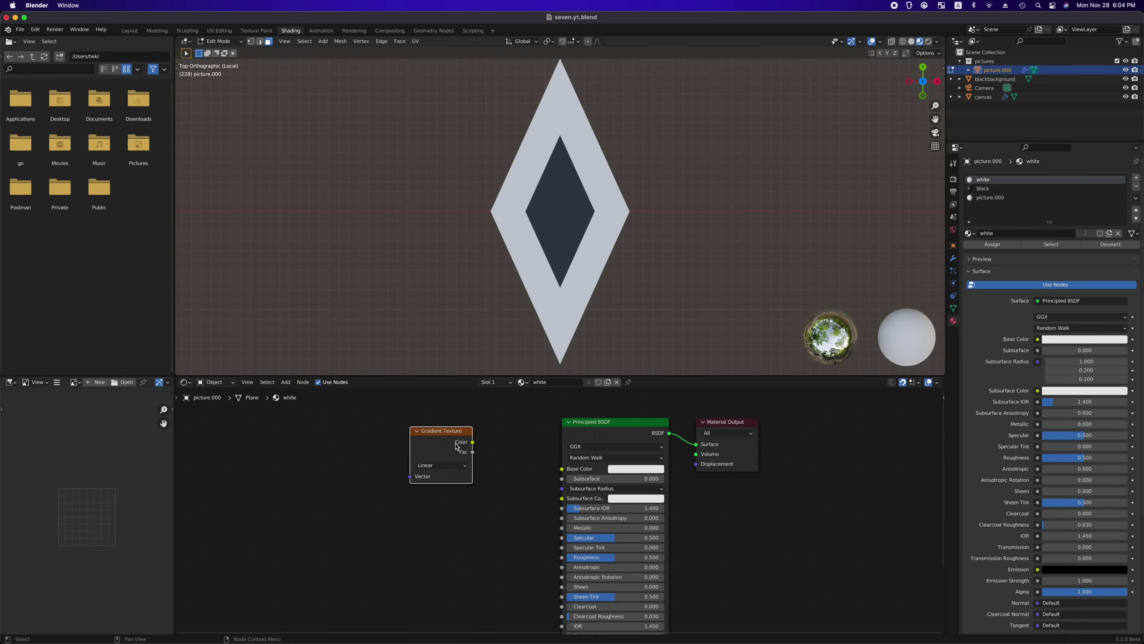
{"action": "left_click", "coordinate": [626, 440], "text": "shift"}
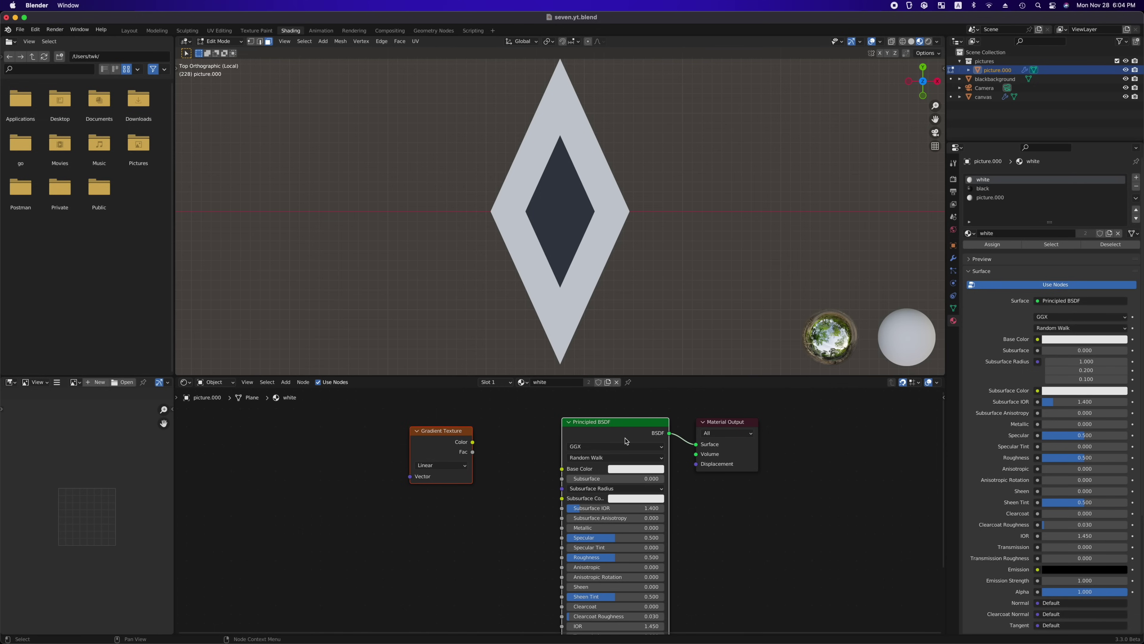
{"action": "key", "text": "f"}
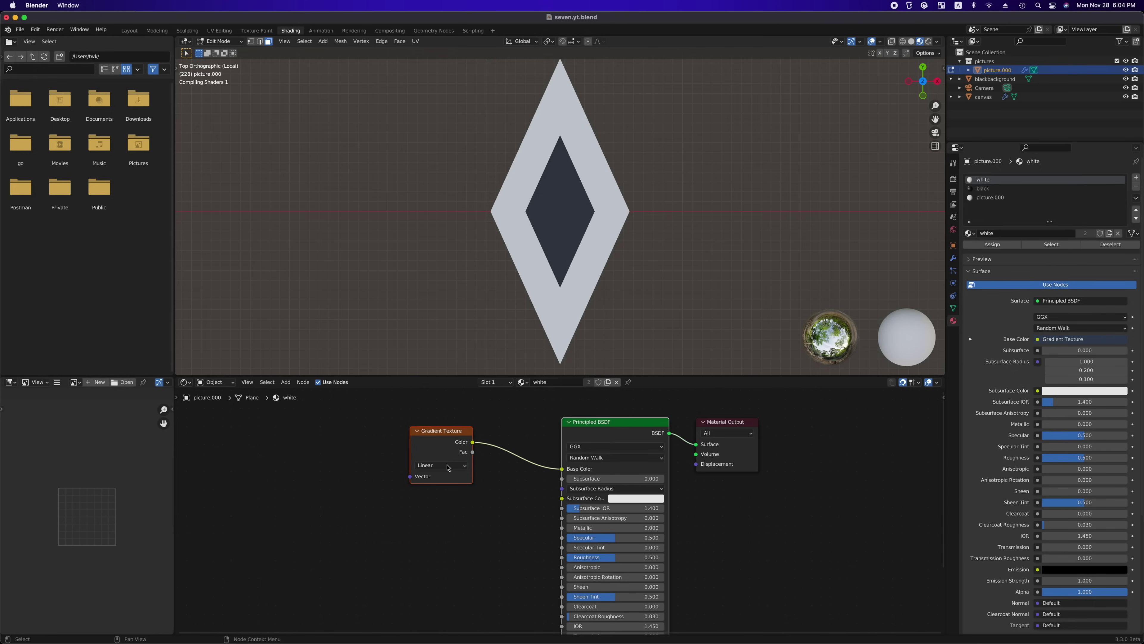
Add Texture Coordinate and Mapping nodes to the Gradient Texture and shift the three nodes away from the Principled BSDF
{"action": "left_click", "coordinate": [432, 459]}
{"action": "key", "text": "ctrl+t"}
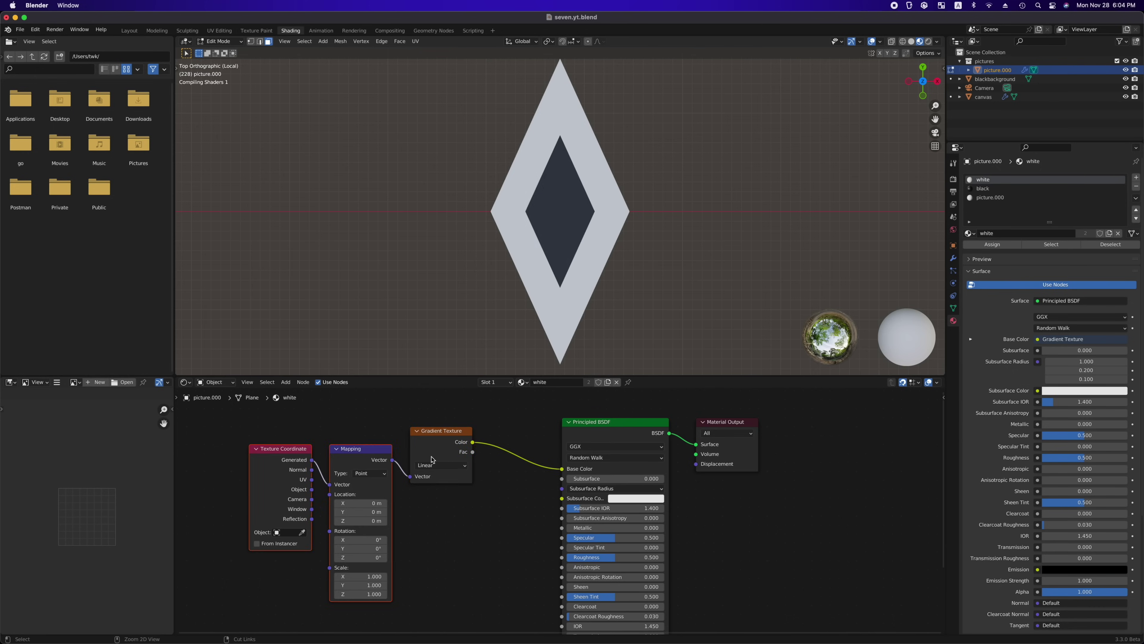
{"action": "left_click_drag", "start_coordinate": [431, 459], "coordinate": [431, 477]}
{"action": "left_click_drag", "start_coordinate": [477, 437], "coordinate": [291, 509]}
{"action": "key", "text": "g"}
{"action": "left_click", "coordinate": [245, 473]}
Insert a ColorRamp node between the Gradient Texture and the Principled BSDF
{"action": "key", "text": "shift+a"}
{"action": "type", "text": "color ramp"}
{"action": "key", "text": "Return"}
{"action": "left_click", "coordinate": [469, 413]}
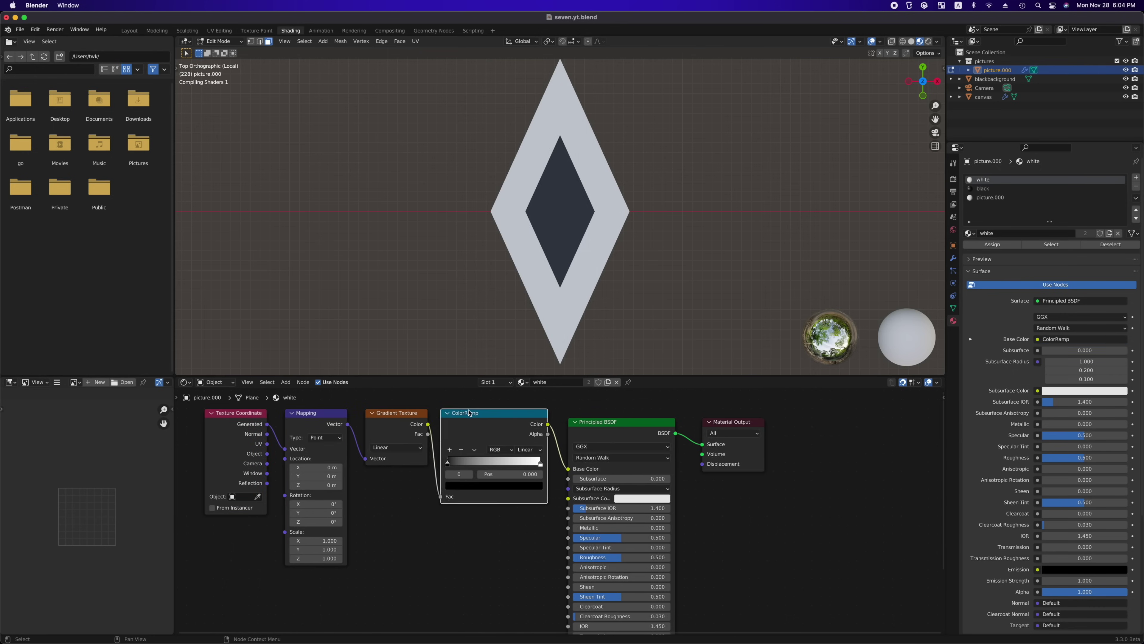
Feed Object coordinates into the Mapping node and set the Gradient Texture's type to Radial
{"action": "left_click_drag", "start_coordinate": [267, 453], "coordinate": [288, 450]}
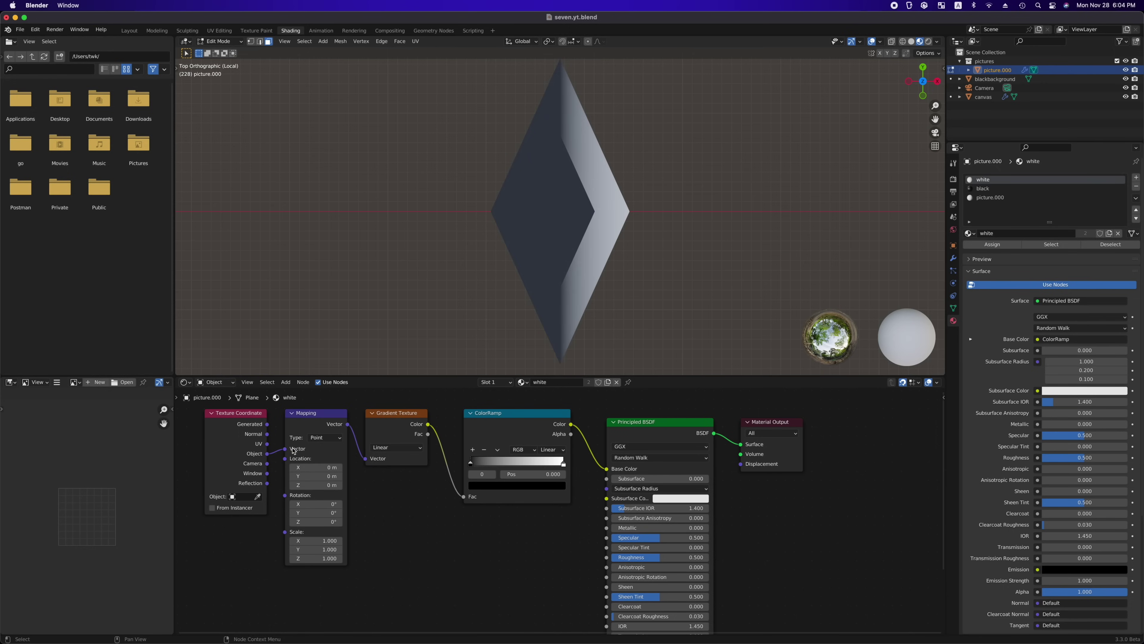
{"action": "left_click", "coordinate": [410, 447]}
{"action": "left_click", "coordinate": [401, 517]}
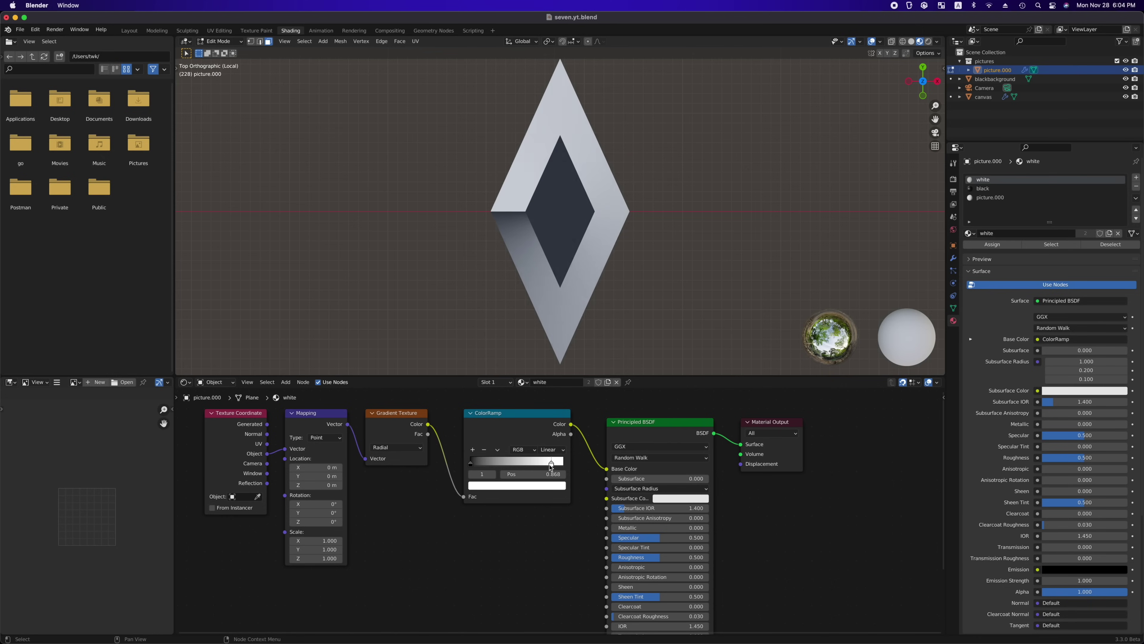
Set the ColorRamp to Constant interpolation and place its white stop at the middle of the ramp
{"action": "left_click_drag", "start_coordinate": [471, 462], "coordinate": [517, 465]}
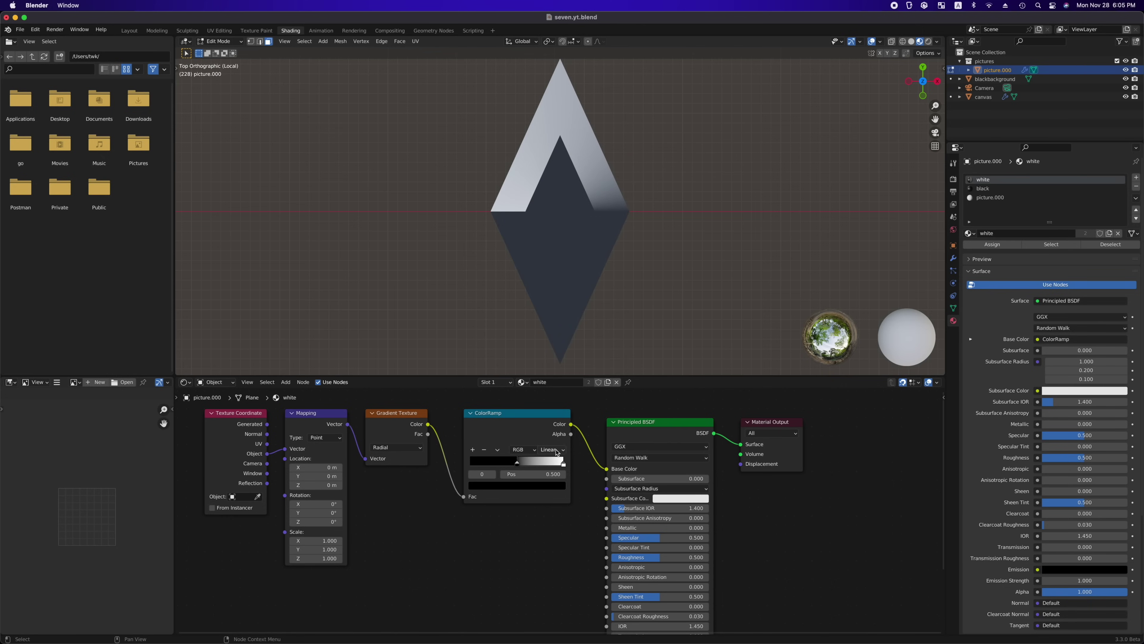
{"action": "left_click", "coordinate": [552, 449]}
{"action": "left_click", "coordinate": [557, 505]}
{"action": "left_click_drag", "start_coordinate": [545, 467], "coordinate": [515, 468]}
{"action": "left_click", "coordinate": [527, 473]}
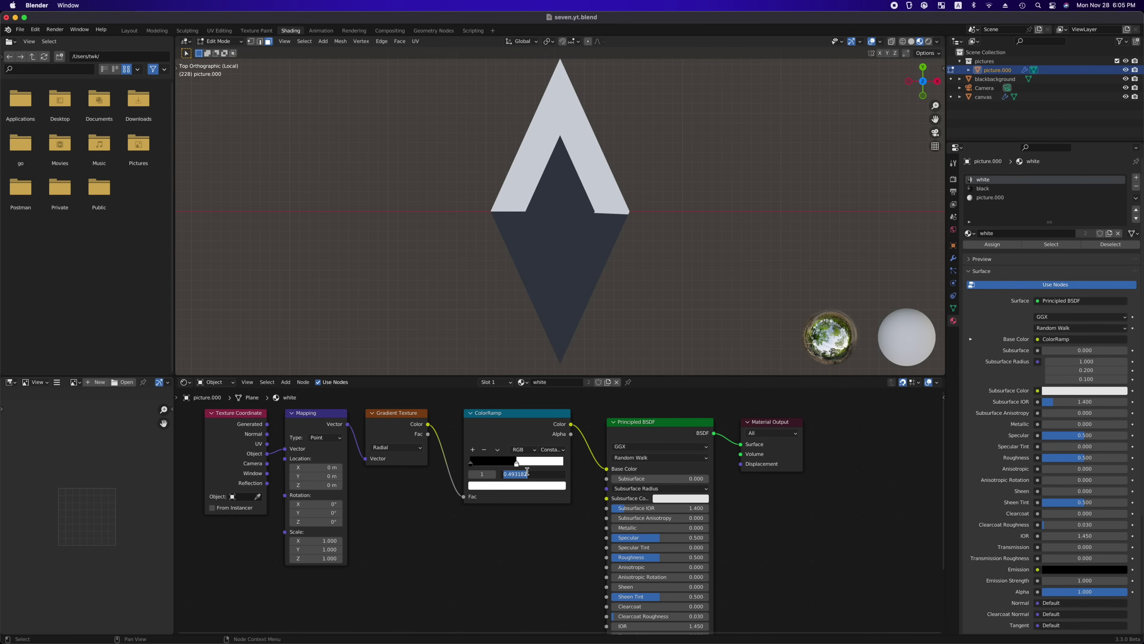
Set the colour value of the ColorRamp's black stop to 0.1
{"action": "left_click", "coordinate": [472, 465]}
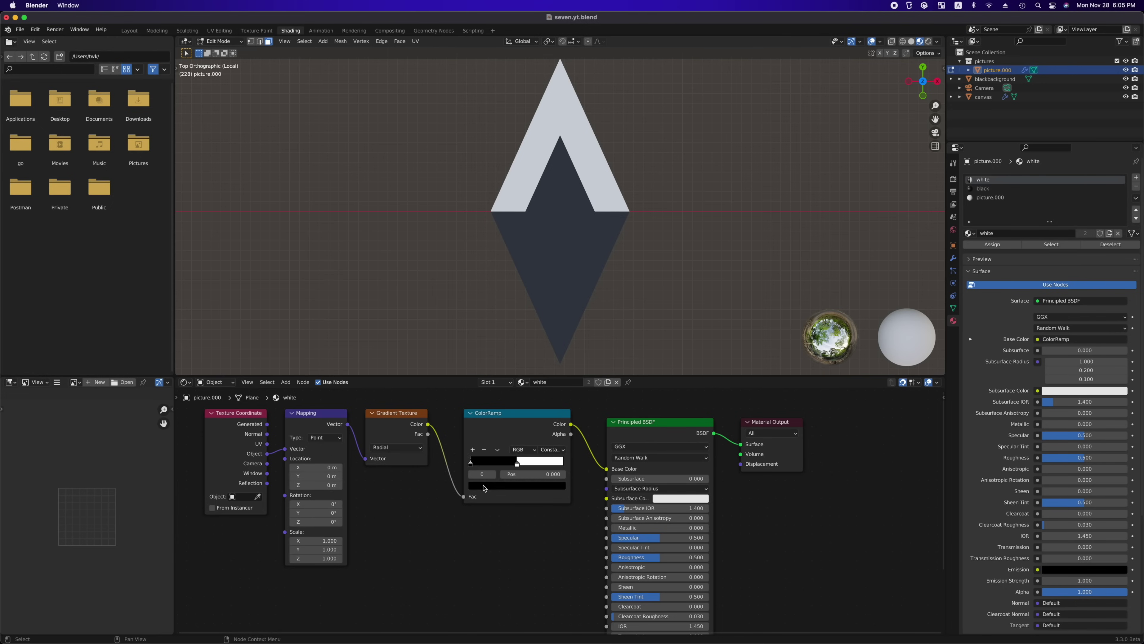
{"action": "left_click", "coordinate": [485, 486]}
{"action": "left_click_drag", "start_coordinate": [545, 420], "coordinate": [544, 373]}
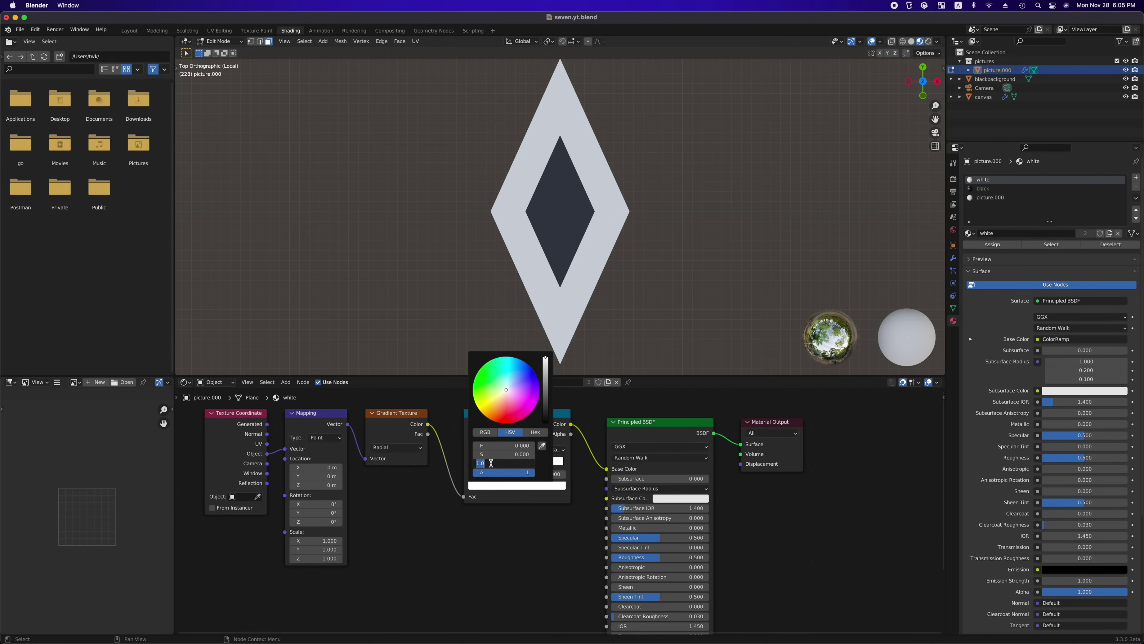
{"action": "type", "text": "0.1"}
{"action": "key", "text": "Return"}
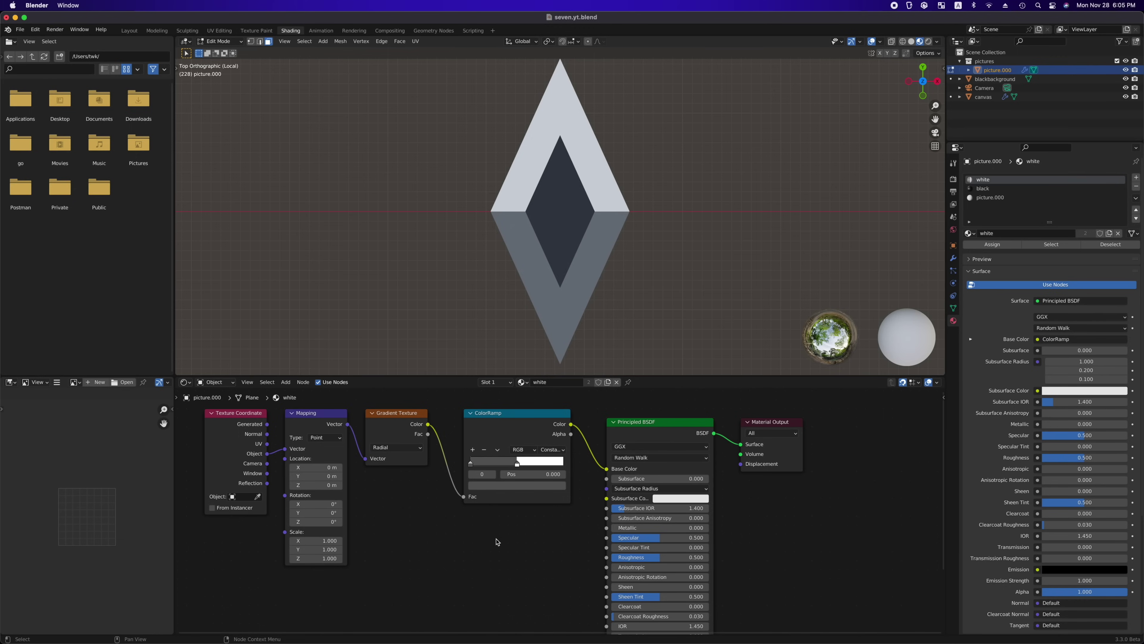
Move the Principled BSDF and Material Output aside and insert a Hue Saturation Value node after the ColorRamp
{"action": "scroll", "coordinate": [497, 541], "scroll_direction": "down", "scroll_amount": 1}
{"action": "left_click_drag", "start_coordinate": [794, 414], "coordinate": [630, 498]}
{"action": "key", "text": "g"}
{"action": "left_click", "coordinate": [787, 486]}
{"action": "left_click", "coordinate": [686, 544]}
{"action": "type", "text": "hue"}
{"action": "key", "text": "Return"}
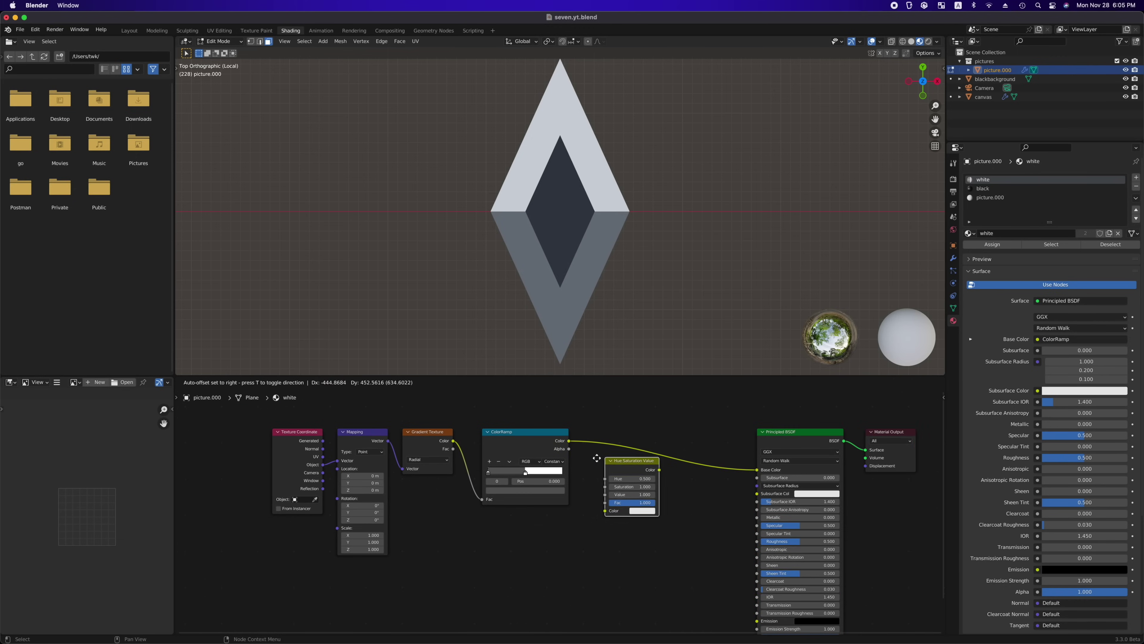
{"action": "left_click", "coordinate": [595, 432]}
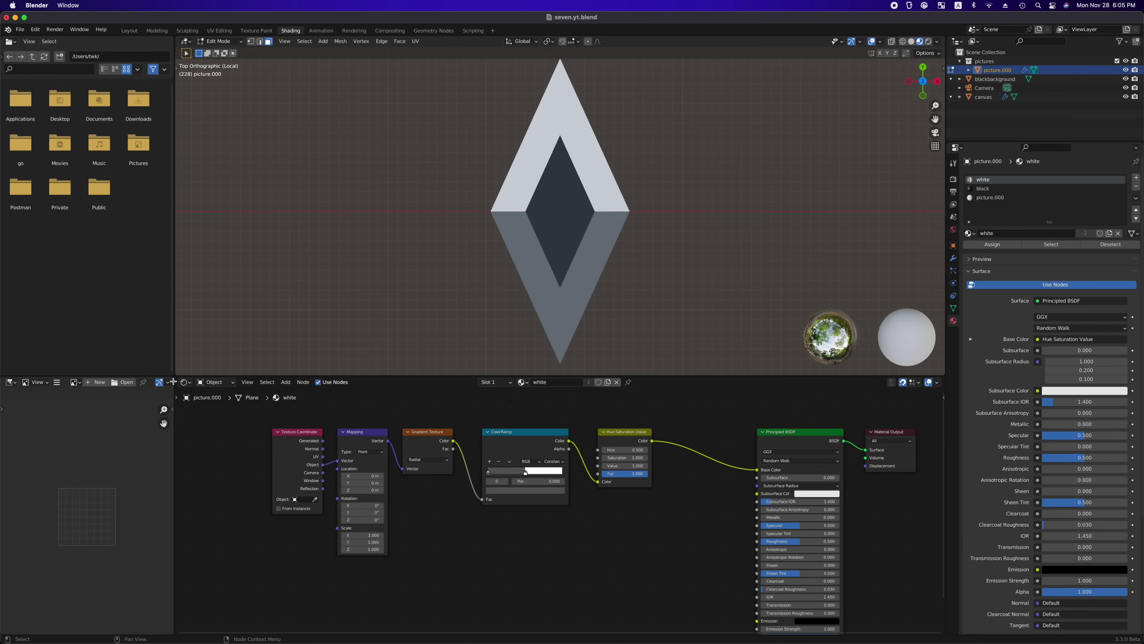
Extend the Shader Editor over the image editor's area and split off a Timeline below it
{"action": "left_click_drag", "start_coordinate": [175, 382], "coordinate": [8, 506]}
{"action": "left_click", "coordinate": [10, 513]}
{"action": "left_click", "coordinate": [115, 551]}
{"action": "scroll", "coordinate": [572, 451], "scroll_direction": "up", "scroll_amount": 3}
{"action": "scroll", "coordinate": [585, 446], "scroll_direction": "down", "scroll_amount": 2}
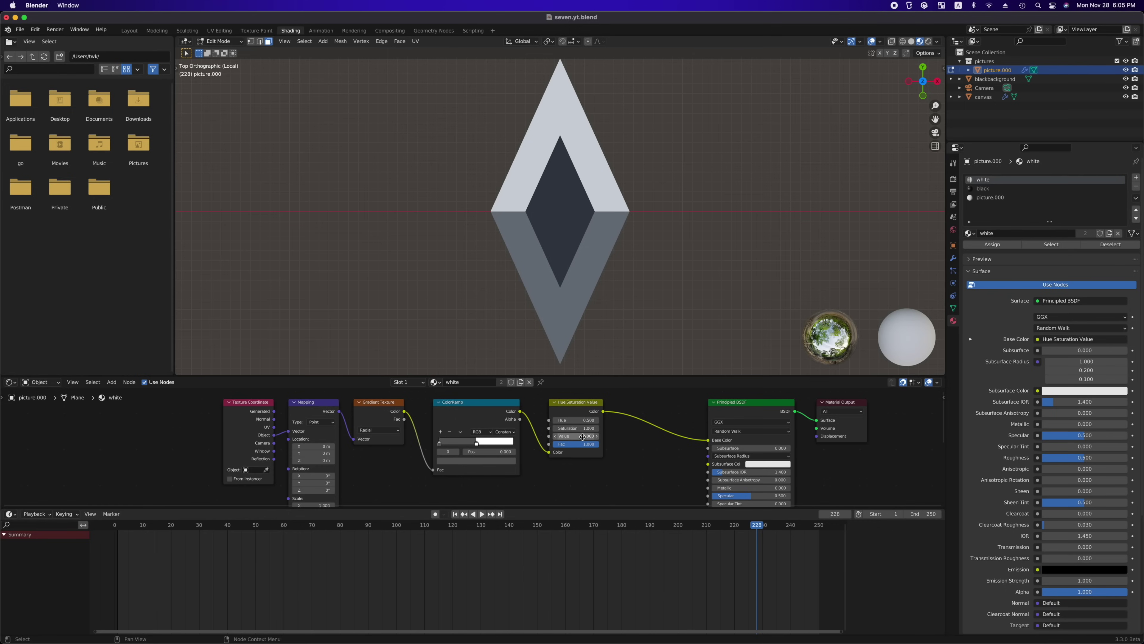
Keyframe the Hue Saturation Value node's Value, and move the playhead and that keyframe to frame 0
{"action": "right_click", "coordinate": [583, 436]}
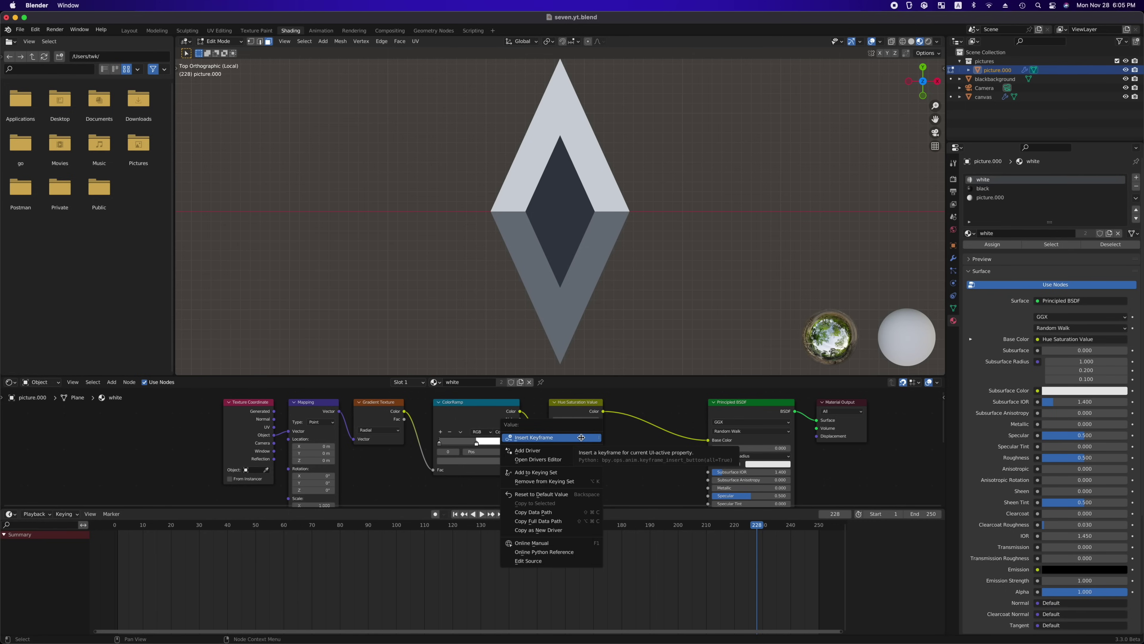
{"action": "left_click", "coordinate": [581, 437]}
{"action": "scroll", "coordinate": [794, 579], "scroll_direction": "down", "scroll_amount": 6}
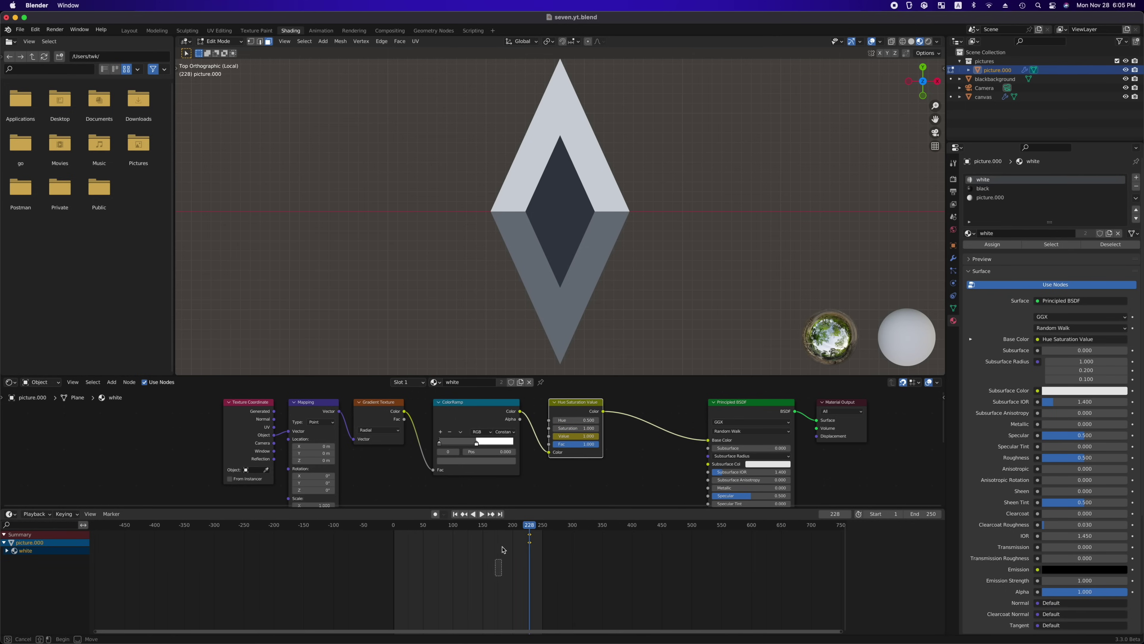
{"action": "left_click_drag", "start_coordinate": [529, 526], "coordinate": [395, 532]}
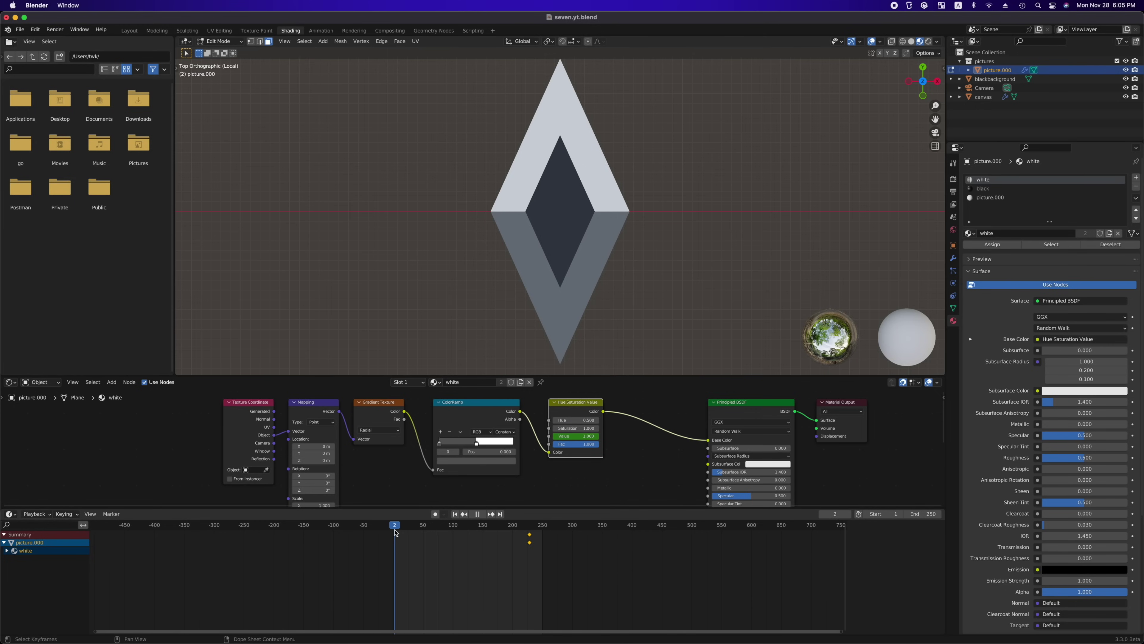
{"action": "left_click_drag", "start_coordinate": [526, 541], "coordinate": [427, 540]}
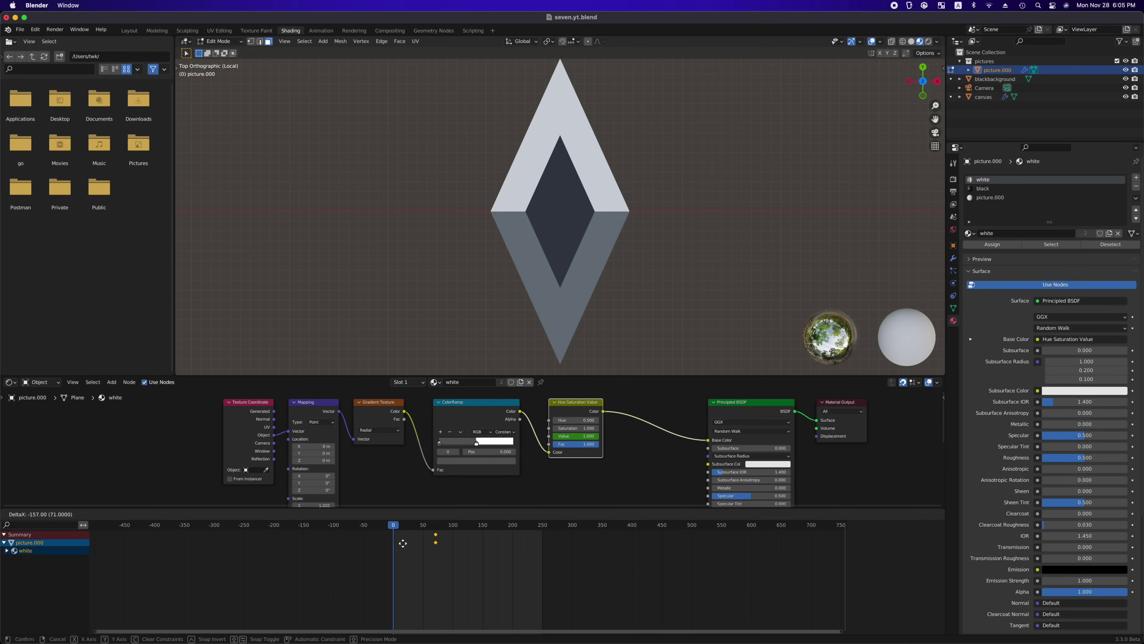
{"action": "left_click", "coordinate": [378, 547]}
{"action": "scroll", "coordinate": [388, 568], "scroll_direction": "up", "scroll_amount": 7}
{"action": "scroll", "coordinate": [390, 578], "scroll_direction": "left", "scroll_amount": 10}
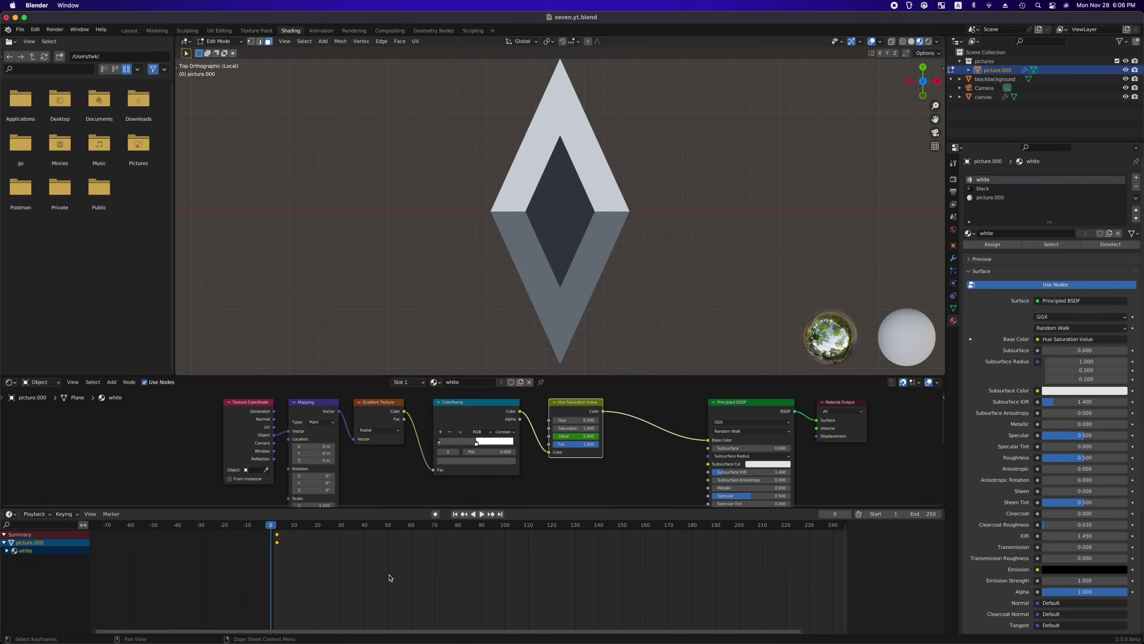
{"action": "key", "text": "g"}
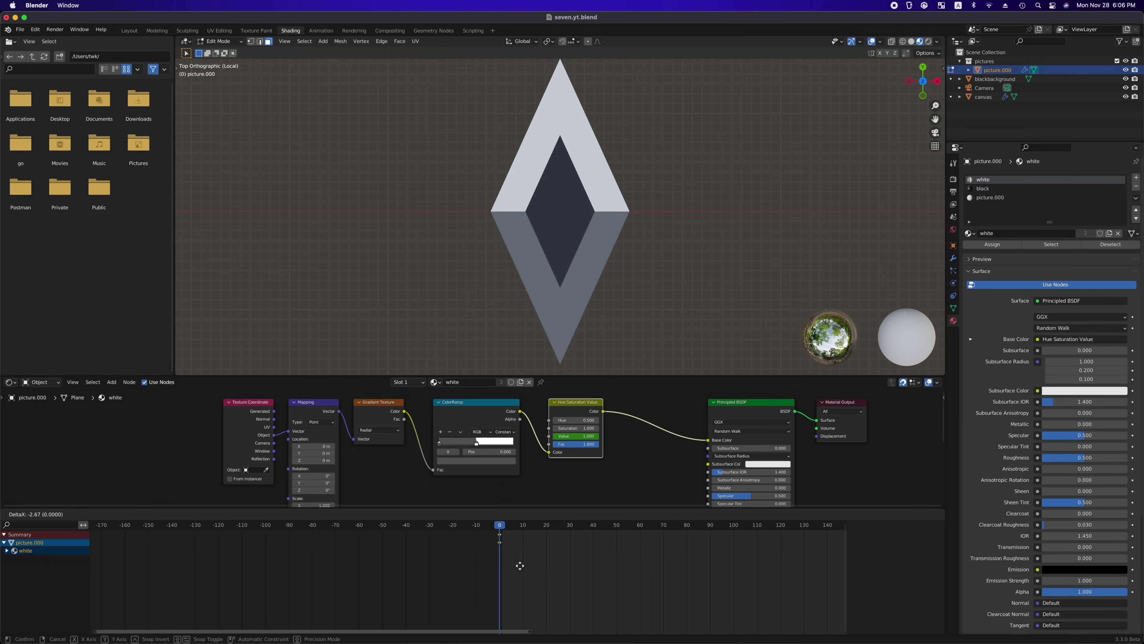
{"action": "left_click", "coordinate": [521, 565]}
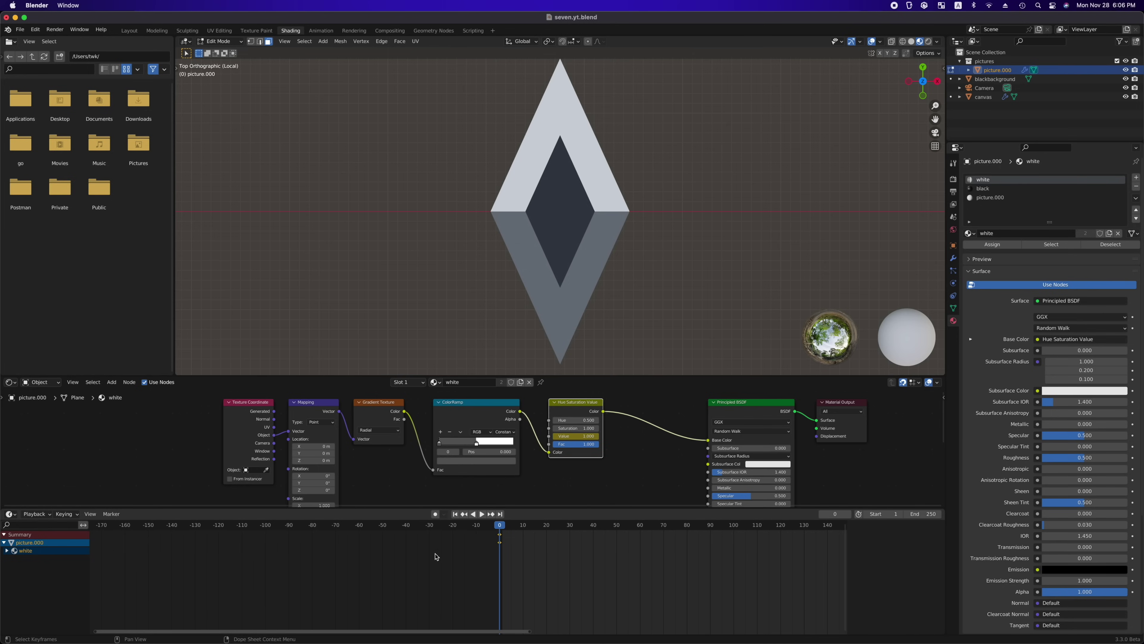
Switch the Timeline to the Graph Editor and select the white material's Default Value curve
{"action": "left_click", "coordinate": [7, 550]}
{"action": "key", "text": "ctrl+Tab"}
{"action": "key", "text": "ctrl+Tab"}
{"action": "key", "text": "ctrl+Tab"}
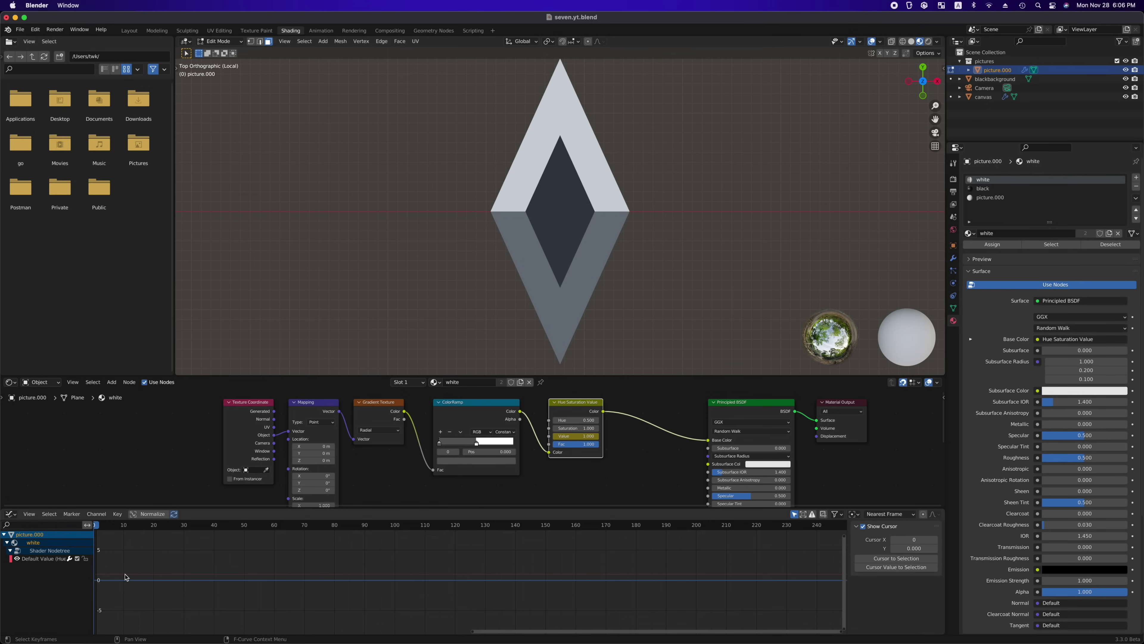
{"action": "left_click", "coordinate": [41, 559]}
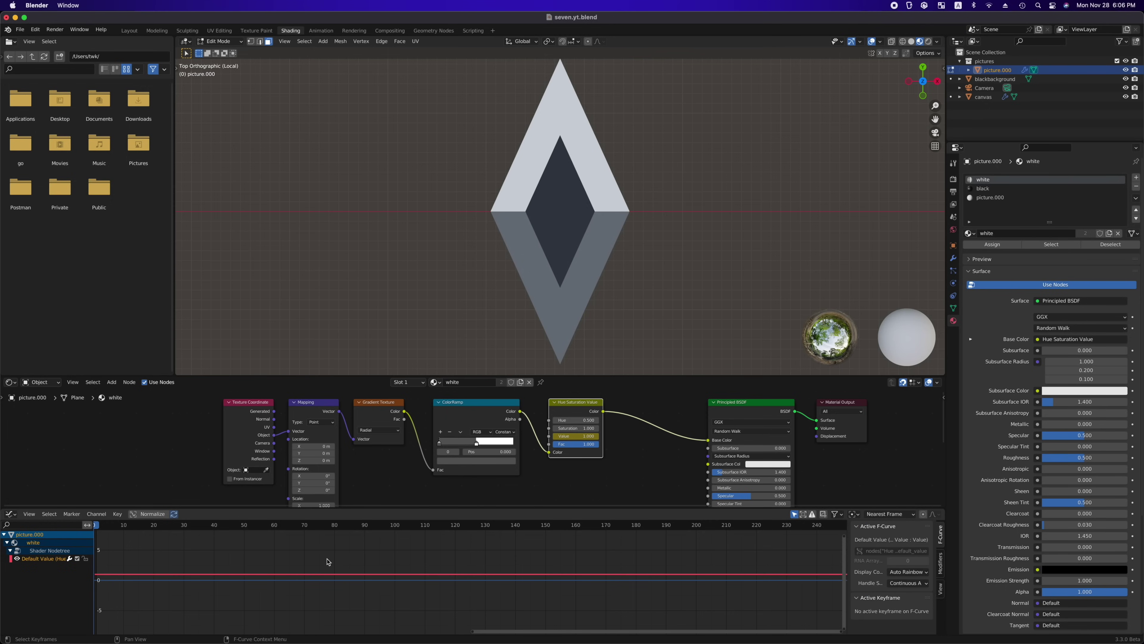
Add a Built-In Function modifier to the Default Value curve and play the animation
{"action": "left_click", "coordinate": [941, 564]}
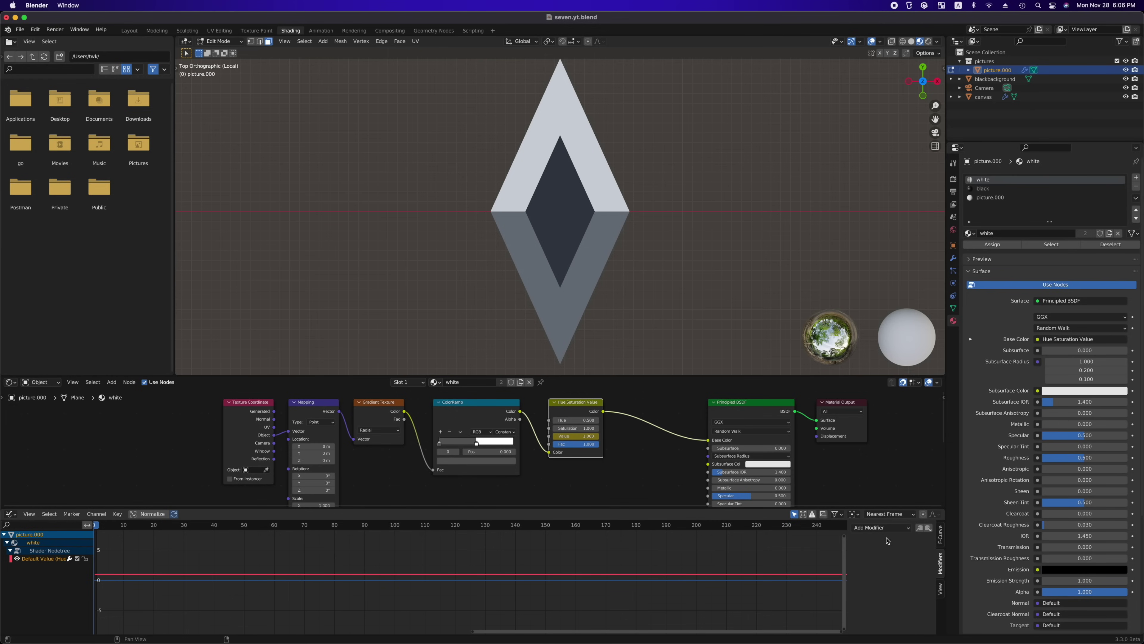
{"action": "left_click", "coordinate": [882, 527]}
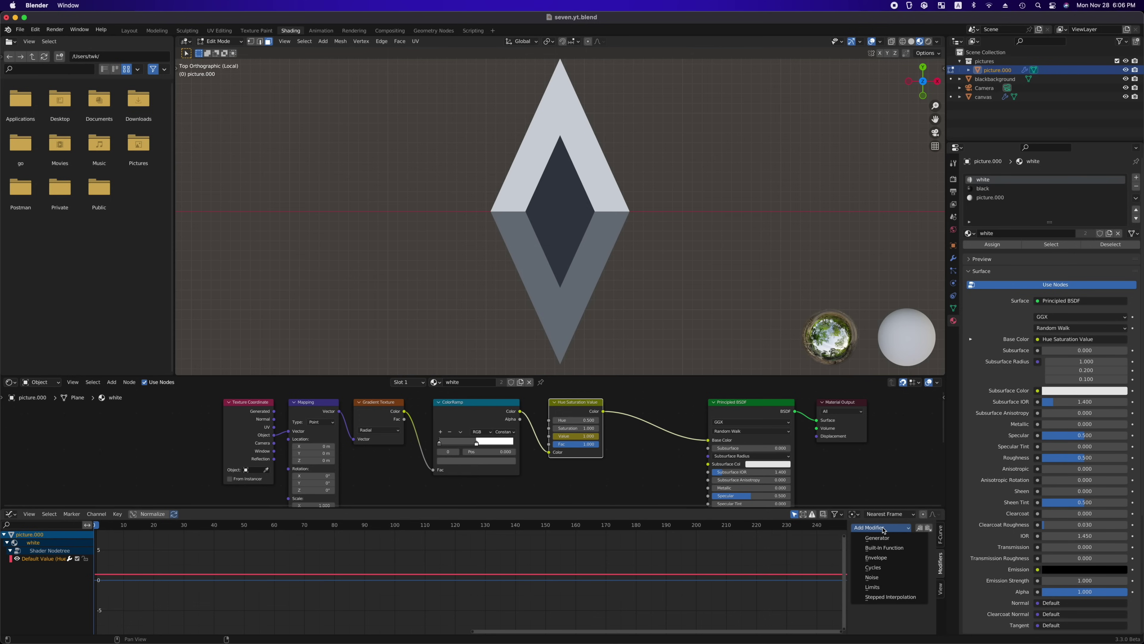
{"action": "left_click", "coordinate": [885, 548]}
{"action": "key", "text": "space"}
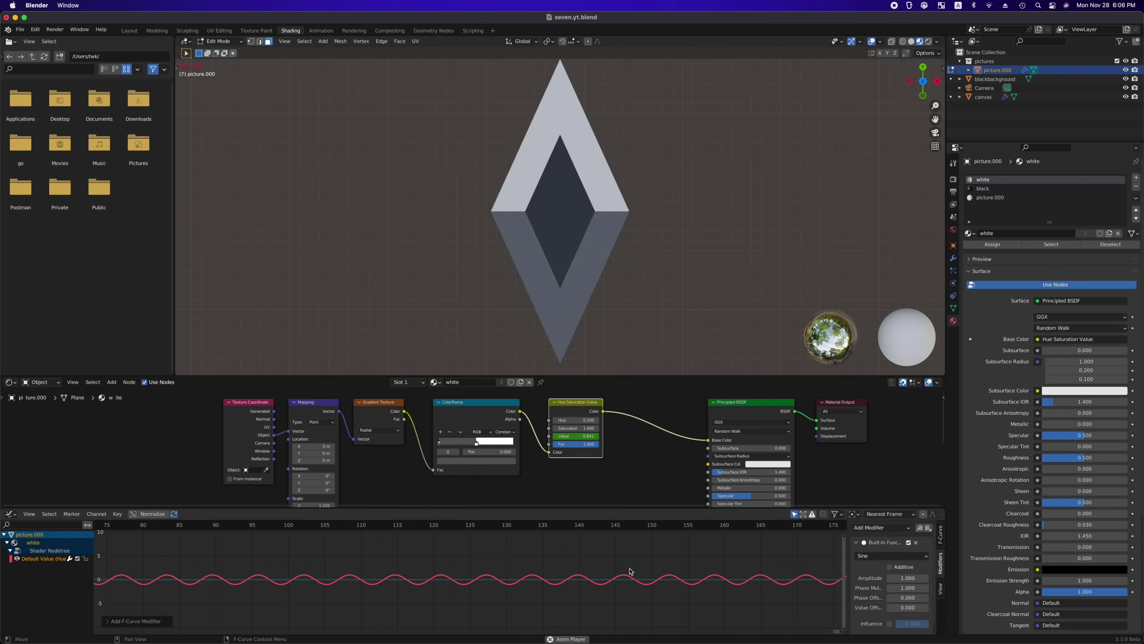
Set the sine modifier's Amplitude to 3 and its Phase Multiplier to 0.1
{"action": "scroll", "coordinate": [631, 572], "scroll_direction": "down", "scroll_amount": 5, "text": "ctrl"}
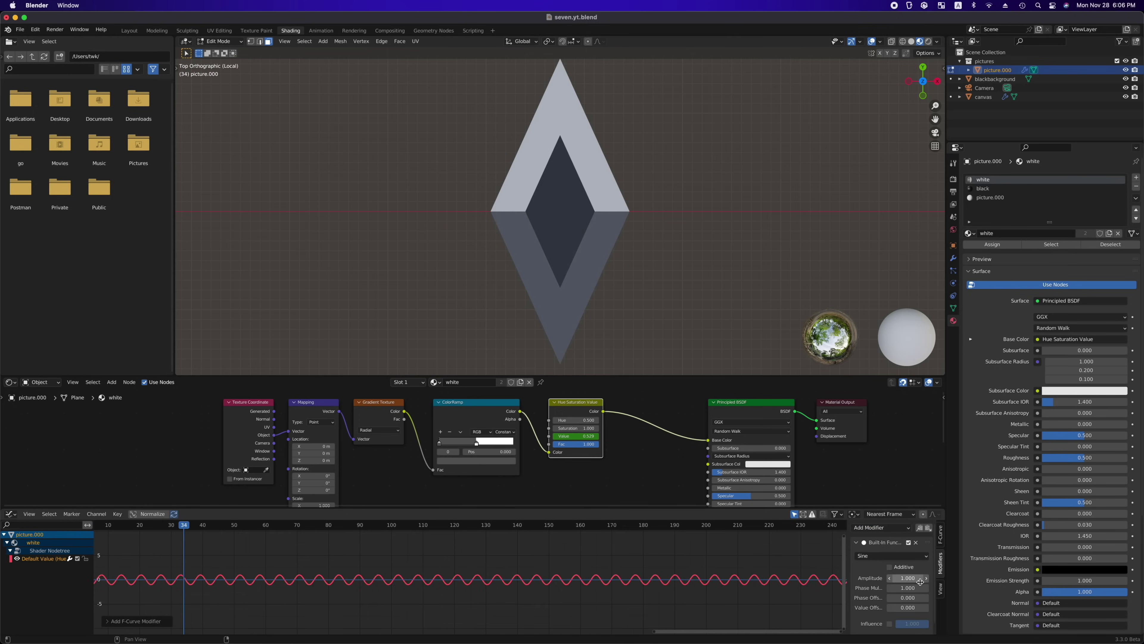
{"action": "type", "text": "3"}
{"action": "key", "text": "Return"}
{"action": "left_click", "coordinate": [911, 590]}
{"action": "type", "text": ".1"}
{"action": "key", "text": "Return"}
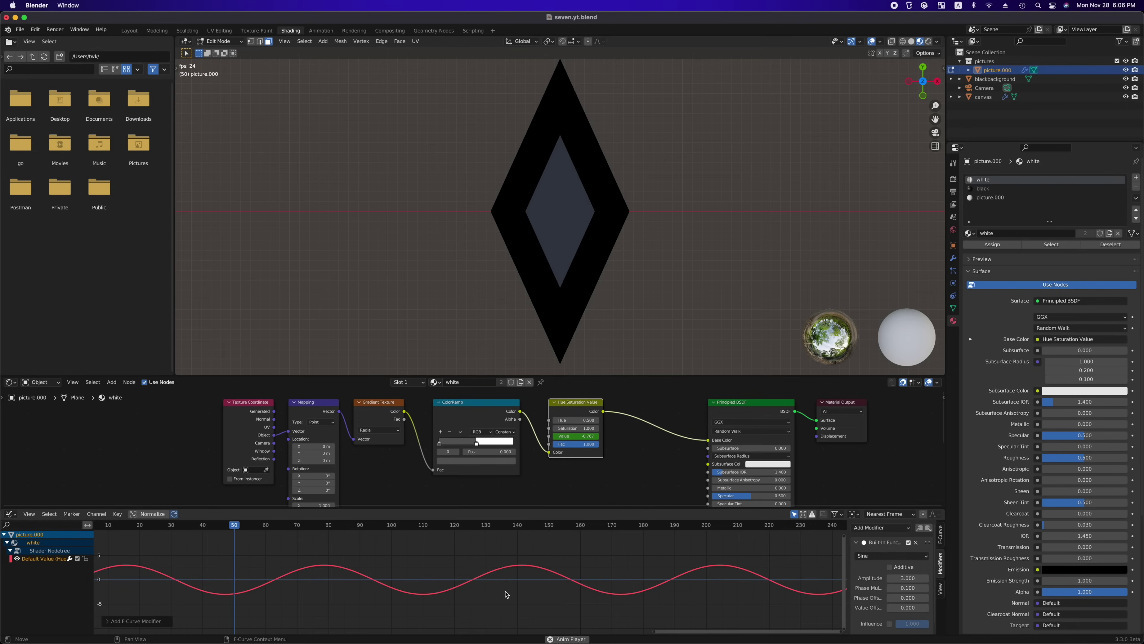
Set the sine modifier's Value Offset to 3
{"action": "left_click_drag", "start_coordinate": [907, 607], "coordinate": [924, 607]}
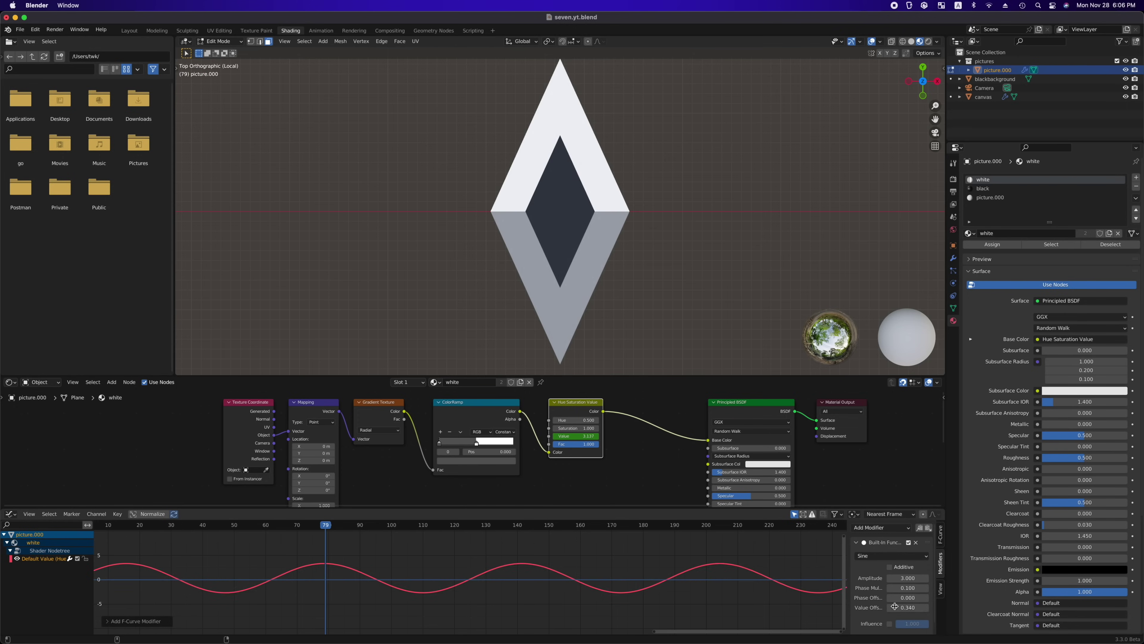
{"action": "type", "text": "3"}
{"action": "key", "text": "Return"}
{"action": "type", "text": "3"}
{"action": "key", "text": "Return"}
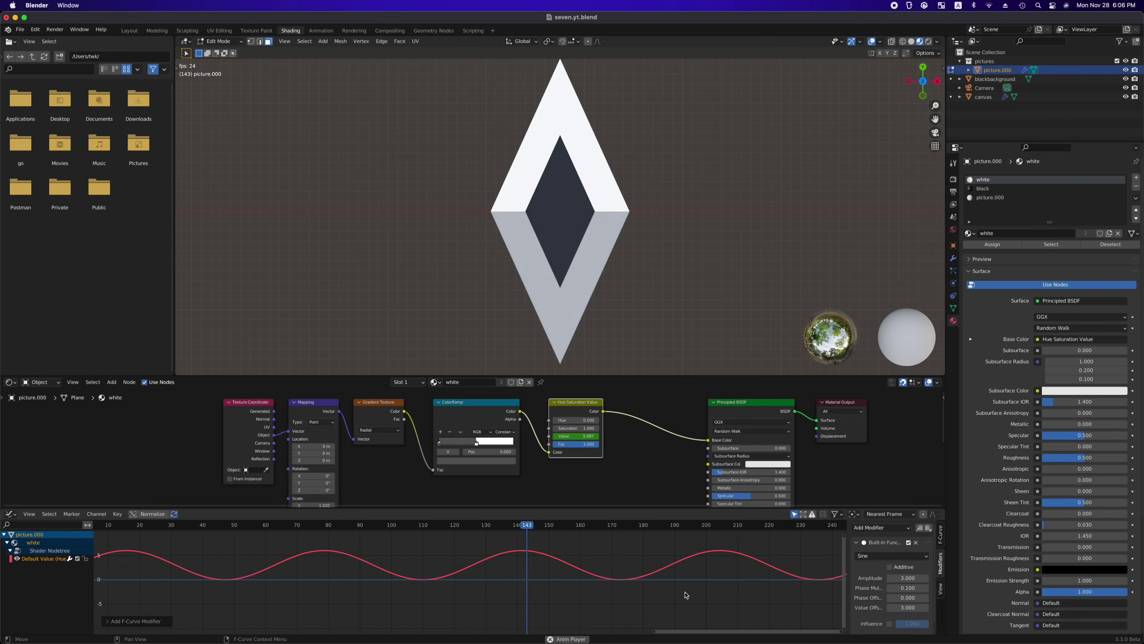
Stop playback and set the sine modifier's Amplitude to 2.94
{"action": "key", "text": "space"}
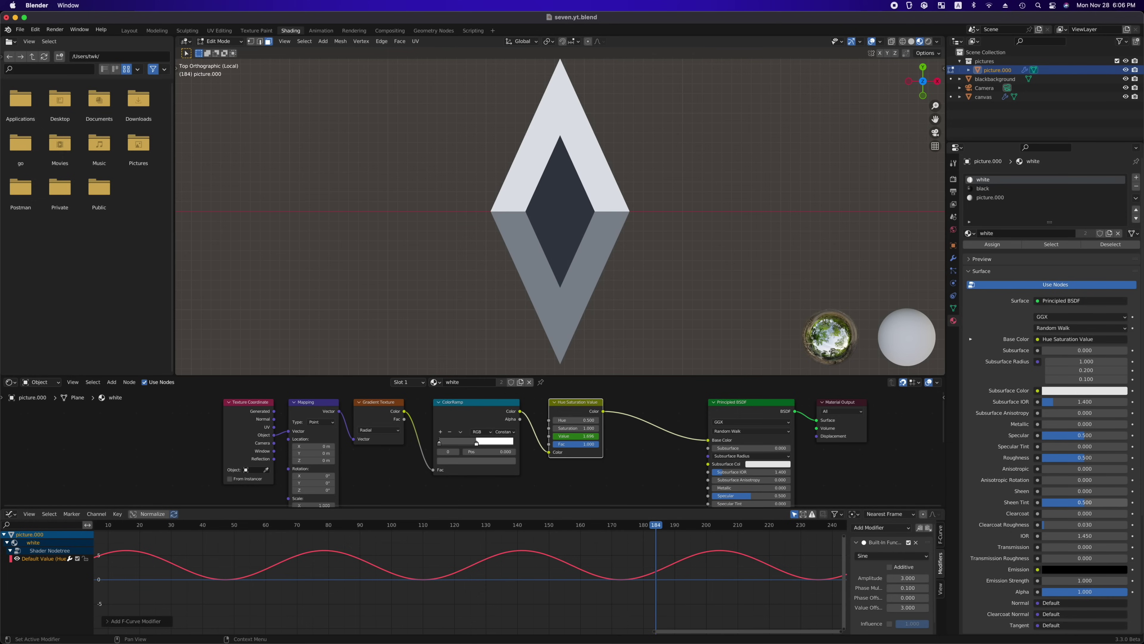
{"action": "left_click", "coordinate": [907, 577]}
{"action": "type", "text": "2.94"}
{"action": "key", "text": "Return"}
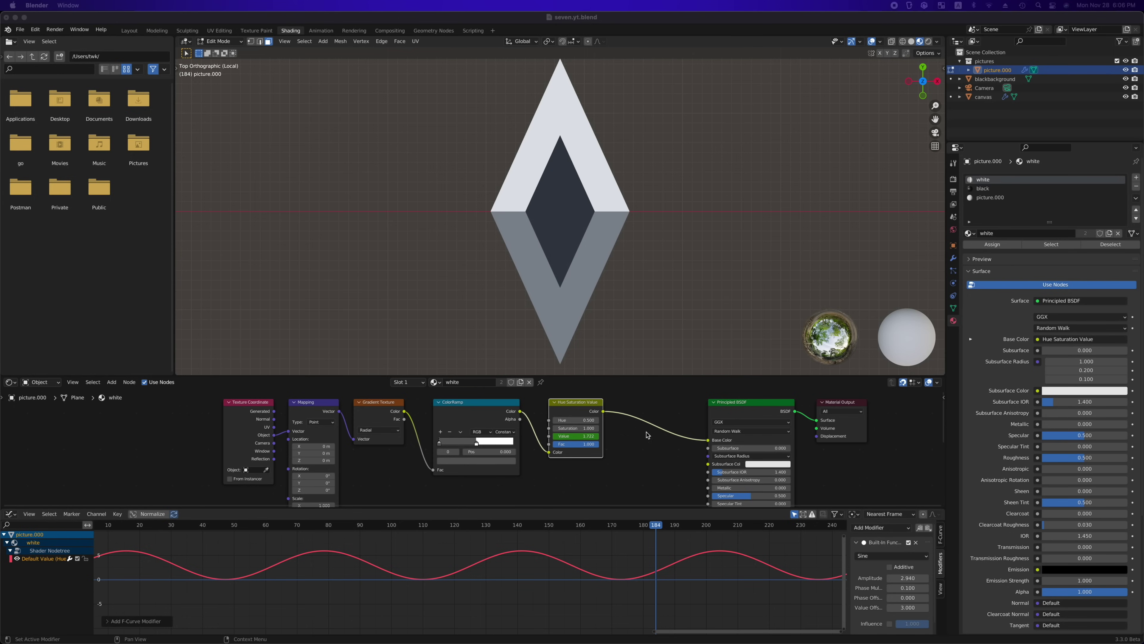
Play the zoom animation to check the pulsing brightness on the canvas, switching to the Geometry Nodes workspace
{"action": "left_click", "coordinate": [566, 563]}
{"action": "key", "text": "space"}
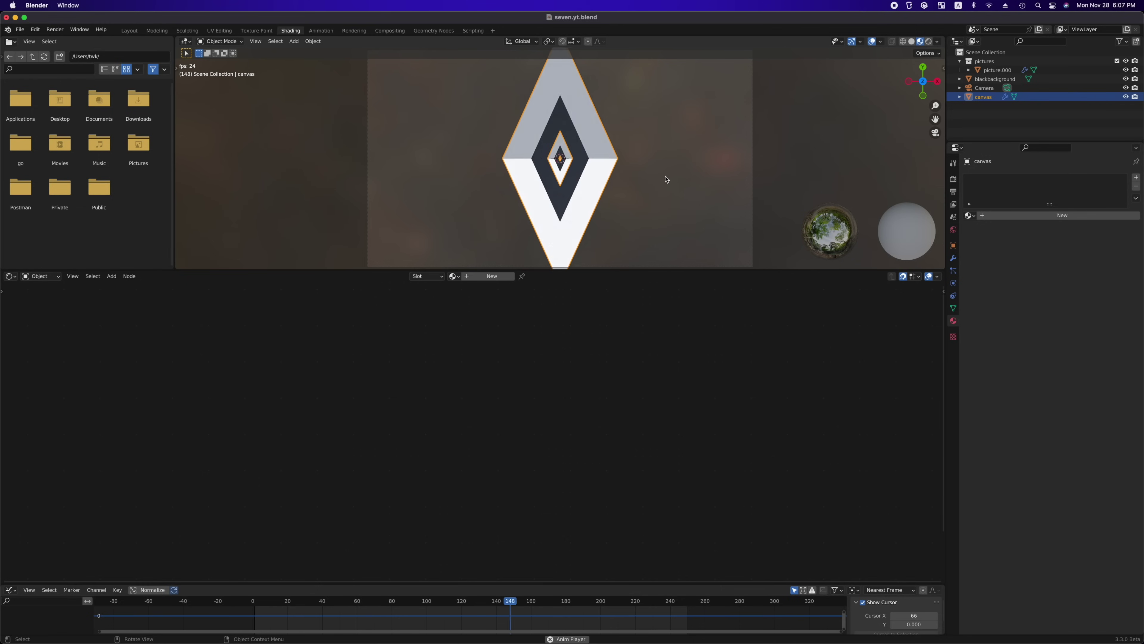
{"action": "key", "text": "space"}
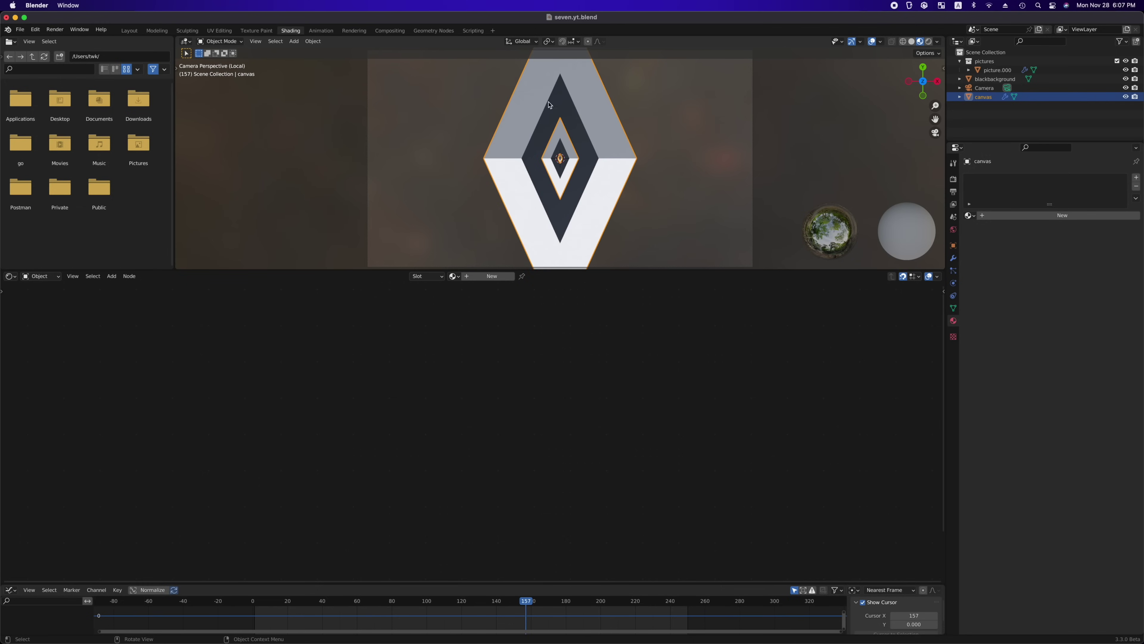
{"action": "left_click", "coordinate": [433, 30]}
{"action": "key", "text": "space"}
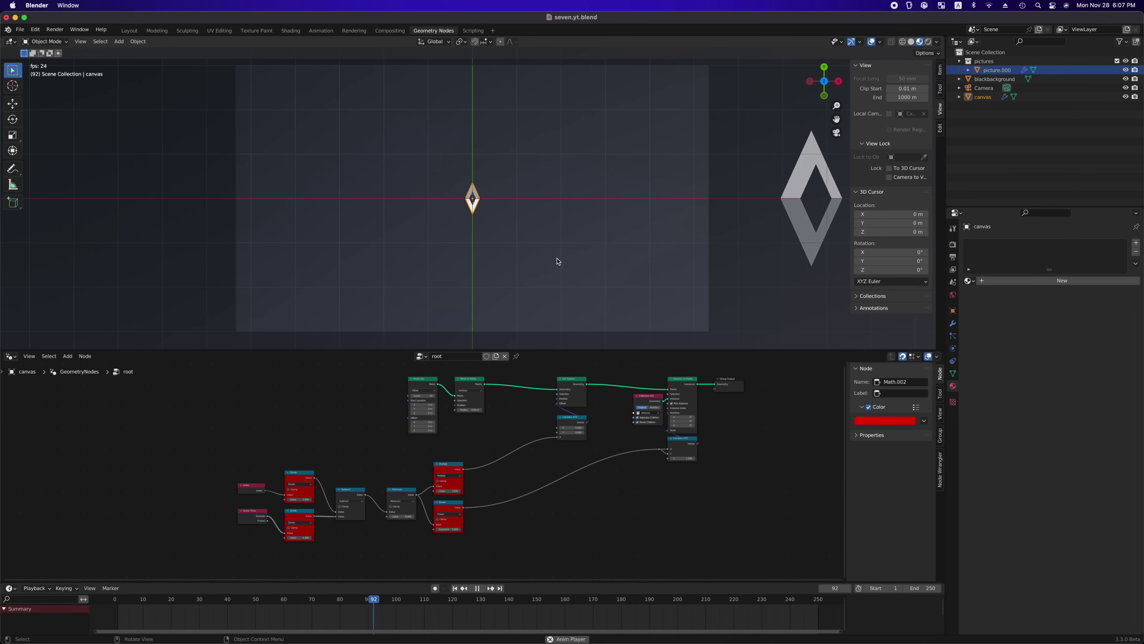
{"action": "key", "text": "space"}
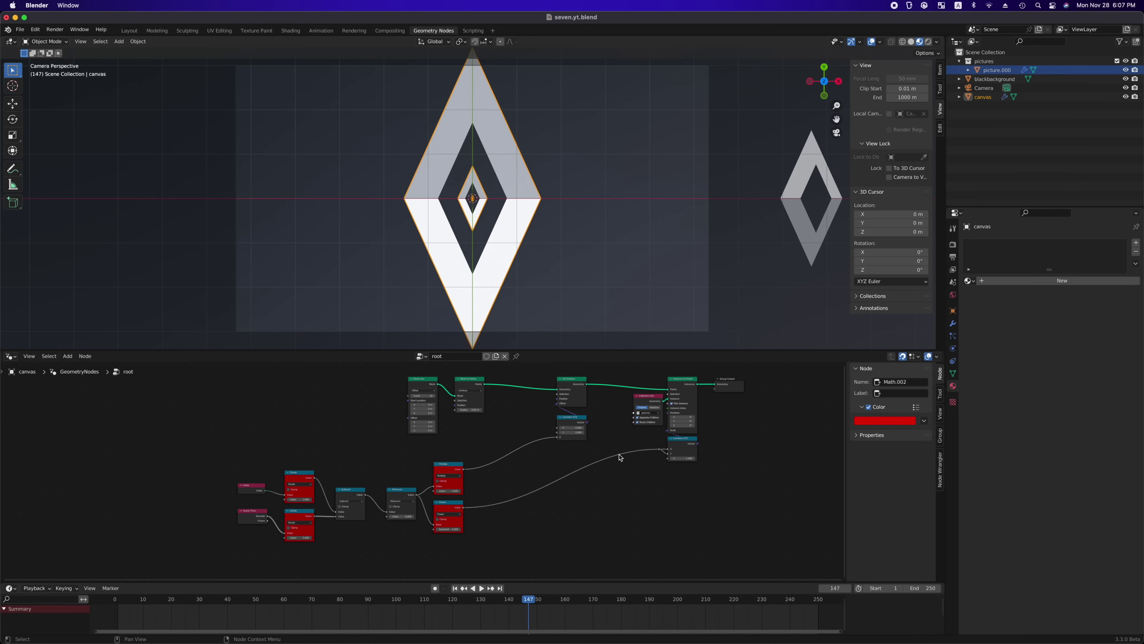
Insert a Math node between the Power node and Combine XYZ, set to Multiply with a value of -1
{"action": "key", "text": "shift+a"}
{"action": "type", "text": "smath"}
{"action": "key", "text": "Return"}
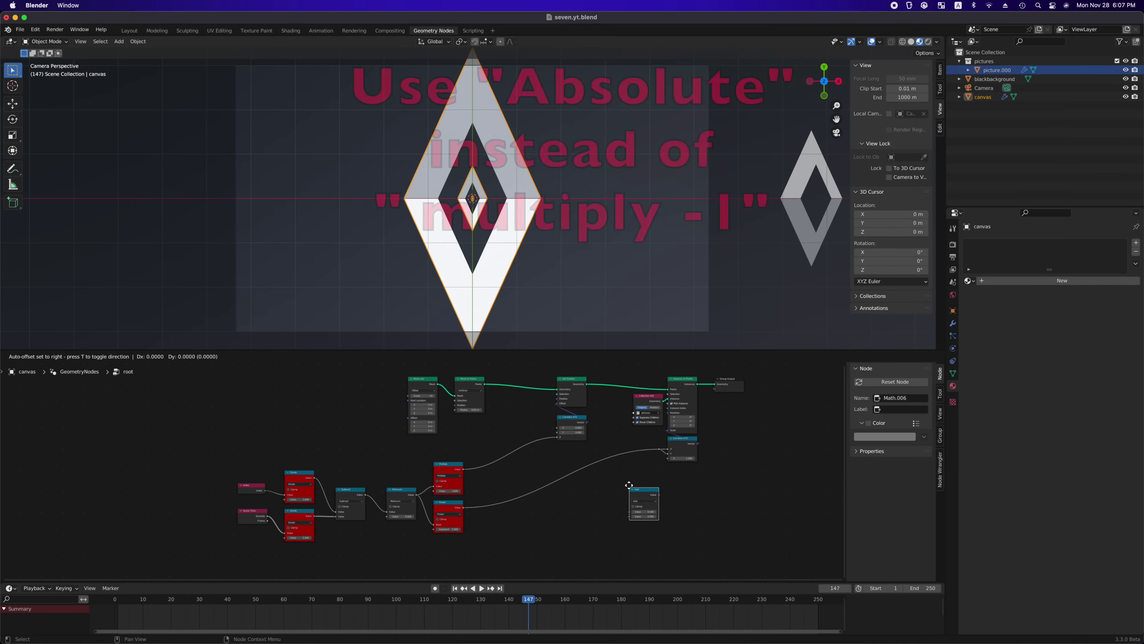
{"action": "left_click", "coordinate": [553, 466]}
{"action": "scroll", "coordinate": [554, 478], "scroll_direction": "up", "scroll_amount": 5}
{"action": "left_click", "coordinate": [494, 488]}
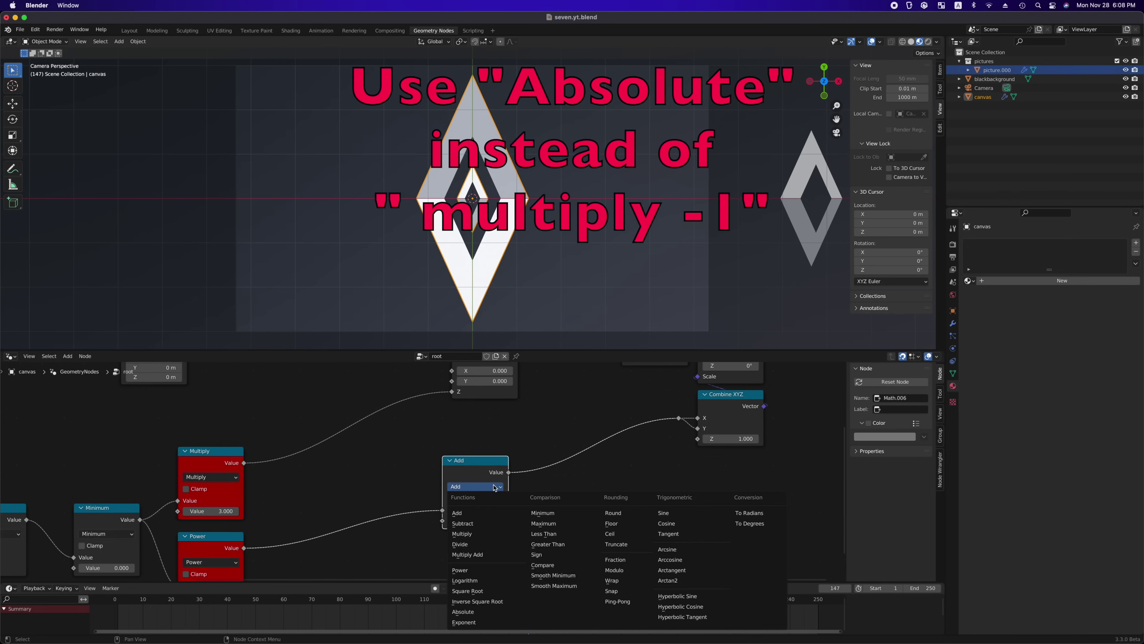
{"action": "left_click", "coordinate": [468, 510]}
{"action": "left_click", "coordinate": [485, 521]}
{"action": "type", "text": "-1"}
{"action": "key", "text": "Return"}
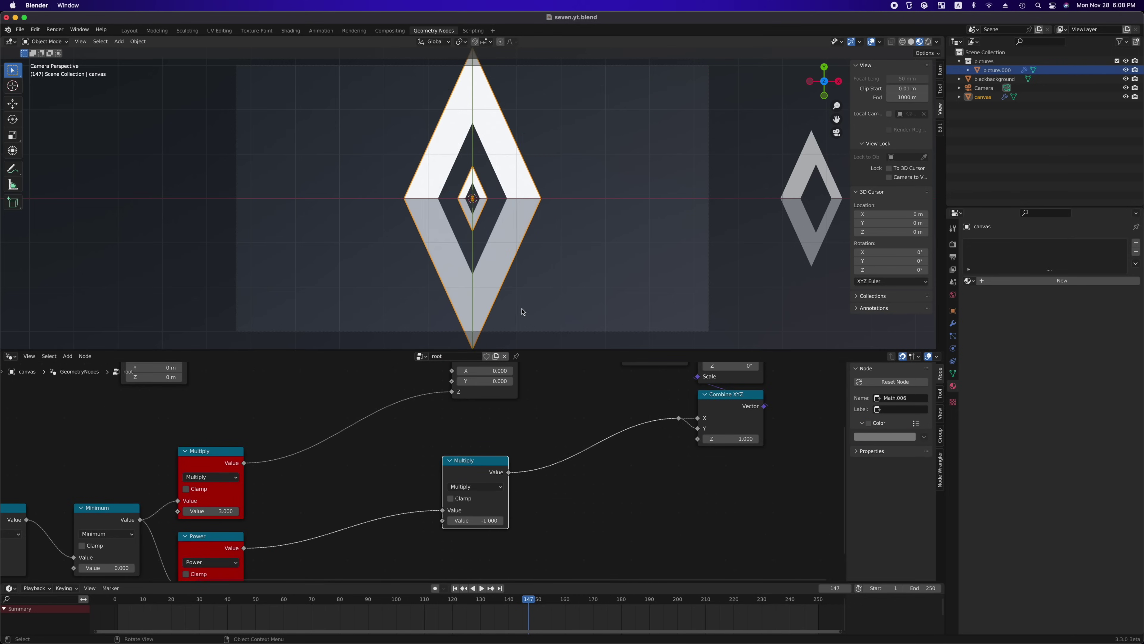
{"action": "key", "text": "space"}
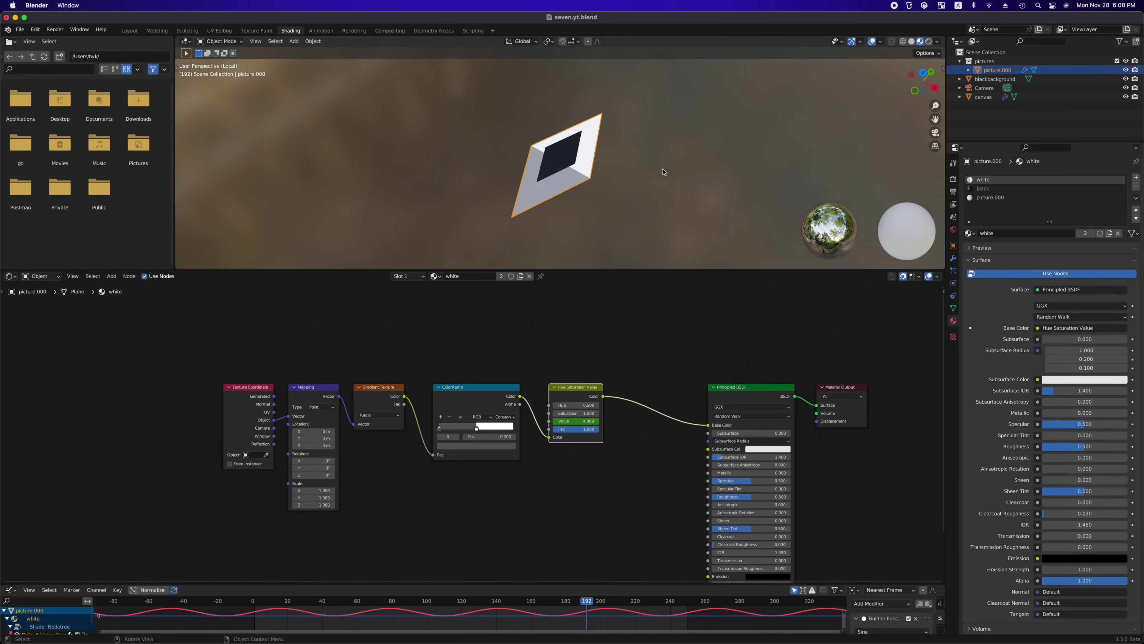
Group the nodes from Texture Coordinate to Hue Saturation Value in the white material and name the group white.flashing
{"action": "scroll", "coordinate": [589, 337], "scroll_direction": "down", "scroll_amount": 3}
{"action": "left_click_drag", "start_coordinate": [655, 319], "coordinate": [193, 471]}
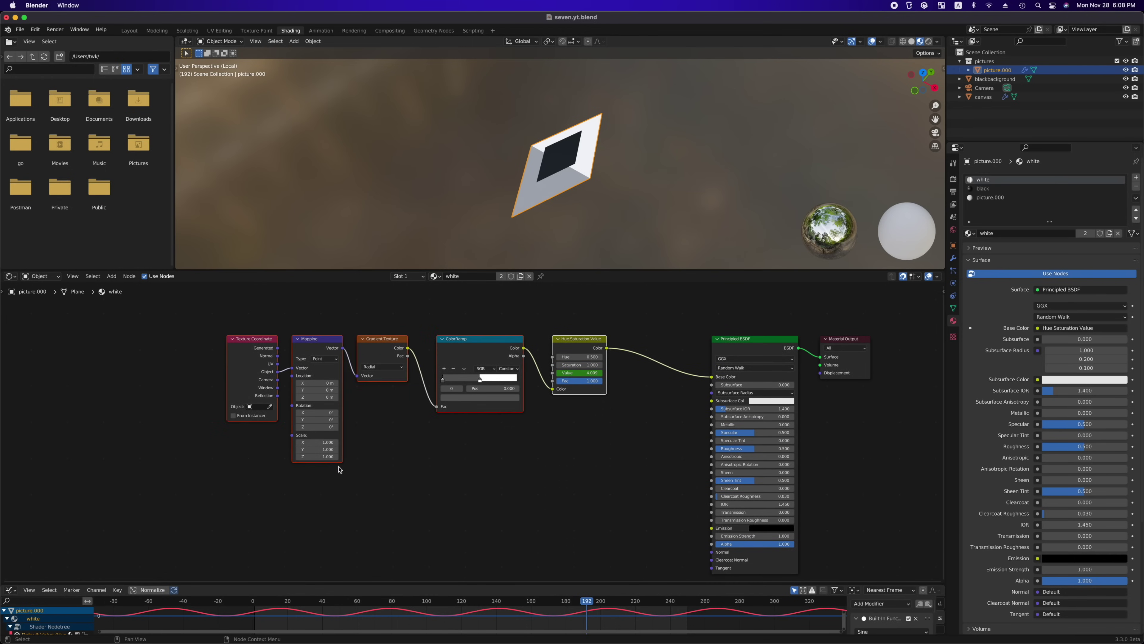
{"action": "key", "text": "ctrl+g"}
{"action": "key", "text": "Tab"}
{"action": "left_click_drag", "start_coordinate": [419, 351], "coordinate": [556, 349]}
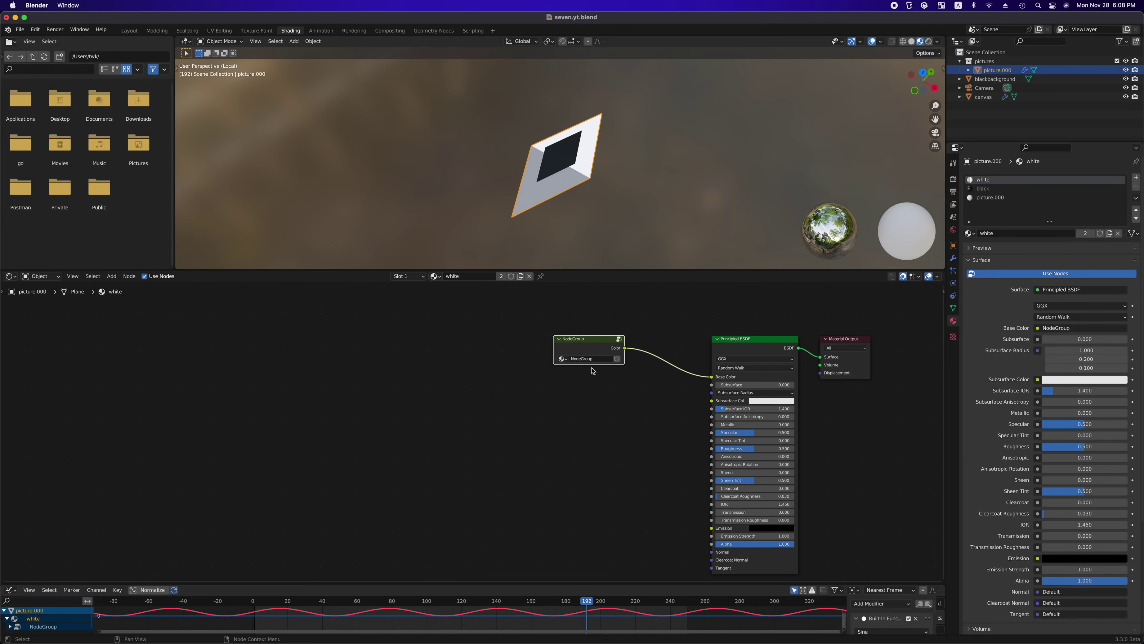
{"action": "double_click", "coordinate": [592, 359]}
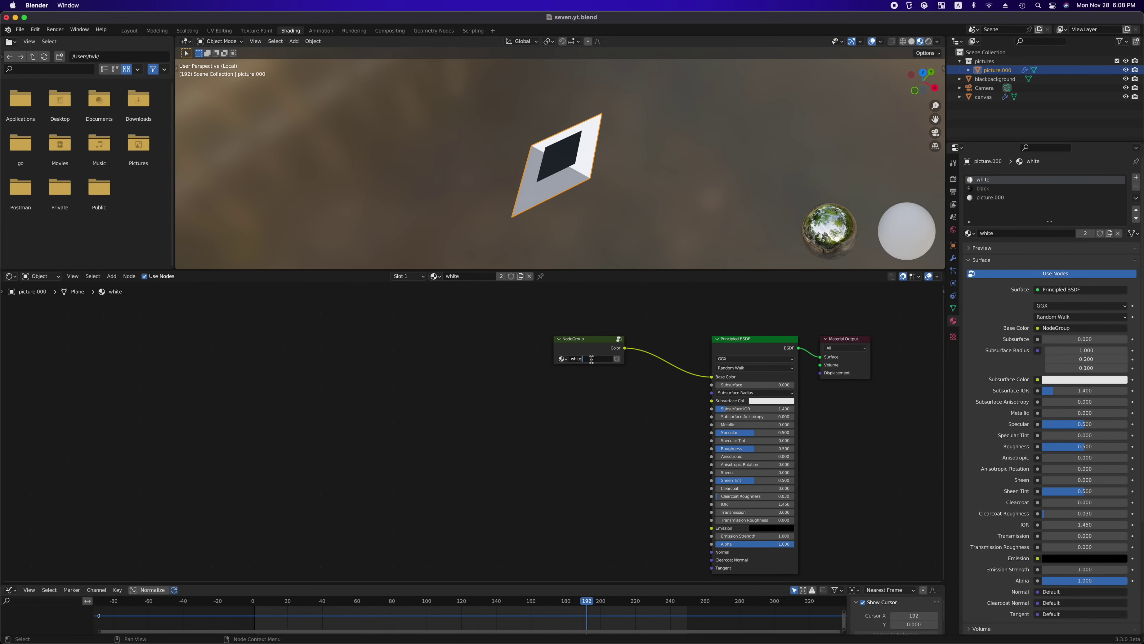
Turn off the Switch node's toggle in the picture geometry node tree to show the picture plane
{"action": "left_click", "coordinate": [434, 30]}
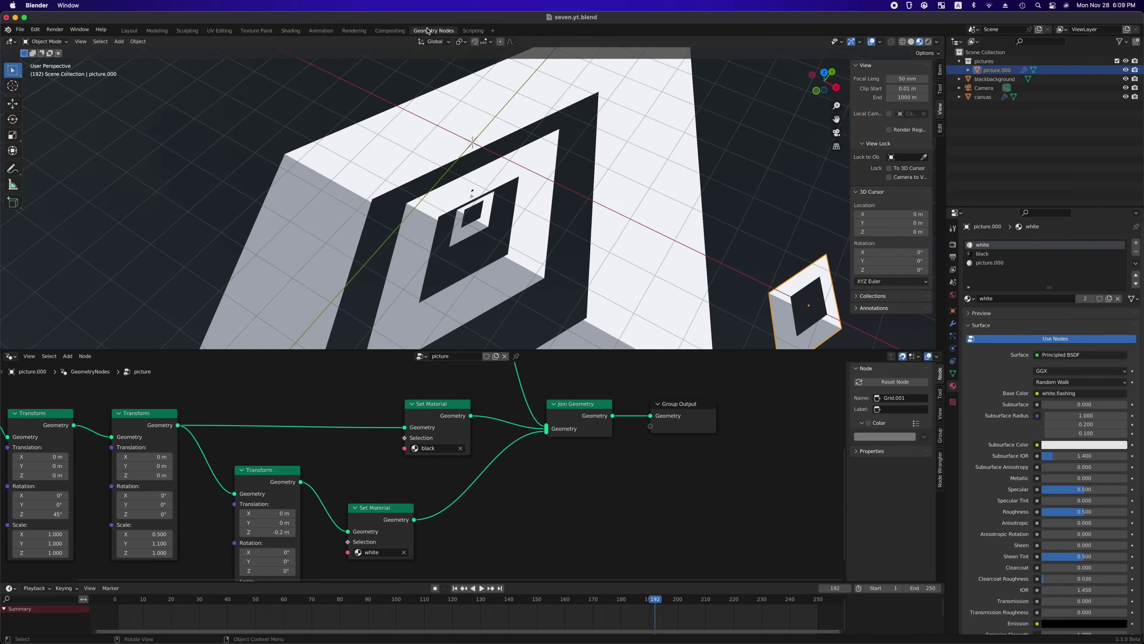
{"action": "key", "text": "Home"}
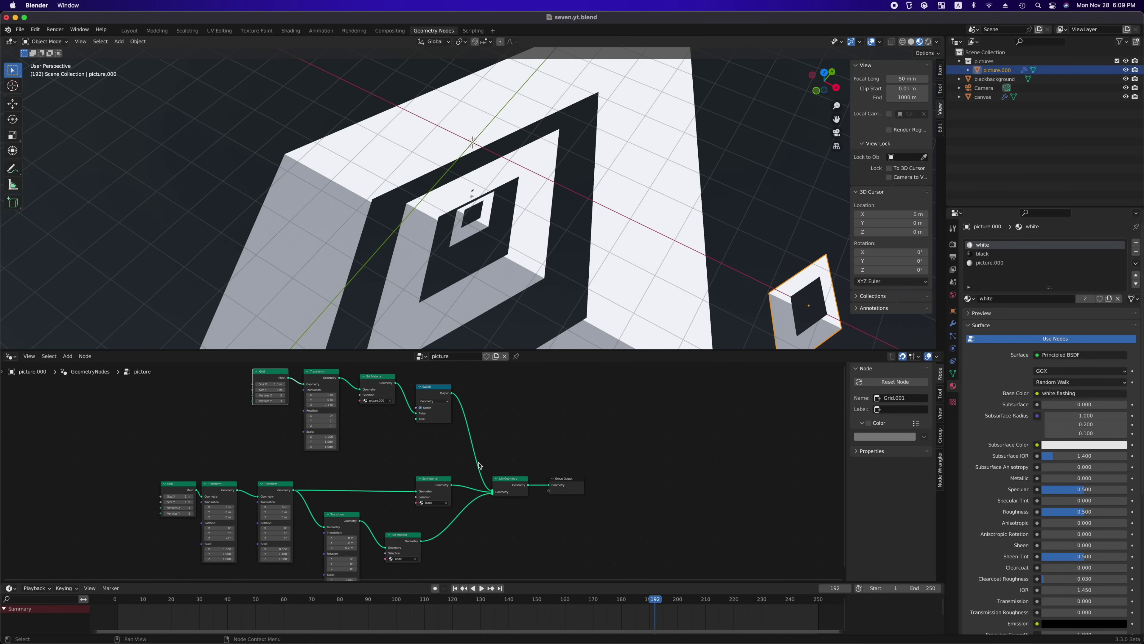
{"action": "scroll", "coordinate": [783, 268], "scroll_direction": "right", "scroll_amount": 5, "text": "shift"}
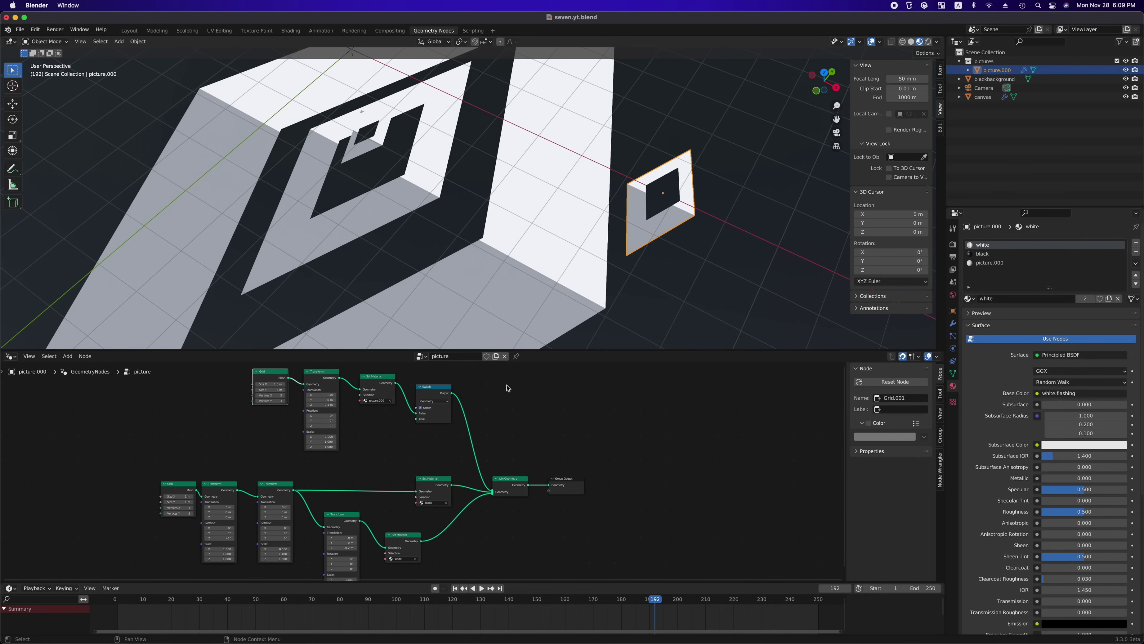
{"action": "left_click", "coordinate": [420, 408]}
{"action": "scroll", "coordinate": [531, 254], "scroll_direction": "down", "scroll_amount": 5}
{"action": "scroll", "coordinate": [530, 254], "scroll_direction": "up", "scroll_amount": 5}
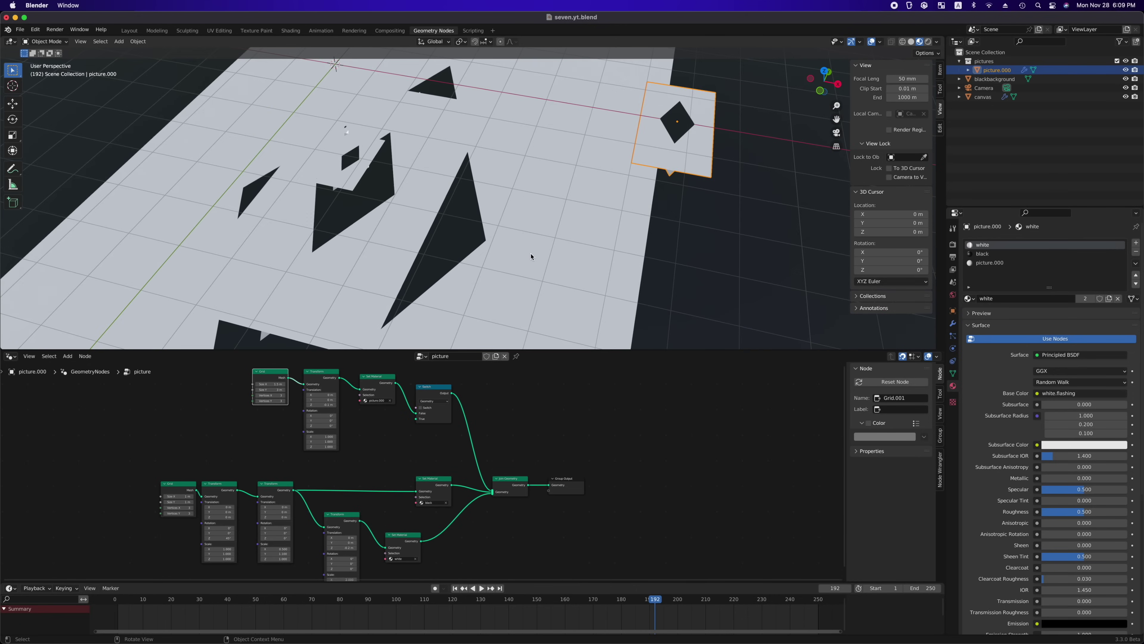
Open the picture.000 material in the Shading workspace and add an Image Texture node
{"action": "left_click", "coordinate": [291, 30]}
{"action": "left_click", "coordinate": [1004, 198]}
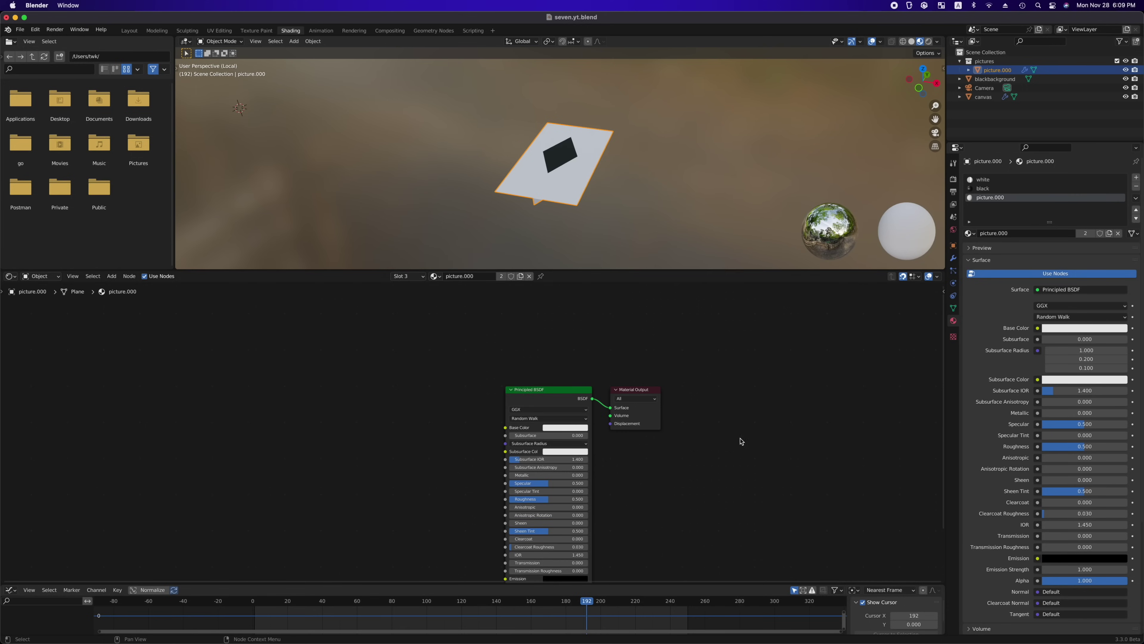
{"action": "key", "text": "shift+a"}
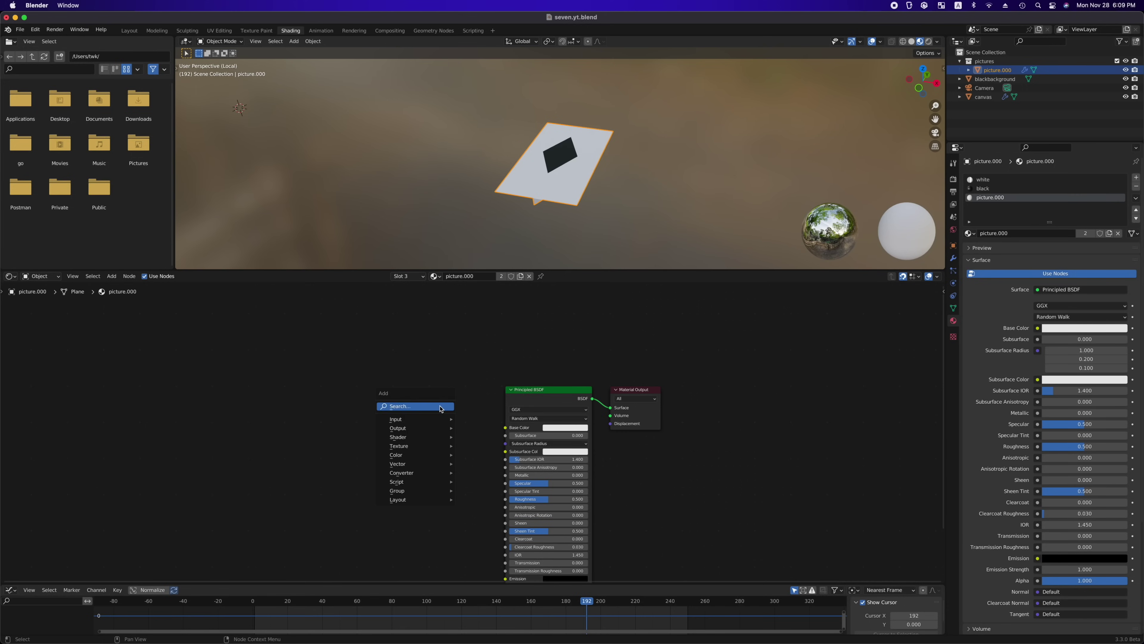
{"action": "left_click", "coordinate": [441, 408]}
{"action": "type", "text": "image"}
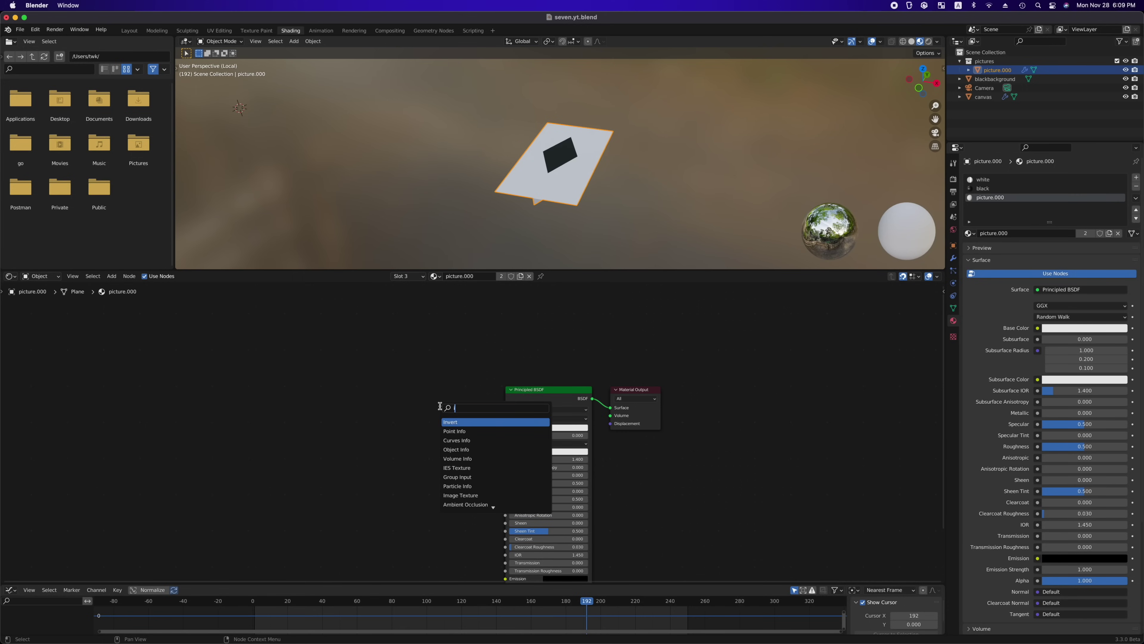
{"action": "key", "text": "Return"}
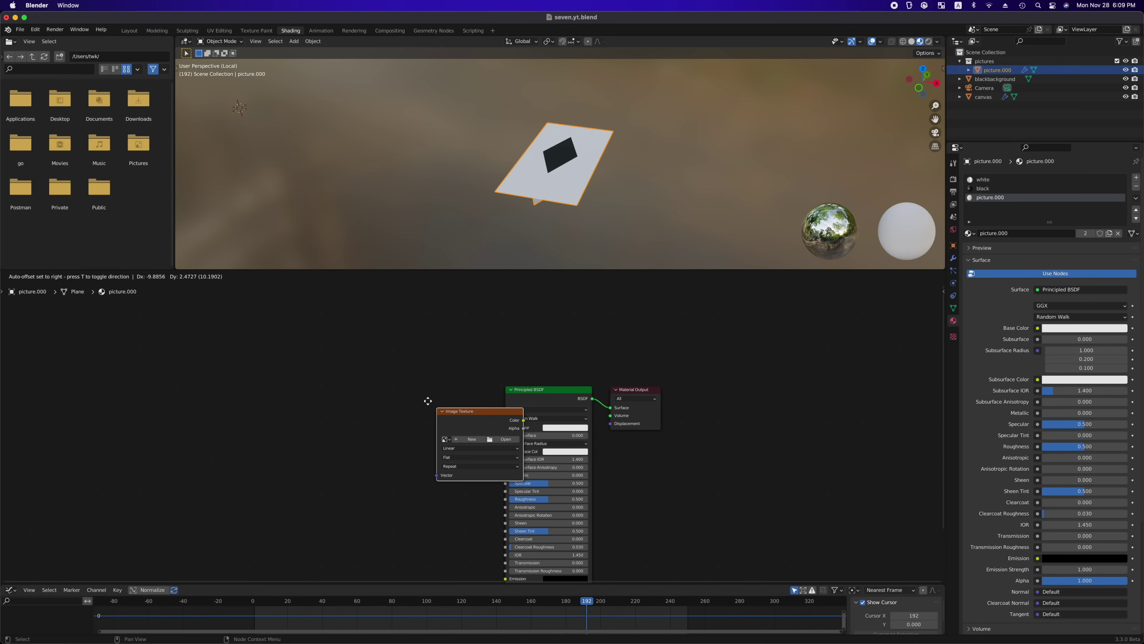
{"action": "left_click", "coordinate": [348, 375]}
Space out the material nodes and connect the Image Texture node to the Principled BSDF
{"action": "left_click_drag", "start_coordinate": [660, 365], "coordinate": [555, 411]}
{"action": "key", "text": "g"}
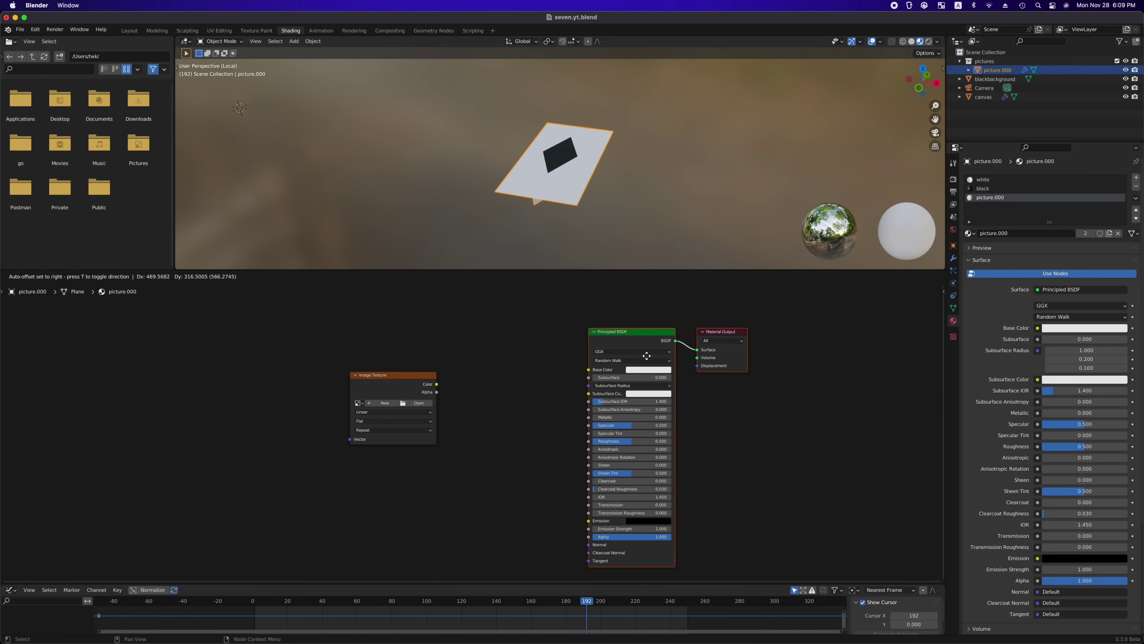
{"action": "left_click", "coordinate": [653, 345]}
{"action": "left_click_drag", "start_coordinate": [414, 373], "coordinate": [501, 321]}
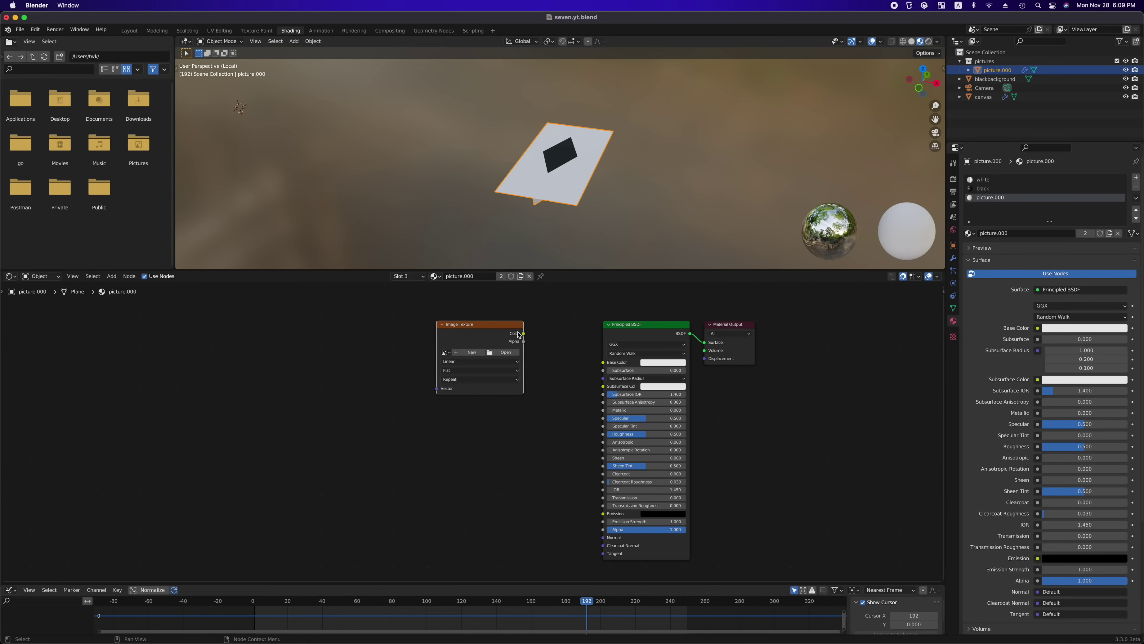
{"action": "left_click", "coordinate": [617, 332], "text": "shift"}
{"action": "key", "text": "f"}
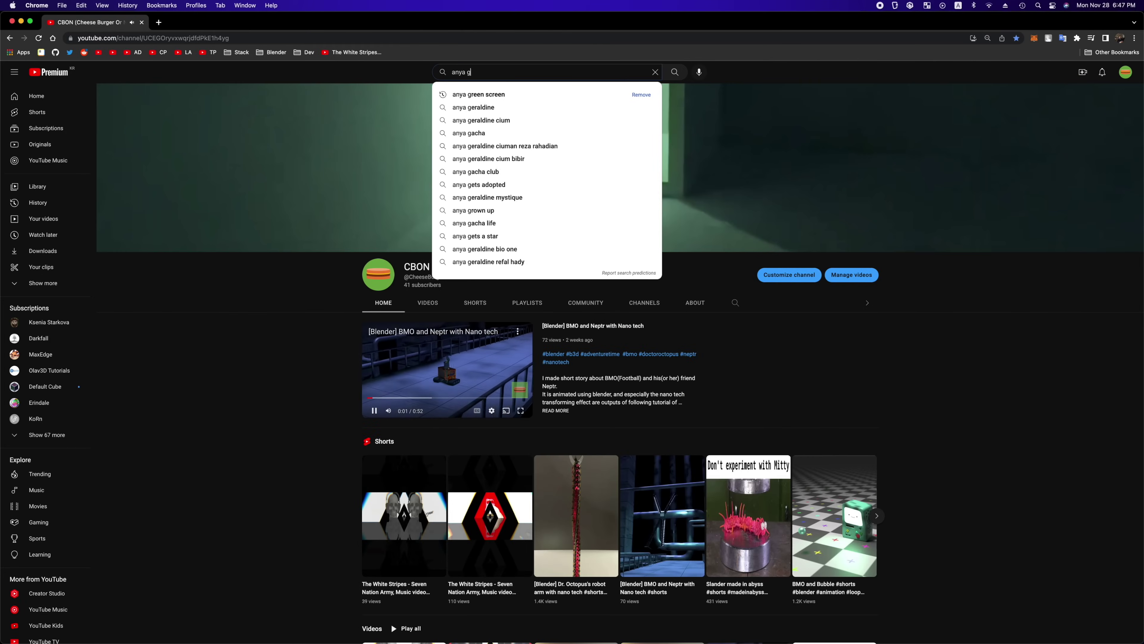
Search YouTube for "anya green screen", open the free Anya from spy x family clip and select its web address
{"action": "type", "text": "reen screen"}
{"action": "key", "text": "Return"}
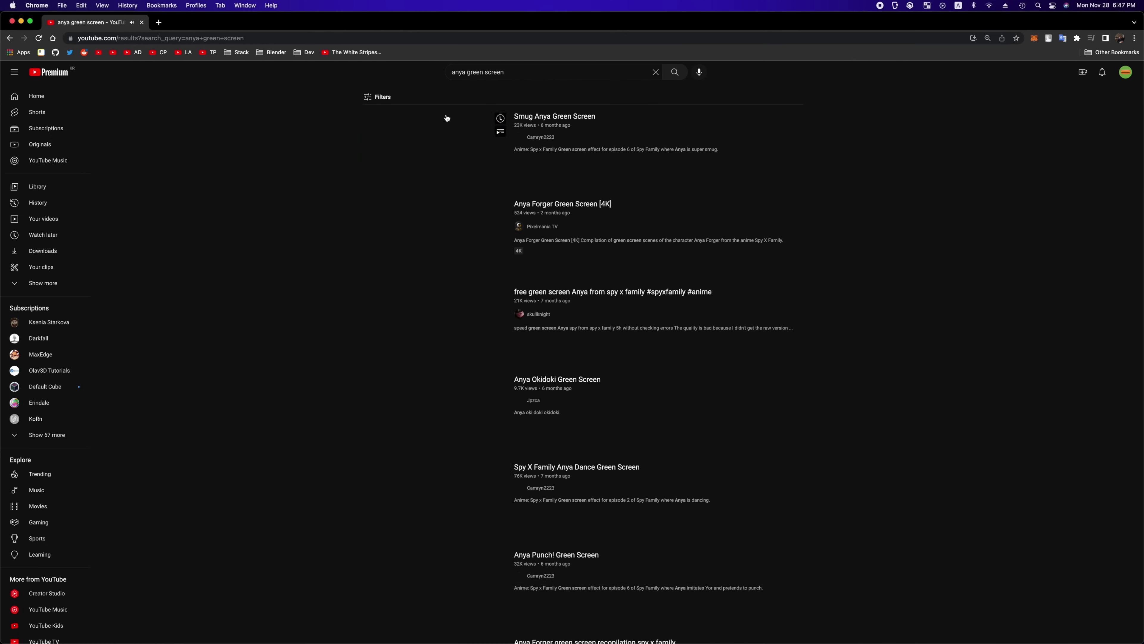
{"action": "left_click", "coordinate": [568, 293]}
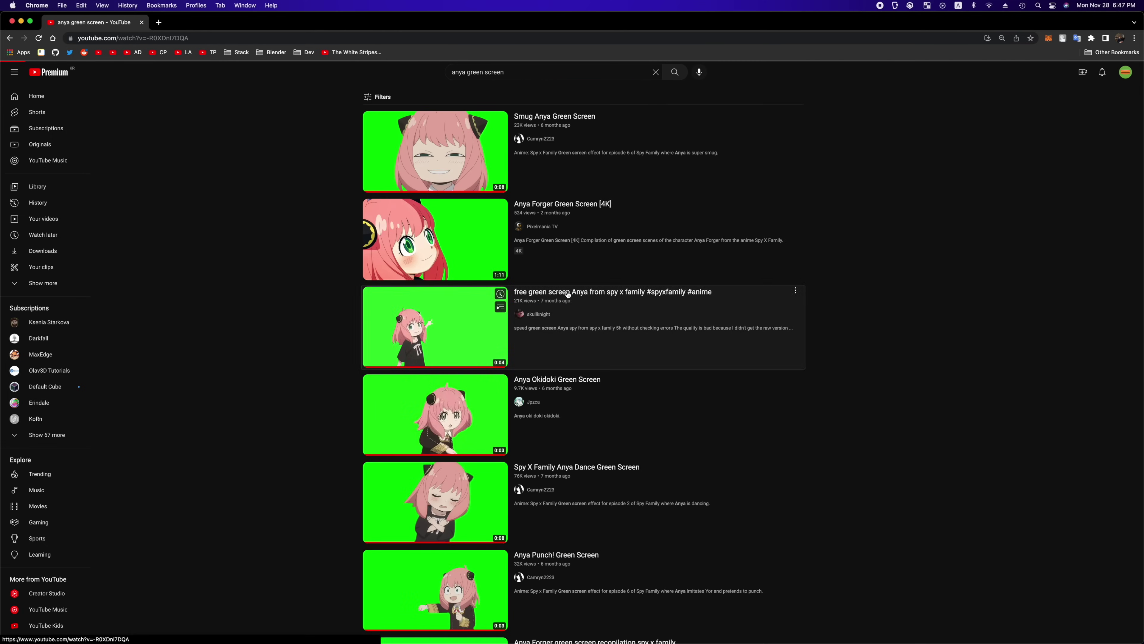
{"action": "left_click", "coordinate": [568, 294]}
{"action": "left_click", "coordinate": [274, 38]}
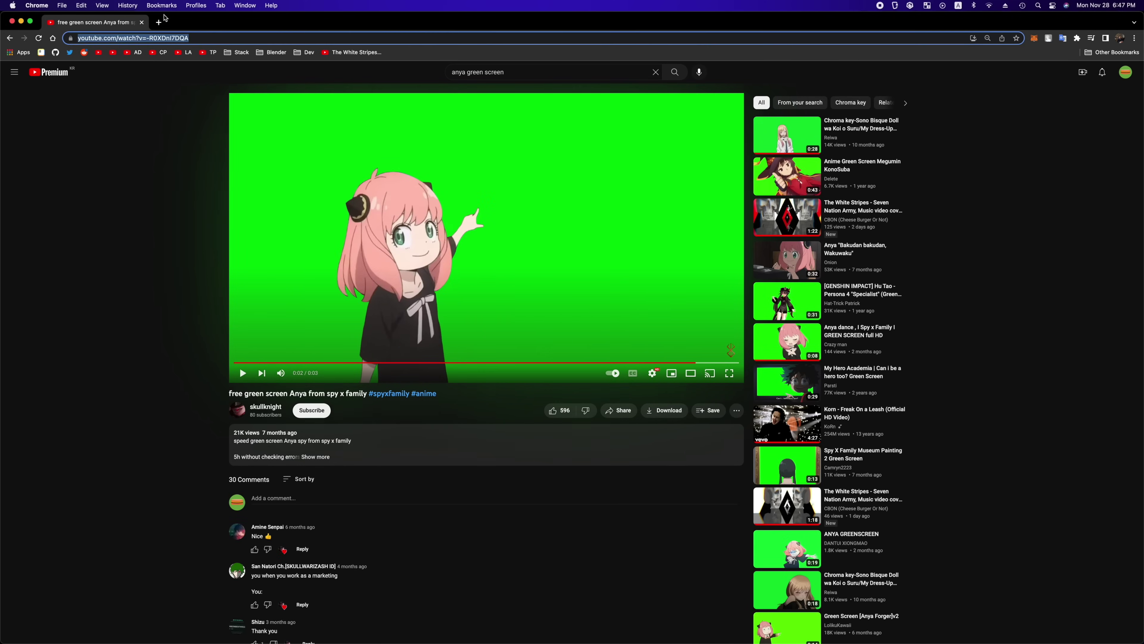
Find y2mate in a new browser tab, open Y2mate.com and enter the green screen video's link in the downloader
{"action": "left_click", "coordinate": [159, 22]}
{"action": "type", "text": "y2mate"}
{"action": "key", "text": "Return"}
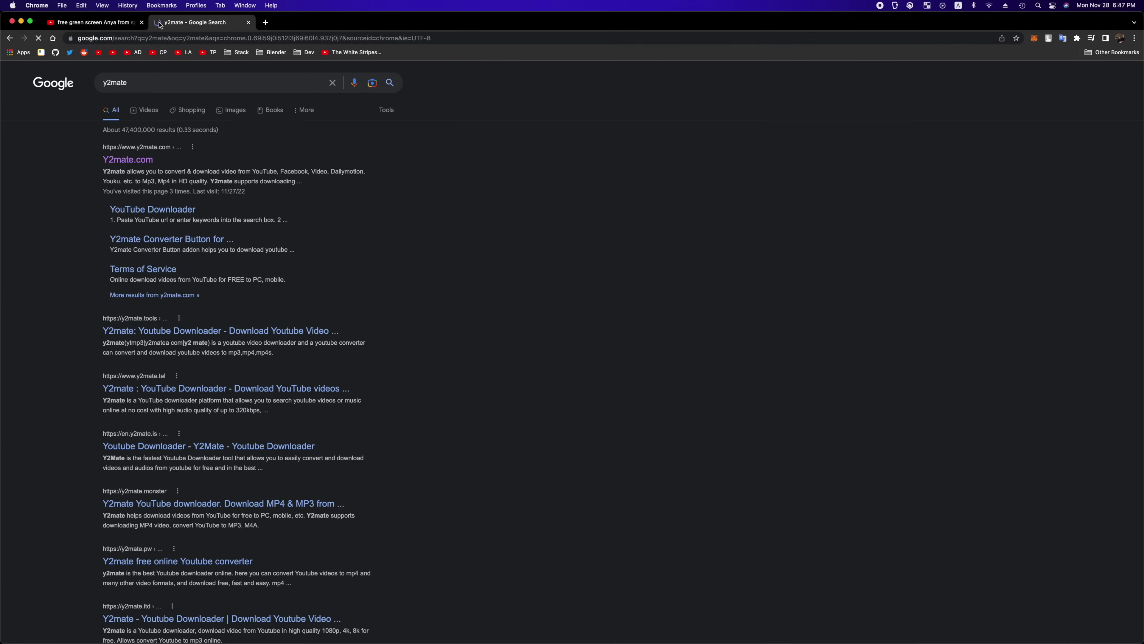
{"action": "left_click", "coordinate": [126, 160]}
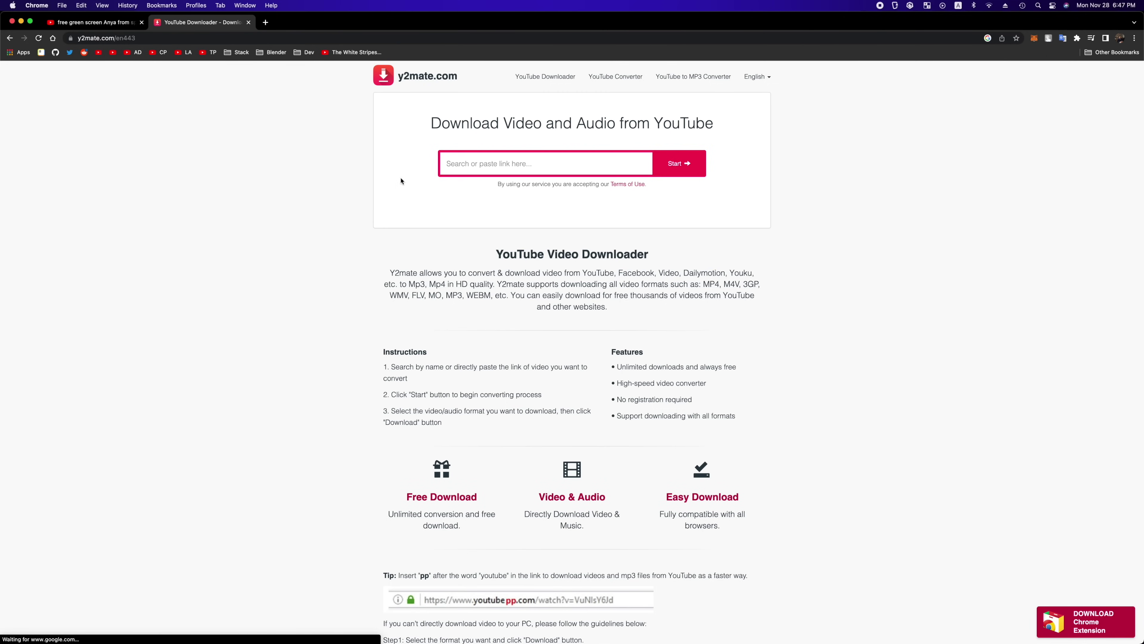
{"action": "type", "text": "https://www.youtube.com/watch?v=-R0XDnI7DQA"}
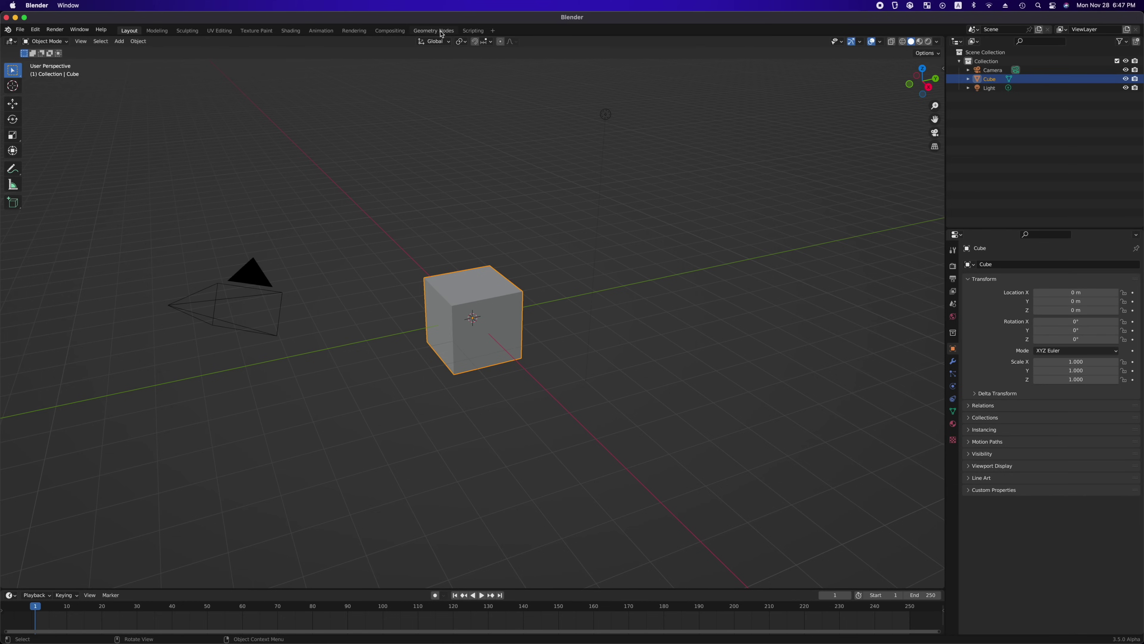
Enable compositing nodes in a new Blender file and replace the Render Layers node with a Movie Clip node
{"action": "left_click", "coordinate": [388, 32]}
{"action": "left_click", "coordinate": [101, 41]}
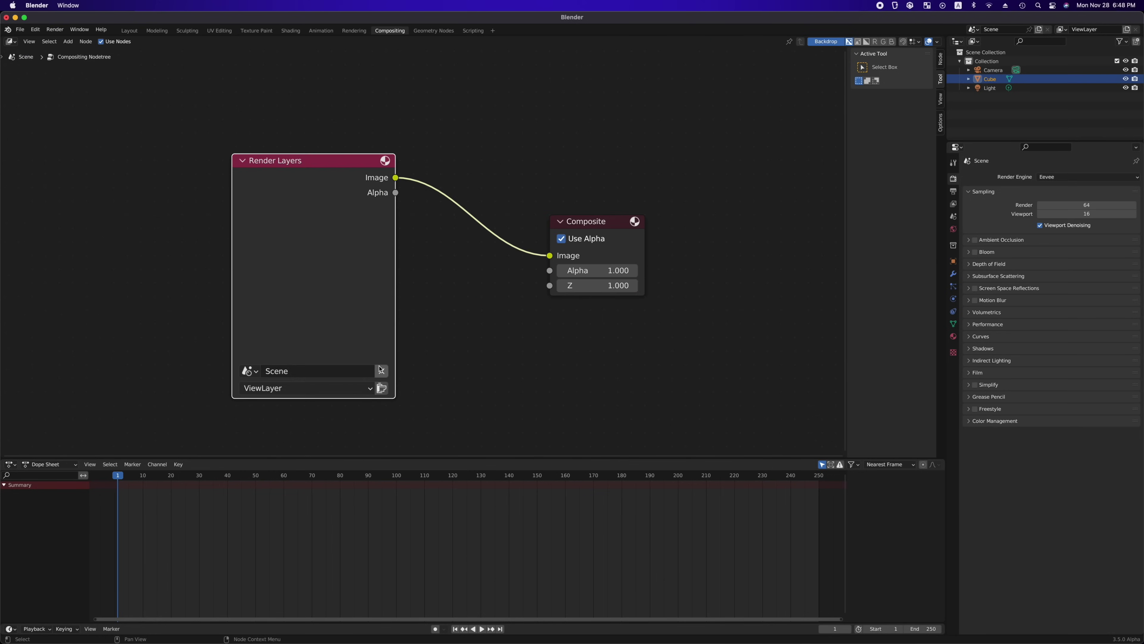
{"action": "key", "text": "x"}
{"action": "key", "text": "shift+a"}
{"action": "left_click", "coordinate": [379, 354]}
{"action": "type", "text": "mo"}
{"action": "key", "text": "Return"}
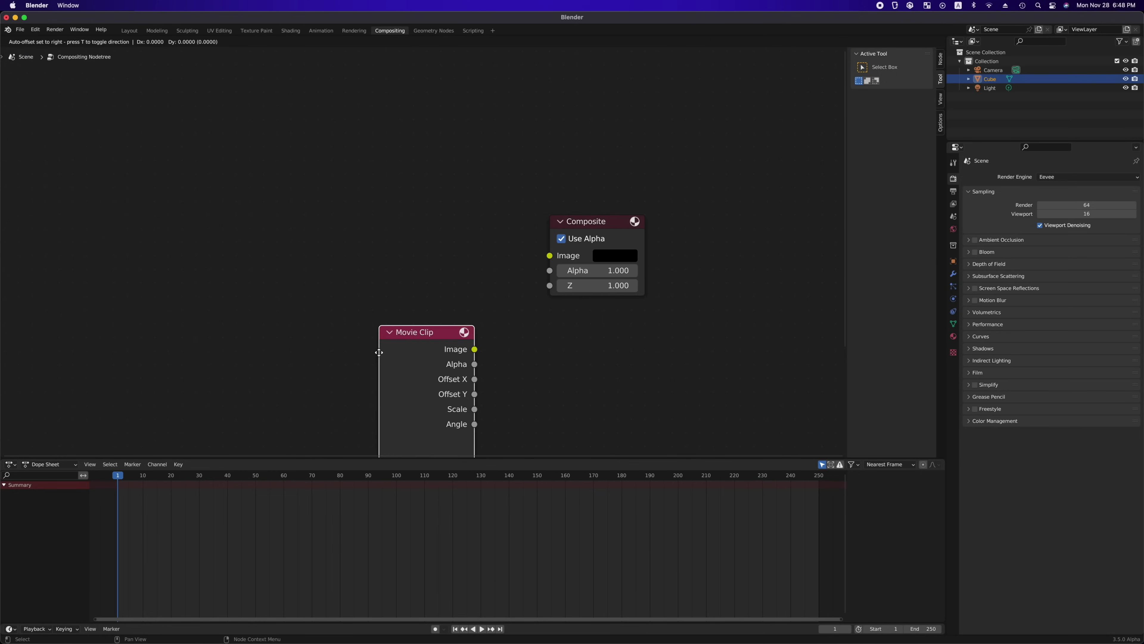
{"action": "left_click", "coordinate": [300, 179]}
Connect the Movie Clip image to the Composite node through a reroute and move Composite farther away
{"action": "left_click_drag", "start_coordinate": [394, 174], "coordinate": [550, 256]}
{"action": "right_click_drag", "start_coordinate": [528, 255], "coordinate": [530, 248], "text": "shift"}
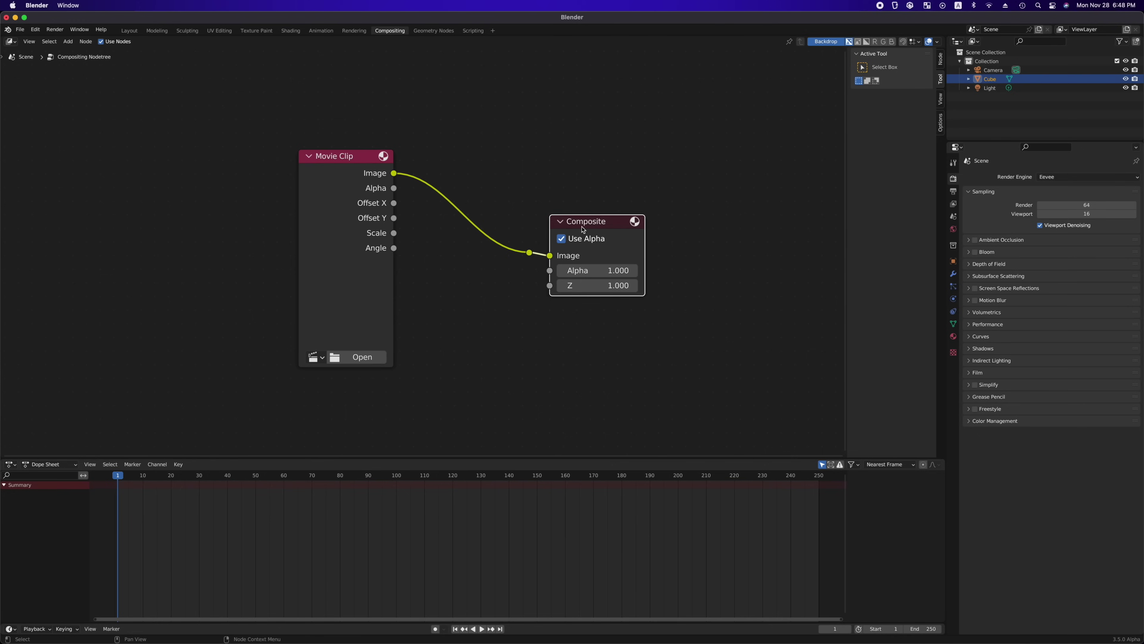
{"action": "left_click_drag", "start_coordinate": [558, 224], "coordinate": [615, 256]}
Add a Viewer node fed from the reroute and shift the output nodes along X to make room
{"action": "key", "text": "shift+a"}
{"action": "type", "text": "vie"}
{"action": "key", "text": "Return"}
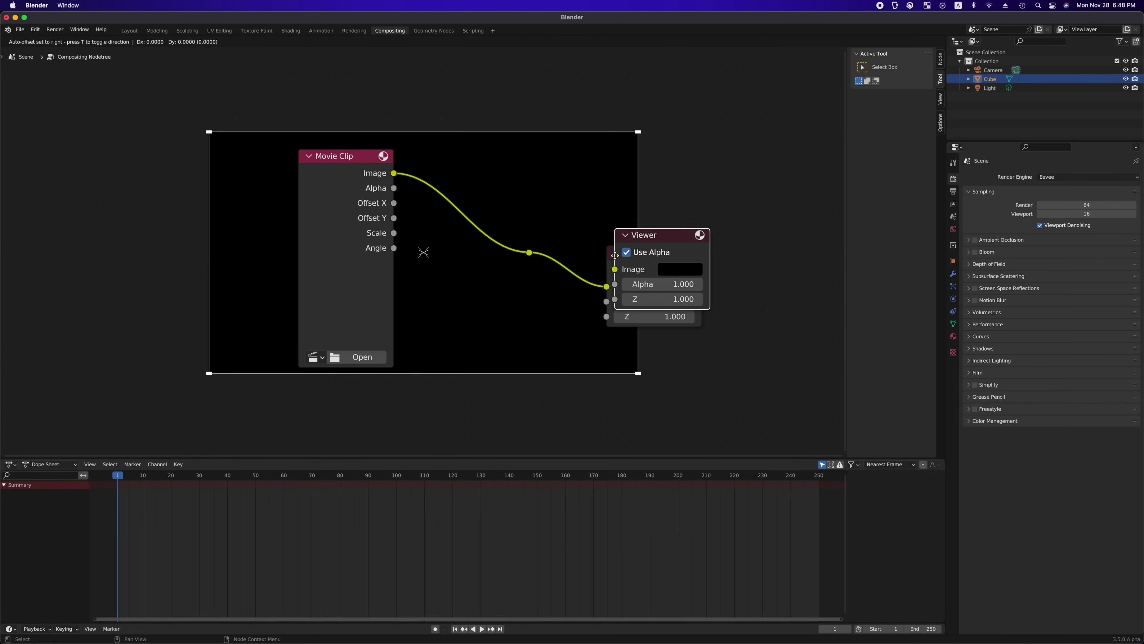
{"action": "left_click", "coordinate": [624, 173]}
{"action": "left_click_drag", "start_coordinate": [529, 252], "coordinate": [618, 185]}
{"action": "left_click_drag", "start_coordinate": [814, 115], "coordinate": [657, 298]}
{"action": "key", "text": "g"}
{"action": "key", "text": "x"}
{"action": "left_click", "coordinate": [728, 301]}
Load the green screen Anya video from the Downloads folder into the Movie Clip node
{"action": "left_click", "coordinate": [362, 356]}
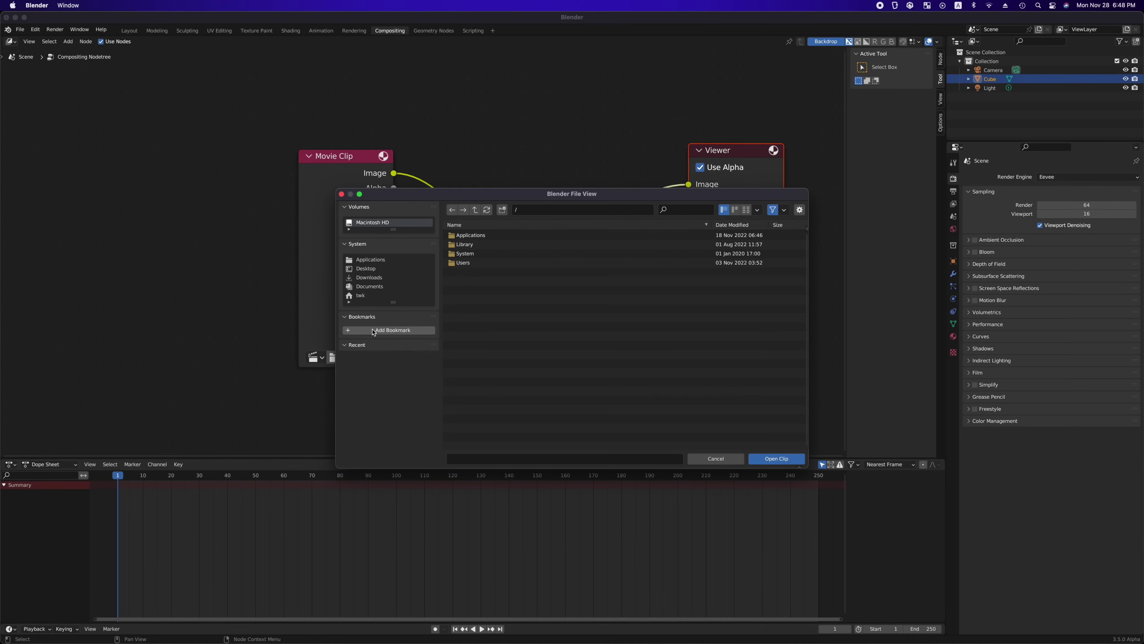
{"action": "left_click", "coordinate": [384, 283]}
{"action": "double_click", "coordinate": [494, 254]}
Move the Movie Clip node and the reroute clear of the backdrop figure and play the clip
{"action": "left_click_drag", "start_coordinate": [352, 209], "coordinate": [132, 182]}
{"action": "left_click_drag", "start_coordinate": [553, 282], "coordinate": [500, 228]}
{"action": "key", "text": "g"}
{"action": "left_click", "coordinate": [481, 80]}
{"action": "key", "text": "space"}
Add a Keying node and insert it on the link between the Movie Clip and the reroute
{"action": "key", "text": "shift+a"}
{"action": "left_click", "coordinate": [429, 309]}
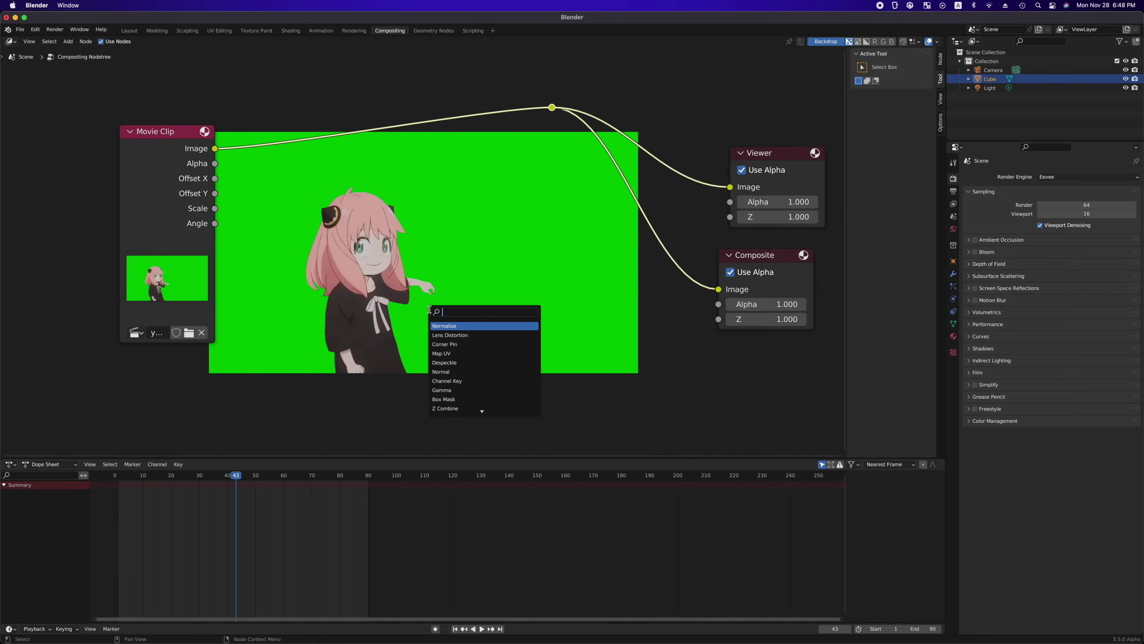
{"action": "type", "text": "ket"}
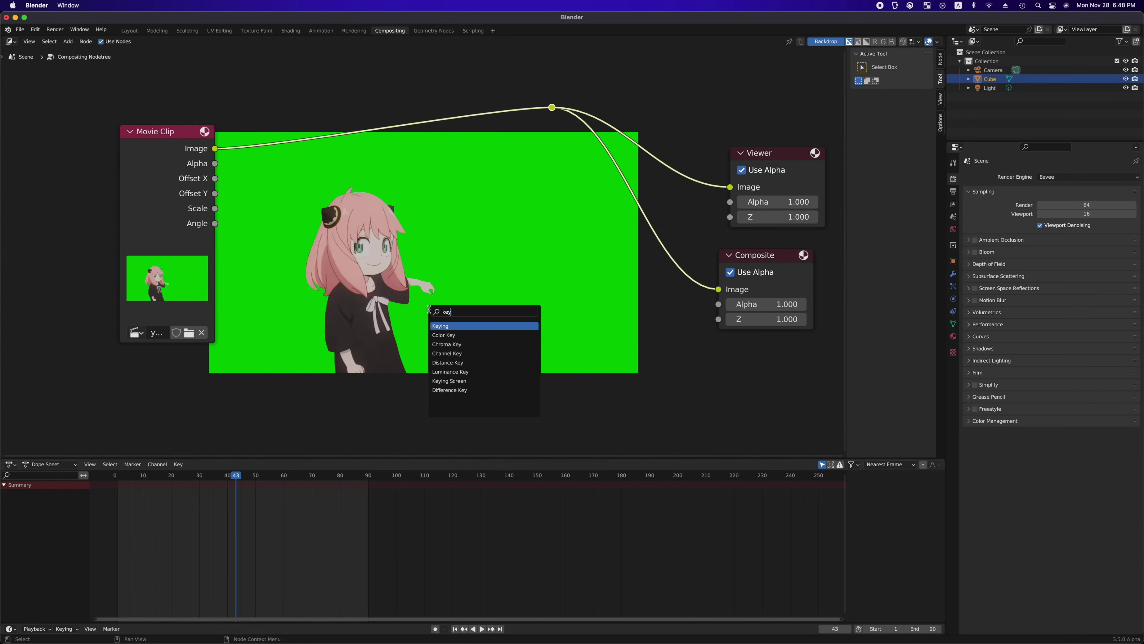
{"action": "left_click", "coordinate": [441, 381]}
{"action": "left_click", "coordinate": [221, 111]}
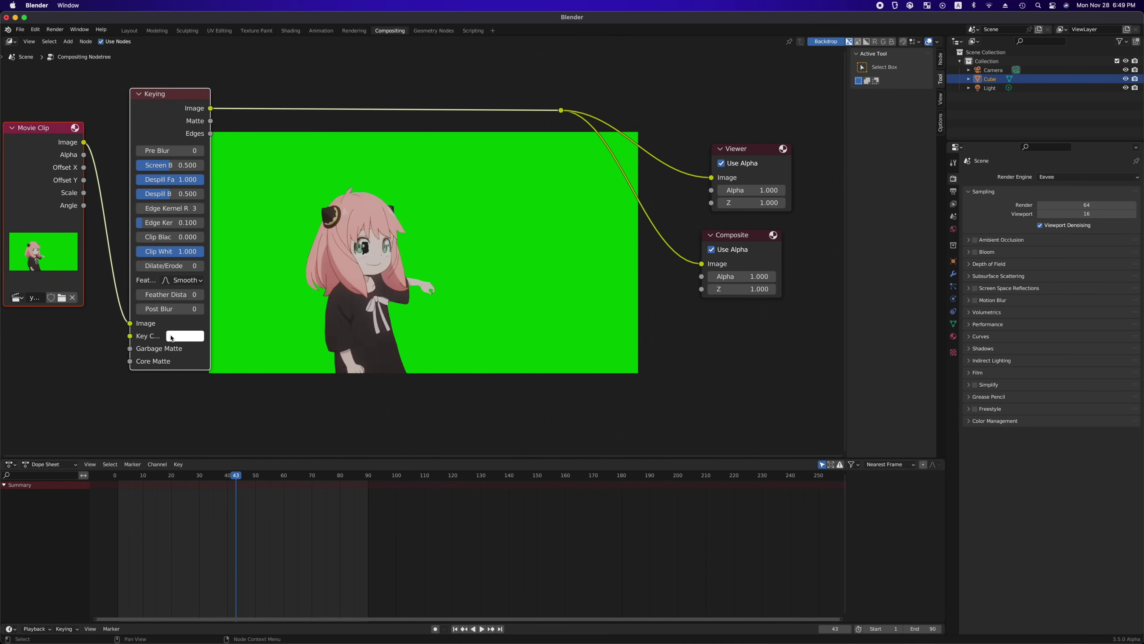
Sample the clip's green background as the Keying node's key color and set Pre Blur to 2
{"action": "left_click", "coordinate": [172, 338]}
{"action": "left_click", "coordinate": [268, 281]}
{"action": "left_click", "coordinate": [70, 259]}
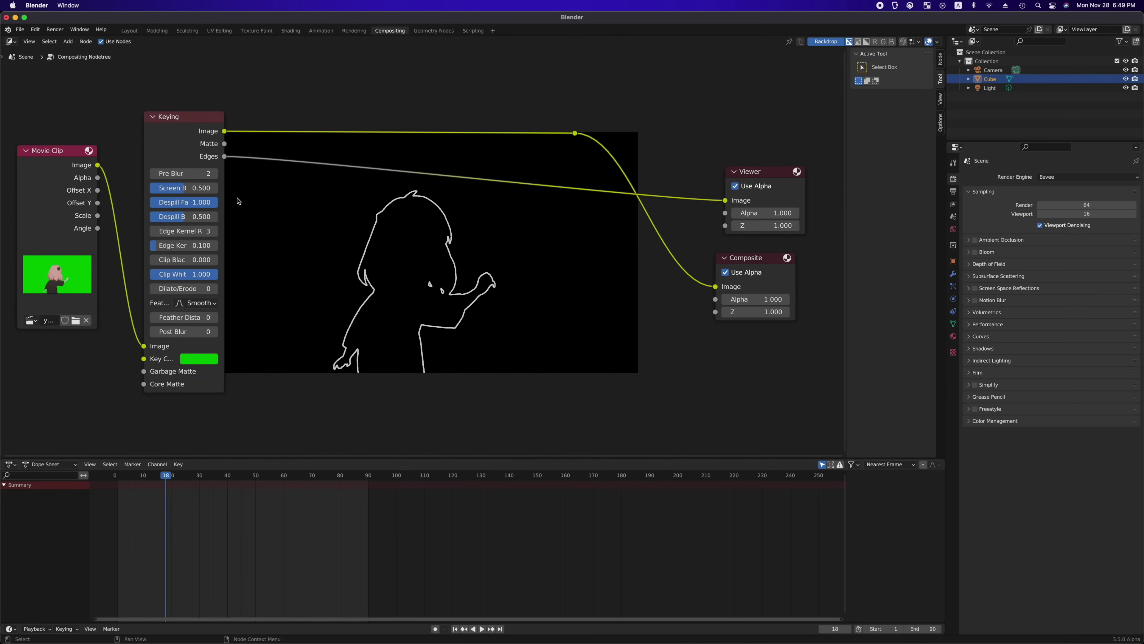
Set the Keying node's Clip Black to 0.075 and Despill Balance to 0.579, checking the matte in the Viewer before reconnecting the keyed image
{"action": "left_click_drag", "start_coordinate": [176, 261], "coordinate": [181, 261]}
{"action": "left_click_drag", "start_coordinate": [224, 144], "coordinate": [726, 200]}
{"action": "left_click_drag", "start_coordinate": [184, 219], "coordinate": [189, 220]}
{"action": "left_click_drag", "start_coordinate": [575, 133], "coordinate": [725, 200]}
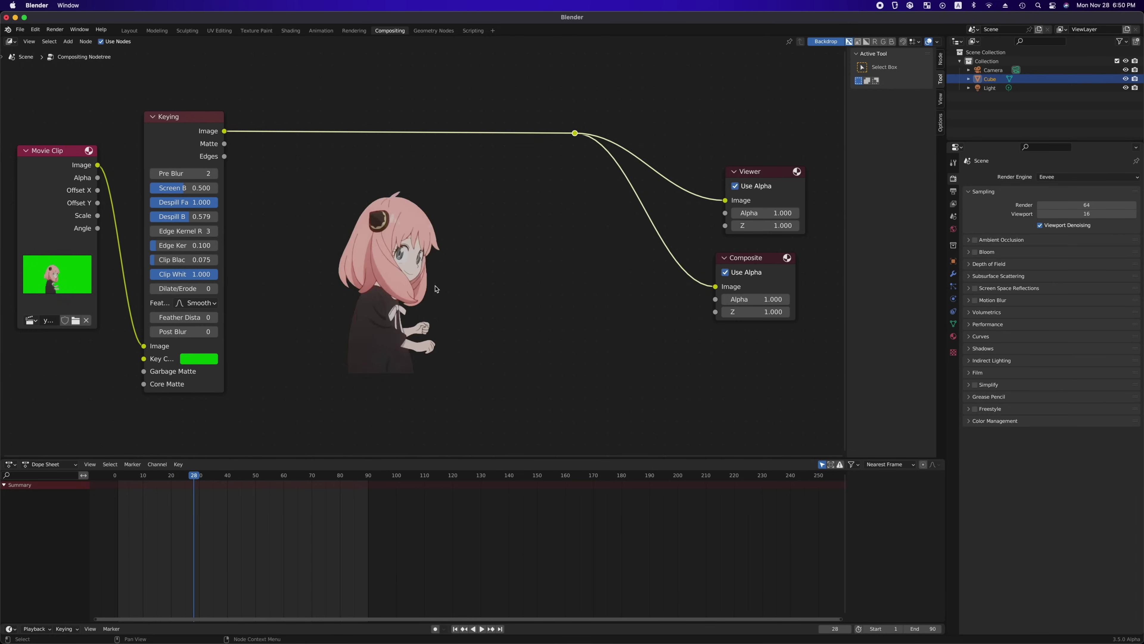
Set the frame rate to 30 fps and the output path to a file named anya in Downloads
{"action": "scroll", "coordinate": [431, 272], "scroll_direction": "right", "scroll_amount": 3}
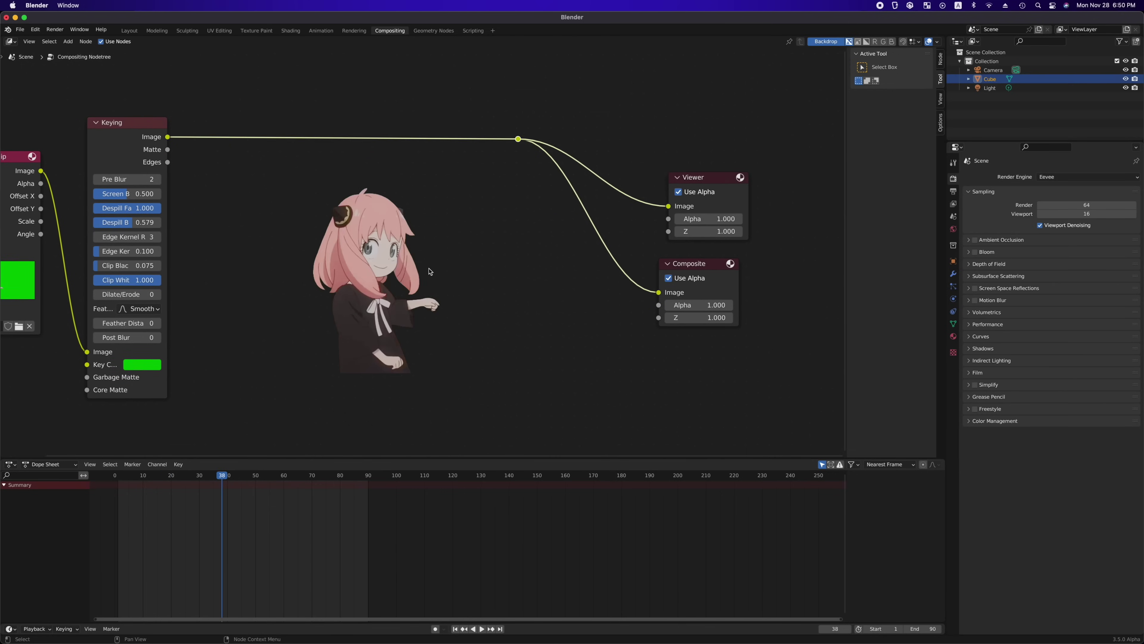
{"action": "left_click", "coordinate": [954, 191]}
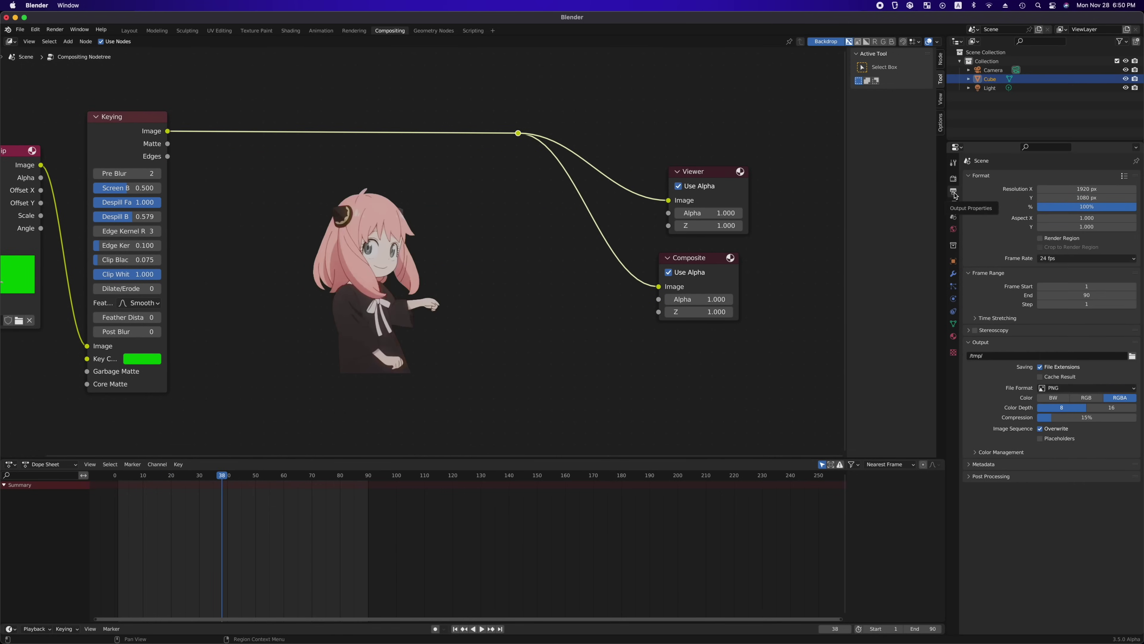
{"action": "left_click", "coordinate": [1077, 259]}
{"action": "left_click", "coordinate": [1058, 302]}
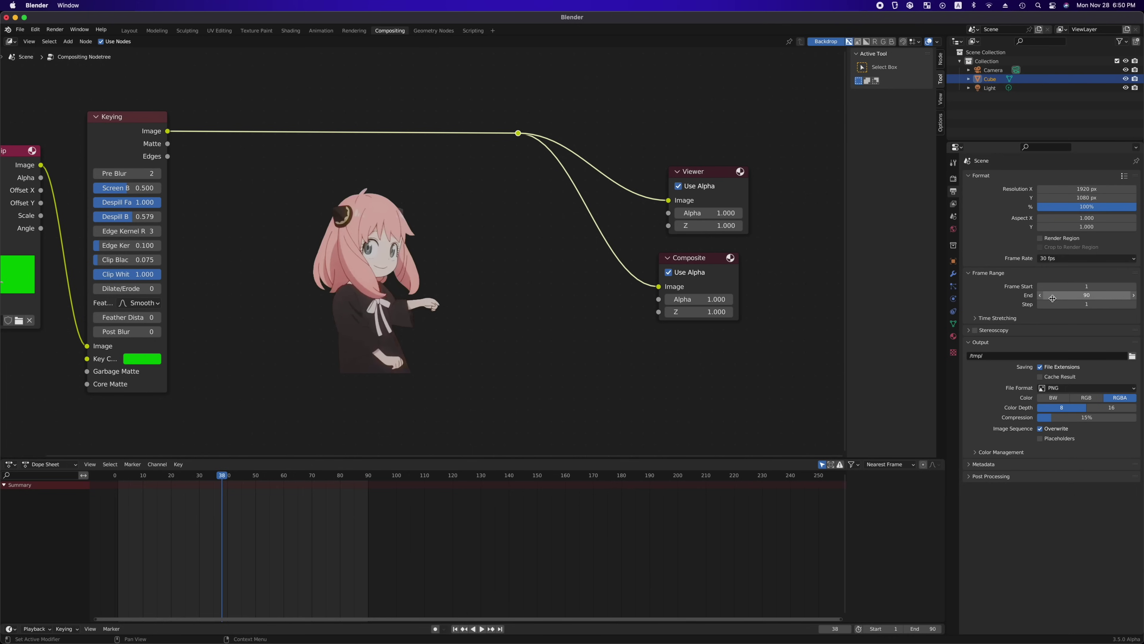
{"action": "scroll", "coordinate": [543, 318], "scroll_direction": "left", "scroll_amount": 3}
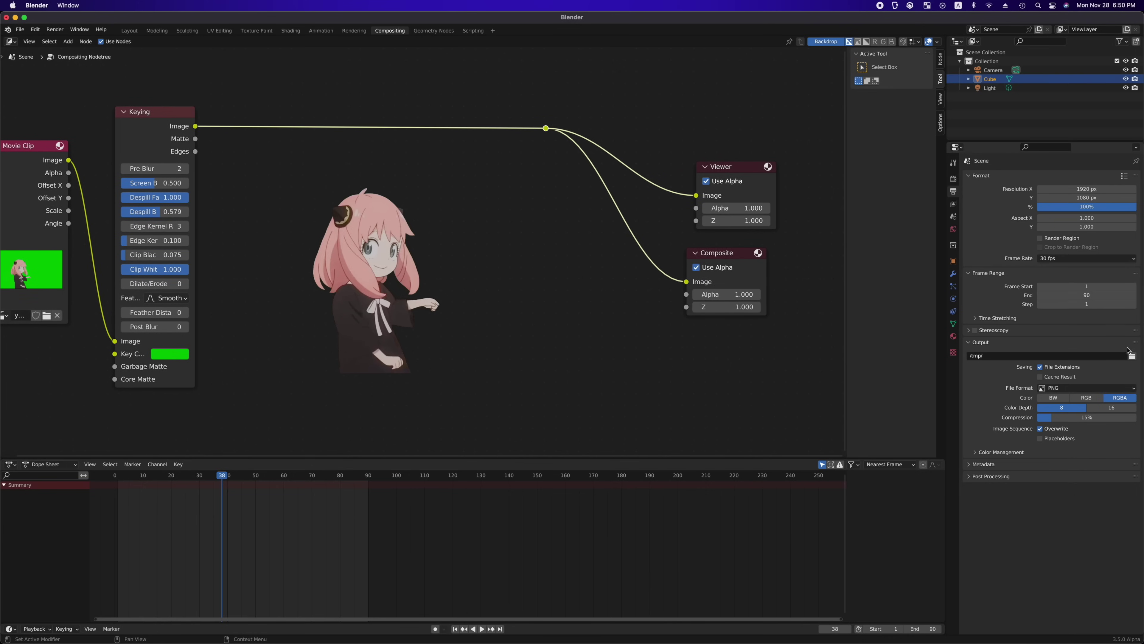
{"action": "left_click", "coordinate": [1132, 356]}
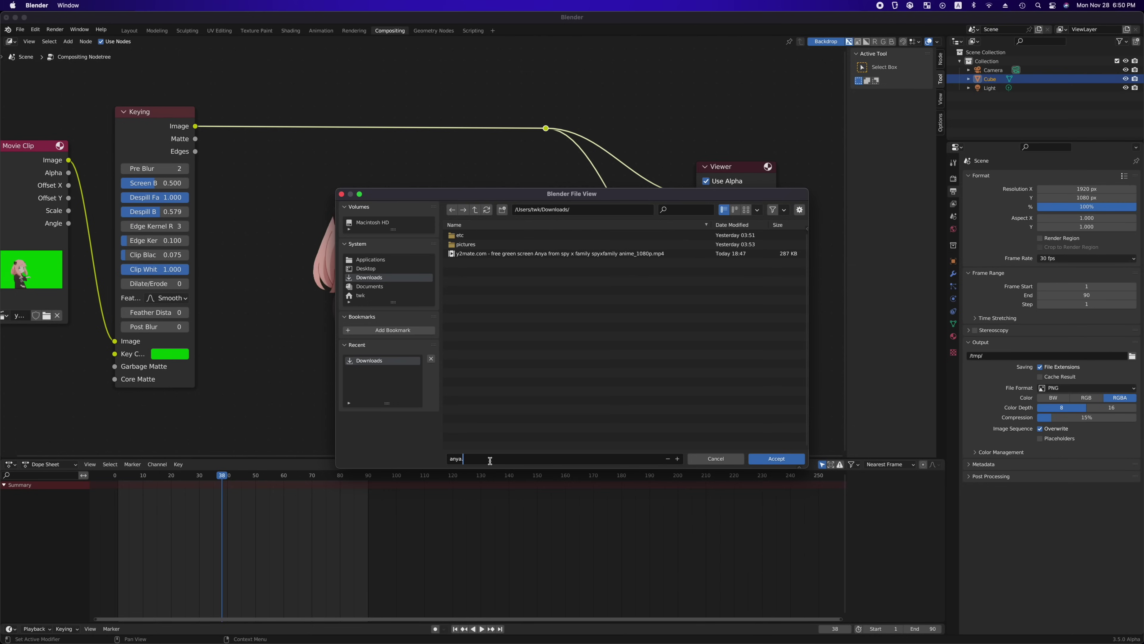
{"action": "left_click", "coordinate": [777, 458]}
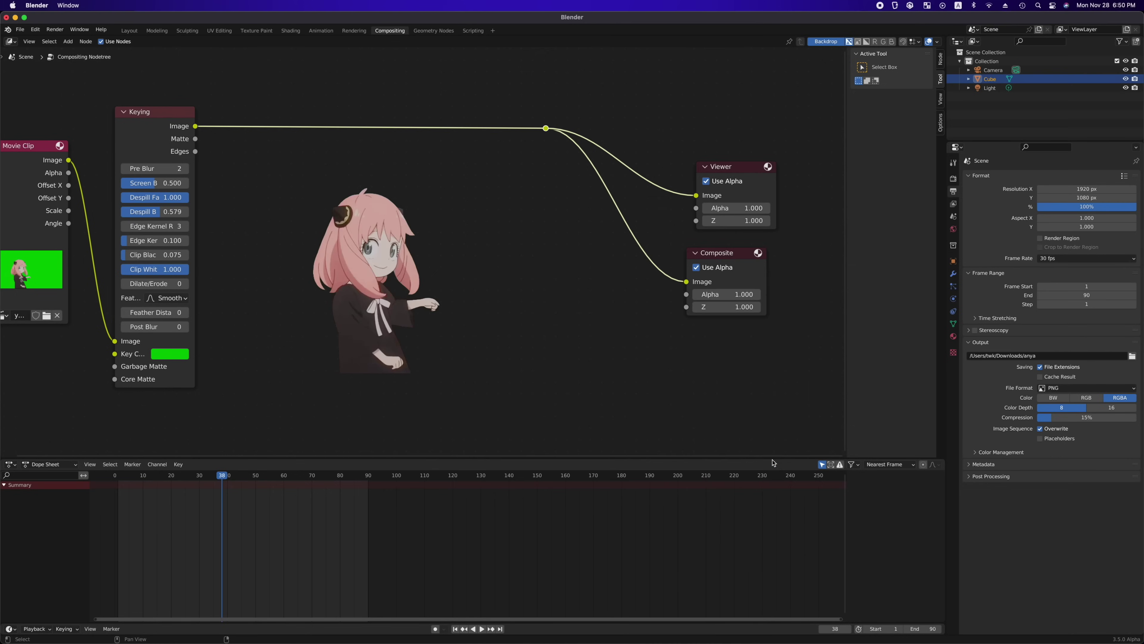
Set the output file format to FFmpeg Video with an MPEG-4 container
{"action": "left_click", "coordinate": [1061, 389]}
{"action": "left_click", "coordinate": [1097, 435]}
{"action": "left_click", "coordinate": [987, 423]}
{"action": "left_click", "coordinate": [1065, 437]}
{"action": "left_click", "coordinate": [1058, 466]}
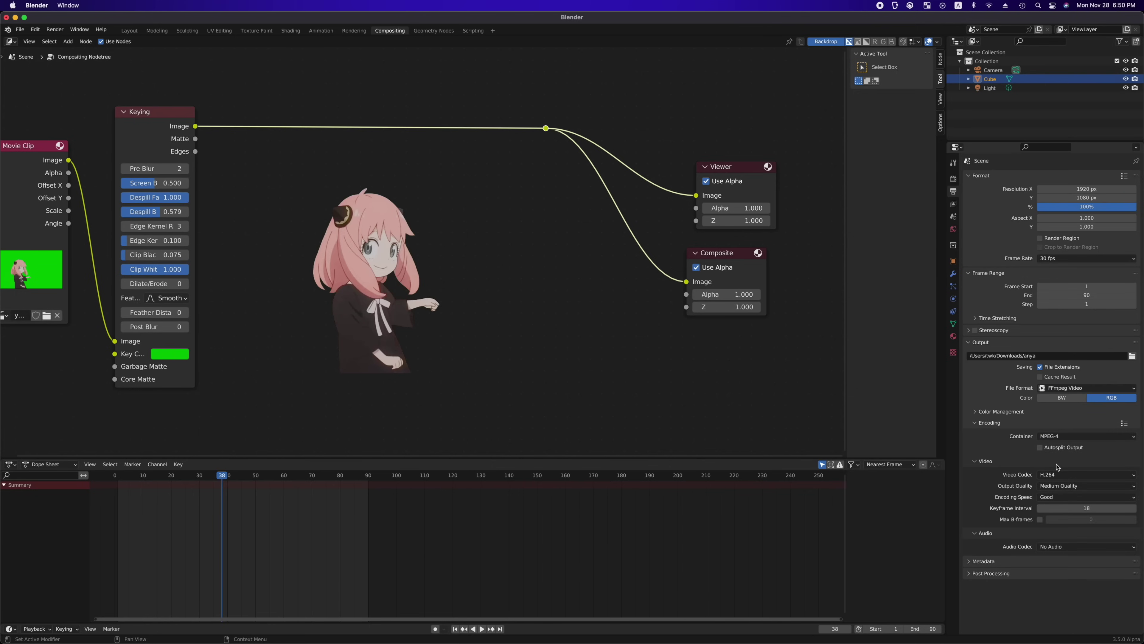
Render the keyed clip as an animation
{"action": "left_click", "coordinate": [508, 323]}
{"action": "middle_click_drag", "start_coordinate": [508, 322], "coordinate": [515, 312]}
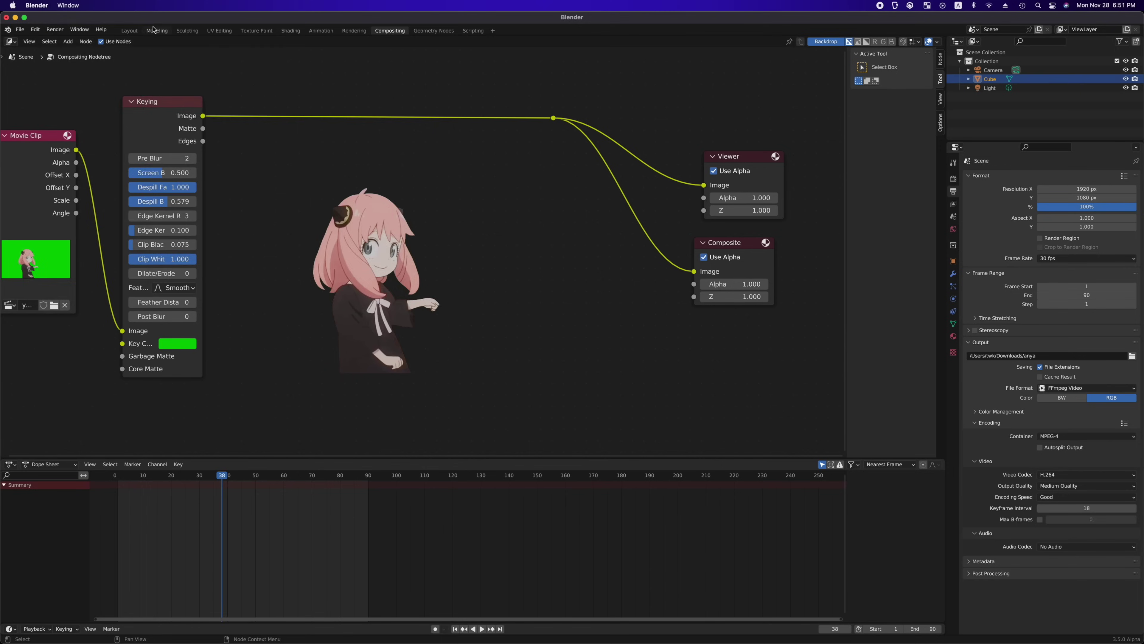
{"action": "left_click", "coordinate": [55, 30]}
{"action": "left_click", "coordinate": [66, 50]}
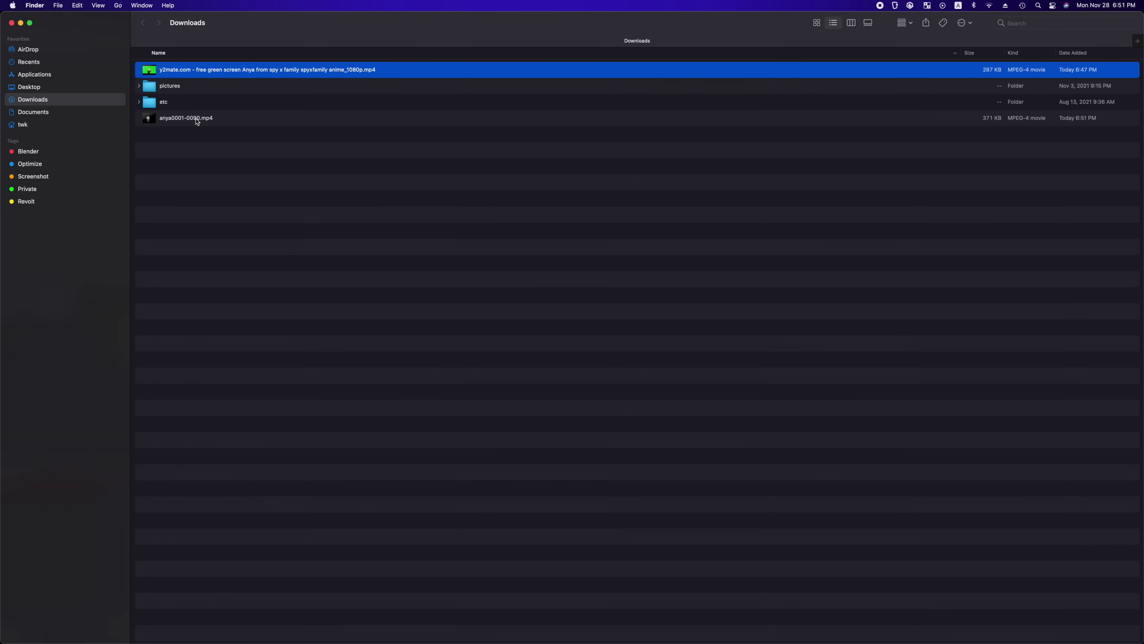
Play the rendered anya0001-0090.mp4 from Downloads in QuickTime Player and close it
{"action": "double_click", "coordinate": [197, 120]}
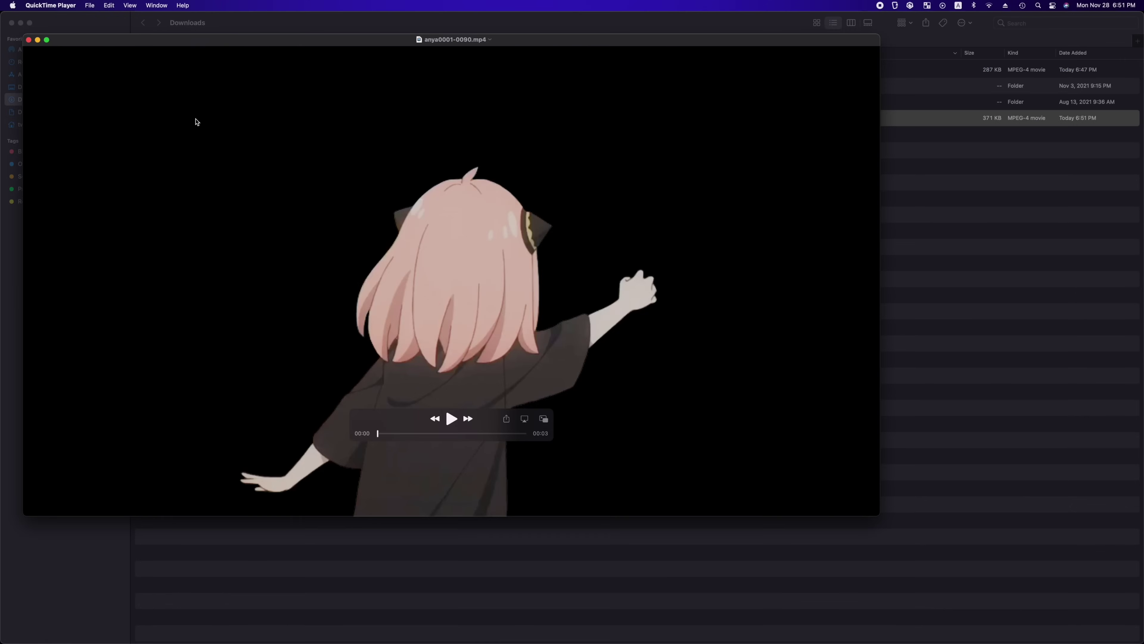
{"action": "key", "text": "space"}
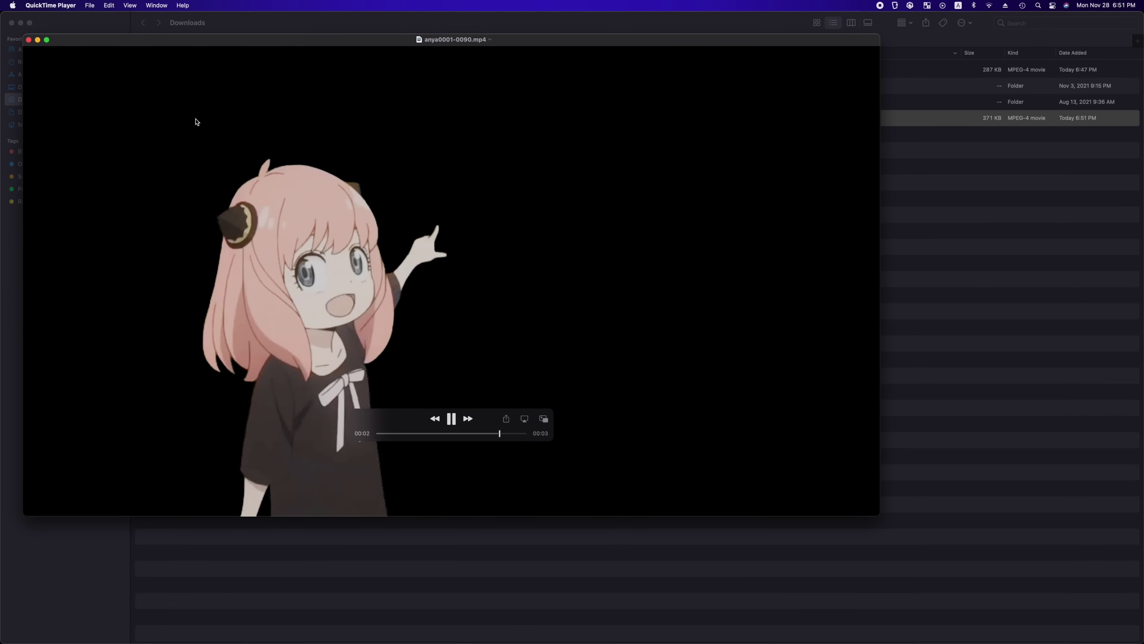
{"action": "left_click", "coordinate": [29, 40]}
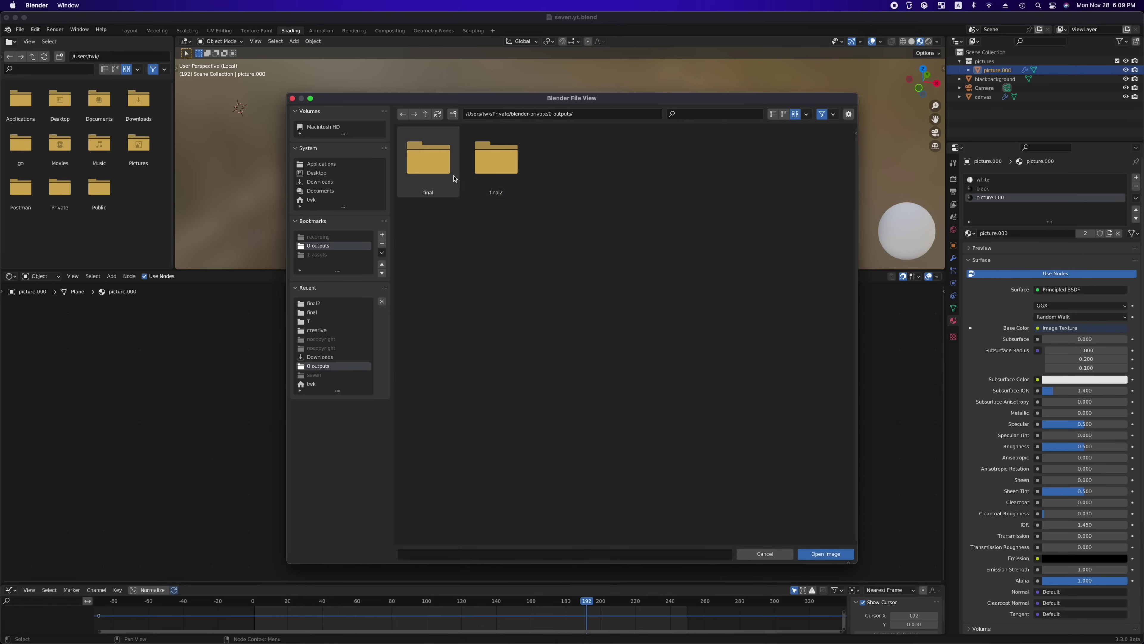
Load skull.mp4 from the final2 folder into the picture material's image texture in Blender
{"action": "double_click", "coordinate": [496, 160]}
{"action": "left_click", "coordinate": [616, 166]}
{"action": "double_click", "coordinate": [616, 166]}
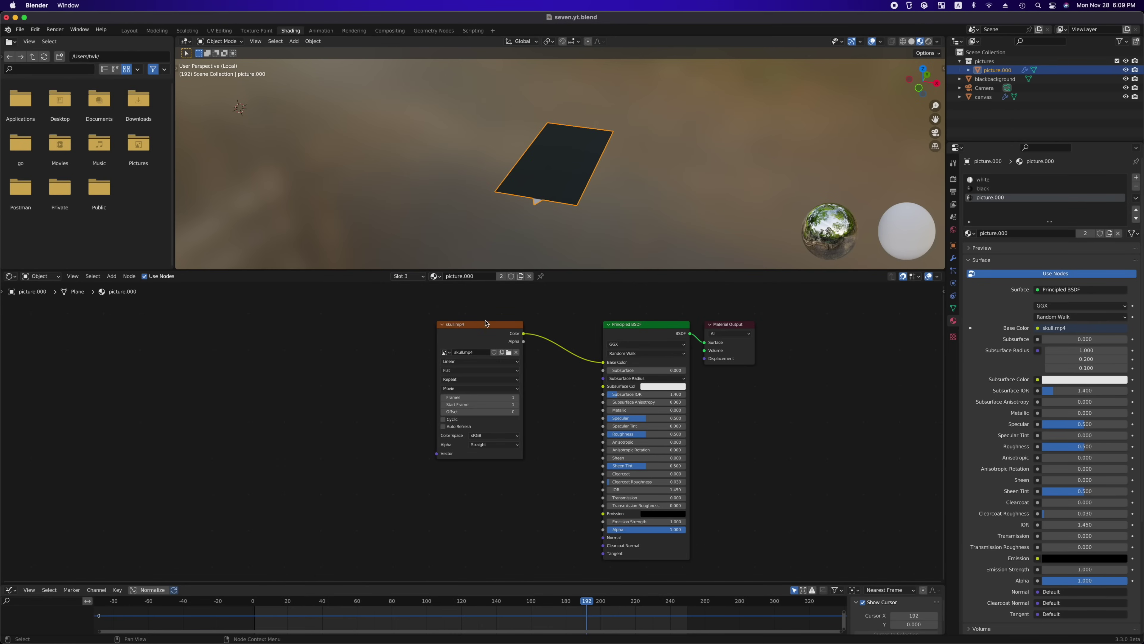
Add Texture Coordinate and Mapping nodes to the skull.mp4 texture using Object coordinates, and set the texture's extension to Clip
{"action": "key", "text": "ctrl+t"}
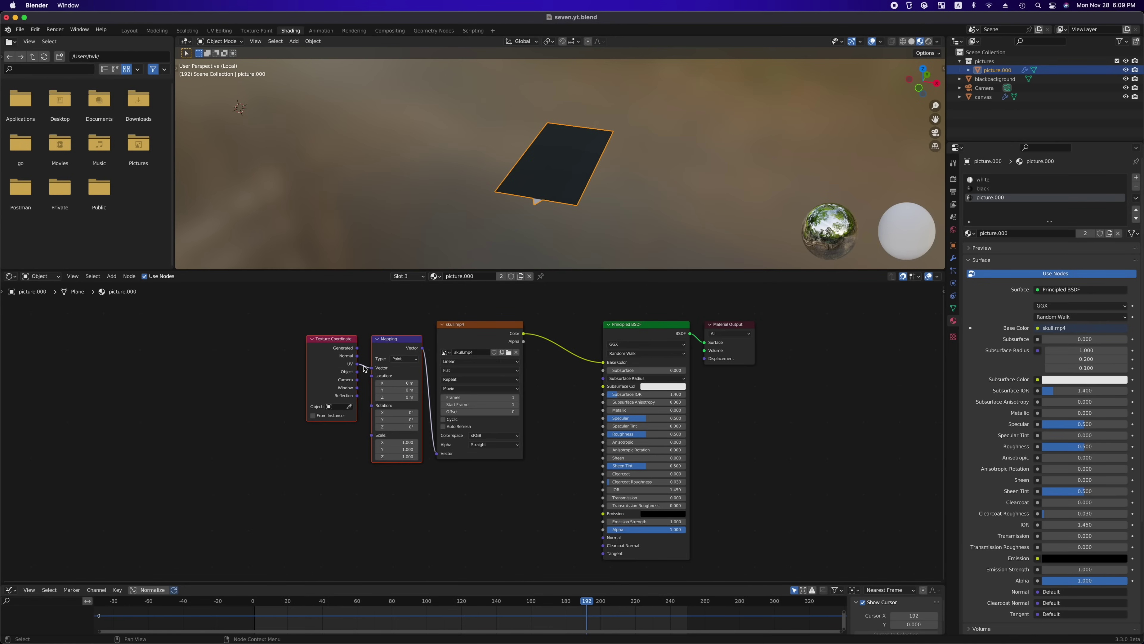
{"action": "left_click_drag", "start_coordinate": [357, 372], "coordinate": [371, 368]}
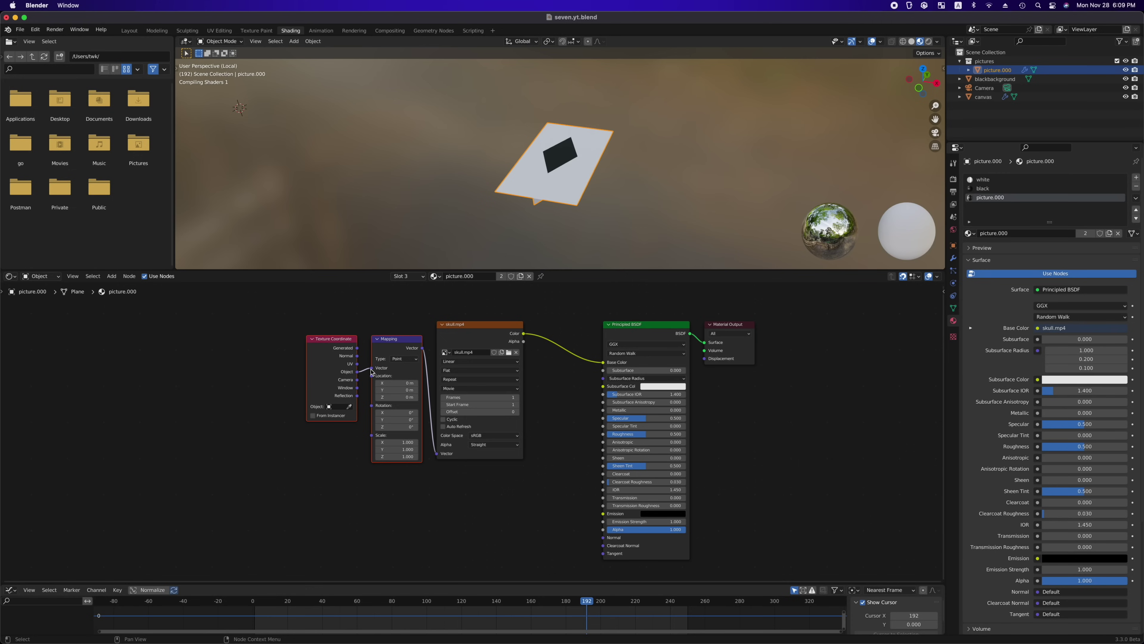
{"action": "key", "text": "KP_7"}
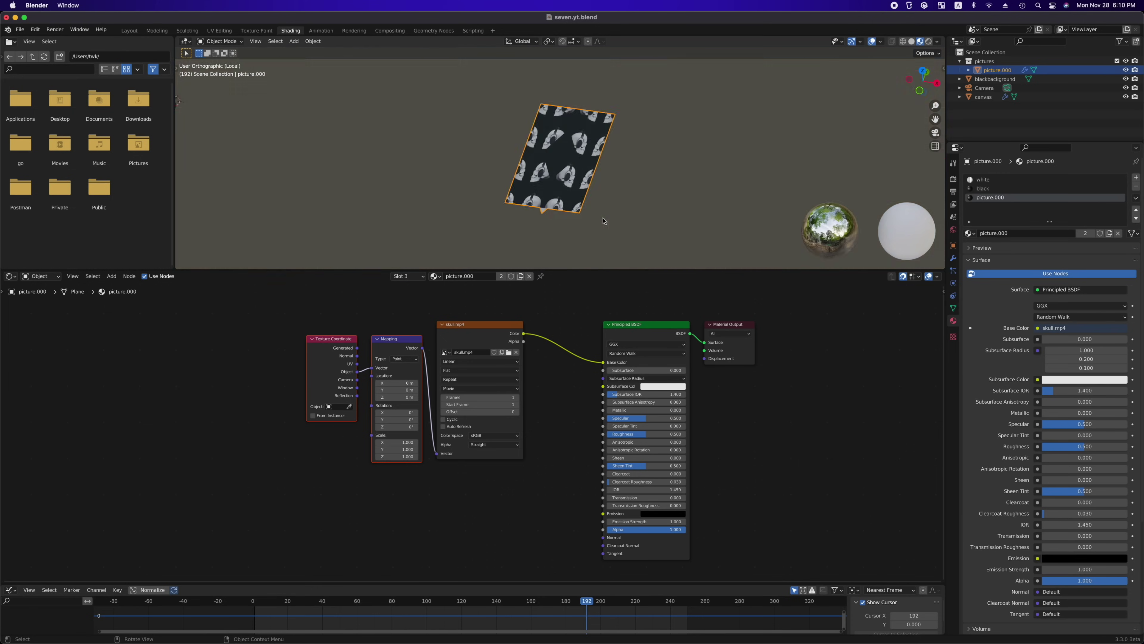
{"action": "scroll", "coordinate": [646, 197], "scroll_direction": "up", "scroll_amount": 2}
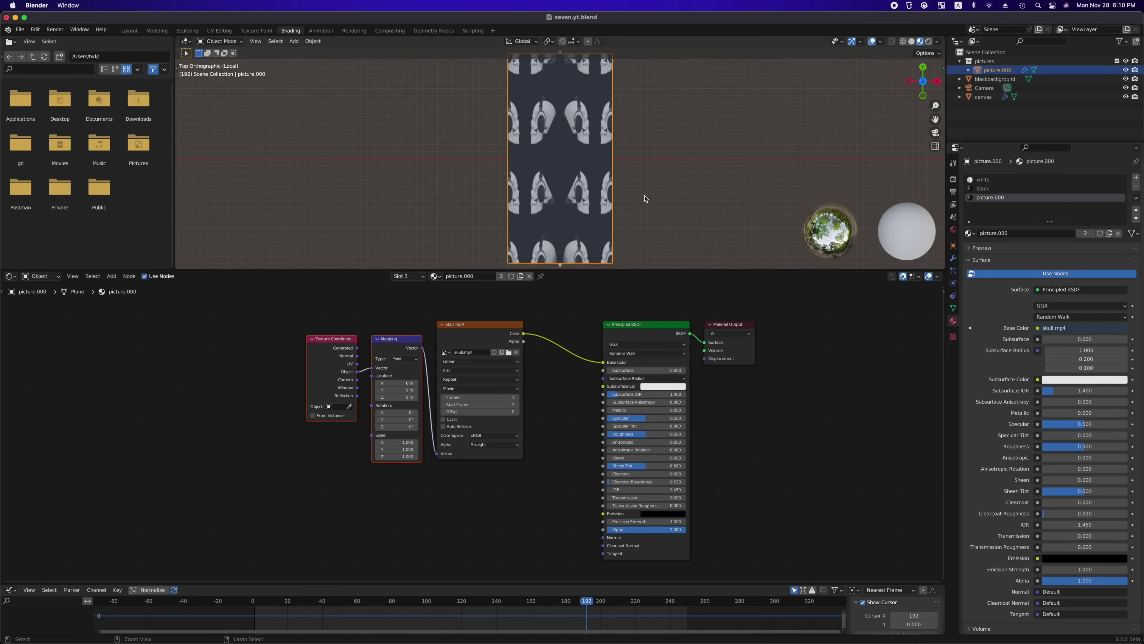
{"action": "left_click", "coordinate": [502, 373]}
{"action": "left_click", "coordinate": [493, 380]}
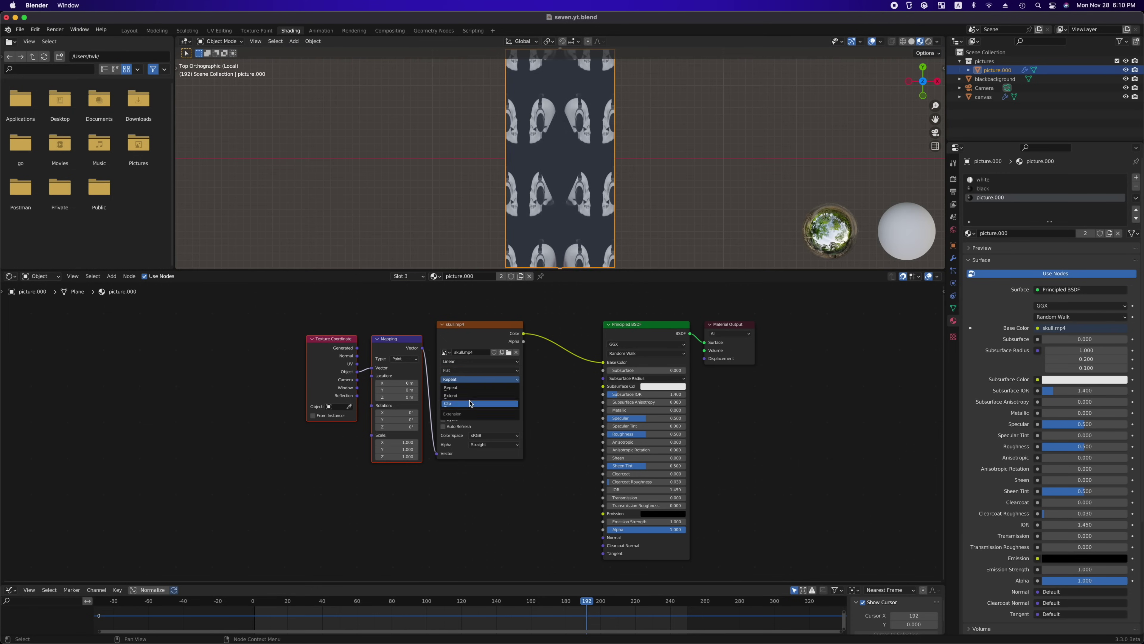
{"action": "left_click", "coordinate": [470, 403]}
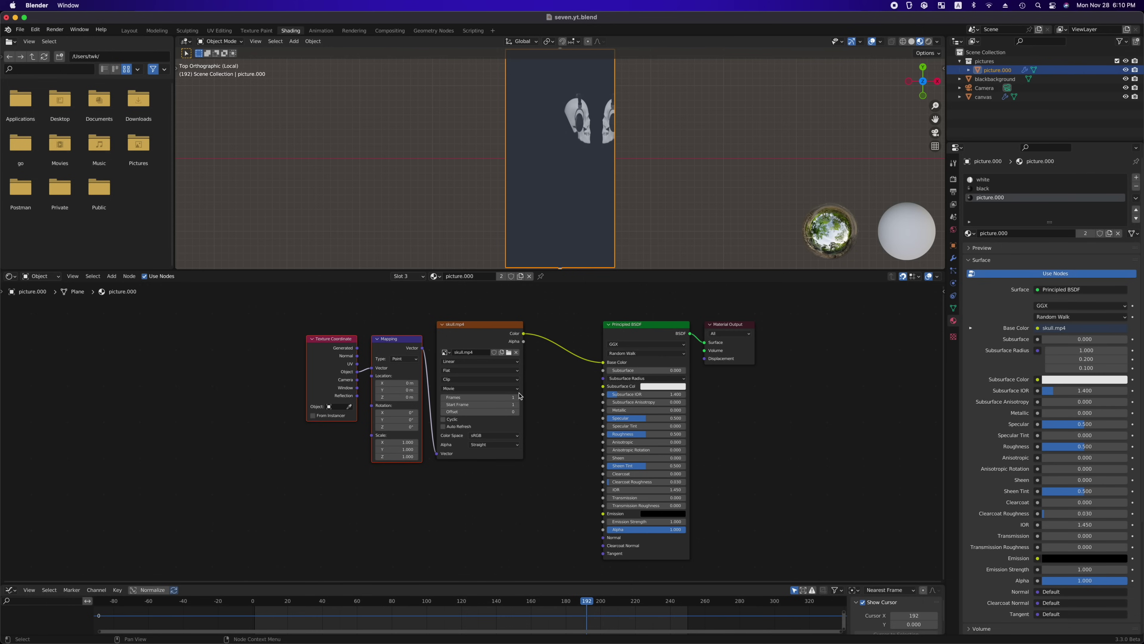
Set the skull.mp4 texture to 25 frames with Cyclic and Auto Refresh enabled, and preview the playback
{"action": "left_click", "coordinate": [503, 397]}
{"action": "type", "text": "25"}
{"action": "key", "text": "Return"}
{"action": "left_click", "coordinate": [456, 422]}
{"action": "left_click", "coordinate": [457, 427]}
{"action": "key", "text": "space"}
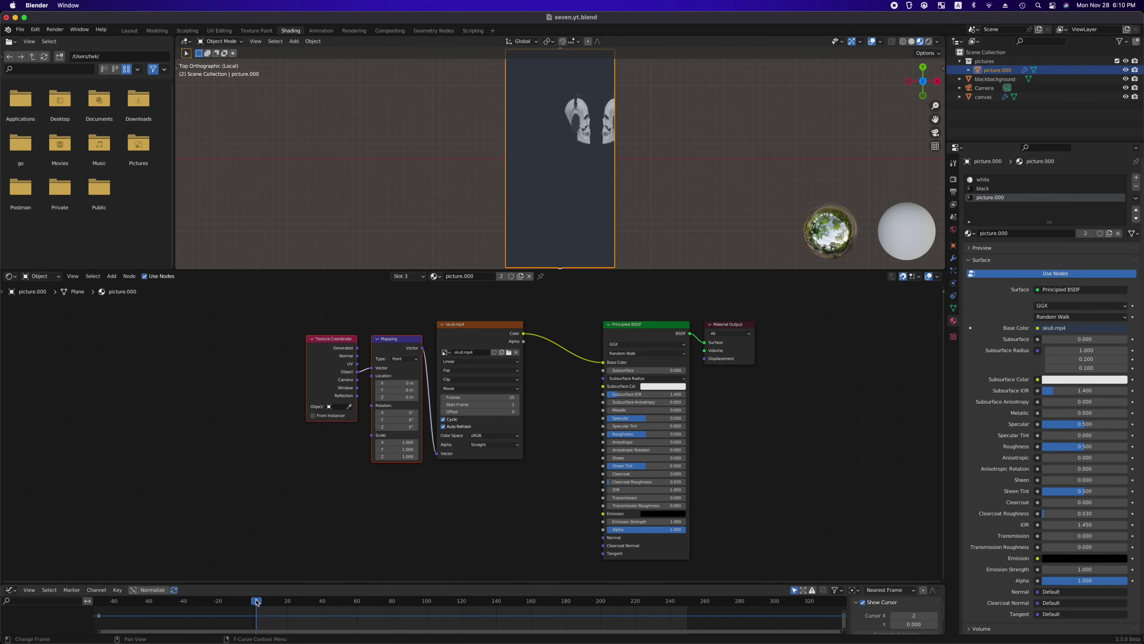
{"action": "key", "text": "space"}
Set the skull.mp4 texture's frame offset to 6 and preview the playback again
{"action": "left_click", "coordinate": [486, 412]}
{"action": "type", "text": "6"}
{"action": "key", "text": "Return"}
{"action": "key", "text": "space"}
{"action": "key", "text": "space"}
Align the Texture Coordinate and Mapping nodes with the texture and connect the skull.mp4 Color output to the Principled BSDF's Alpha
{"action": "left_click_drag", "start_coordinate": [408, 314], "coordinate": [344, 361]}
{"action": "left_click_drag", "start_coordinate": [343, 338], "coordinate": [343, 325]}
{"action": "left_click", "coordinate": [557, 367]}
{"action": "left_click_drag", "start_coordinate": [524, 341], "coordinate": [605, 530]}
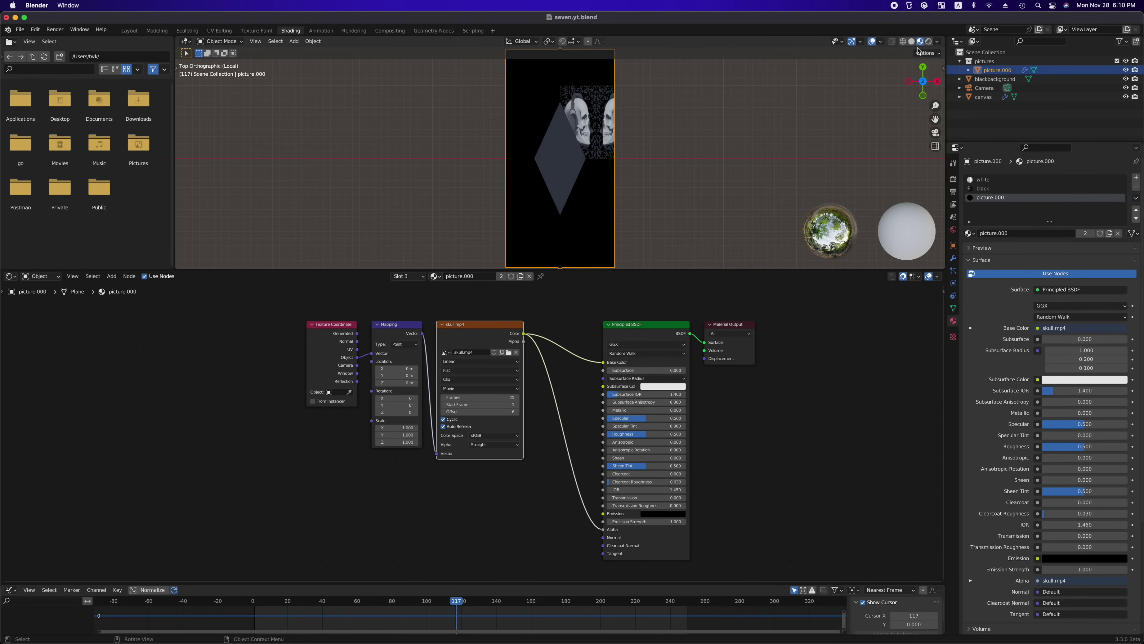
Switch the viewport to Rendered shading and set the material's Blend Mode to Alpha Clip with a clip threshold of 0.001
{"action": "left_click", "coordinate": [929, 42]}
{"action": "scroll", "coordinate": [676, 244], "scroll_direction": "down", "scroll_amount": 5}
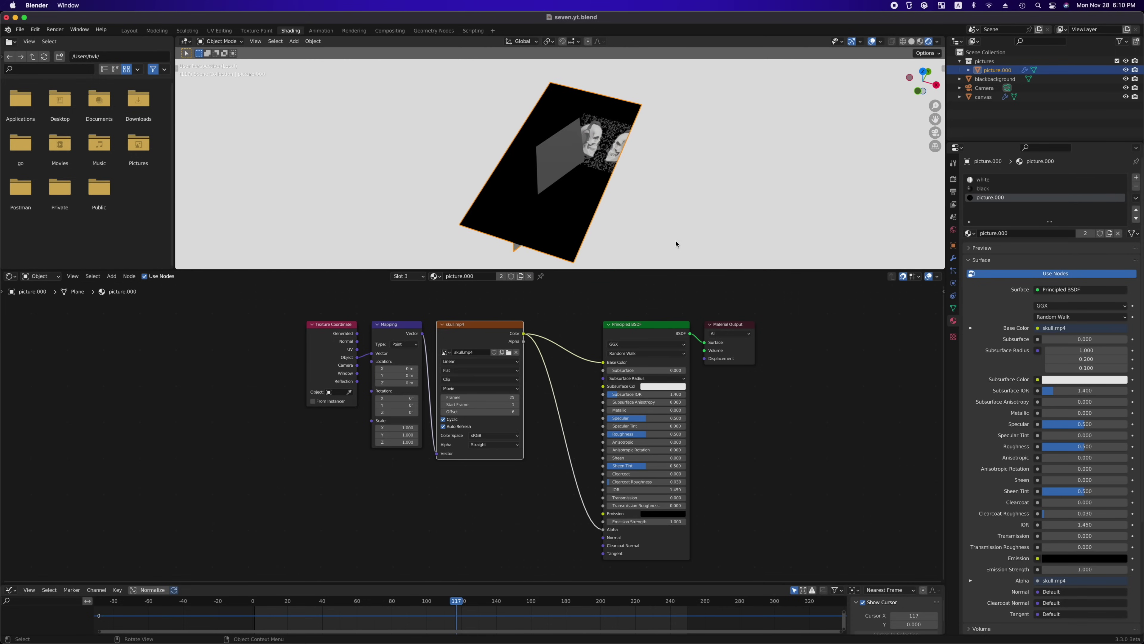
{"action": "scroll", "coordinate": [676, 244], "scroll_direction": "up", "scroll_amount": 5, "text": "ctrl"}
{"action": "scroll", "coordinate": [675, 244], "scroll_direction": "right", "scroll_amount": 3}
{"action": "scroll", "coordinate": [676, 244], "scroll_direction": "up", "scroll_amount": 2, "text": "ctrl"}
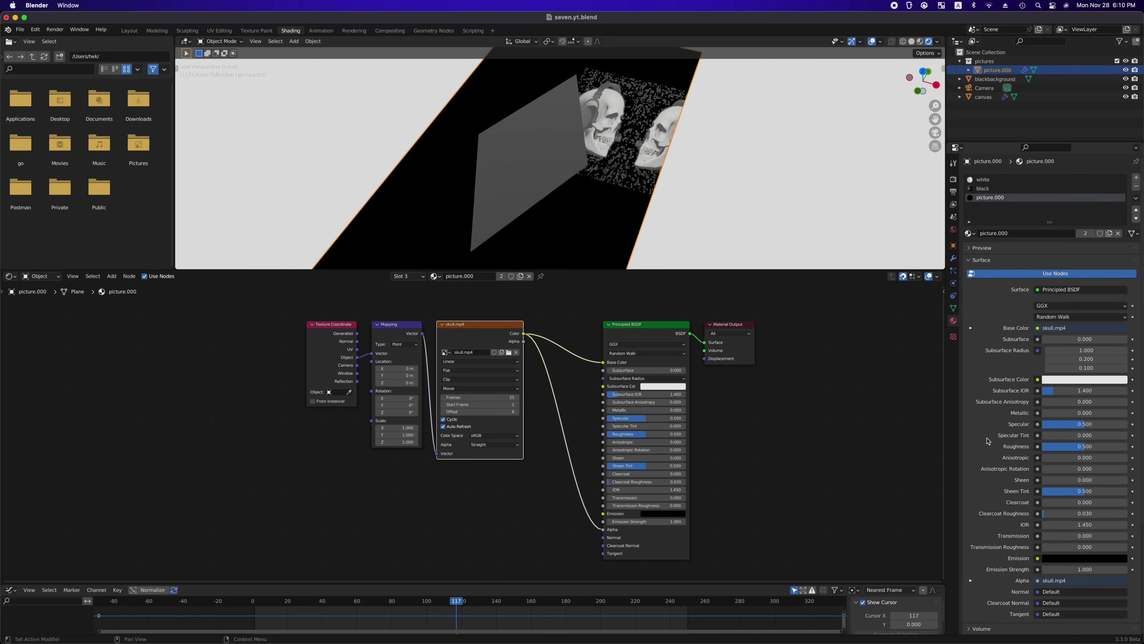
{"action": "scroll", "coordinate": [999, 459], "scroll_direction": "down", "scroll_amount": 6}
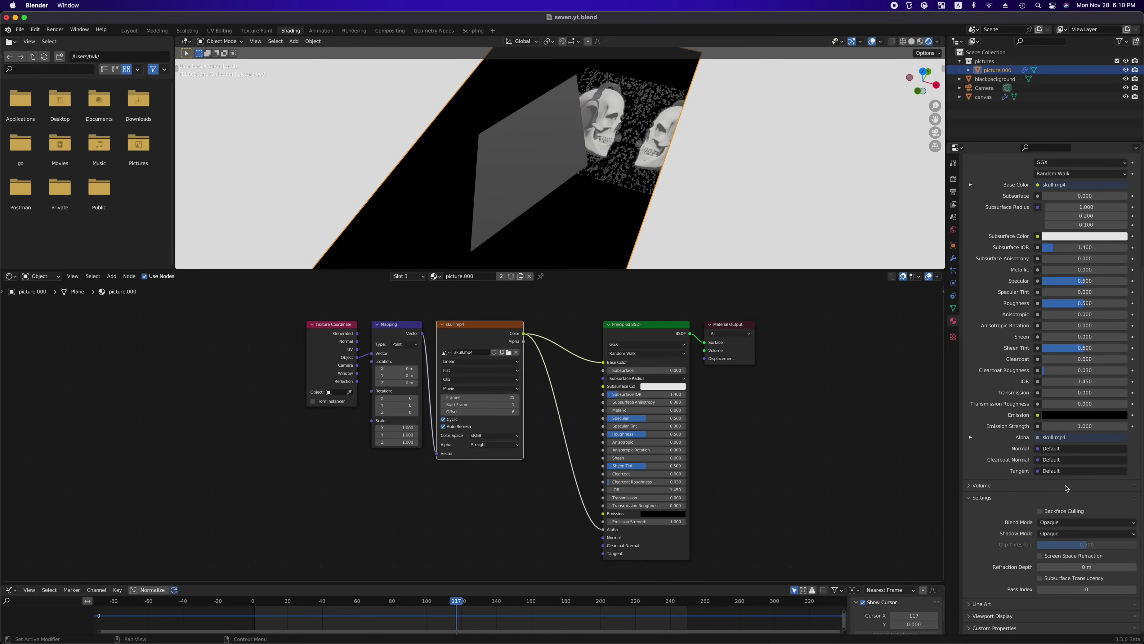
{"action": "left_click", "coordinate": [1066, 522]}
{"action": "left_click", "coordinate": [1066, 543]}
{"action": "left_click_drag", "start_coordinate": [1084, 547], "coordinate": [1038, 544]}
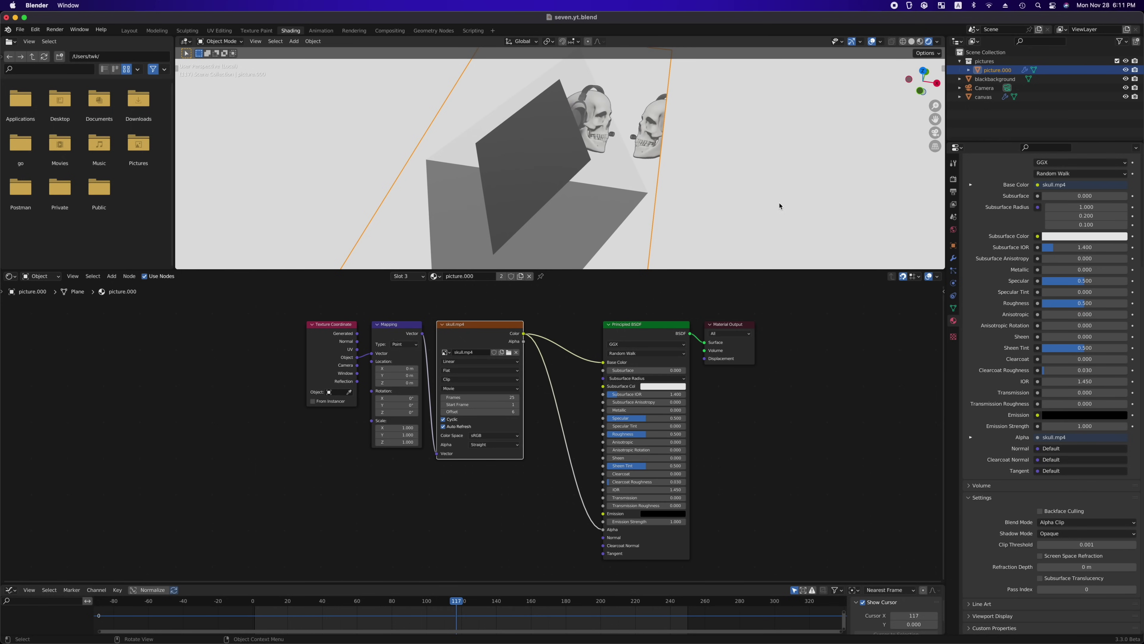
Move the Texture Coordinate and Mapping nodes away from the texture and group them into a node group named mirroring
{"action": "scroll", "coordinate": [780, 204], "scroll_direction": "up", "scroll_amount": 5}
{"action": "key", "text": "grave"}
{"action": "key", "text": "8"}
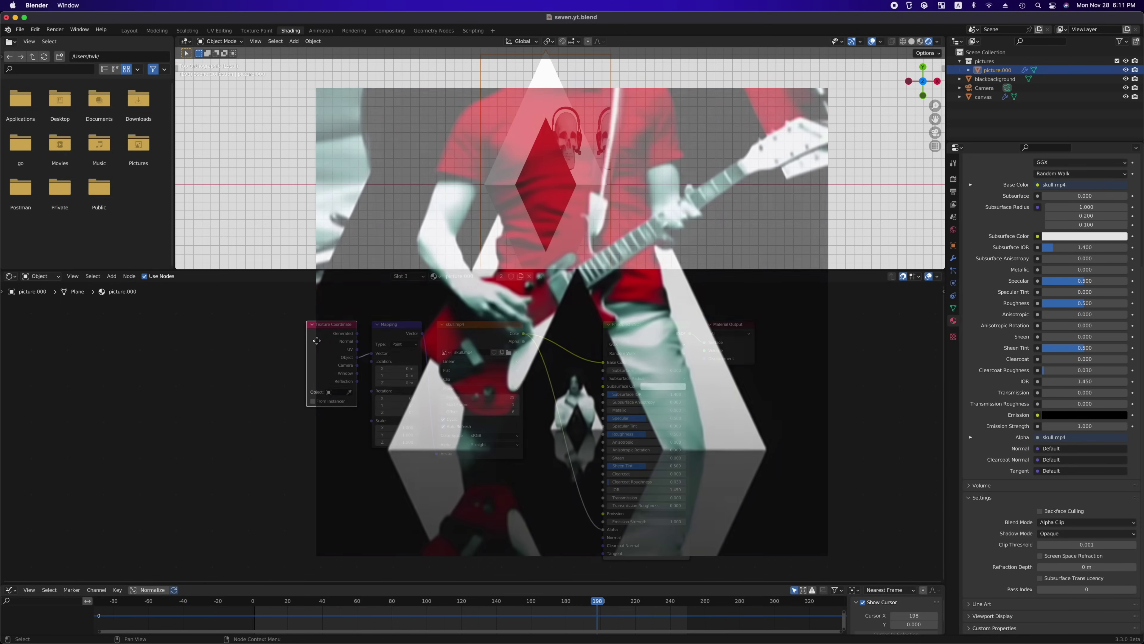
{"action": "left_click_drag", "start_coordinate": [314, 340], "coordinate": [163, 338]}
{"action": "left_click_drag", "start_coordinate": [378, 346], "coordinate": [233, 346]}
{"action": "left_click_drag", "start_coordinate": [286, 322], "coordinate": [161, 452]}
{"action": "key", "text": "ctrl+g"}
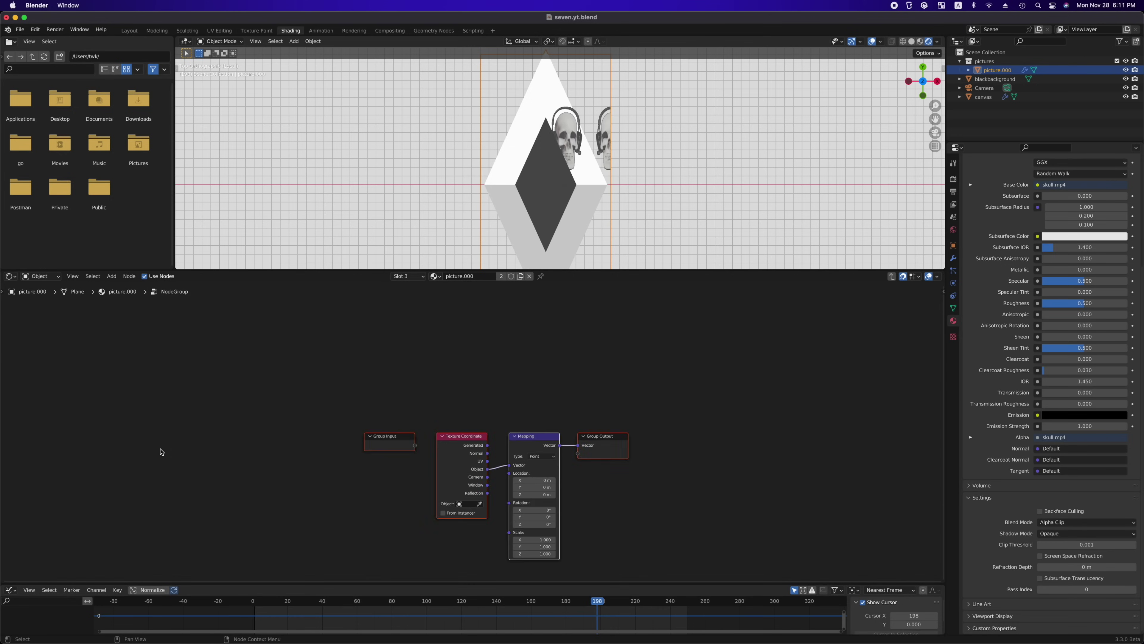
{"action": "key", "text": "Tab"}
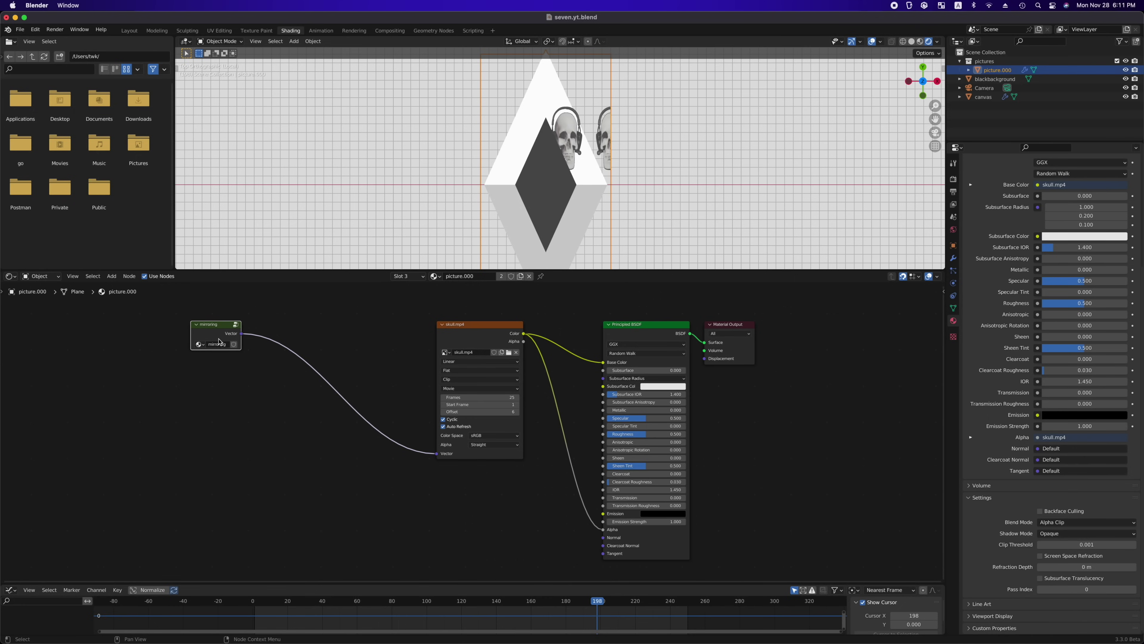
Move the mirroring group node closer to the skull.mp4 texture, enter the group and set its Mapping X location to 0.5 m
{"action": "left_click_drag", "start_coordinate": [221, 332], "coordinate": [386, 334]}
{"action": "key", "text": "Tab"}
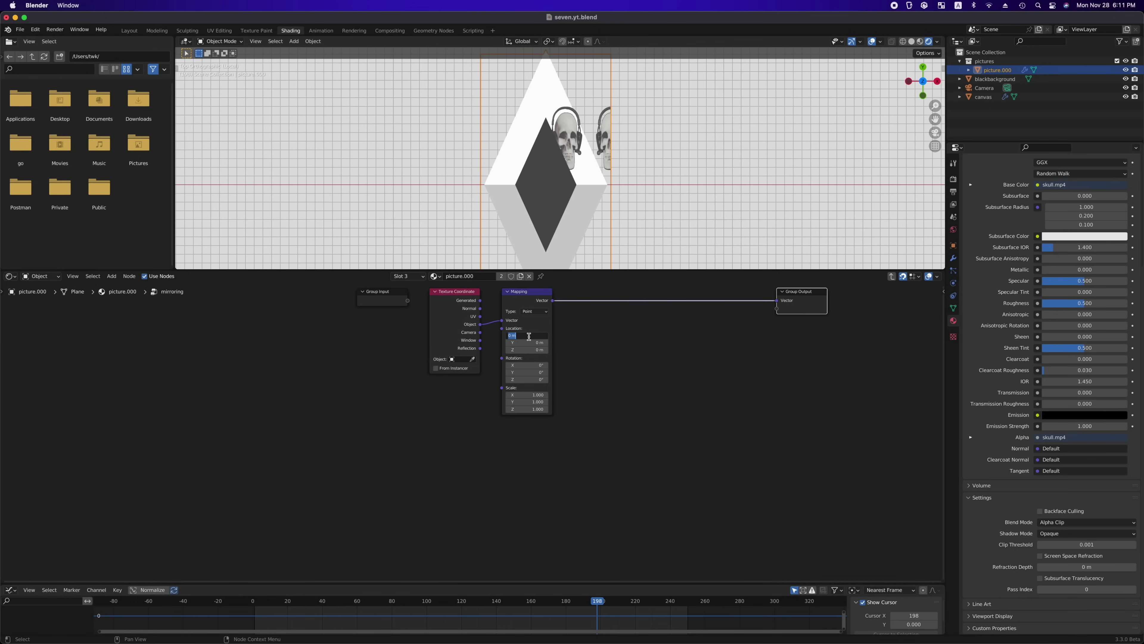
{"action": "left_click", "coordinate": [528, 336]}
{"action": "type", "text": ".5"}
{"action": "key", "text": "Return"}
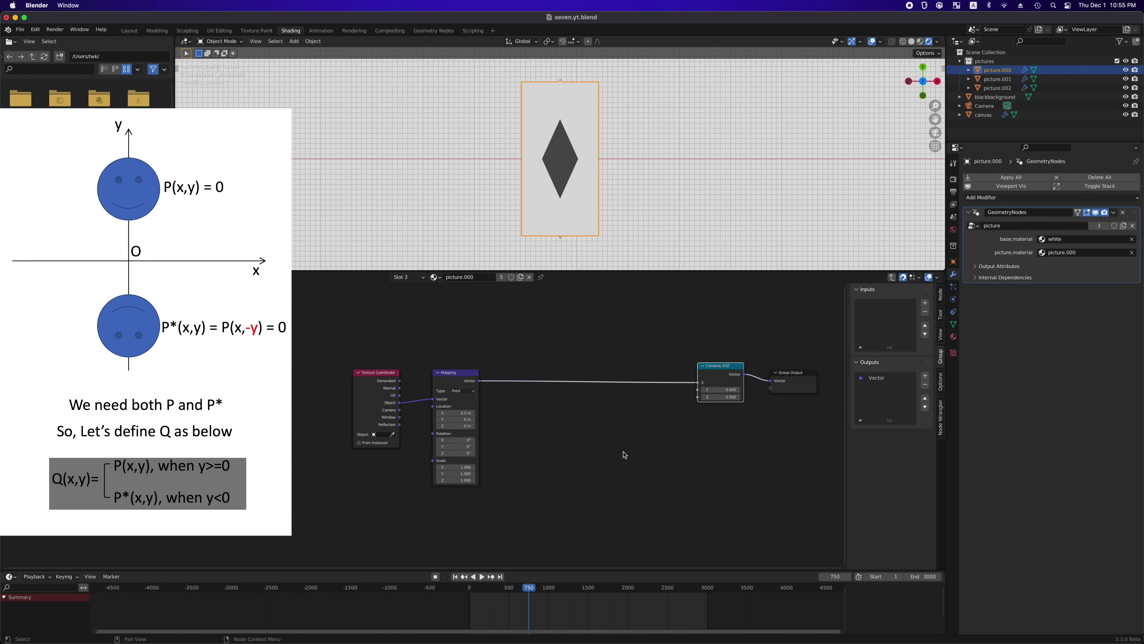
Insert a Separate XYZ node after Mapping and link its component outputs to the matching Combine XYZ inputs
{"action": "key", "text": "shift+a"}
{"action": "left_click", "coordinate": [654, 505]}
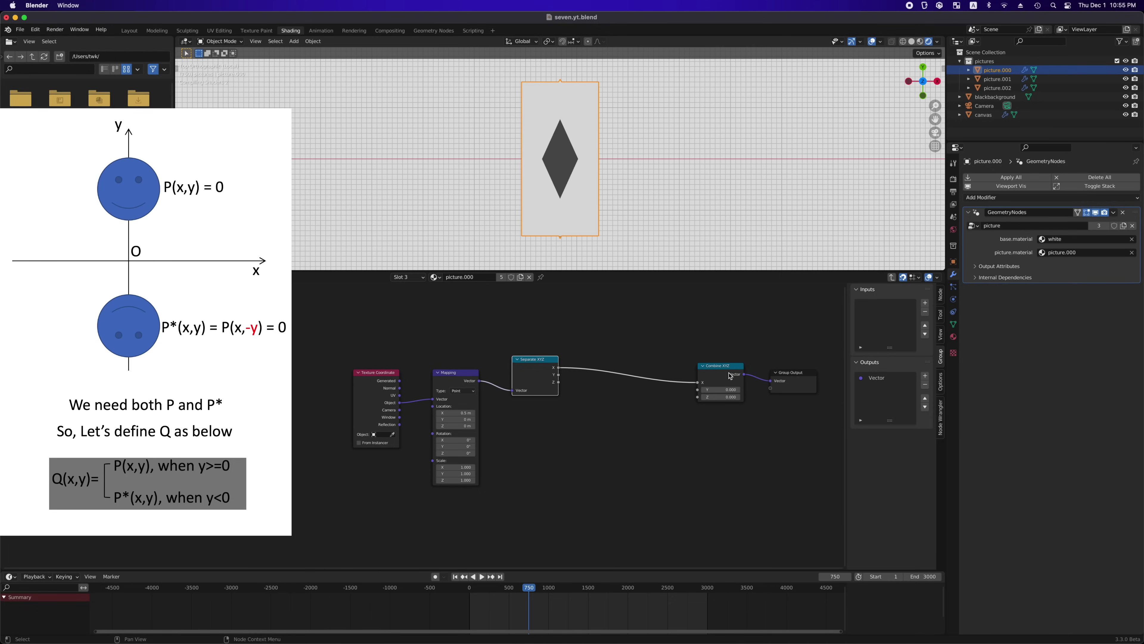
{"action": "left_click_drag", "start_coordinate": [558, 374], "coordinate": [727, 376]}
{"action": "key", "text": "f"}
Insert a Math node set to Absolute on the Y link between Separate XYZ and Combine XYZ
{"action": "key", "text": "shift+a"}
{"action": "type", "text": "smath"}
{"action": "key", "text": "Return"}
{"action": "left_click", "coordinate": [608, 383]}
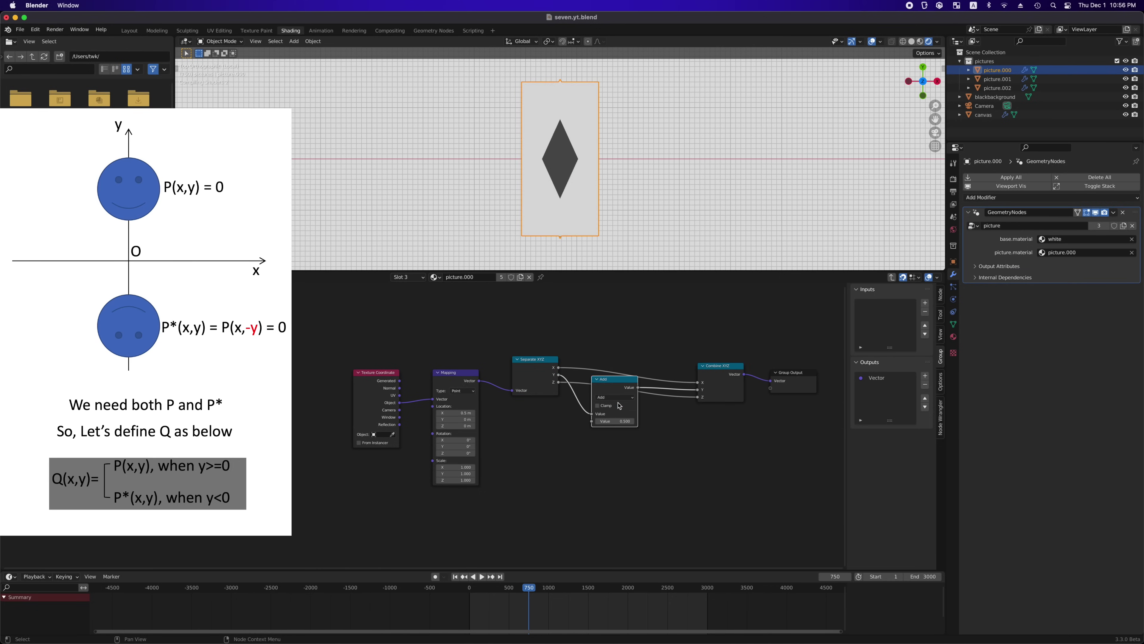
{"action": "left_click_drag", "start_coordinate": [609, 386], "coordinate": [623, 413]}
{"action": "left_click", "coordinate": [629, 423]}
{"action": "left_click", "coordinate": [631, 505]}
Add a second Combine XYZ node with its values set to 1 and connect it to the Mapping node's Scale
{"action": "left_click", "coordinate": [416, 518]}
{"action": "key", "text": "shift+a"}
{"action": "type", "text": "scomb"}
{"action": "key", "text": "Return"}
{"action": "left_click", "coordinate": [360, 453]}
{"action": "left_click_drag", "start_coordinate": [406, 467], "coordinate": [387, 489]}
{"action": "type", "text": "1"}
{"action": "key", "text": "Return"}
{"action": "left_click", "coordinate": [328, 506]}
Add a Group Input node and link it to the X and Y inputs of the Combine XYZ that drives Scale
{"action": "key", "text": "shift+a"}
{"action": "type", "text": "s"}
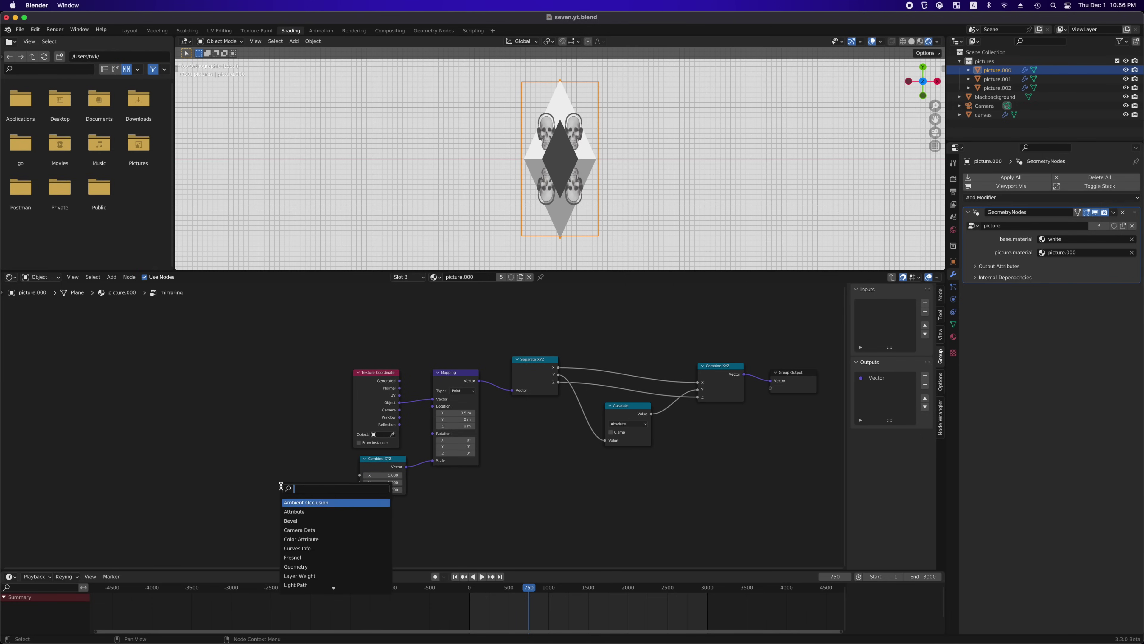
{"action": "type", "text": "group"}
{"action": "key", "text": "Return"}
{"action": "left_click", "coordinate": [239, 452]}
{"action": "left_click_drag", "start_coordinate": [287, 467], "coordinate": [359, 475]}
{"action": "right_click_drag", "start_coordinate": [347, 468], "coordinate": [345, 480], "text": "shift"}
{"action": "left_click_drag", "start_coordinate": [346, 475], "coordinate": [359, 482]}
Insert a Divide math node that divides 1 by the group input before Combine XYZ, and rename that input size
{"action": "left_click", "coordinate": [335, 508]}
{"action": "key", "text": "shift+a"}
{"action": "type", "text": "smath"}
{"action": "key", "text": "Return"}
{"action": "left_click", "coordinate": [298, 452]}
{"action": "left_click_drag", "start_coordinate": [313, 487], "coordinate": [314, 494]}
{"action": "left_click", "coordinate": [337, 469]}
{"action": "left_click", "coordinate": [326, 496]}
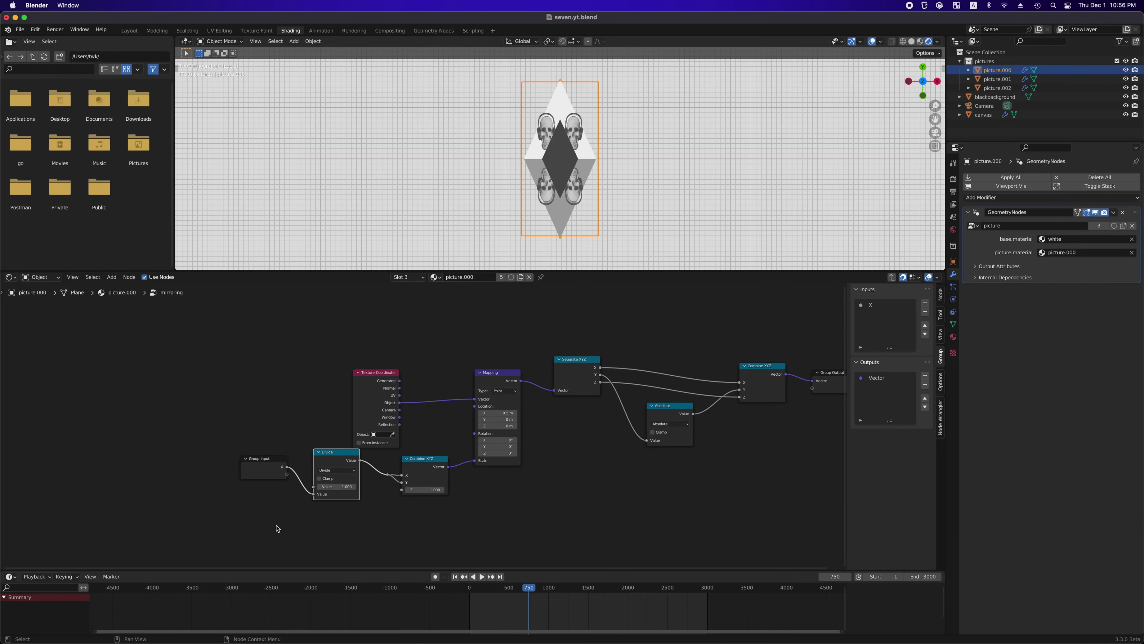
{"action": "scroll", "coordinate": [540, 428], "scroll_direction": "right", "scroll_amount": 2}
{"action": "left_click", "coordinate": [880, 305]}
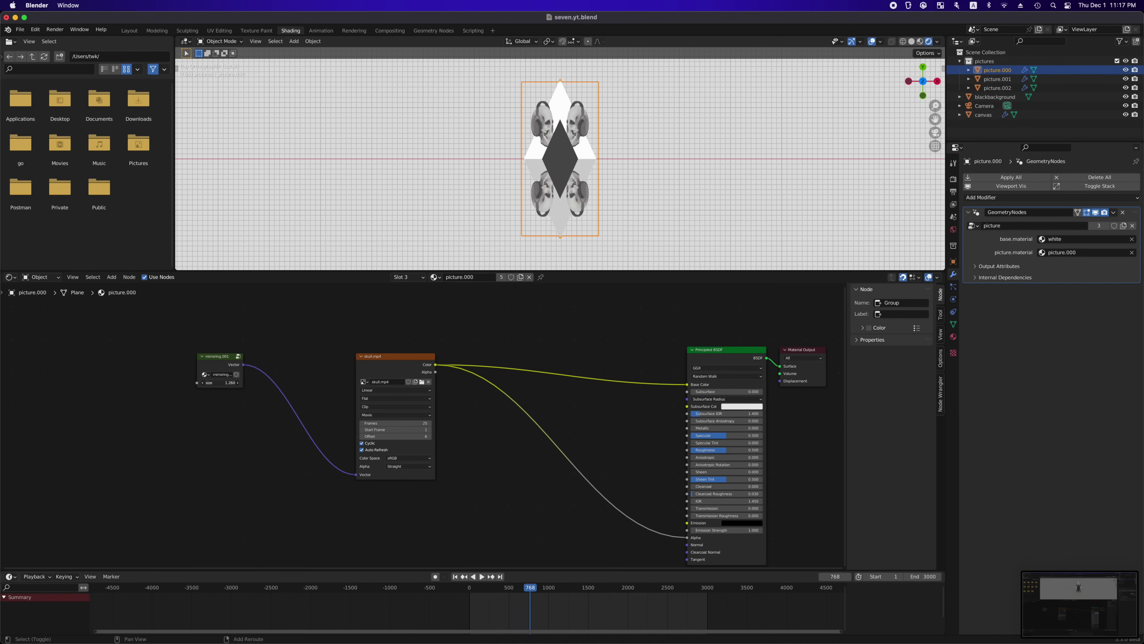
Set the size of the mirroring group in the picture.000 material to 1.3
{"action": "left_click", "coordinate": [220, 383]}
{"action": "type", "text": "1.3"}
{"action": "key", "text": "Return"}
Insert a Mapping node between the mirroring group and the skull.mp4 texture and set its Y location to 0.24 m
{"action": "key", "text": "shift+a"}
{"action": "type", "text": "smap"}
{"action": "key", "text": "Return"}
{"action": "left_click", "coordinate": [255, 337]}
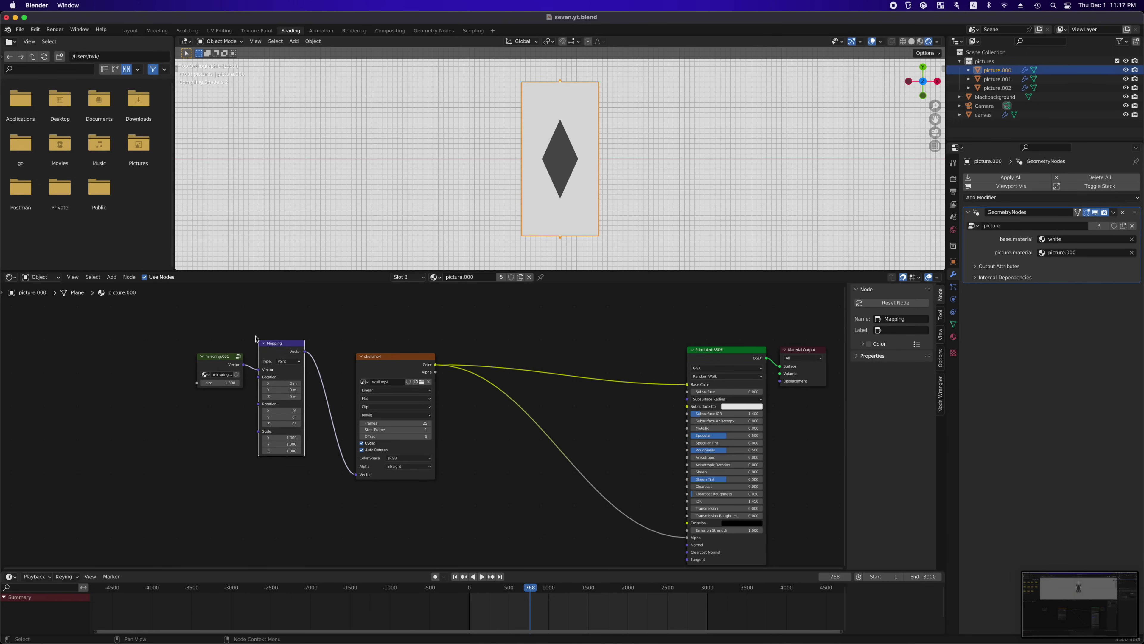
{"action": "left_click", "coordinate": [285, 390]}
{"action": "left_click_drag", "start_coordinate": [286, 390], "coordinate": [294, 390]}
{"action": "left_click", "coordinate": [286, 390]}
{"action": "type", "text": ".24"}
{"action": "key", "text": "Return"}
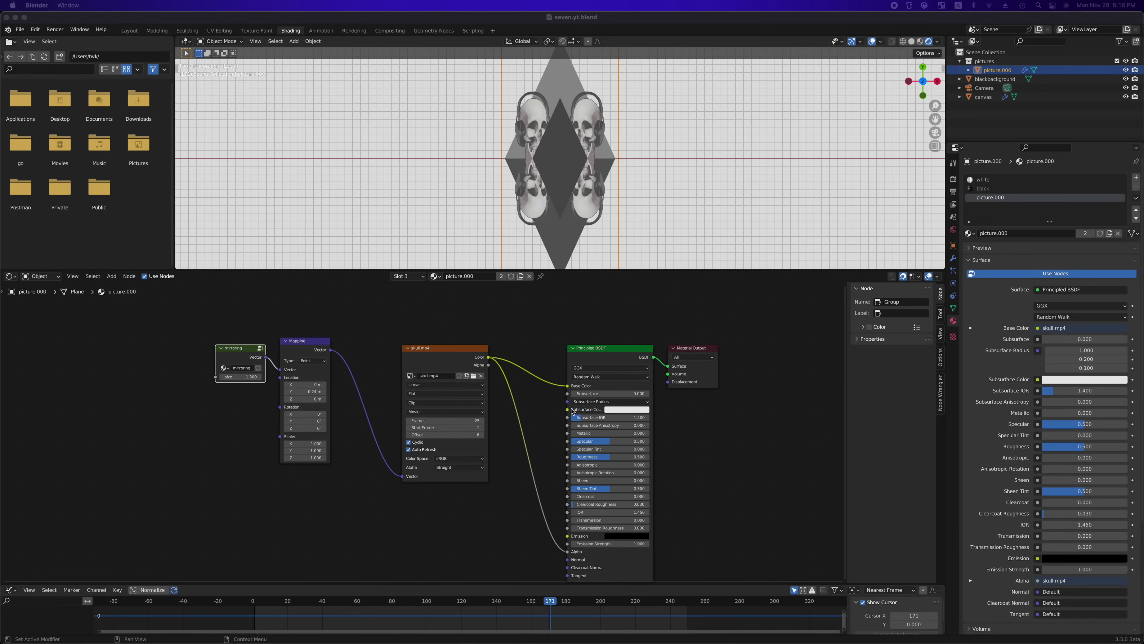
Move the mirroring, Mapping and skull.mp4 nodes away from the Principled BSDF and add the white.flashing group above the freed space
{"action": "left_click_drag", "start_coordinate": [493, 314], "coordinate": [239, 437]}
{"action": "key", "text": "g"}
{"action": "left_click", "coordinate": [161, 444]}
{"action": "left_click", "coordinate": [475, 322]}
{"action": "key", "text": "shift+a"}
{"action": "left_click", "coordinate": [475, 321]}
{"action": "type", "text": "white"}
{"action": "key", "text": "Return"}
{"action": "left_click", "coordinate": [475, 321]}
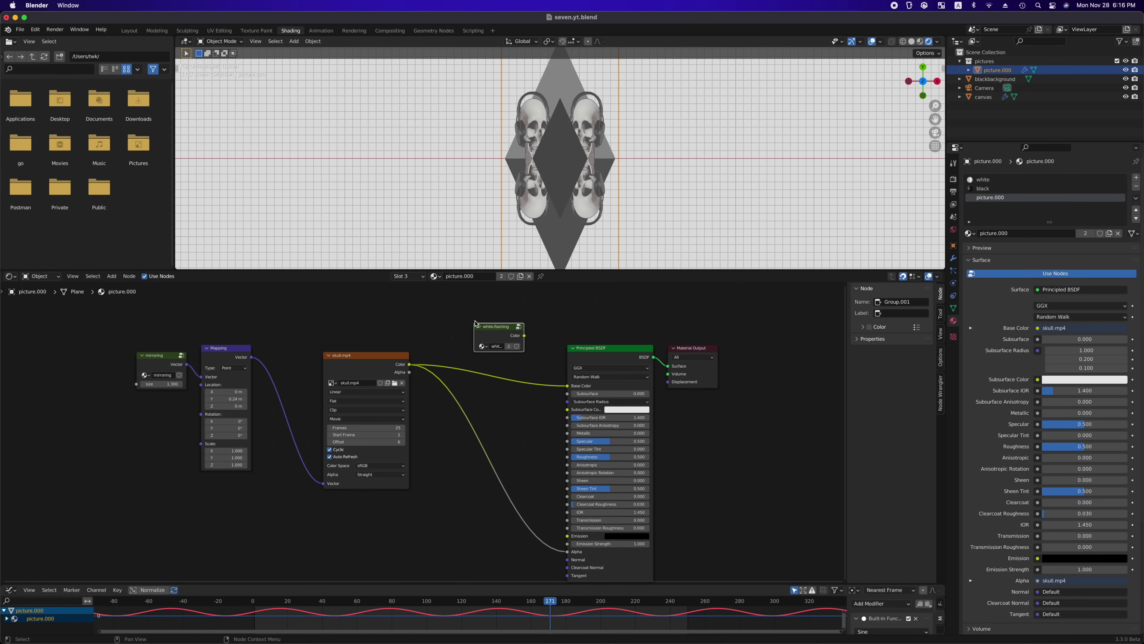
{"action": "key", "text": "g"}
{"action": "left_click", "coordinate": [501, 299]}
Insert a MixRGB node set to Multiply before Base Color, feed white.flashing into Color2 and place that group beneath it
{"action": "type", "text": "mix"}
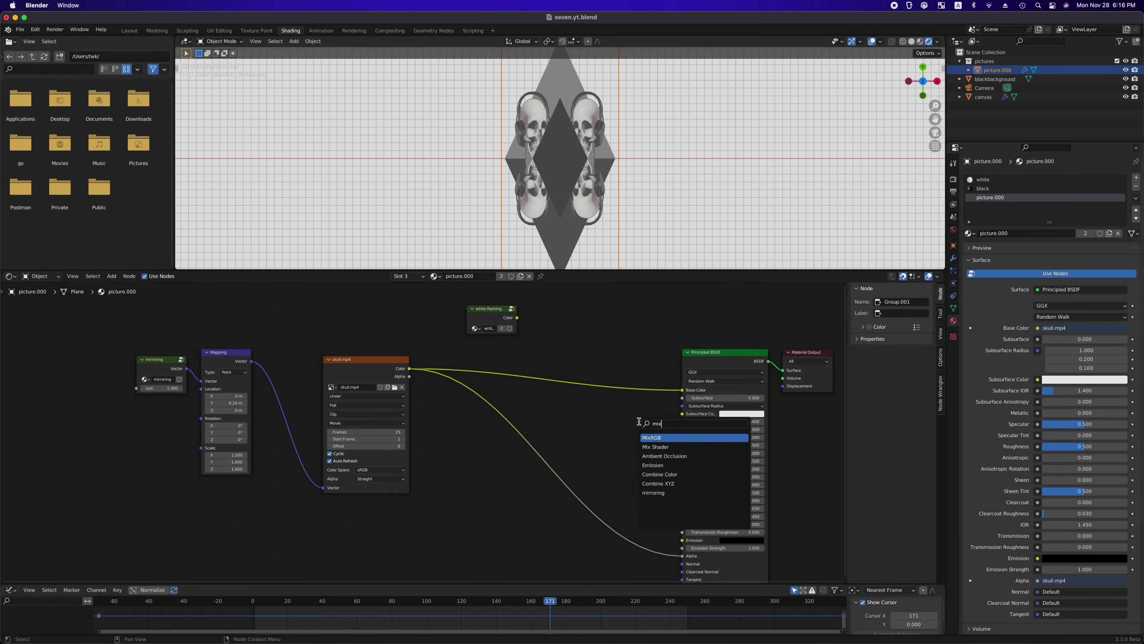
{"action": "key", "text": "Return"}
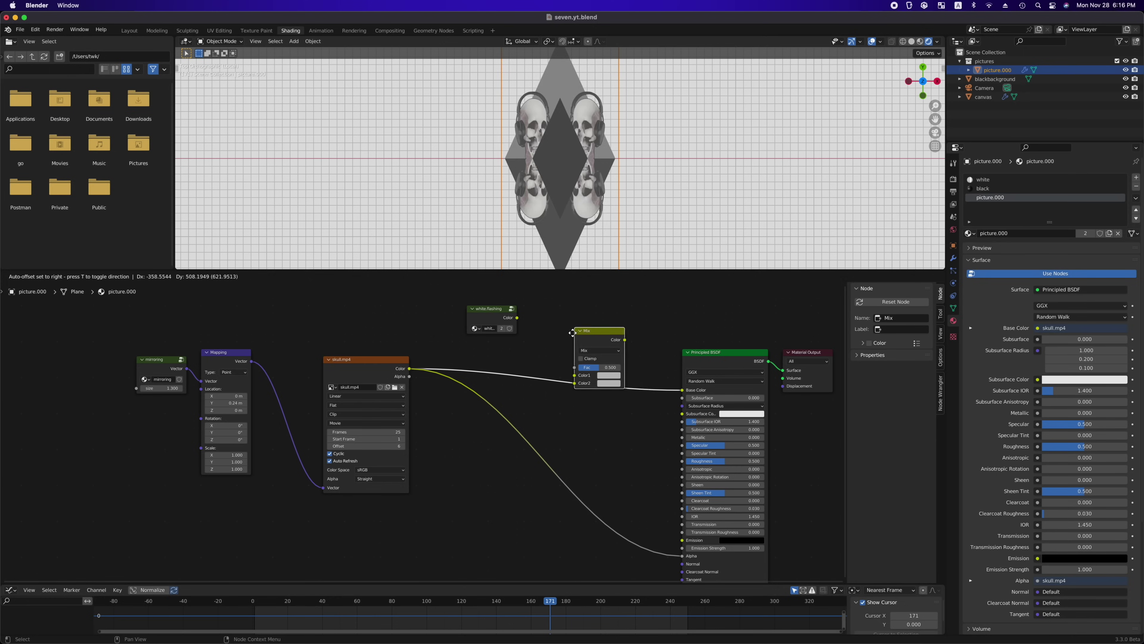
{"action": "left_click", "coordinate": [592, 356]}
{"action": "left_click", "coordinate": [585, 365]}
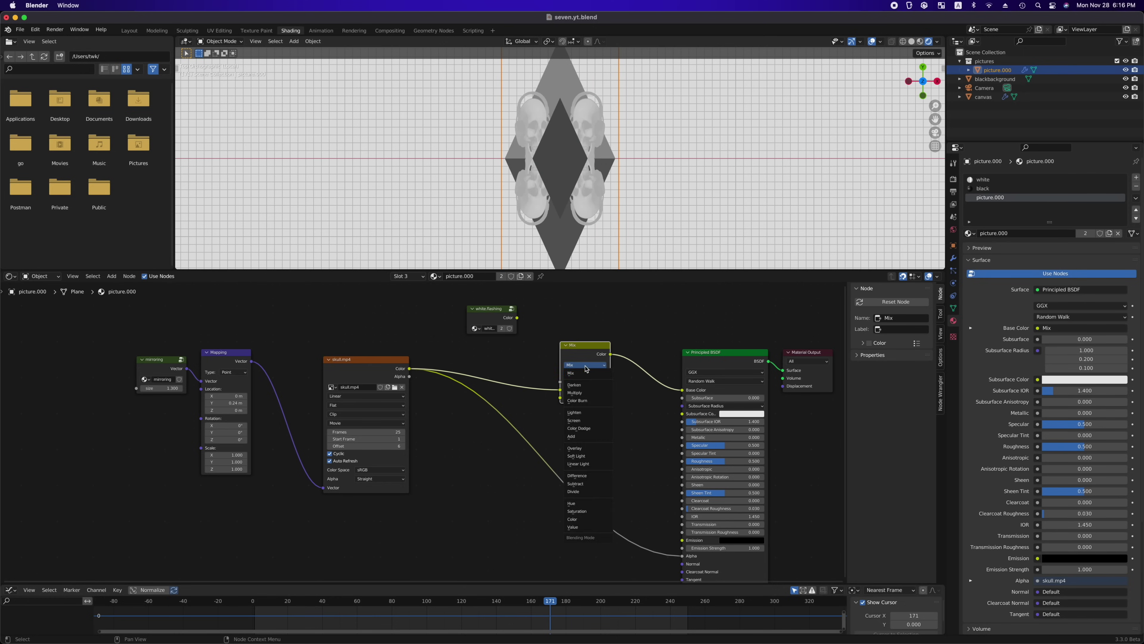
{"action": "left_click", "coordinate": [581, 392]}
{"action": "left_click_drag", "start_coordinate": [518, 320], "coordinate": [561, 398]}
{"action": "key", "text": "g"}
{"action": "left_click", "coordinate": [604, 439]}
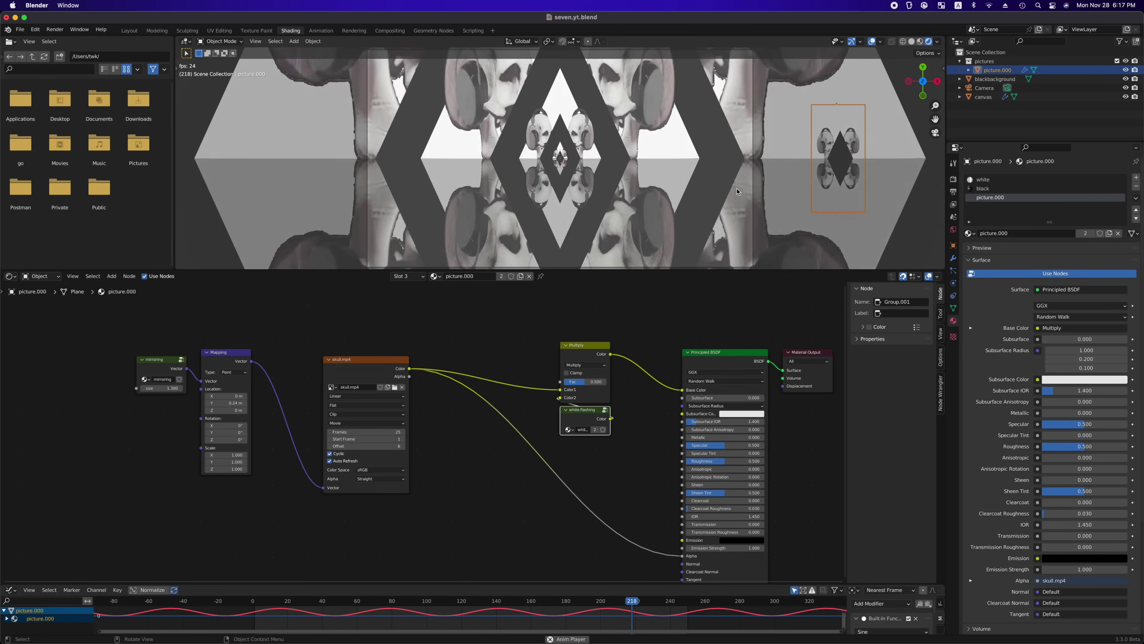
Save the file and reposition the picture.000 plane beside the zooming diamonds
{"action": "middle_click_drag", "start_coordinate": [654, 206], "coordinate": [753, 102]}
{"action": "key", "text": "super+s"}
{"action": "scroll", "coordinate": [653, 199], "scroll_direction": "down", "scroll_amount": 5}
{"action": "scroll", "coordinate": [654, 199], "scroll_direction": "up", "scroll_amount": 5}
{"action": "key", "text": "g"}
{"action": "left_click", "coordinate": [781, 213]}
Duplicate the picture plane beside the original and give the copy its own material copy, picture.001
{"action": "key", "text": "grave"}
{"action": "left_click", "coordinate": [796, 233]}
{"action": "key", "text": "shift+d"}
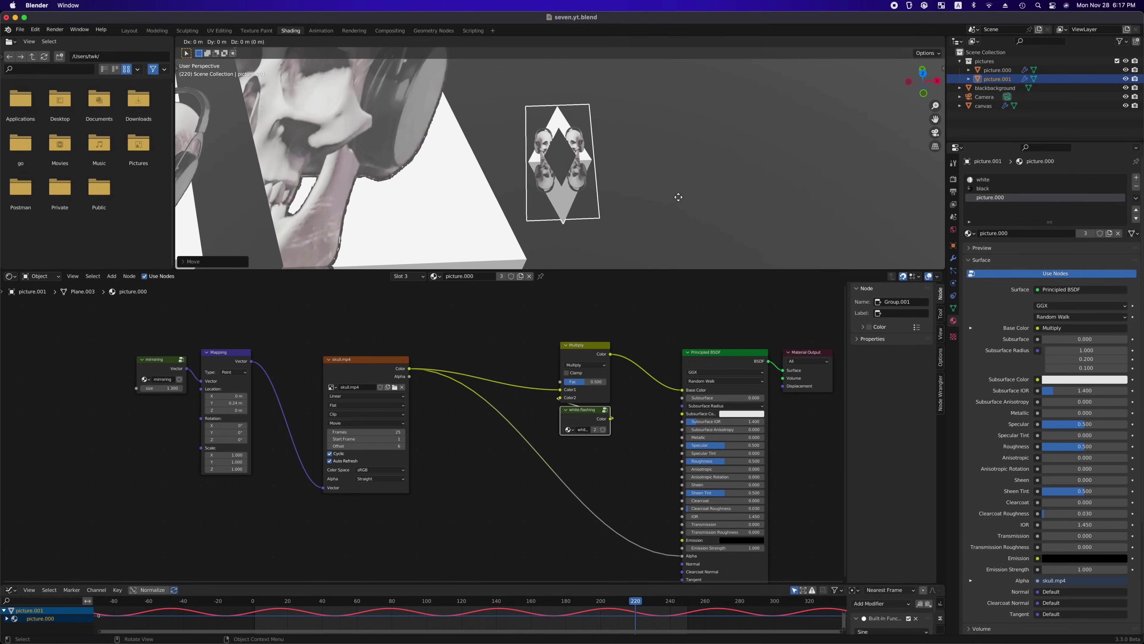
{"action": "left_click", "coordinate": [758, 202]}
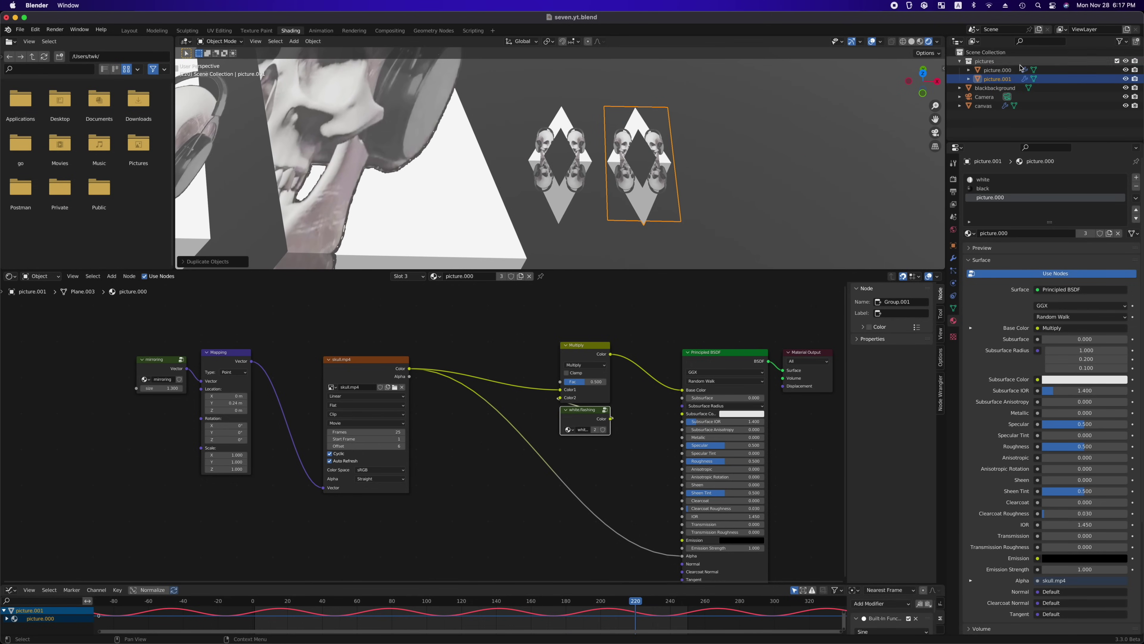
{"action": "left_click", "coordinate": [1109, 233]}
{"action": "left_click", "coordinate": [1037, 233]}
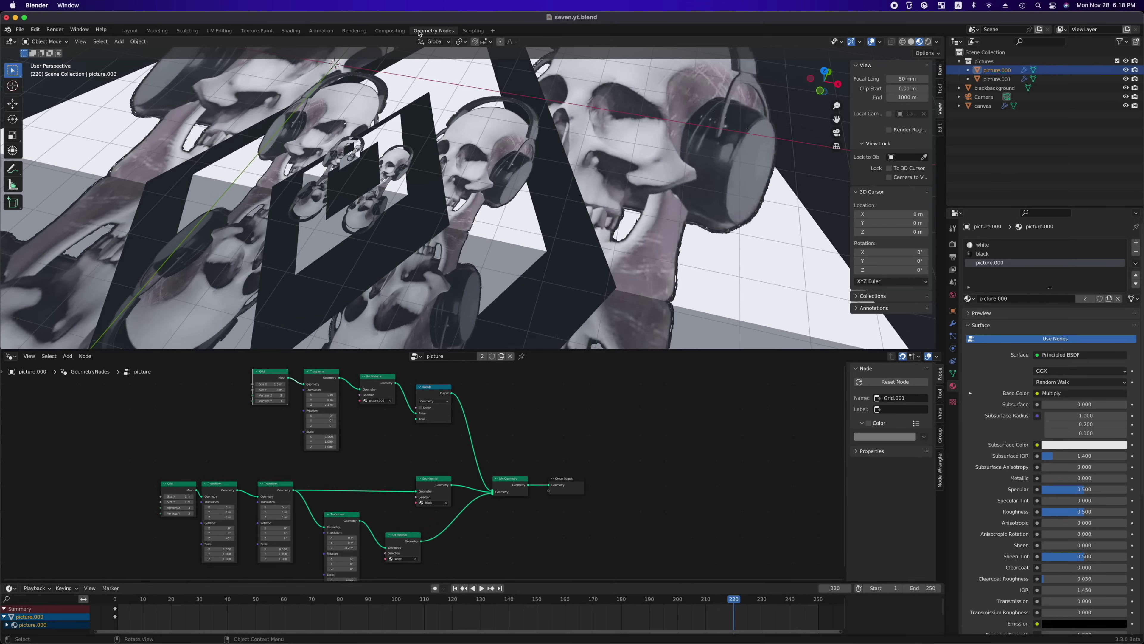
Add a Group Input to the picture geometry node tree and link it to the Material inputs of the Set Material nodes
{"action": "scroll", "coordinate": [413, 424], "scroll_direction": "left", "scroll_amount": 5}
{"action": "scroll", "coordinate": [414, 424], "scroll_direction": "up", "scroll_amount": 2}
{"action": "scroll", "coordinate": [414, 424], "scroll_direction": "right", "scroll_amount": 2}
{"action": "key", "text": "shift+a"}
{"action": "type", "text": "sgroup"}
{"action": "key", "text": "Return"}
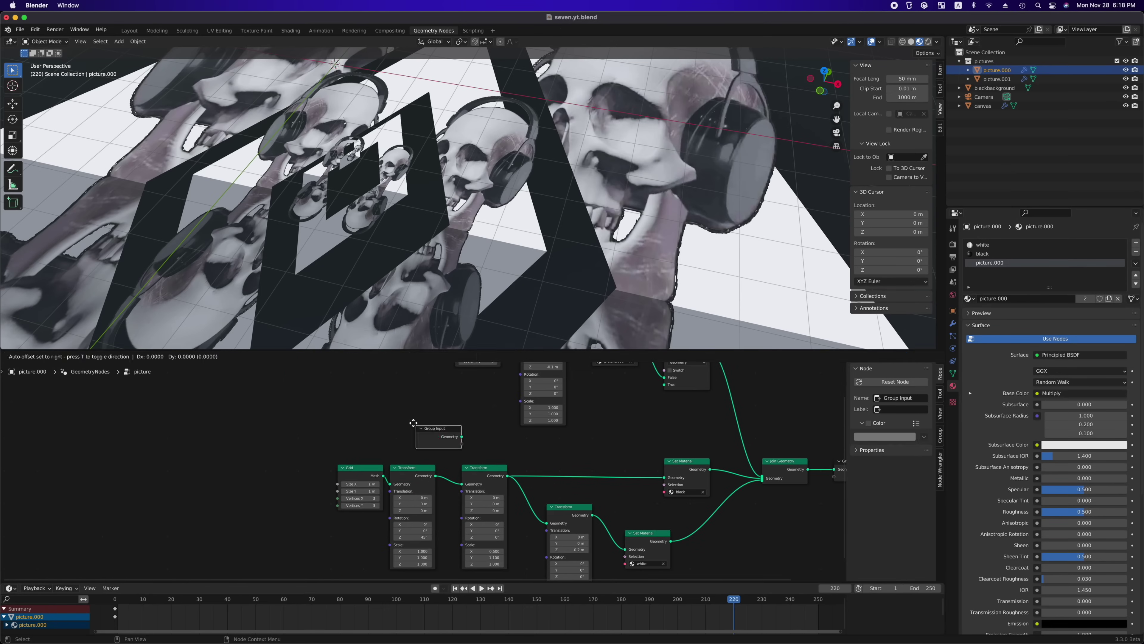
{"action": "left_click", "coordinate": [231, 417]}
{"action": "left_click_drag", "start_coordinate": [625, 564], "coordinate": [279, 438]}
Rename the two material group inputs base.material and picture.material, and shift the Group Input node up slightly
{"action": "left_click", "coordinate": [939, 435]}
{"action": "double_click", "coordinate": [878, 392]}
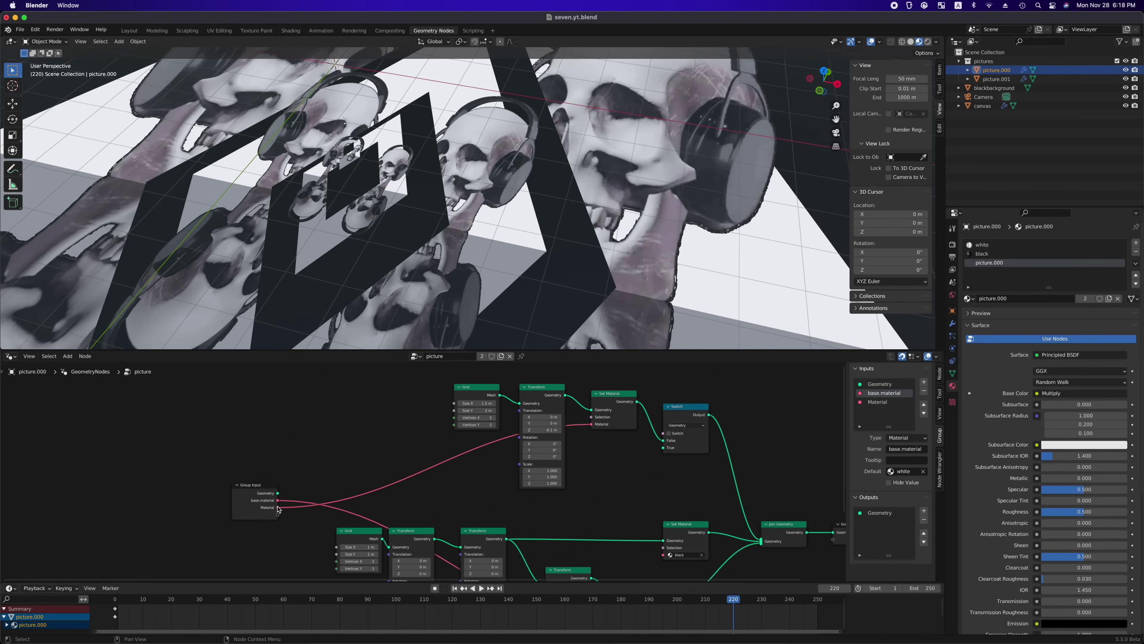
{"action": "double_click", "coordinate": [883, 401]}
{"action": "type", "text": "picture.material"}
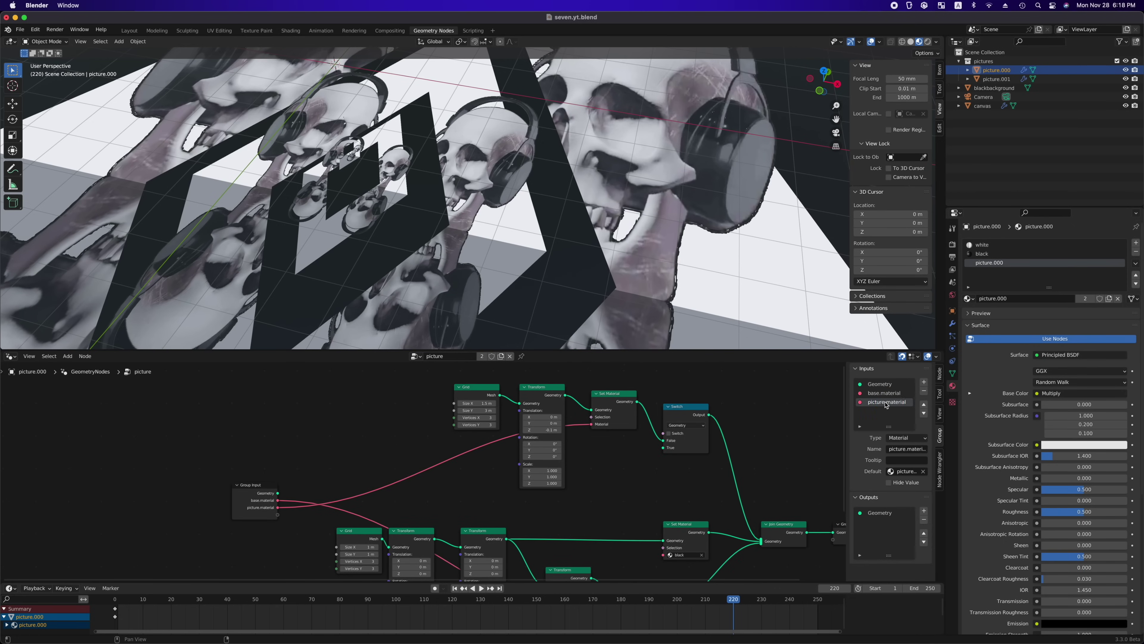
{"action": "left_click_drag", "start_coordinate": [252, 485], "coordinate": [258, 452]}
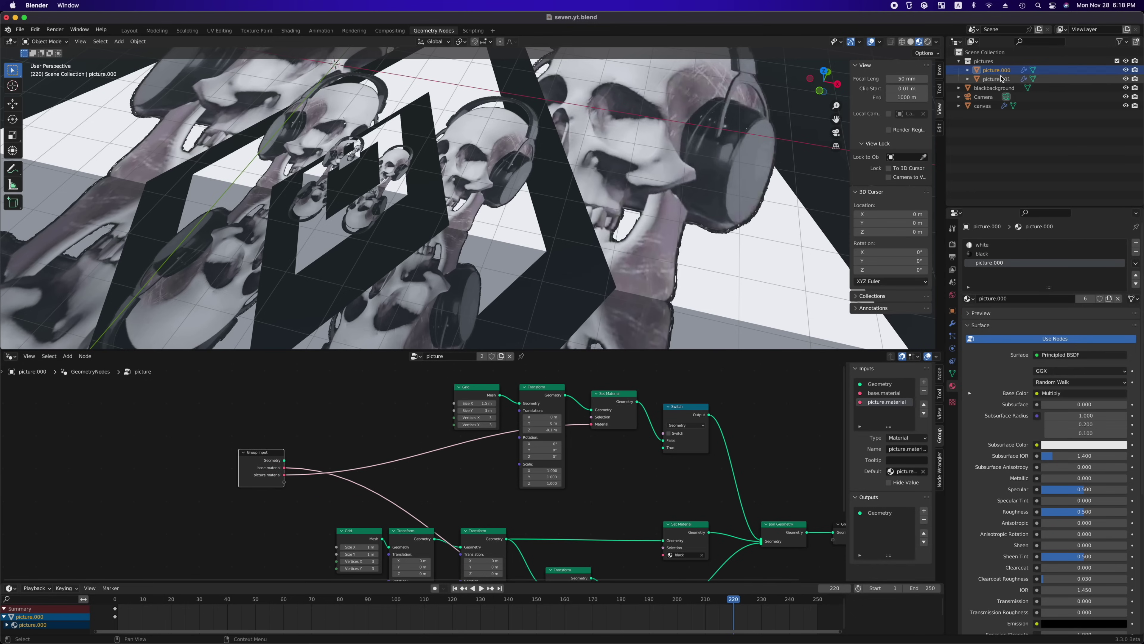
Set the picture.material input of the picture.001 object's geometry nodes modifier to picture.001
{"action": "left_click", "coordinate": [952, 324]}
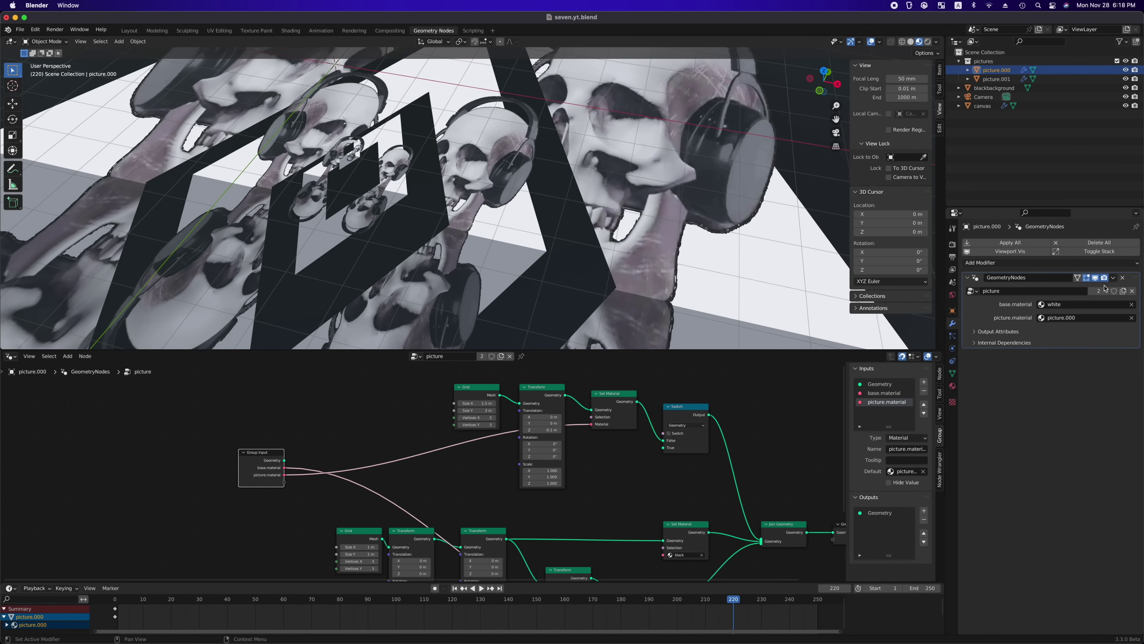
{"action": "left_click", "coordinate": [996, 79]}
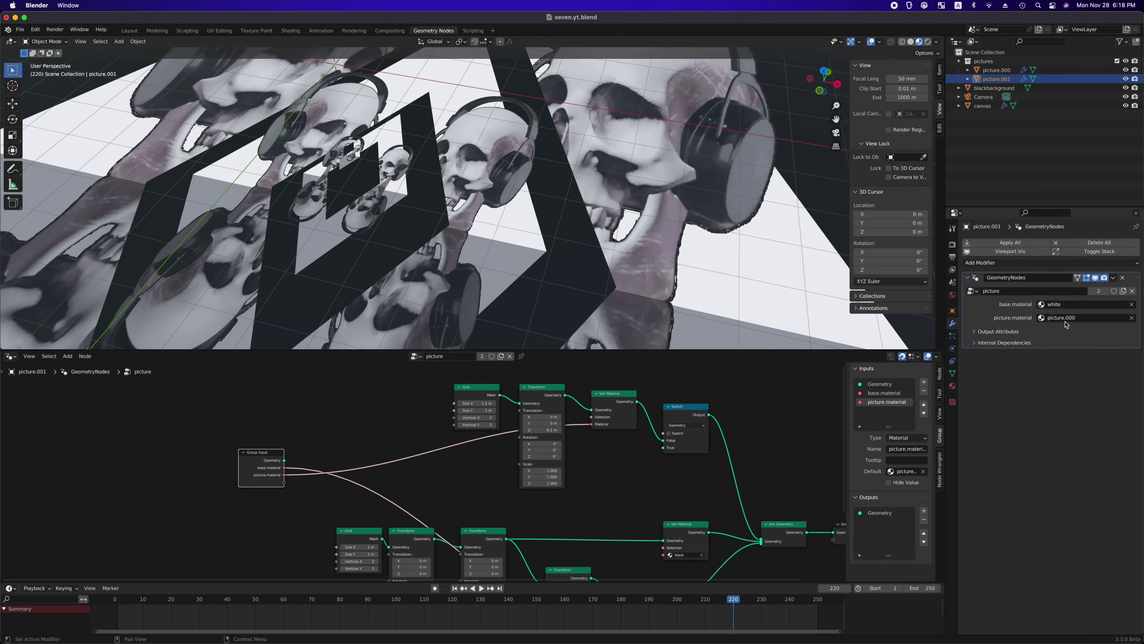
{"action": "left_click", "coordinate": [1095, 319]}
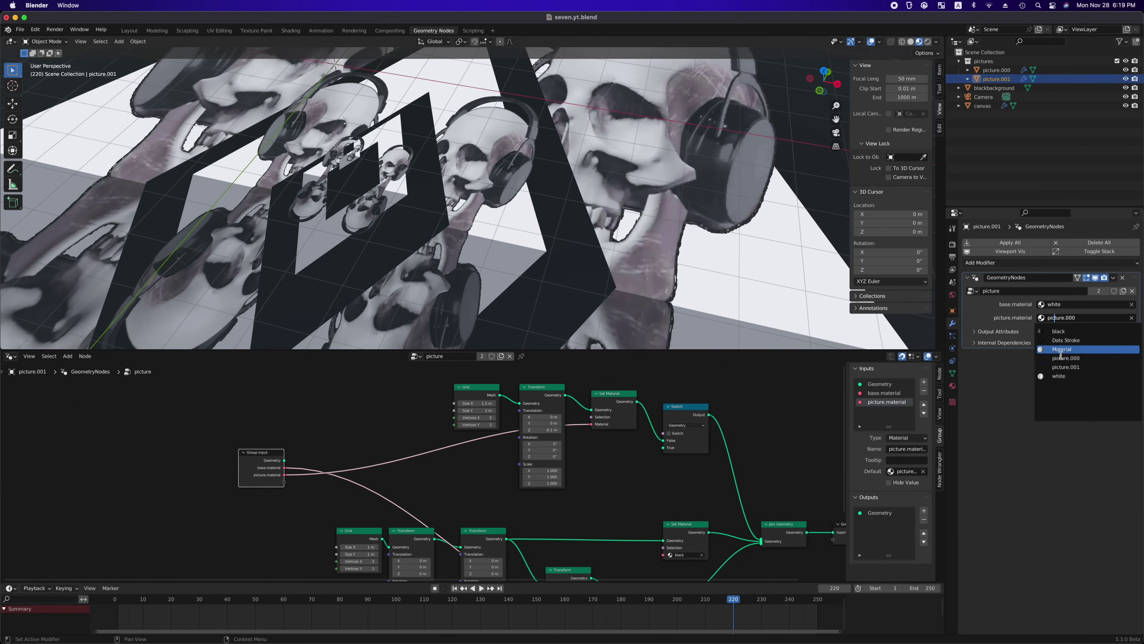
{"action": "left_click", "coordinate": [1061, 369]}
{"action": "left_click", "coordinate": [406, 406]}
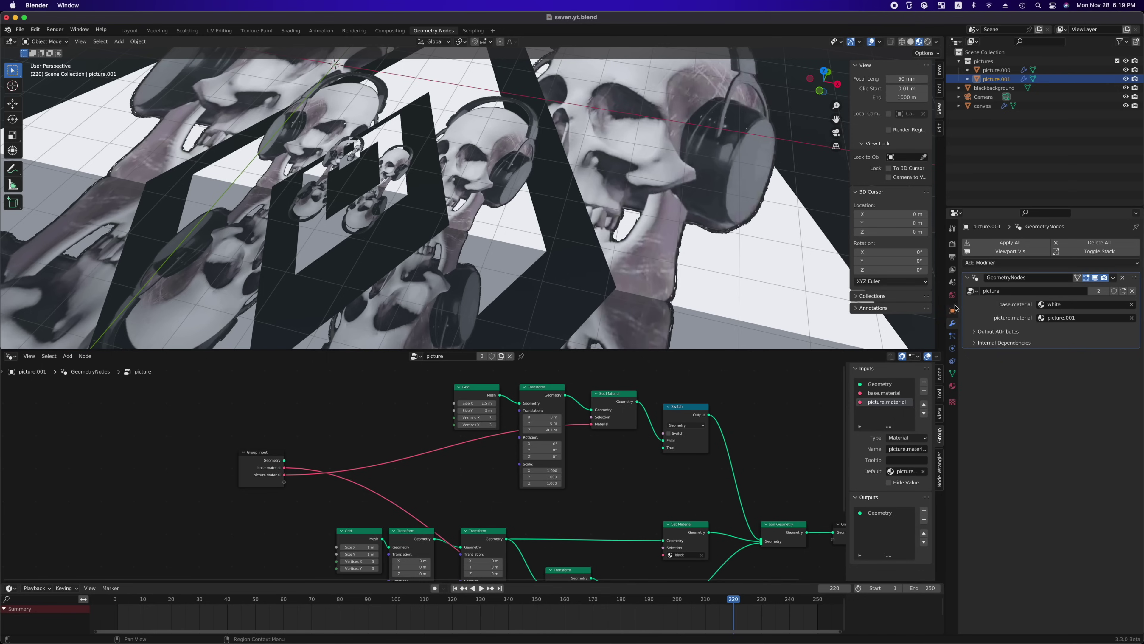
Make a separate copy of the white material in the first slot of picture.001 and name it red
{"action": "left_click", "coordinate": [951, 386]}
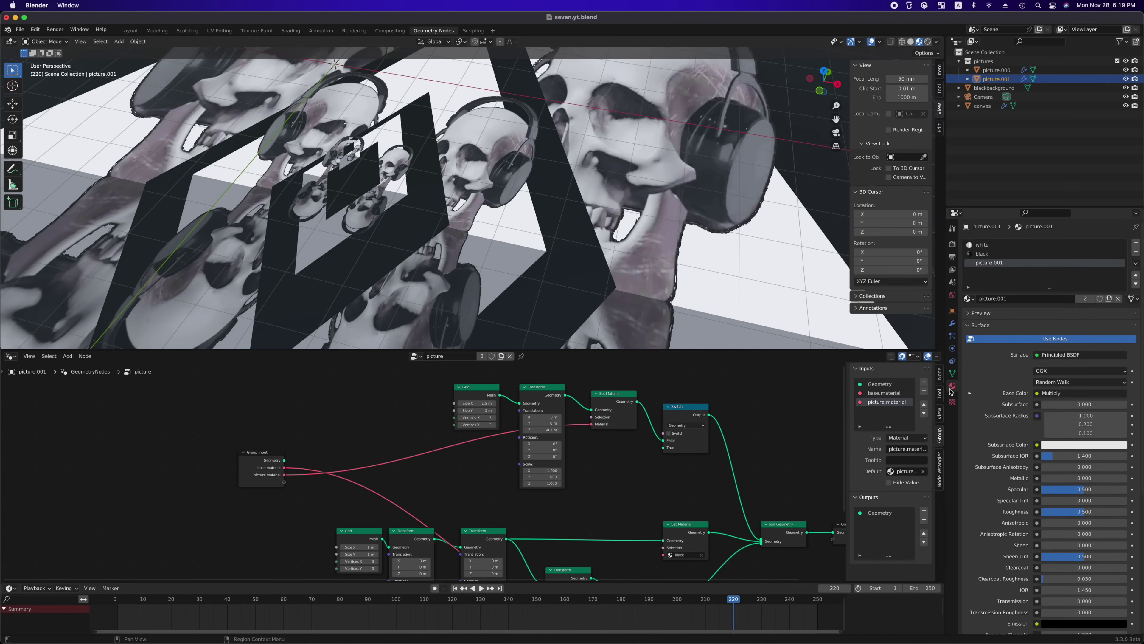
{"action": "left_click", "coordinate": [999, 254]}
{"action": "left_click", "coordinate": [998, 246]}
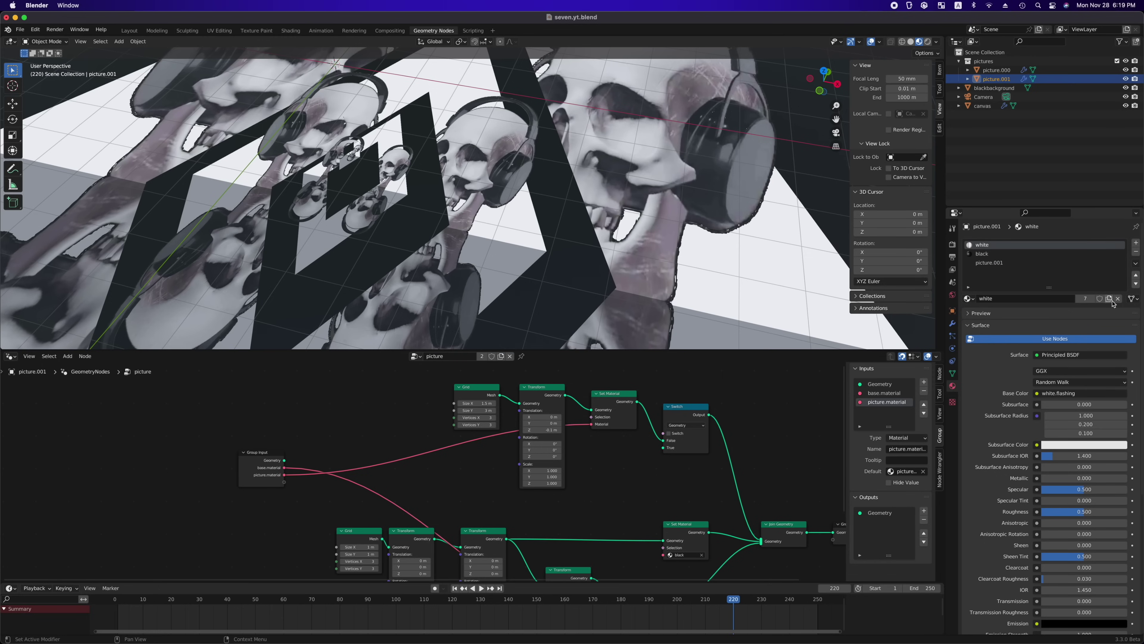
{"action": "left_click", "coordinate": [1016, 298]}
{"action": "type", "text": "red"}
{"action": "key", "text": "Return"}
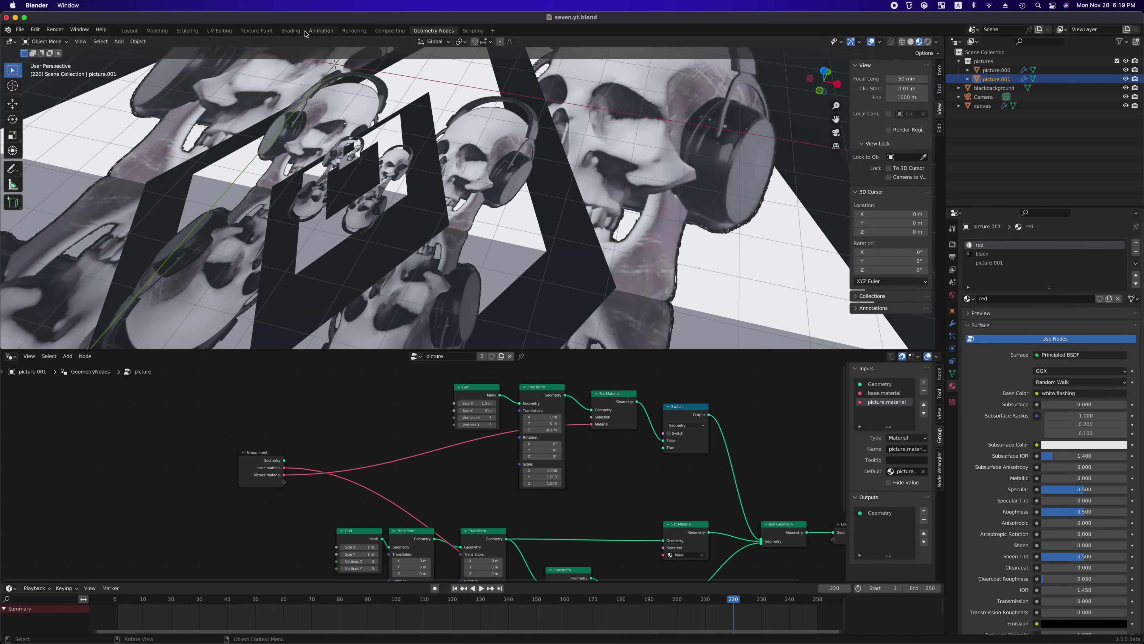
In the Shading workspace, make the red material's white.flashing group independent, rename it red.flashing and enter it
{"action": "left_click", "coordinate": [292, 31]}
{"action": "left_click", "coordinate": [484, 357]}
{"action": "double_click", "coordinate": [440, 356]}
{"action": "left_click", "coordinate": [439, 355]}
{"action": "type", "text": "red.flashing"}
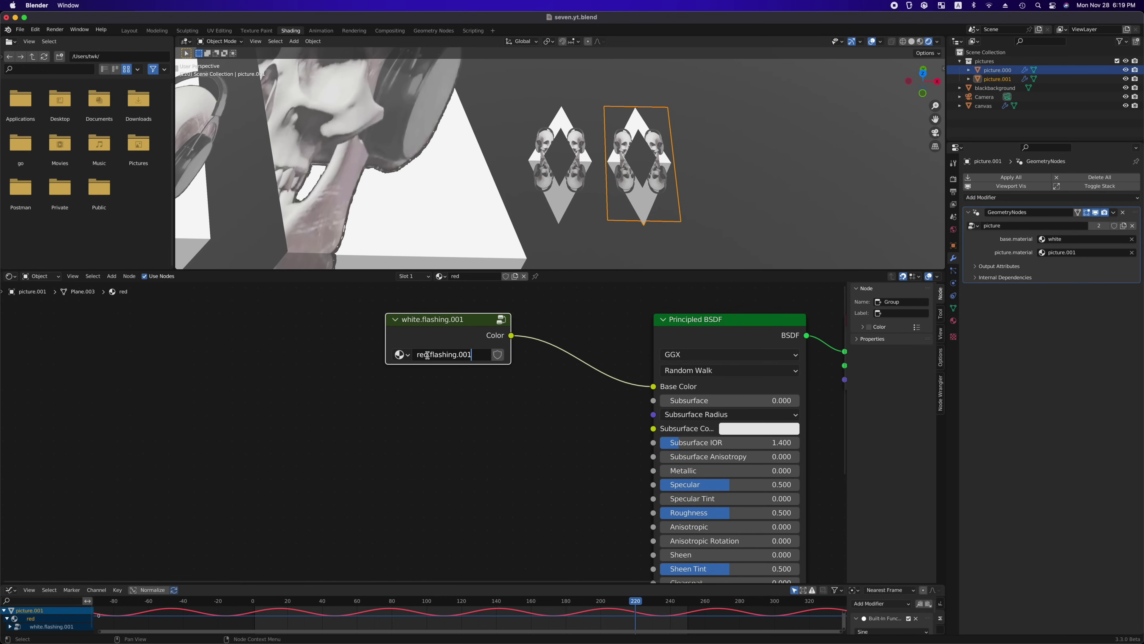
{"action": "key", "text": "Return"}
{"action": "key", "text": "Tab"}
{"action": "key", "text": "Home"}
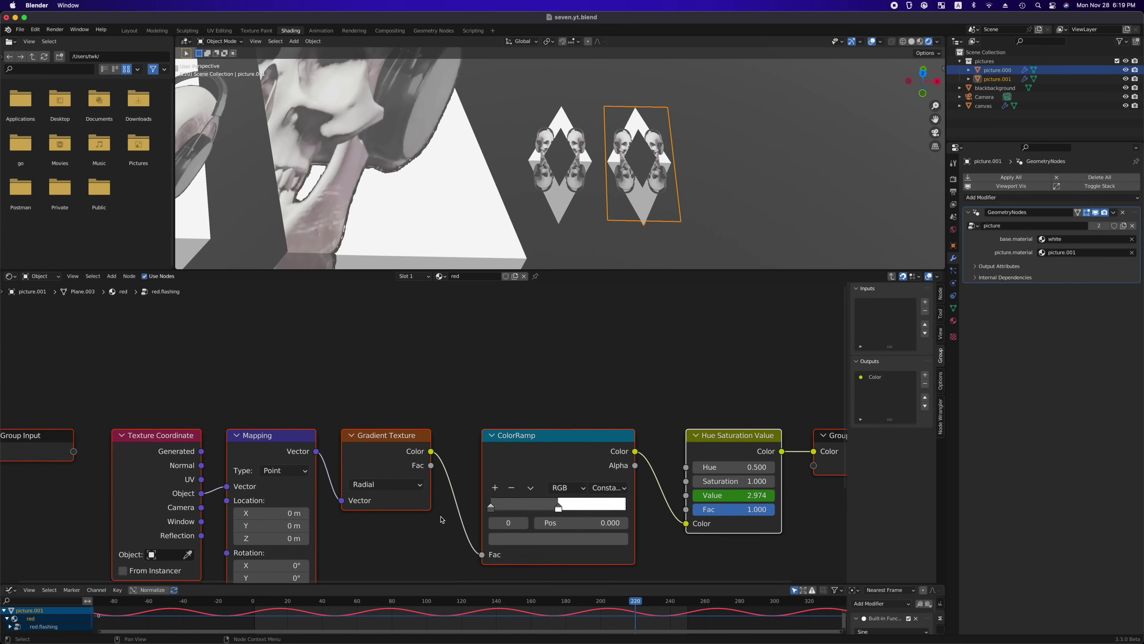
Change the white stop of the ColorRamp in red.flashing to bright red
{"action": "left_click", "coordinate": [532, 451]}
{"action": "left_click", "coordinate": [530, 481]}
{"action": "left_click", "coordinate": [520, 390]}
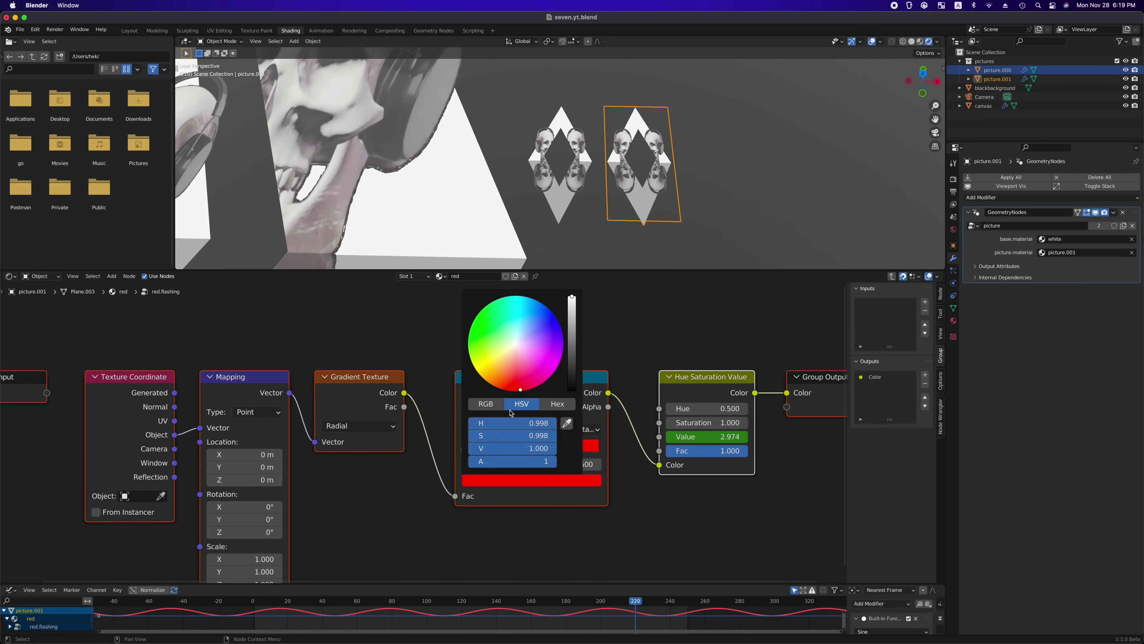
{"action": "left_click", "coordinate": [495, 406]}
Set the ColorRamp's dark stop to a dark red with hue 0, saturation 1 and value 0.1
{"action": "left_click", "coordinate": [466, 452]}
{"action": "left_click", "coordinate": [488, 480]}
{"action": "mouse_move", "coordinate": [497, 424]}
{"action": "left_mouse_down"}
{"action": "mouse_move", "coordinate": [558, 423]}
{"action": "mouse_move", "coordinate": [494, 437]}
{"action": "left_mouse_up"}
{"action": "left_click", "coordinate": [495, 447]}
{"action": "type", "text": "0"}
{"action": "key", "text": "Return"}
{"action": "left_click", "coordinate": [521, 405]}
{"action": "left_click", "coordinate": [515, 447]}
{"action": "type", "text": "0.1"}
{"action": "key", "text": "Return"}
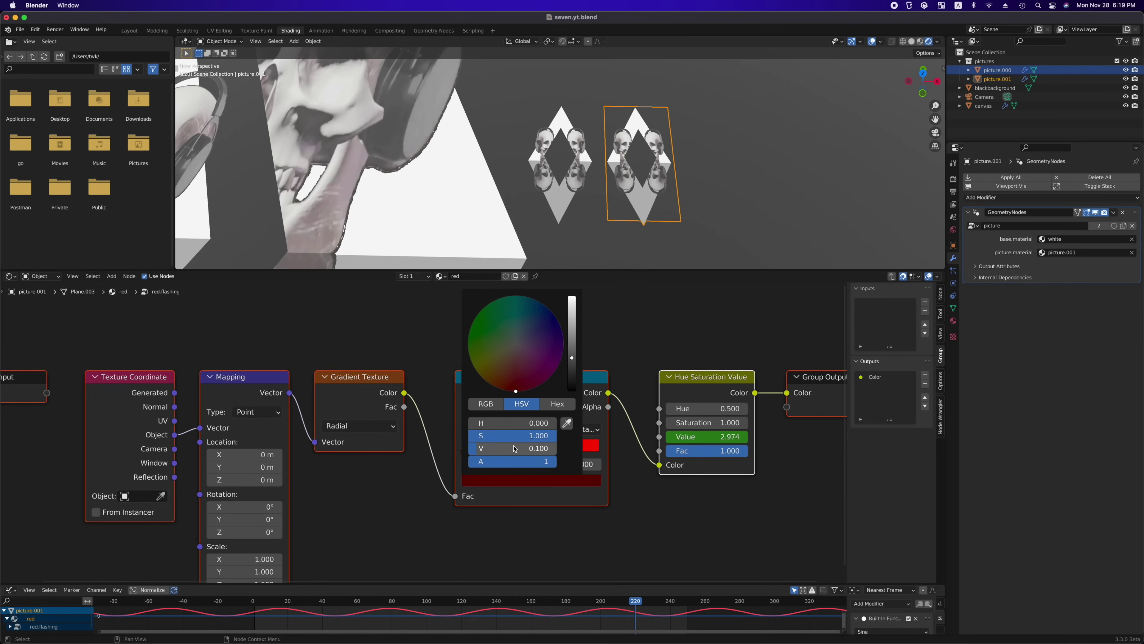
Set the base.material input of picture.001 to red and stop the animation playback
{"action": "left_click", "coordinate": [1061, 243]}
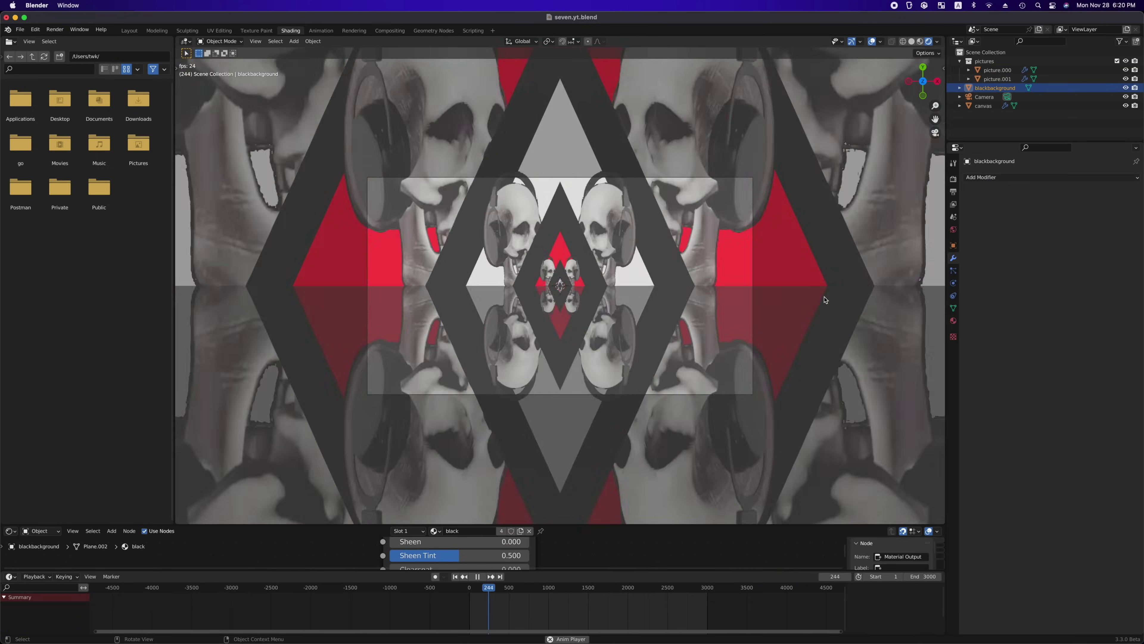
{"action": "key", "text": "space"}
Set the camera's viewport Passepartout opacity to 1.000
{"action": "left_click", "coordinate": [990, 97]}
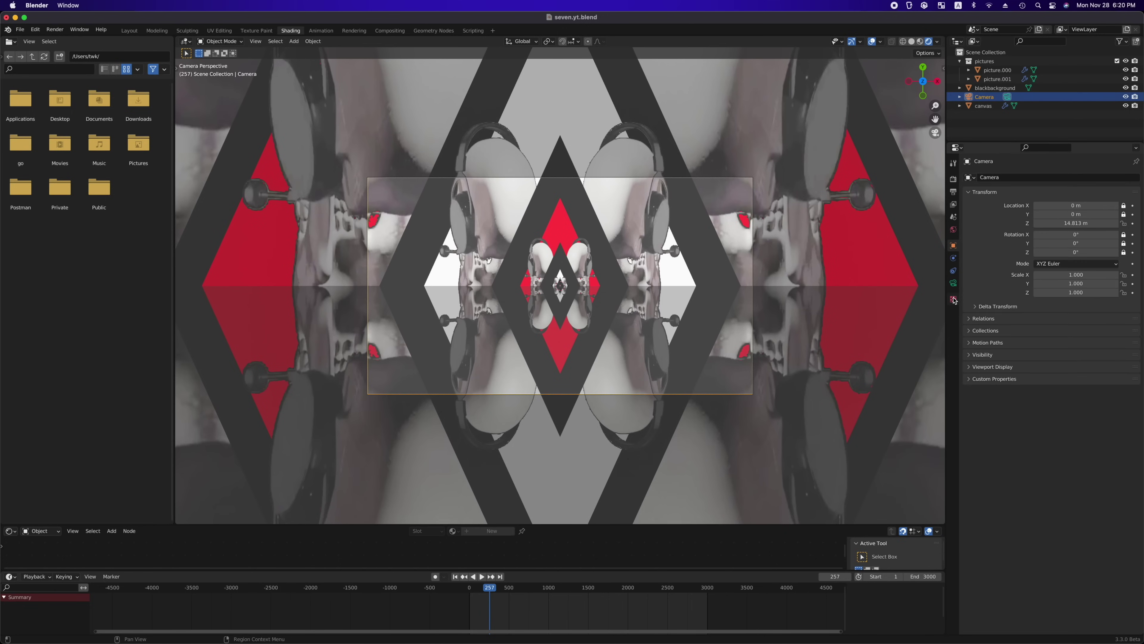
{"action": "left_click", "coordinate": [953, 283]}
{"action": "left_click", "coordinate": [993, 329]}
{"action": "left_click_drag", "start_coordinate": [1079, 401], "coordinate": [1126, 402]}
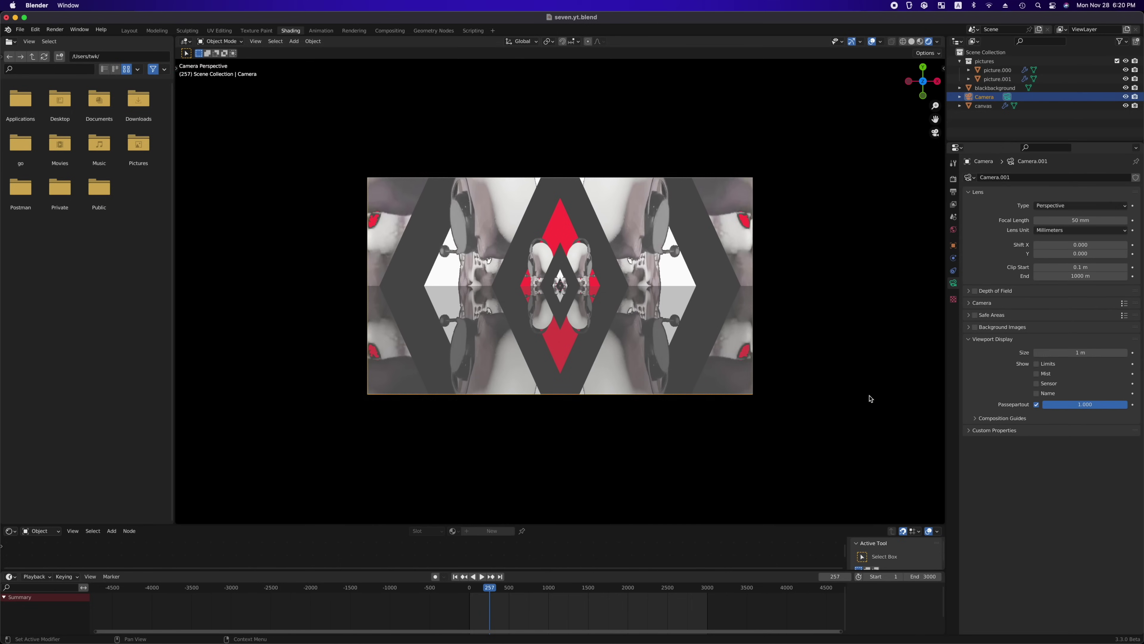
Open the picture.001 material's nodes in an enlarged shader editor and replace its movie texture with anya.mp4
{"action": "key", "text": "space"}
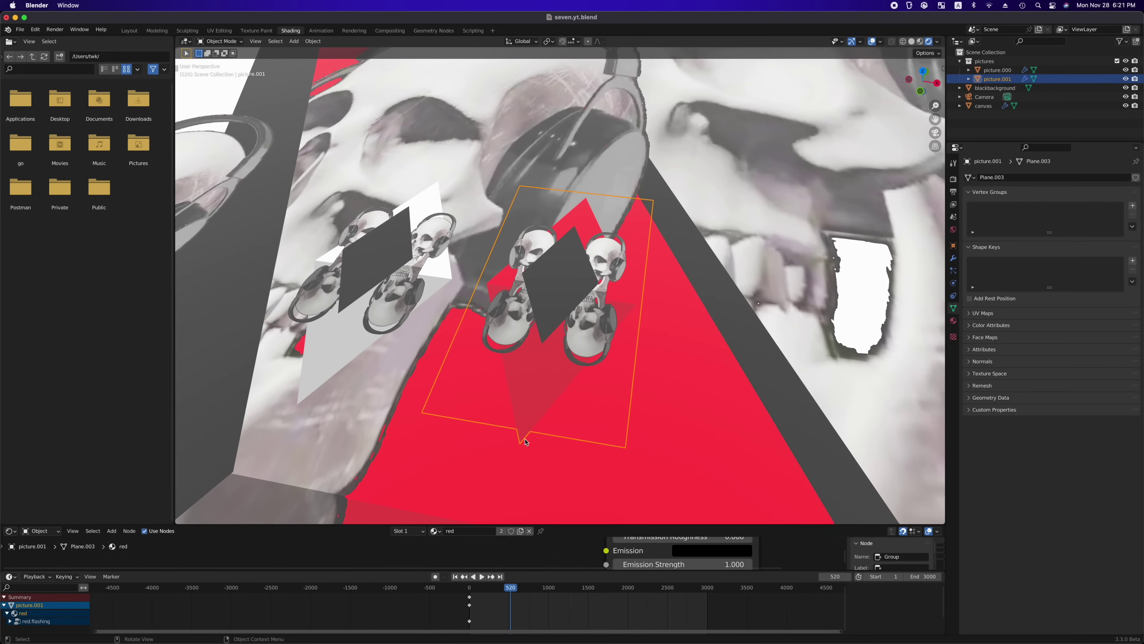
{"action": "left_click_drag", "start_coordinate": [431, 526], "coordinate": [432, 271]}
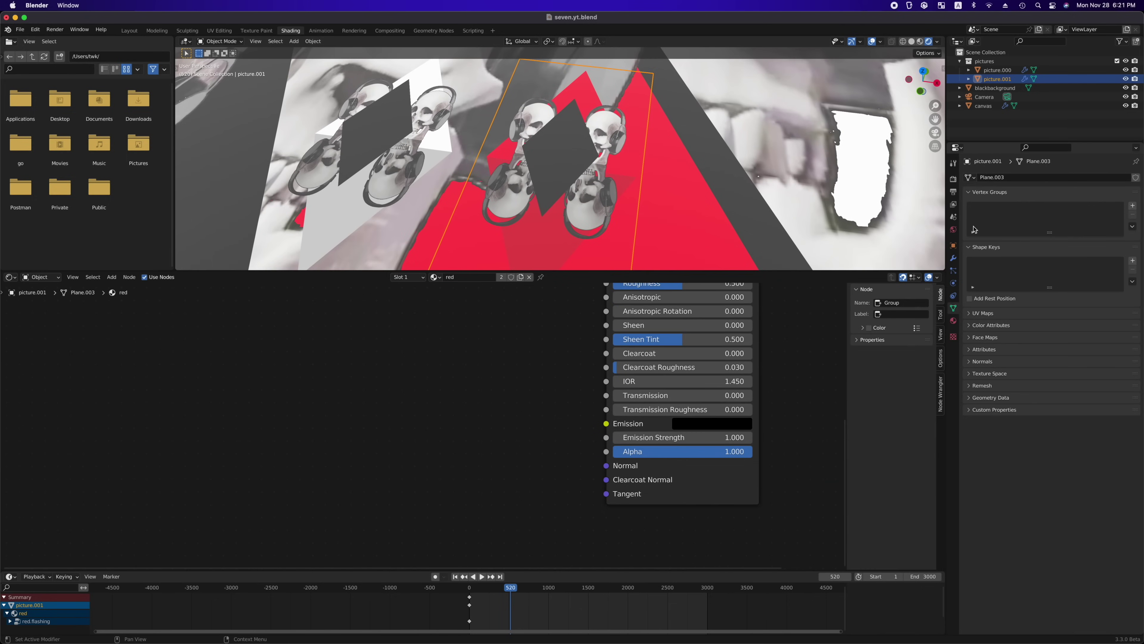
{"action": "left_click", "coordinate": [953, 320]}
{"action": "left_click", "coordinate": [990, 197]}
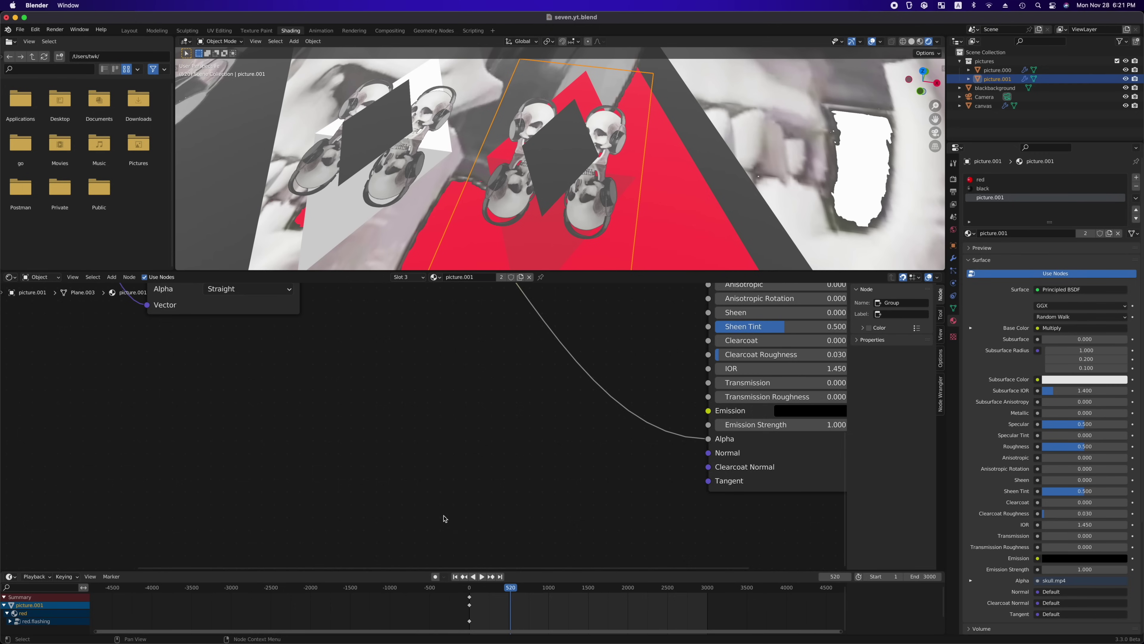
{"action": "scroll", "coordinate": [498, 470], "scroll_direction": "down", "scroll_amount": 4}
{"action": "key", "text": "Home"}
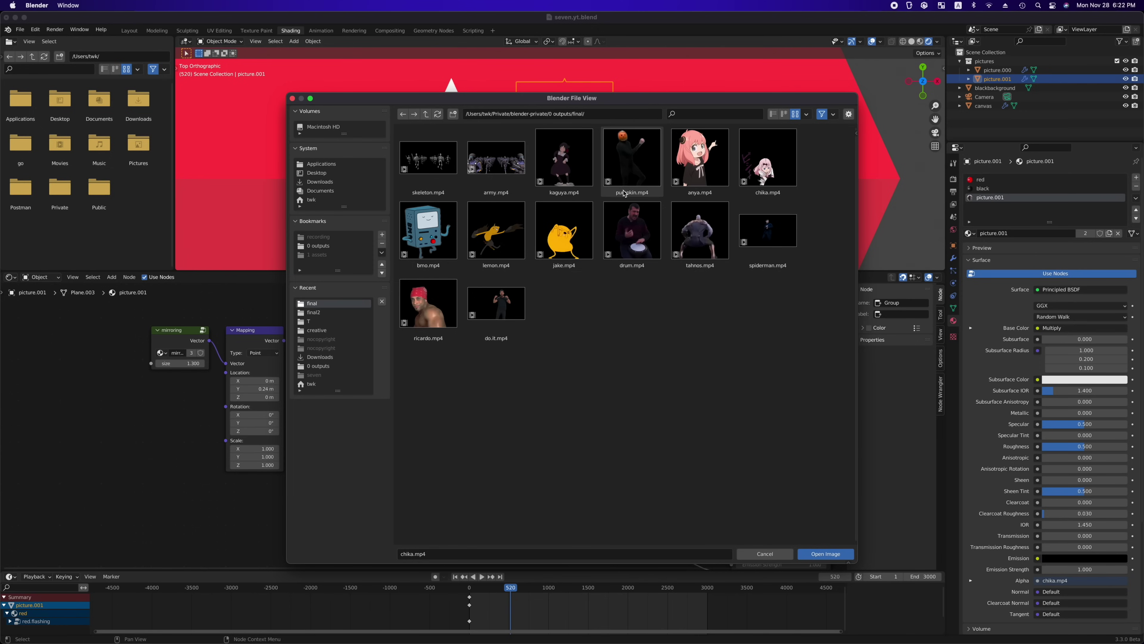
{"action": "double_click", "coordinate": [689, 176]}
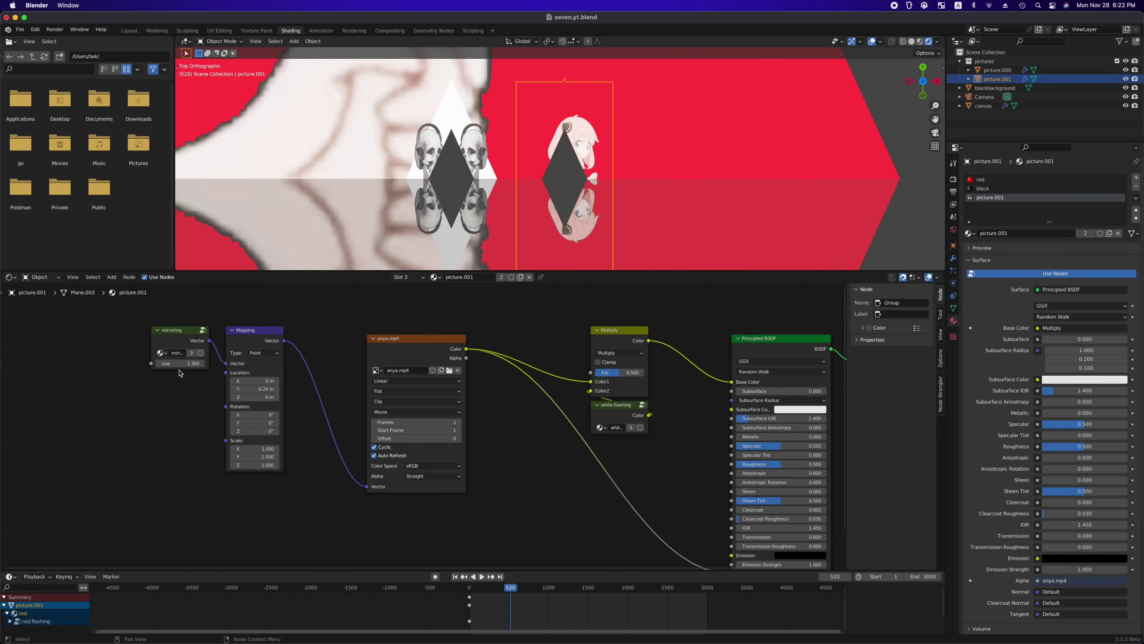
Set anya.mp4 to 60 frames and fit it to the plane with mirroring size 1.760 and Mapping X location -0.04 m
{"action": "left_click_drag", "start_coordinate": [180, 364], "coordinate": [255, 380]}
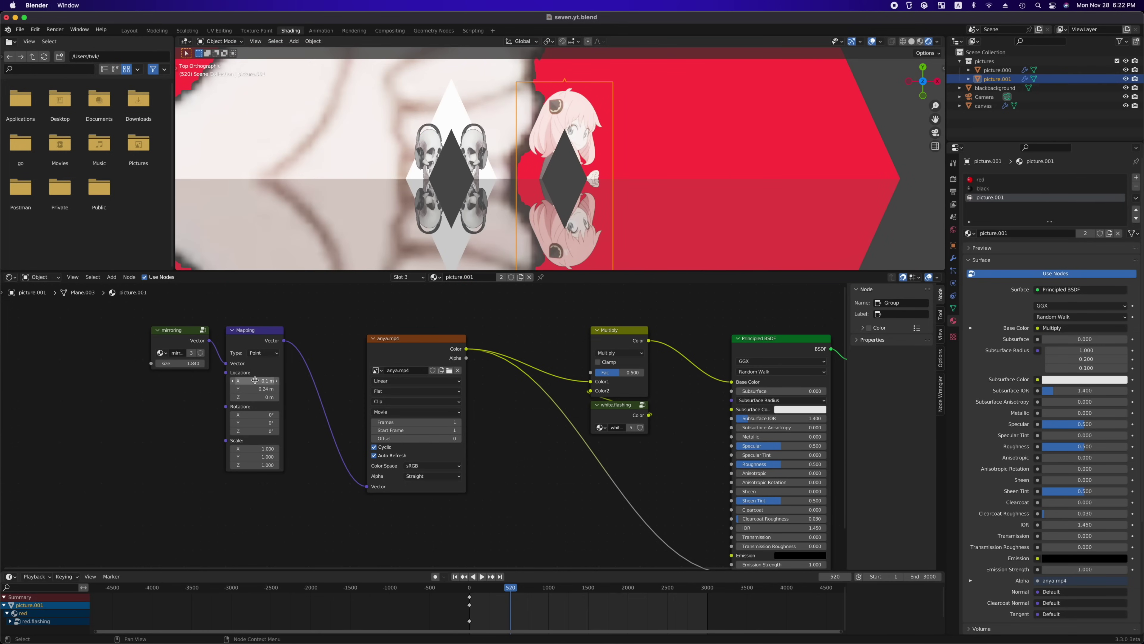
{"action": "left_click", "coordinate": [435, 422]}
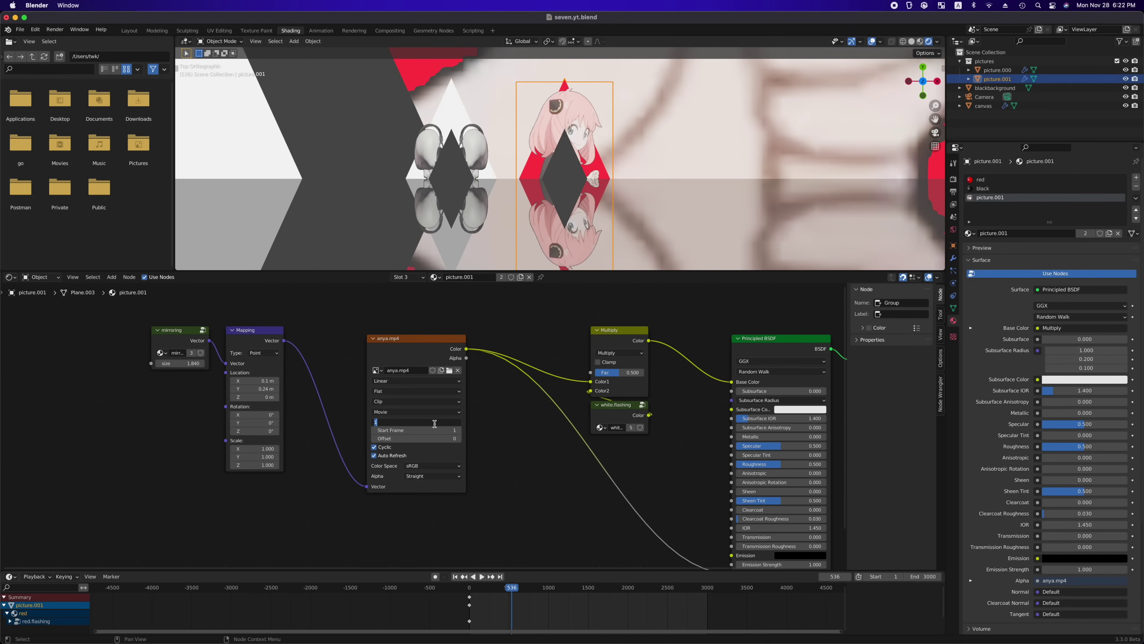
{"action": "key", "text": "Return"}
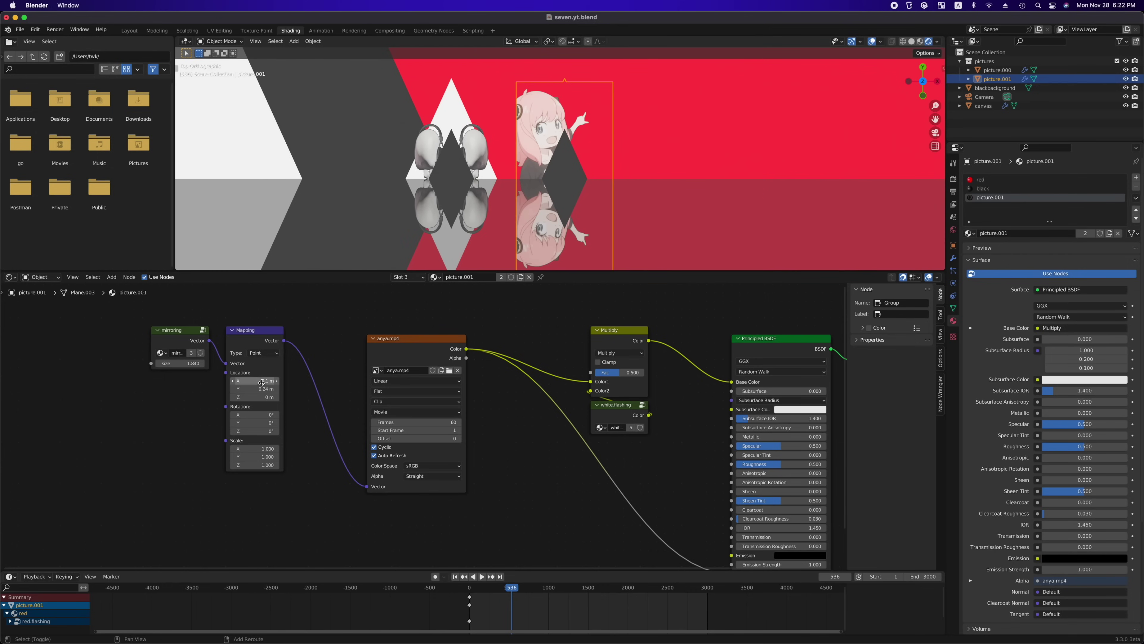
{"action": "left_click_drag", "start_coordinate": [261, 382], "coordinate": [178, 366], "text": "shift"}
{"action": "key", "text": "space"}
{"action": "key", "text": "space"}
{"action": "key", "text": "space"}
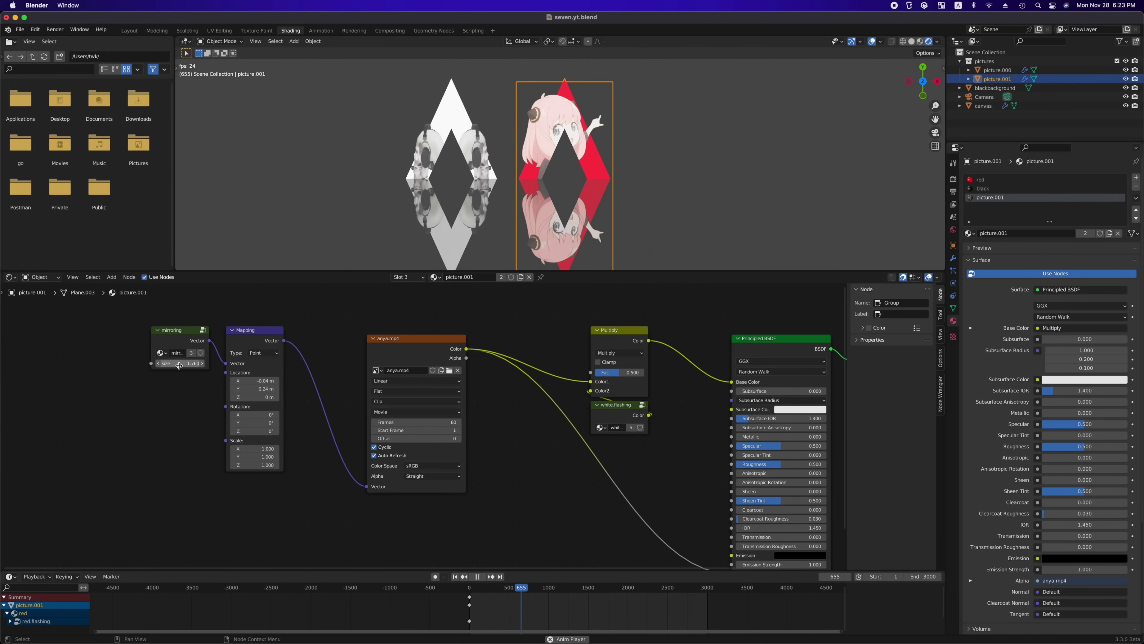
Set the picture.material input of the picture.002 object to the picture.002 material
{"action": "key", "text": "grave"}
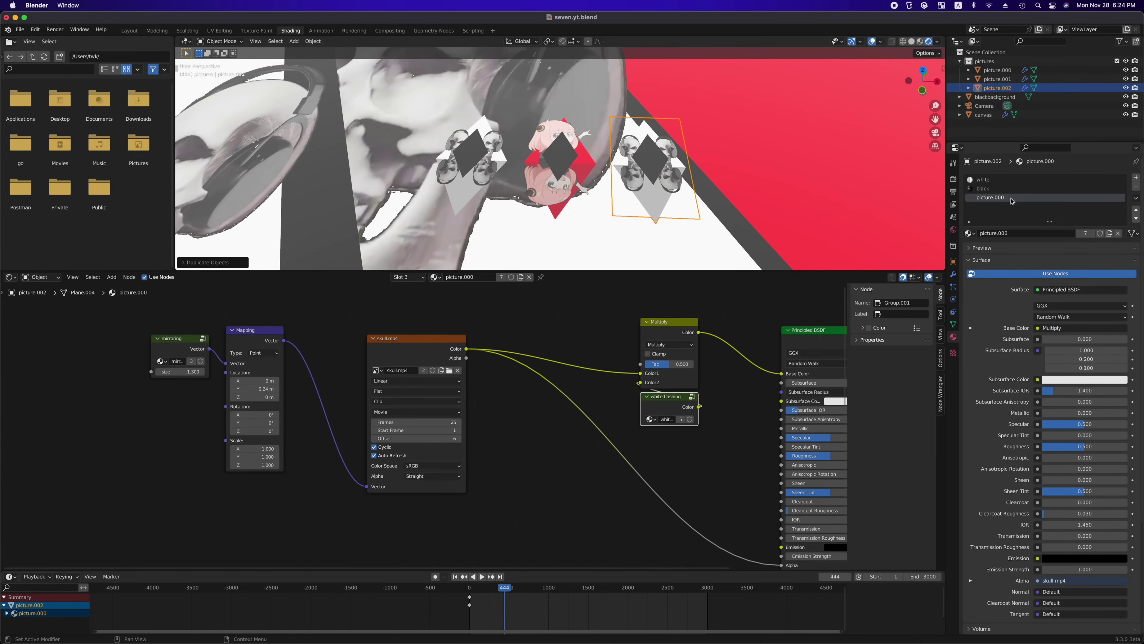
{"action": "left_click", "coordinate": [1087, 252]}
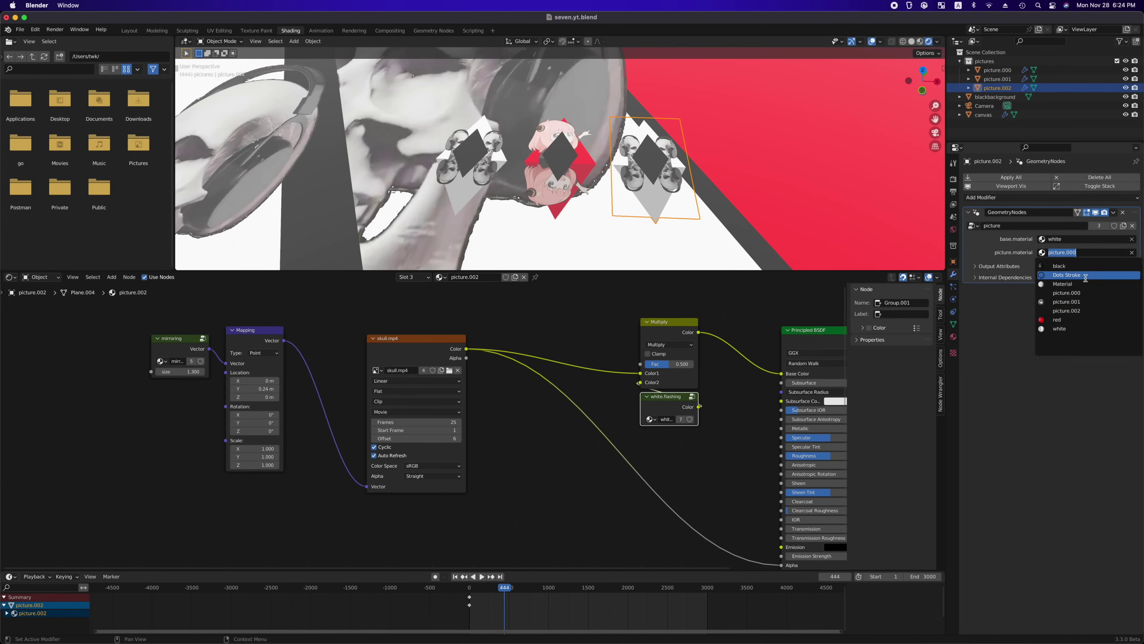
{"action": "left_click", "coordinate": [1066, 310]}
Isolate picture.001, add a Hue Saturation Value node to its anya.mp4 material and adjust the node's colour settings
{"action": "key", "text": "KP_Divide"}
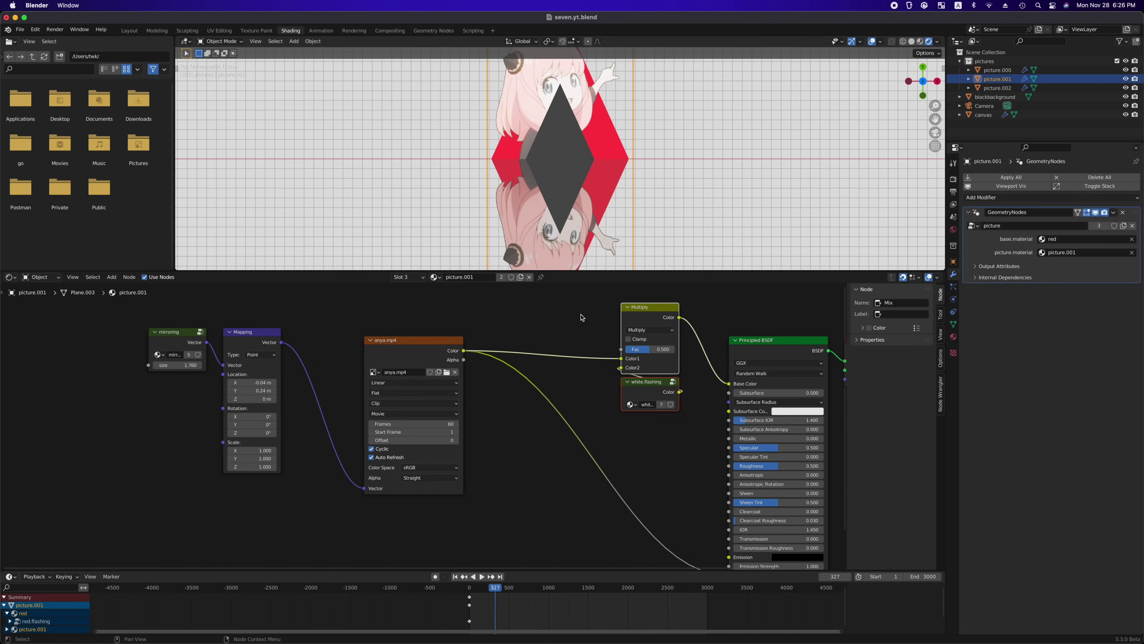
{"action": "key", "text": "shift+a"}
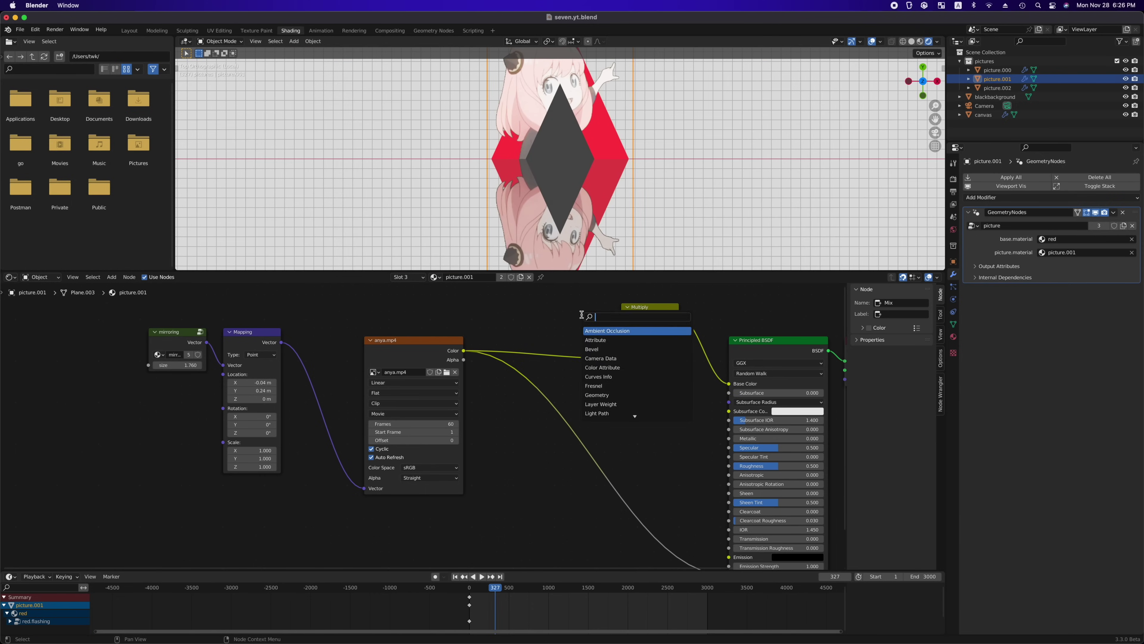
{"action": "type", "text": "hue"}
{"action": "key", "text": "Return"}
{"action": "left_click", "coordinate": [566, 311]}
{"action": "scroll", "coordinate": [566, 312], "scroll_direction": "up", "scroll_amount": 5}
{"action": "left_click_drag", "start_coordinate": [572, 412], "coordinate": [571, 378]}
{"action": "mouse_move", "coordinate": [569, 421]}
{"action": "left_mouse_down"}
{"action": "mouse_move", "coordinate": [580, 420]}
{"action": "mouse_move", "coordinate": [527, 420]}
{"action": "mouse_move", "coordinate": [587, 411]}
{"action": "left_mouse_up"}
{"action": "left_click_drag", "start_coordinate": [569, 401], "coordinate": [543, 402]}
{"action": "left_click", "coordinate": [581, 401]}
{"action": "left_click", "coordinate": [581, 401]}
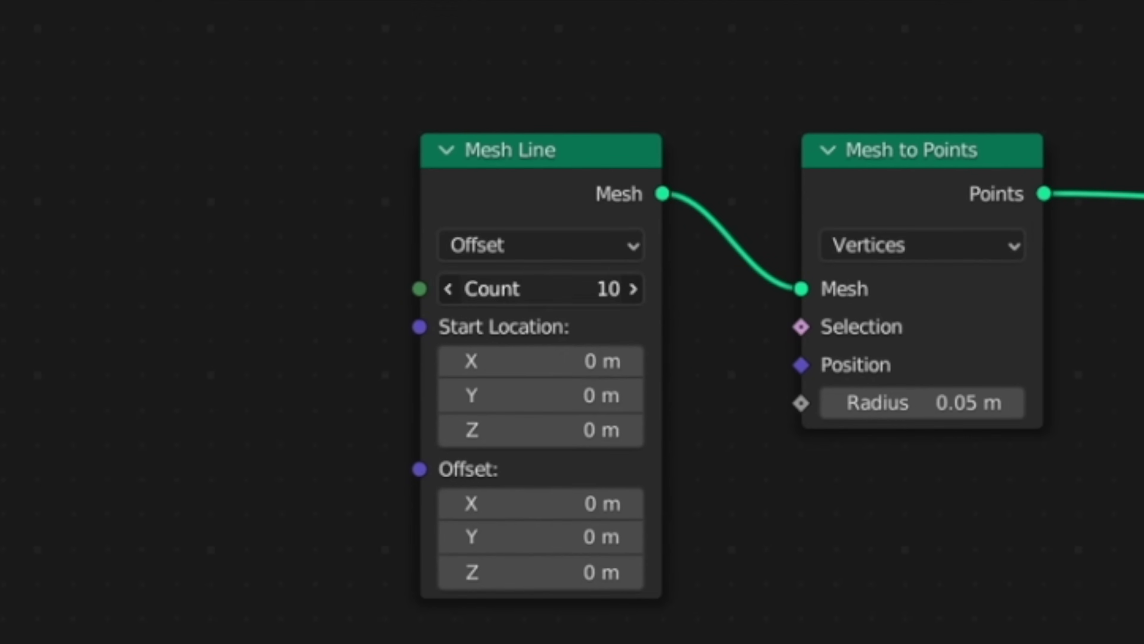
Adjust the Mesh Line's Count in the canvas's root node tree to control how many picture instances are generated
{"action": "left_click_drag", "start_coordinate": [585, 288], "coordinate": [508, 288]}
{"action": "left_click_drag", "start_coordinate": [585, 288], "coordinate": [601, 289]}
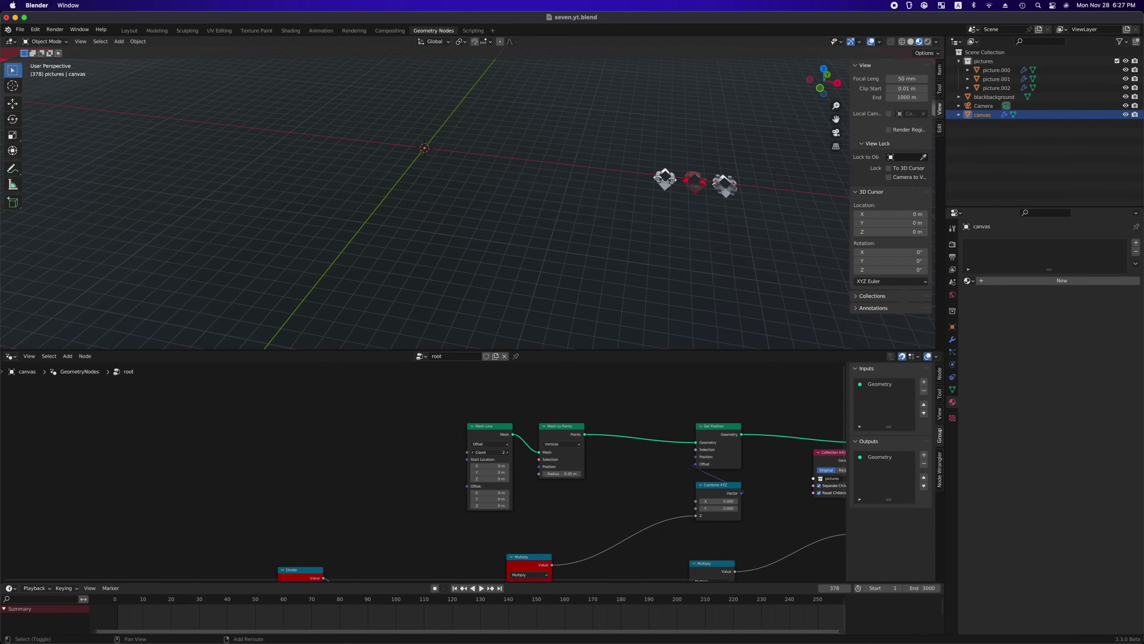
{"action": "left_click_drag", "start_coordinate": [491, 452], "coordinate": [509, 453], "text": "shift"}
{"action": "key", "text": "super+z"}
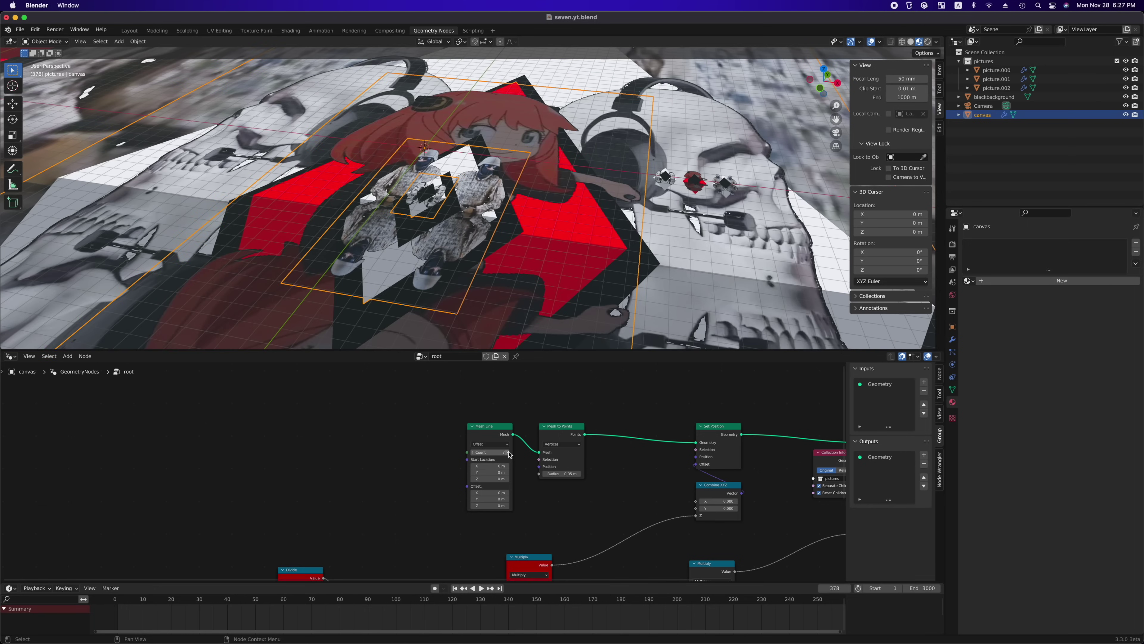
{"action": "left_click", "coordinate": [509, 453]}
{"action": "left_click", "coordinate": [474, 452]}
{"action": "left_click", "coordinate": [473, 452]}
{"action": "left_click", "coordinate": [474, 452]}
{"action": "left_click", "coordinate": [474, 452]}
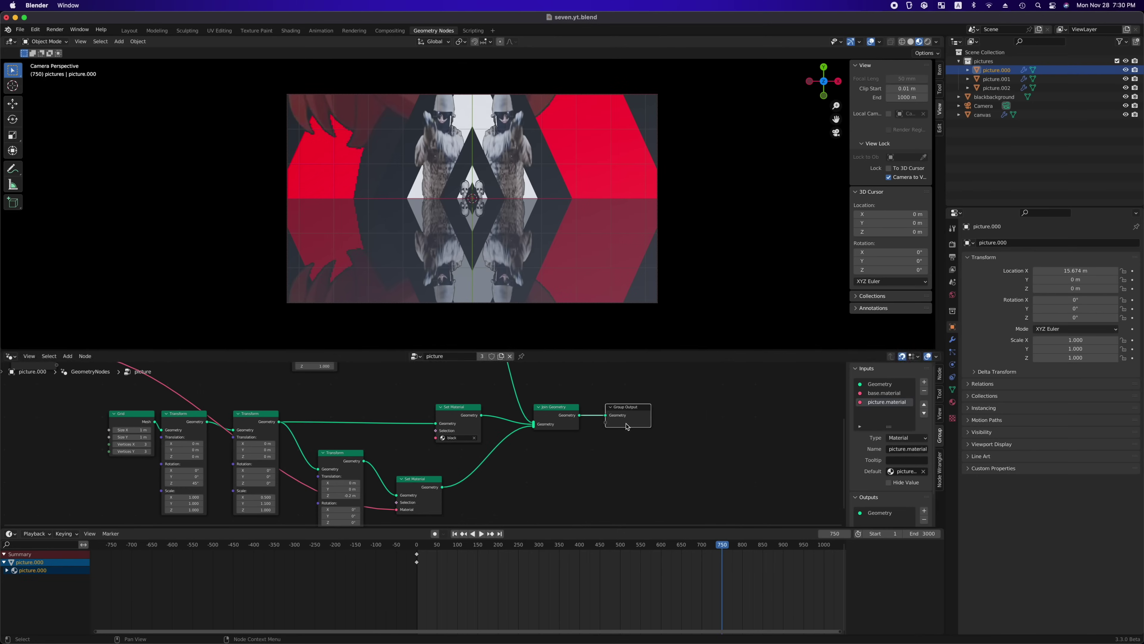
Insert a Transform node between Join Geometry and Group Output in the picture node tree
{"action": "left_click_drag", "start_coordinate": [638, 413], "coordinate": [733, 414]}
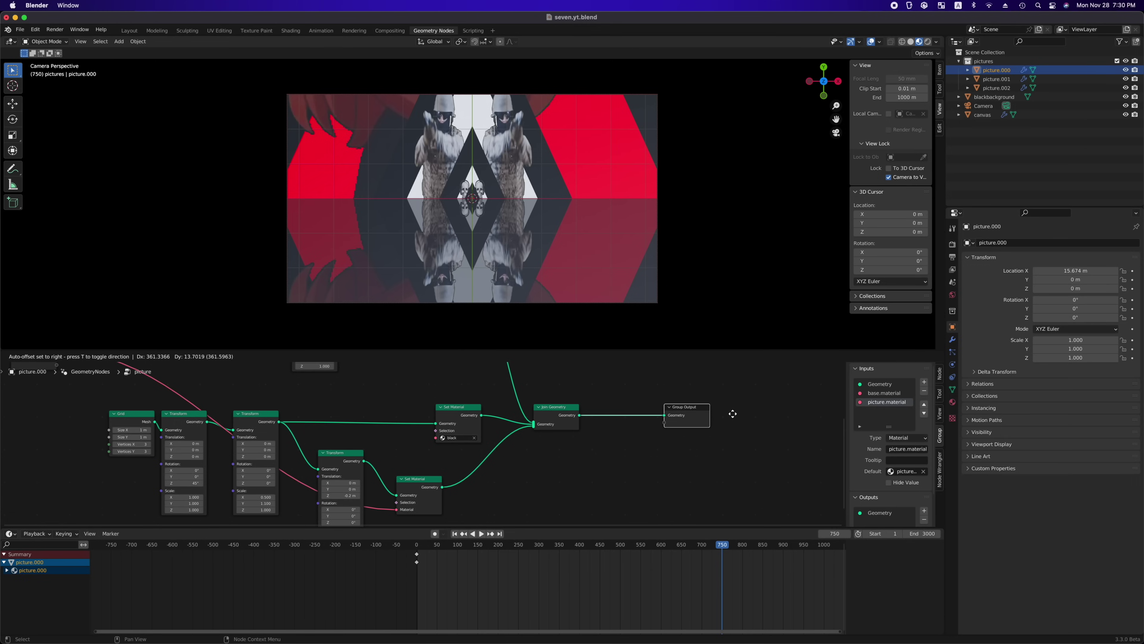
{"action": "left_click_drag", "start_coordinate": [732, 413], "coordinate": [811, 395]}
{"action": "key", "text": "shift+a"}
{"action": "type", "text": "tra"}
{"action": "key", "text": "Return"}
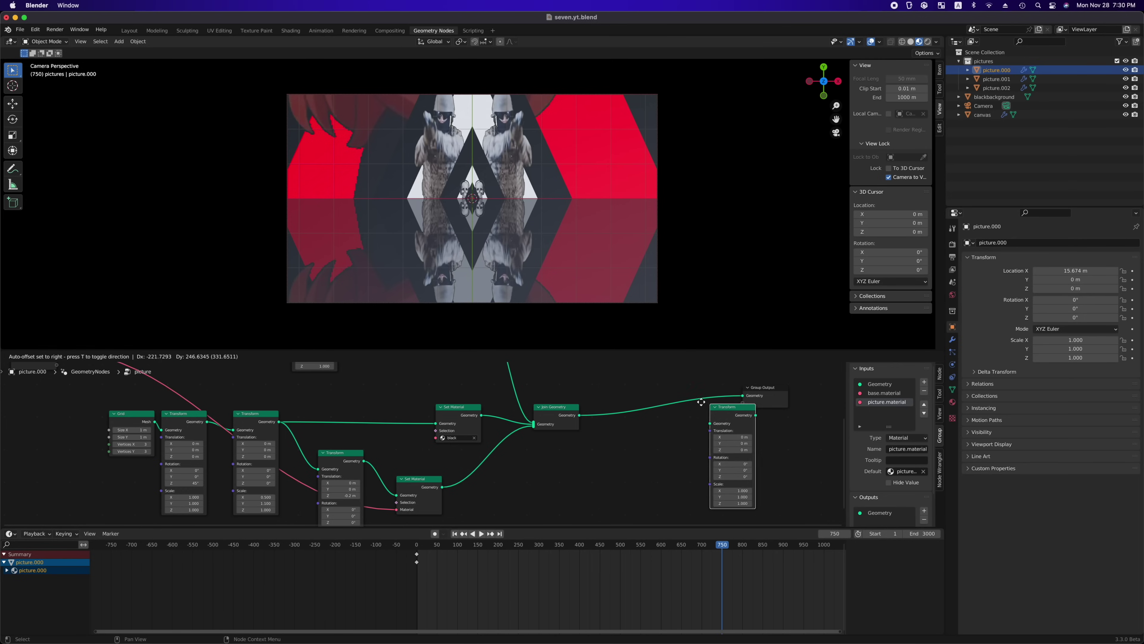
{"action": "left_click", "coordinate": [676, 425]}
Try shifting the pictures vertically with the new Transform node's Y translation
{"action": "mouse_move", "coordinate": [668, 424]}
{"action": "left_mouse_down", "text": "shift"}
{"action": "mouse_move", "coordinate": [649, 425]}
{"action": "mouse_move", "coordinate": [677, 424]}
{"action": "left_mouse_up", "text": "shift"}
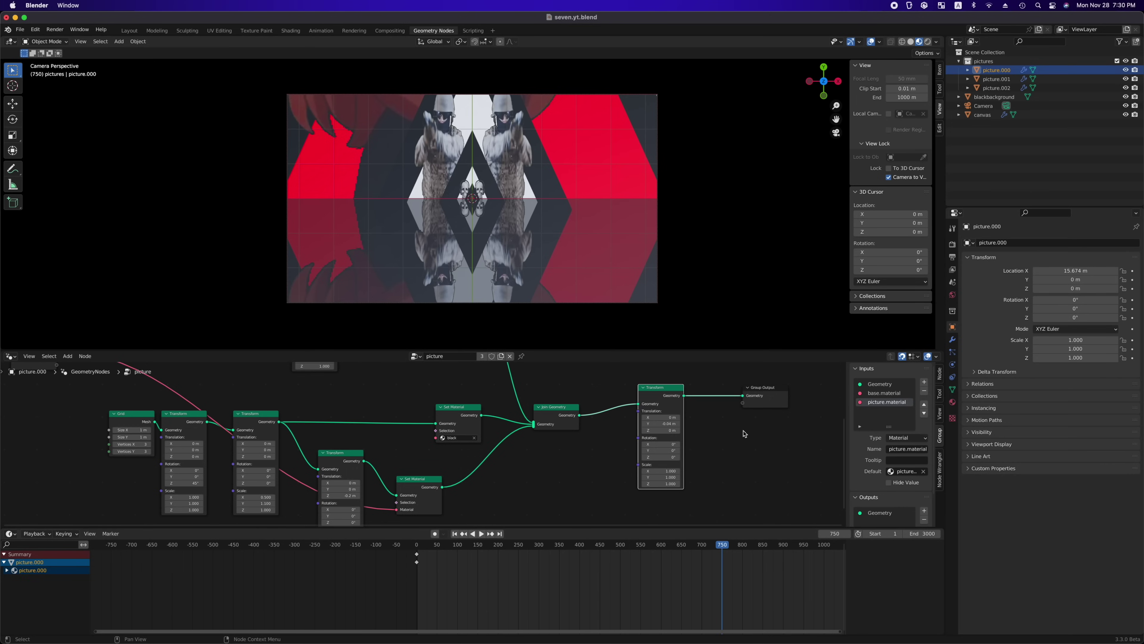
{"action": "left_click_drag", "start_coordinate": [664, 423], "coordinate": [667, 424], "text": "shift"}
{"action": "left_click", "coordinate": [710, 430]}
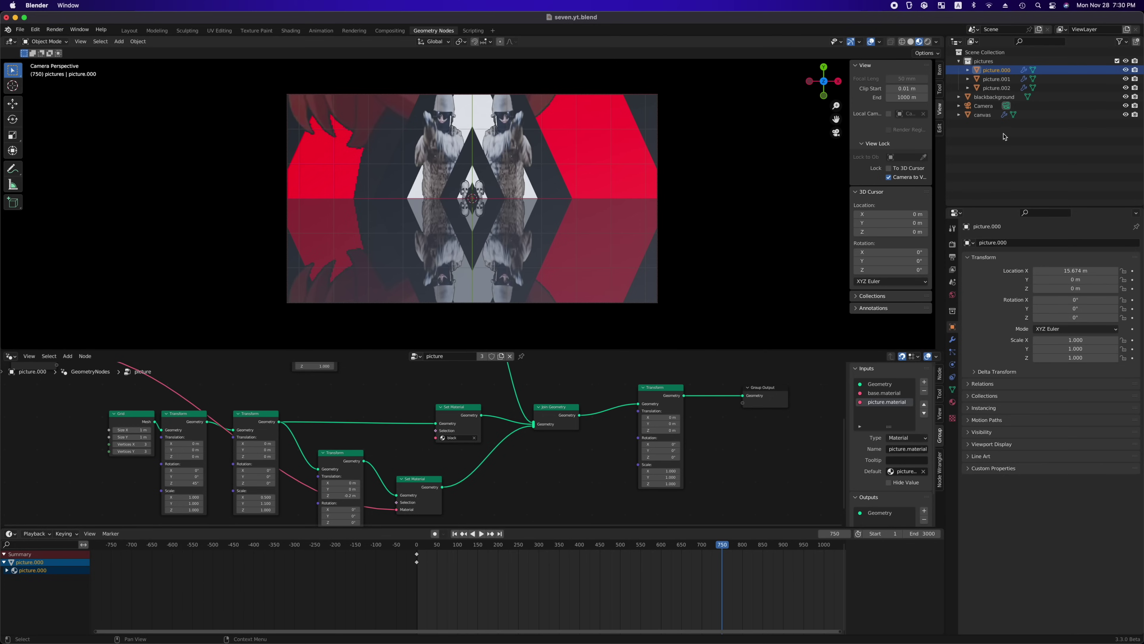
Add a float custom property named y.shift to the canvas object
{"action": "left_click", "coordinate": [986, 115]}
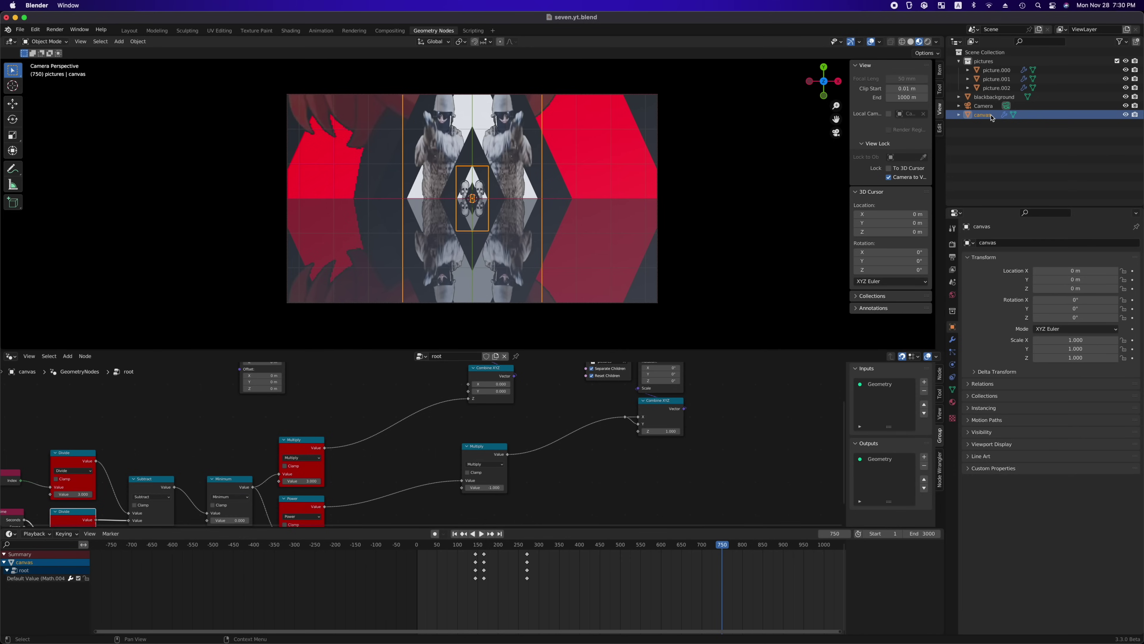
{"action": "left_click", "coordinate": [970, 469]}
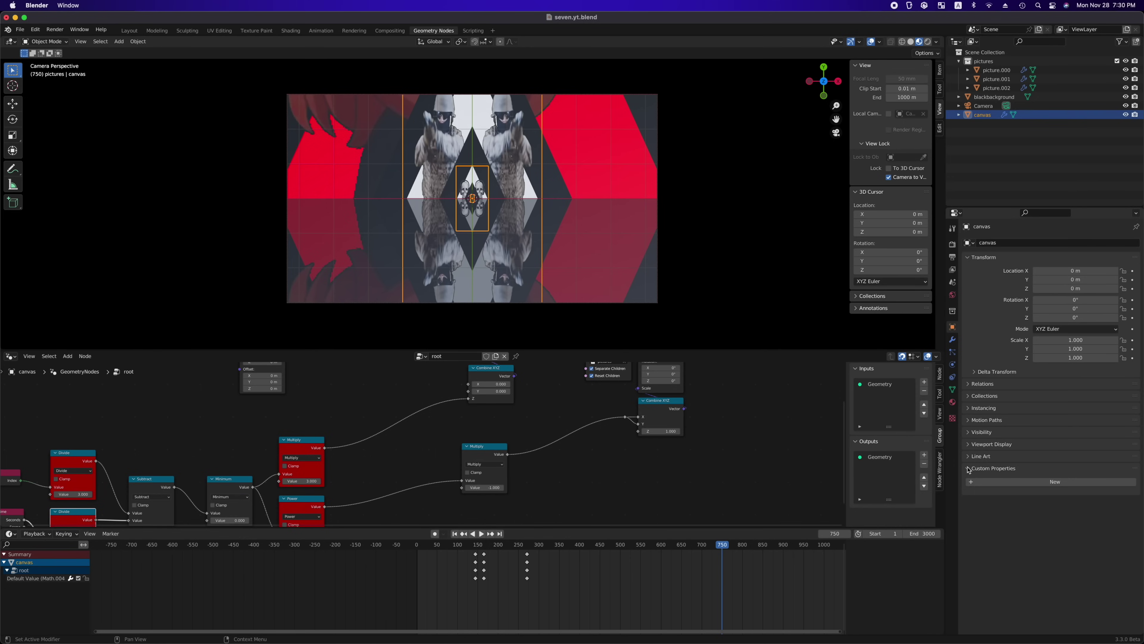
{"action": "left_click", "coordinate": [1055, 481]}
{"action": "left_click", "coordinate": [1076, 498]}
{"action": "key", "text": "Return"}
{"action": "left_click", "coordinate": [1120, 498]}
{"action": "left_click", "coordinate": [1088, 517]}
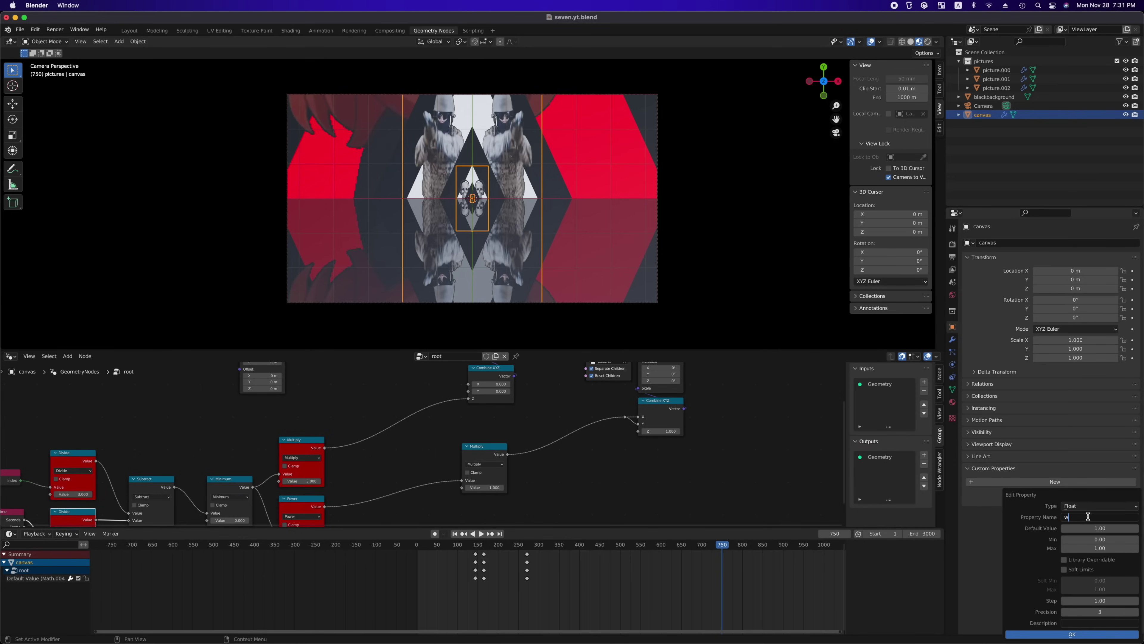
{"action": "type", "text": "y.shift"}
{"action": "left_click", "coordinate": [1067, 634]}
Copy the canvas's y.shift property as a new driver and paste it onto the Y translation of picture.000's final Transform node
{"action": "right_click", "coordinate": [1073, 498]}
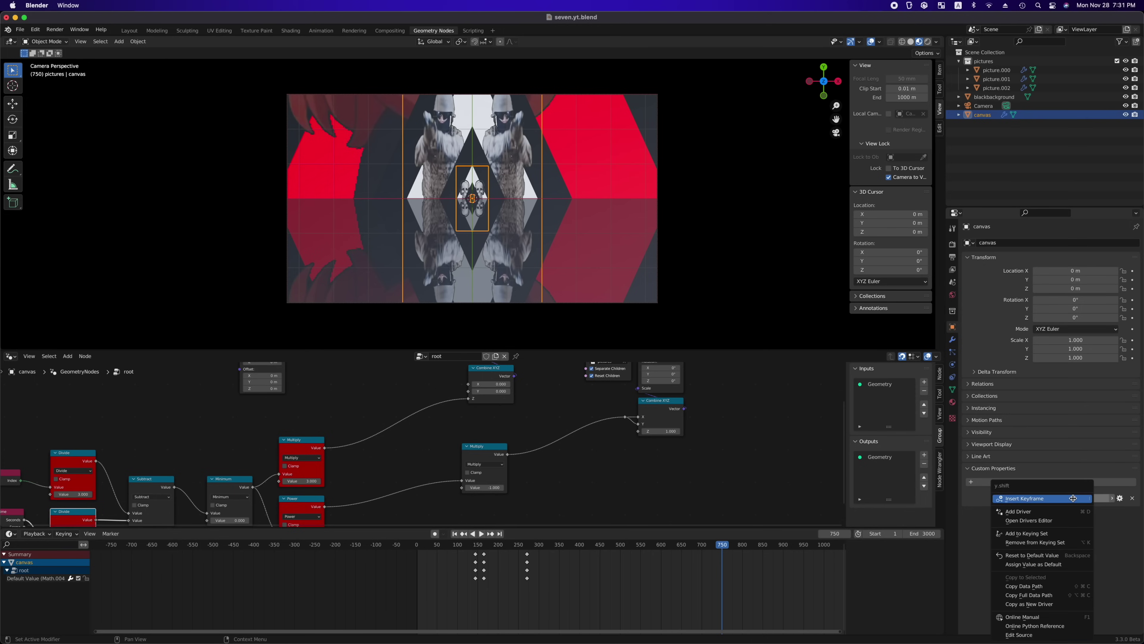
{"action": "left_click", "coordinate": [1034, 604]}
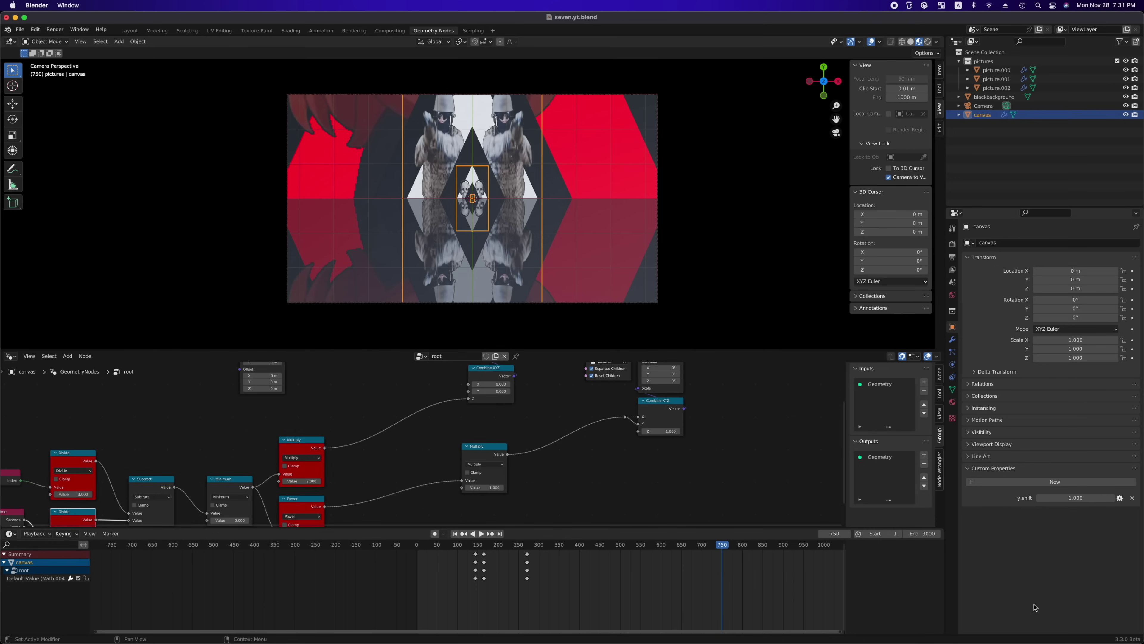
{"action": "left_click", "coordinate": [996, 70]}
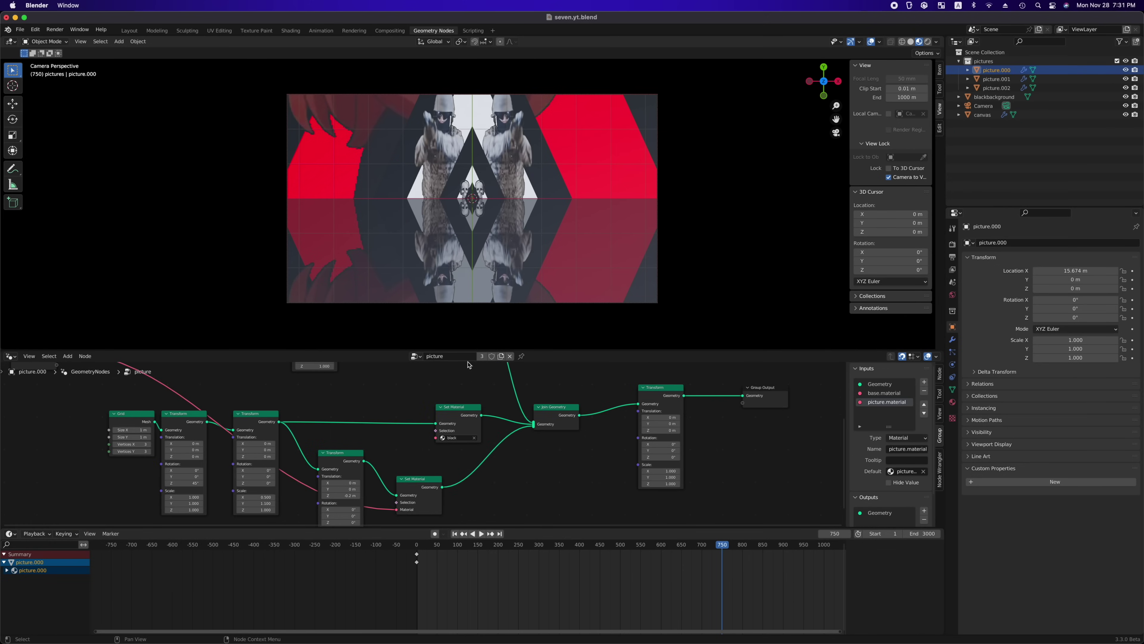
{"action": "right_click", "coordinate": [660, 424]}
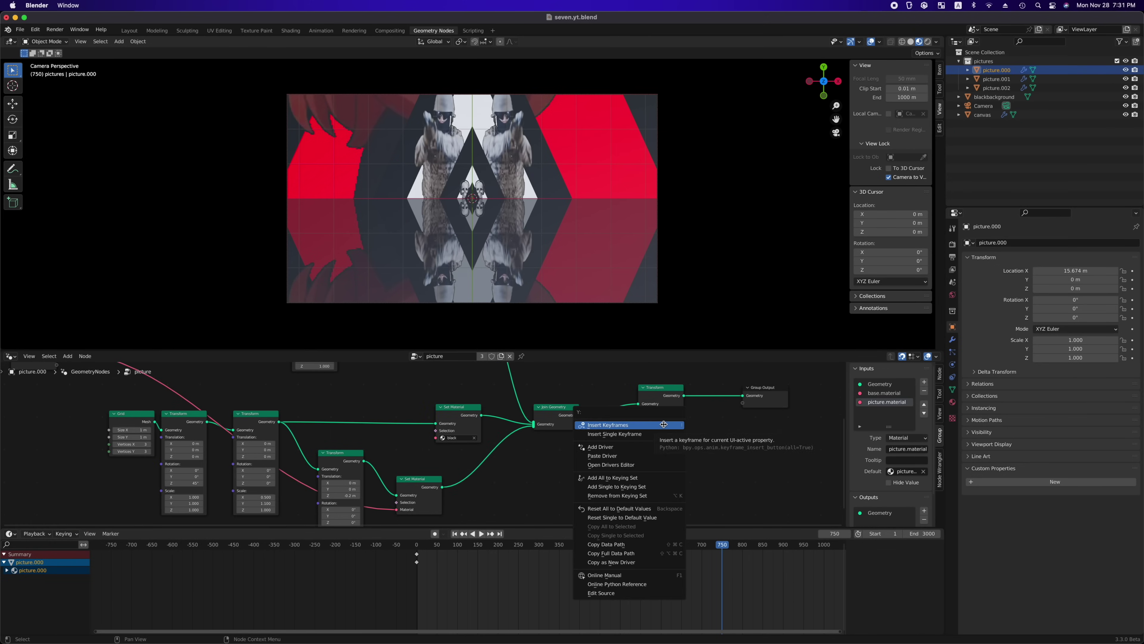
{"action": "left_click", "coordinate": [628, 458]}
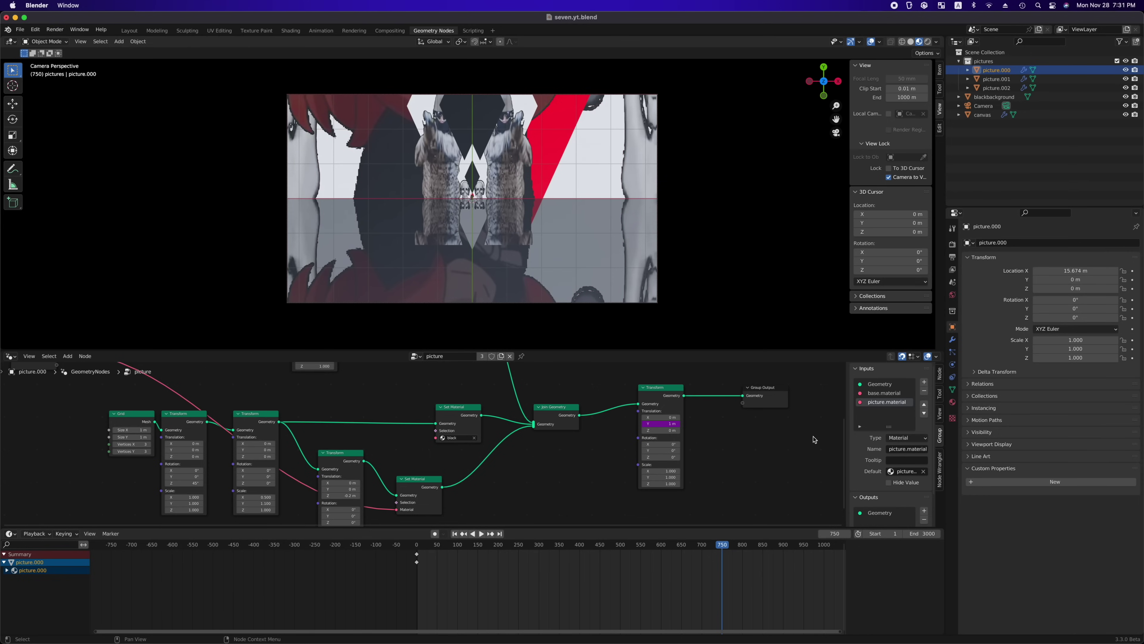
Change the Y translation driver to a scripted expression of -1*y_shift
{"action": "left_click", "coordinate": [652, 424]}
{"action": "key", "text": "Escape"}
{"action": "right_click", "coordinate": [652, 424]}
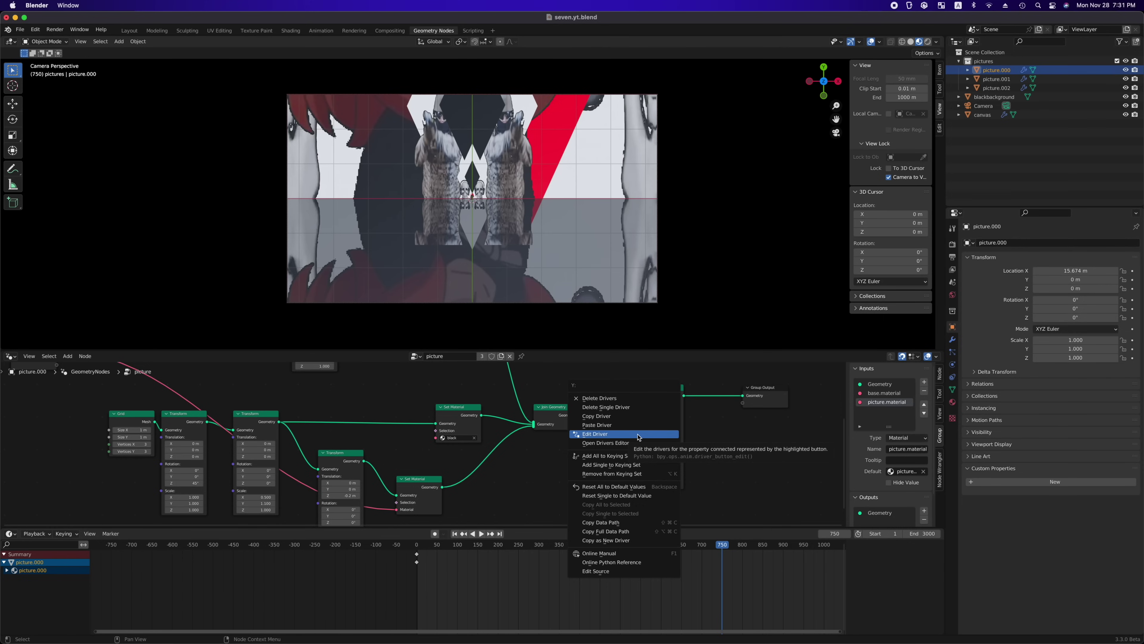
{"action": "left_click", "coordinate": [638, 436]}
{"action": "left_click", "coordinate": [652, 434]}
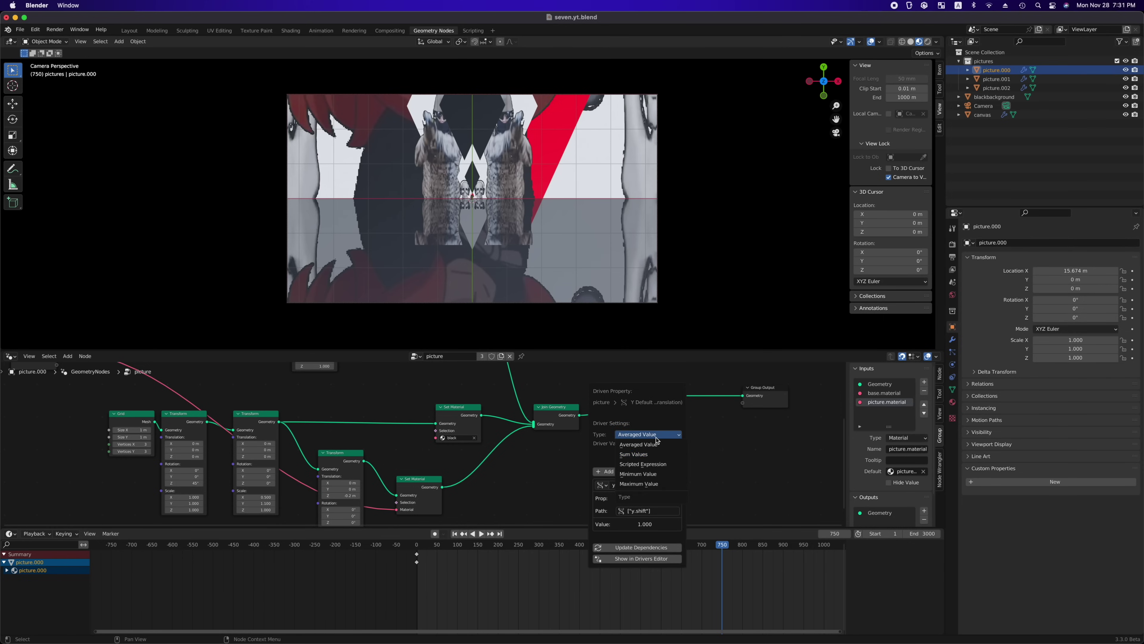
{"action": "left_click", "coordinate": [657, 463]}
{"action": "left_click", "coordinate": [633, 473]}
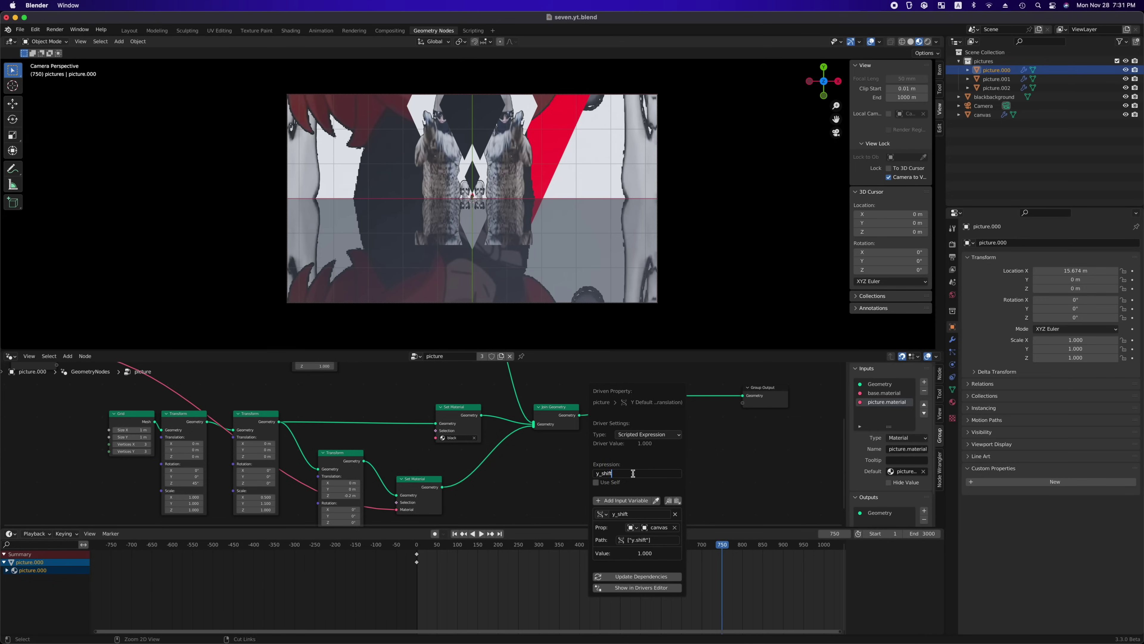
{"action": "type", "text": "-1*"}
{"action": "key", "text": "Return"}
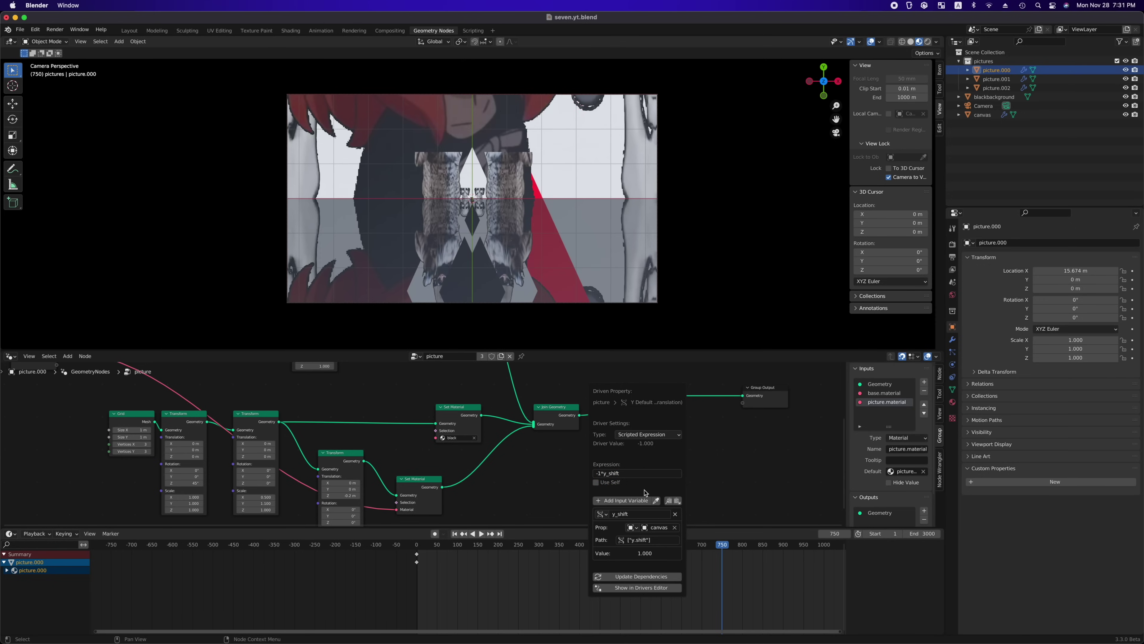
Set the canvas object's y.shift custom property to 0.06
{"action": "left_click", "coordinate": [983, 115]}
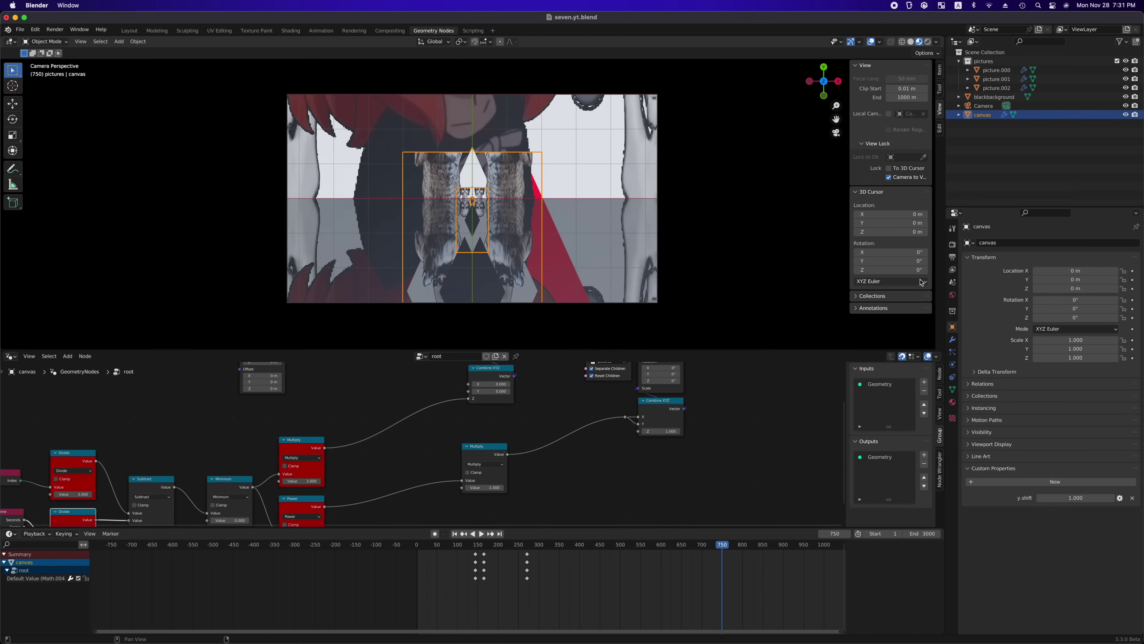
{"action": "left_click", "coordinate": [940, 78]}
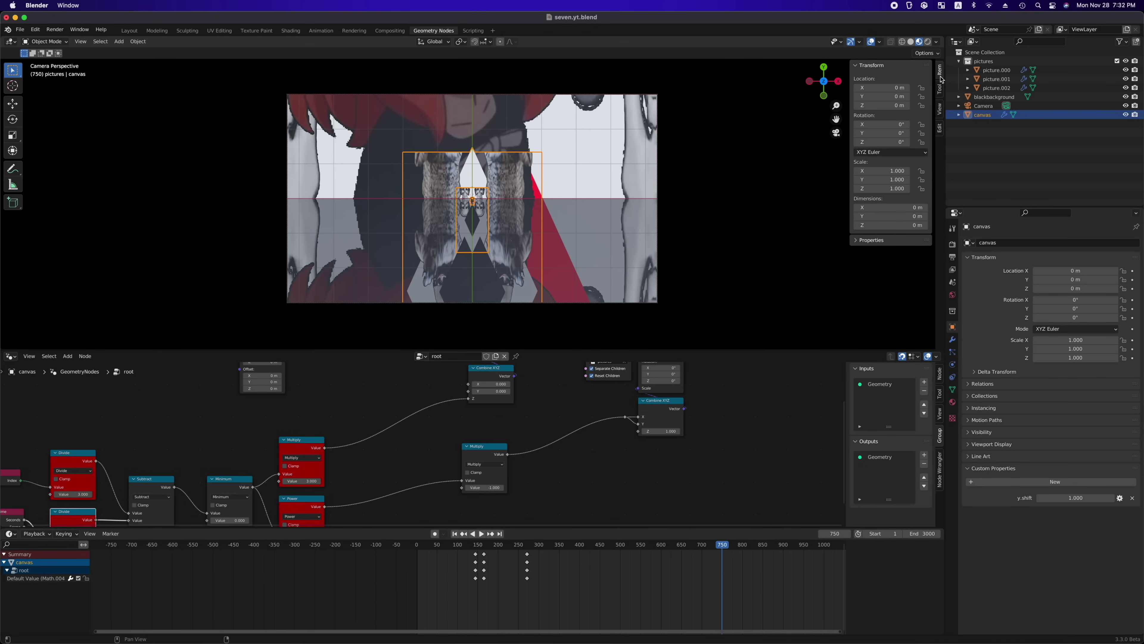
{"action": "left_click", "coordinate": [868, 239]}
{"action": "left_click", "coordinate": [907, 254]}
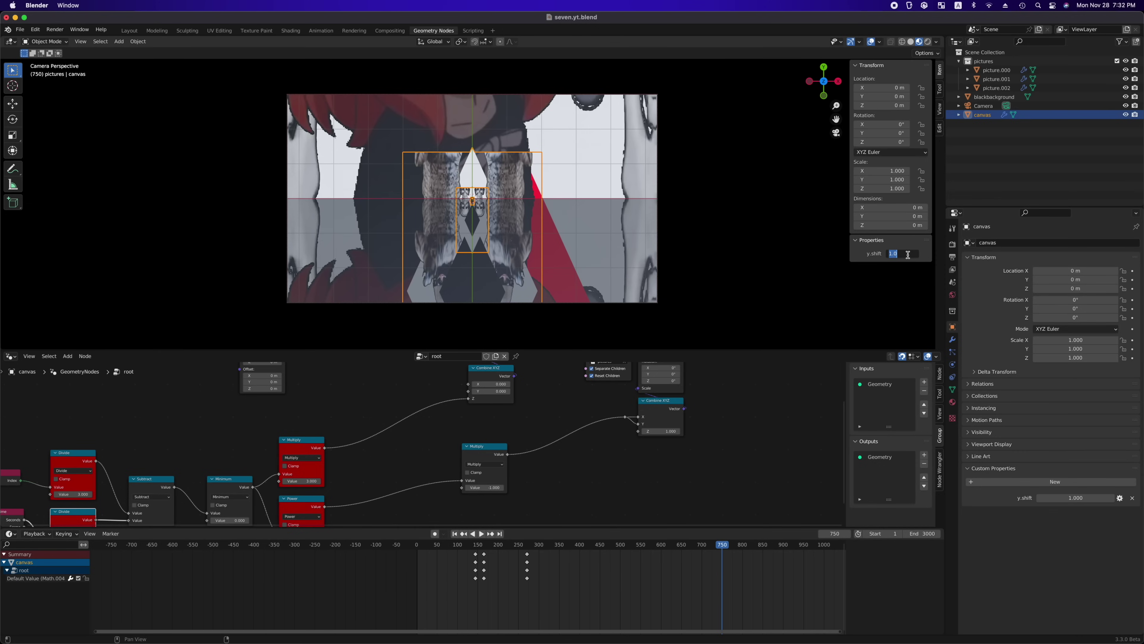
{"action": "type", "text": ".06"}
{"action": "key", "text": "Return"}
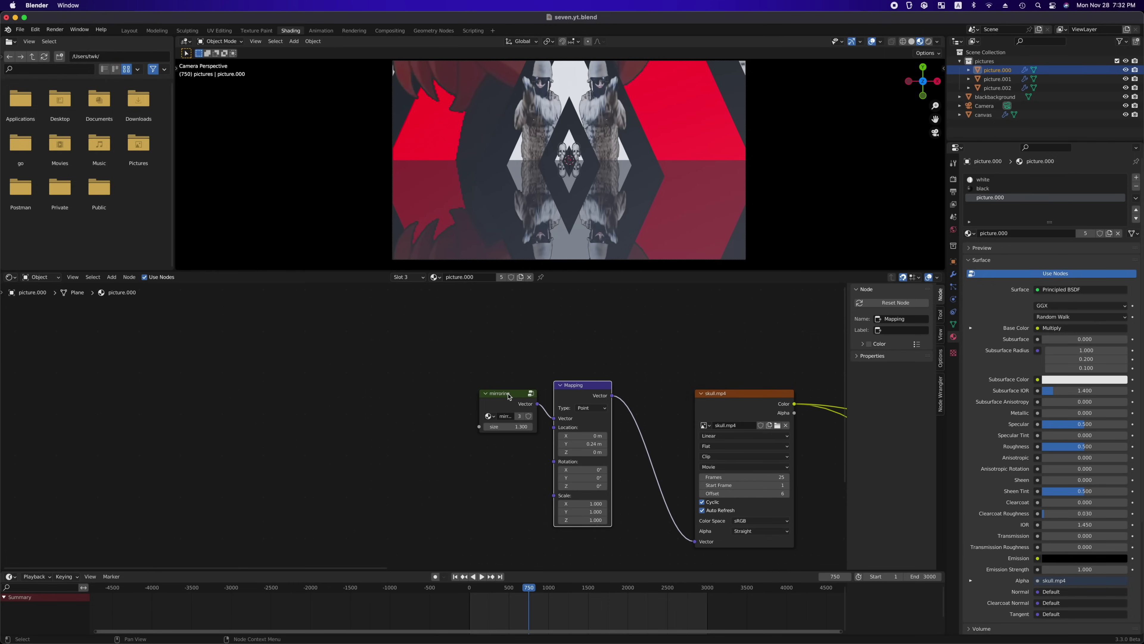
Open picture.000's mirroring node group and paste the y.shift driver onto the Y location of its Mapping node
{"action": "left_click", "coordinate": [509, 396]}
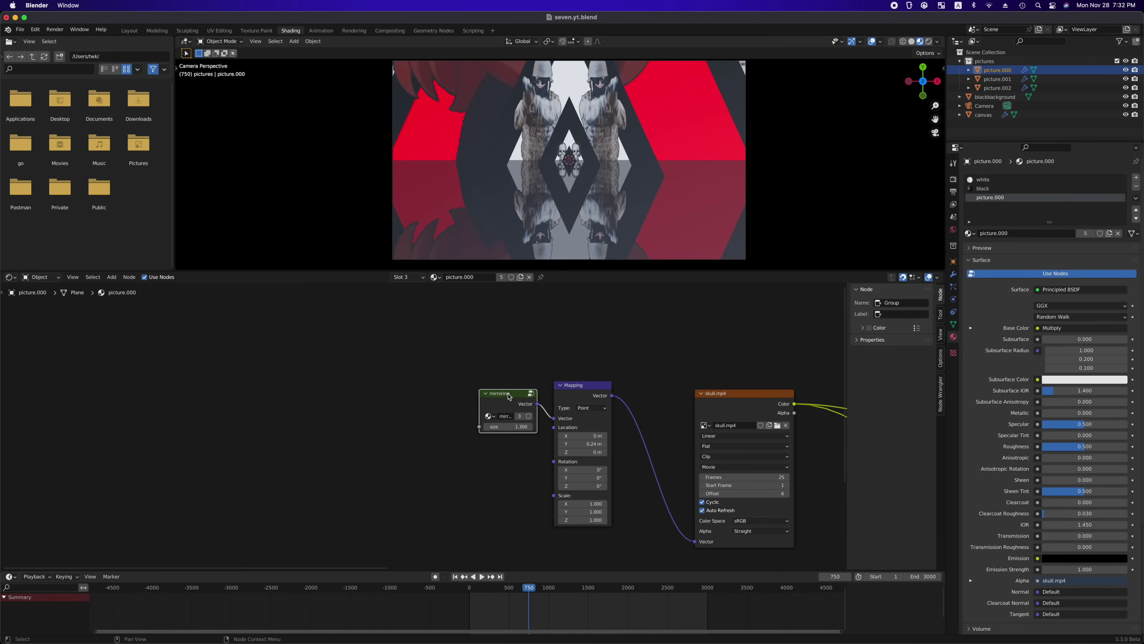
{"action": "key", "text": "Tab"}
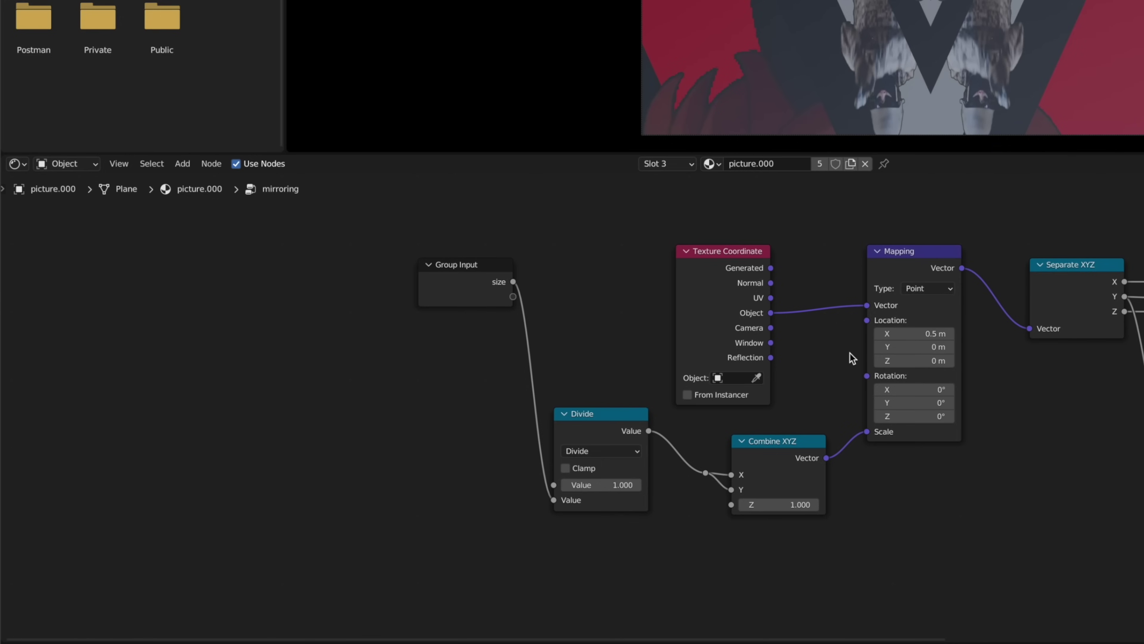
{"action": "right_click", "coordinate": [898, 346]}
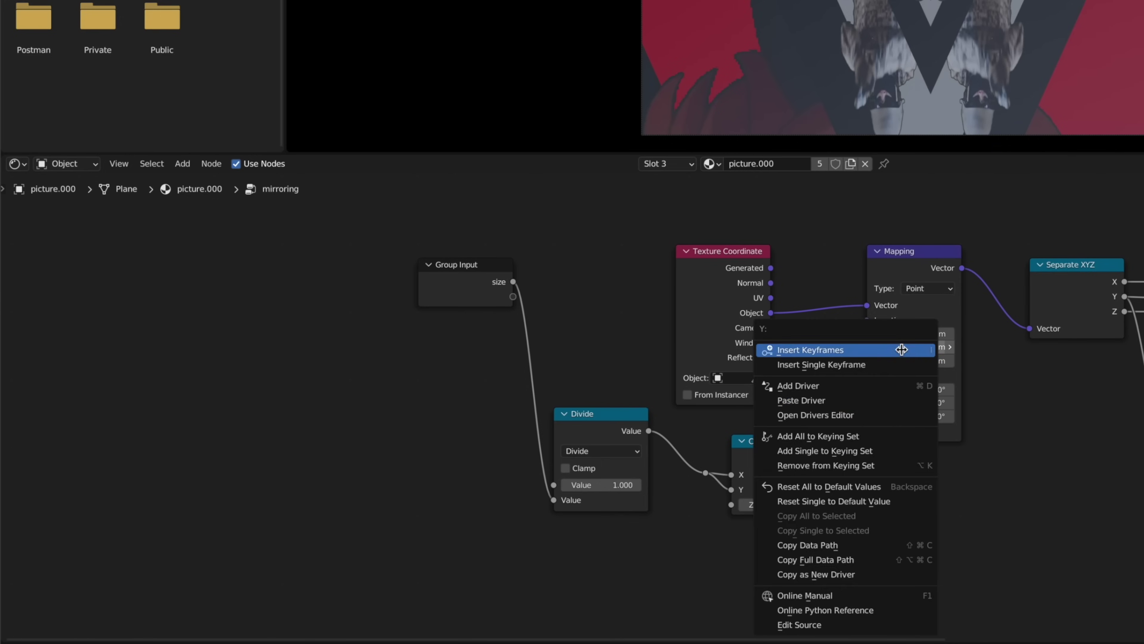
{"action": "left_click", "coordinate": [854, 400]}
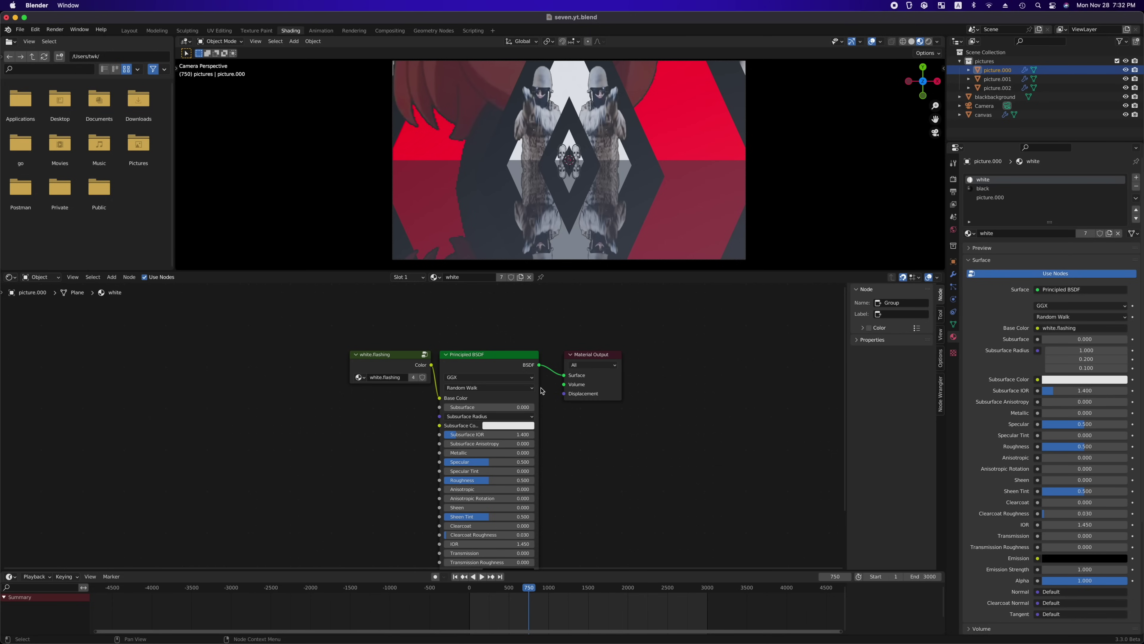
Paste the y.shift driver onto the Mapping node's Y location in the white.flashing group and in picture.001's red flashing group
{"action": "key", "text": "Tab"}
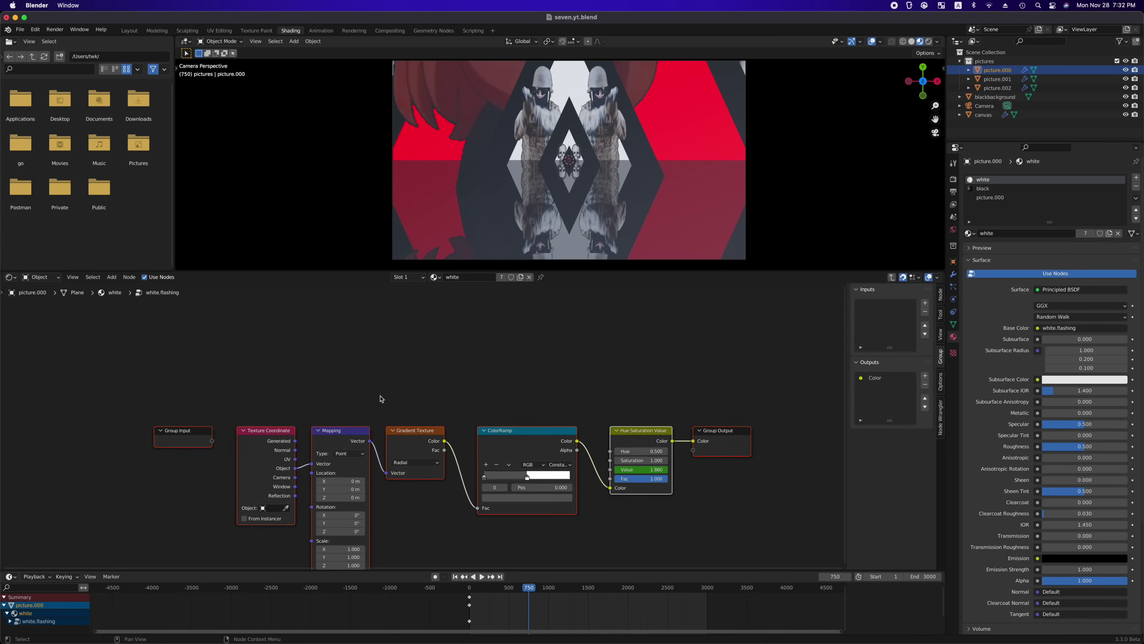
{"action": "right_click", "coordinate": [460, 408]}
{"action": "left_click", "coordinate": [461, 409]}
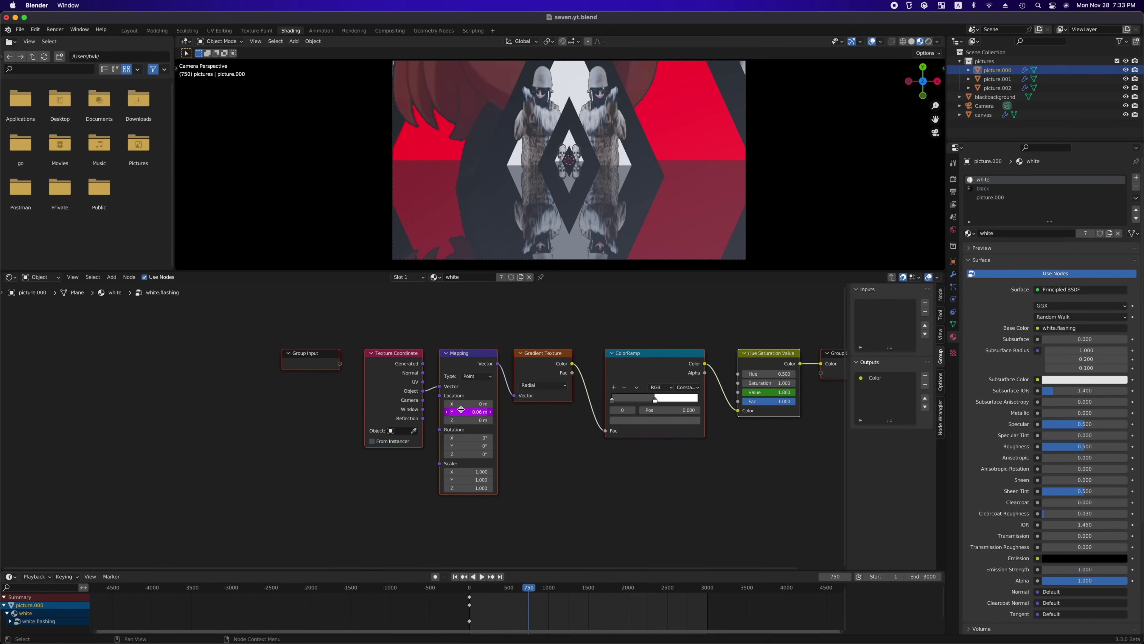
{"action": "left_click", "coordinate": [996, 79]}
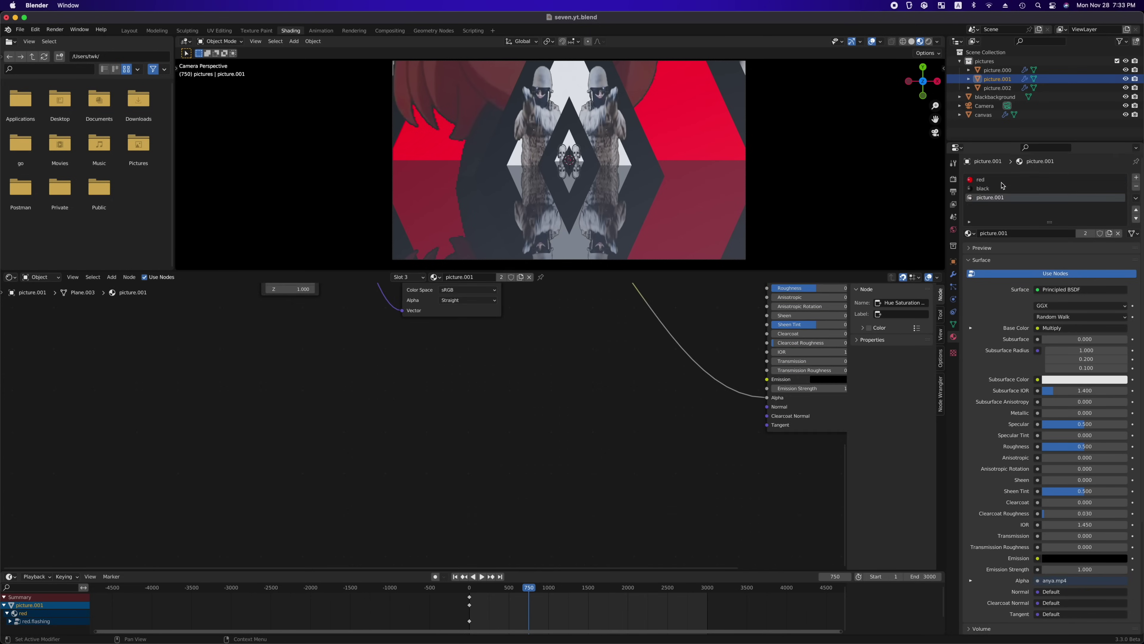
{"action": "right_click", "coordinate": [304, 450]}
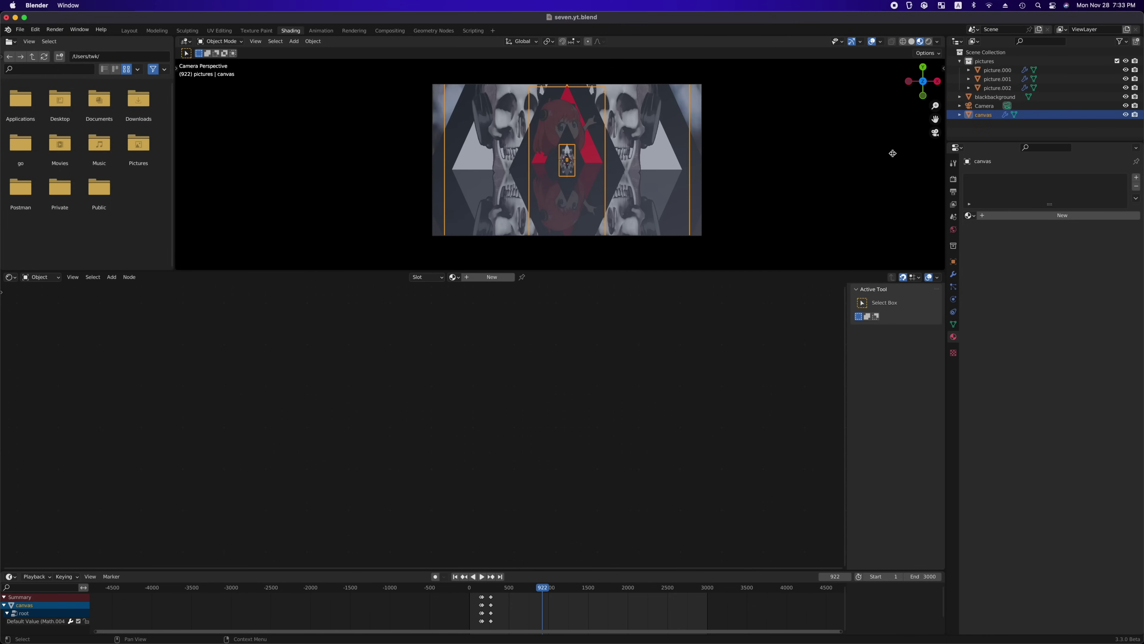
Play the animation and try out different y.shift values on the canvas
{"action": "key", "text": "n"}
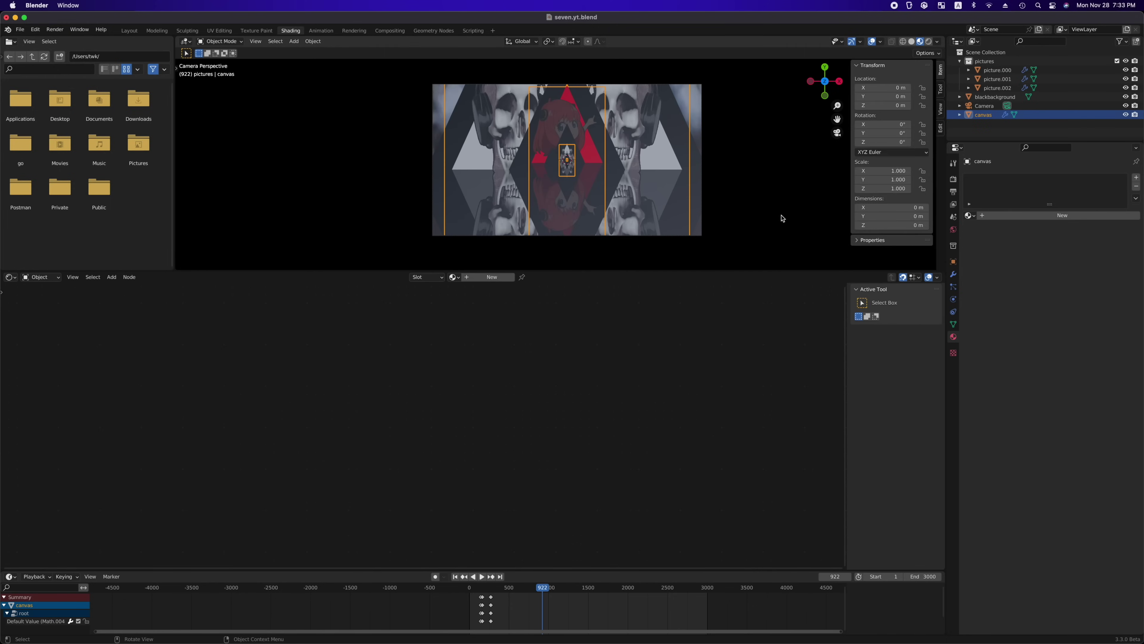
{"action": "key", "text": "space"}
{"action": "mouse_move", "coordinate": [898, 255]}
{"action": "left_mouse_down"}
{"action": "mouse_move", "coordinate": [932, 256]}
{"action": "mouse_move", "coordinate": [900, 255]}
{"action": "mouse_move", "coordinate": [914, 255]}
{"action": "left_mouse_up"}
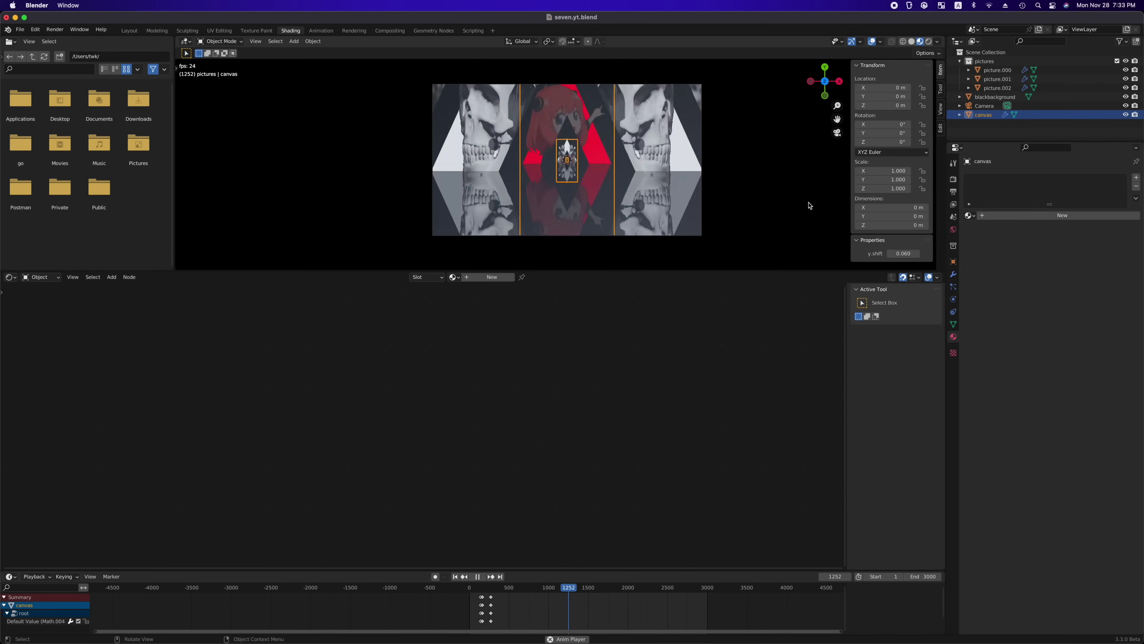
Unlock the camera's Y location and shift the camera vertically during playback
{"action": "left_click", "coordinate": [984, 105]}
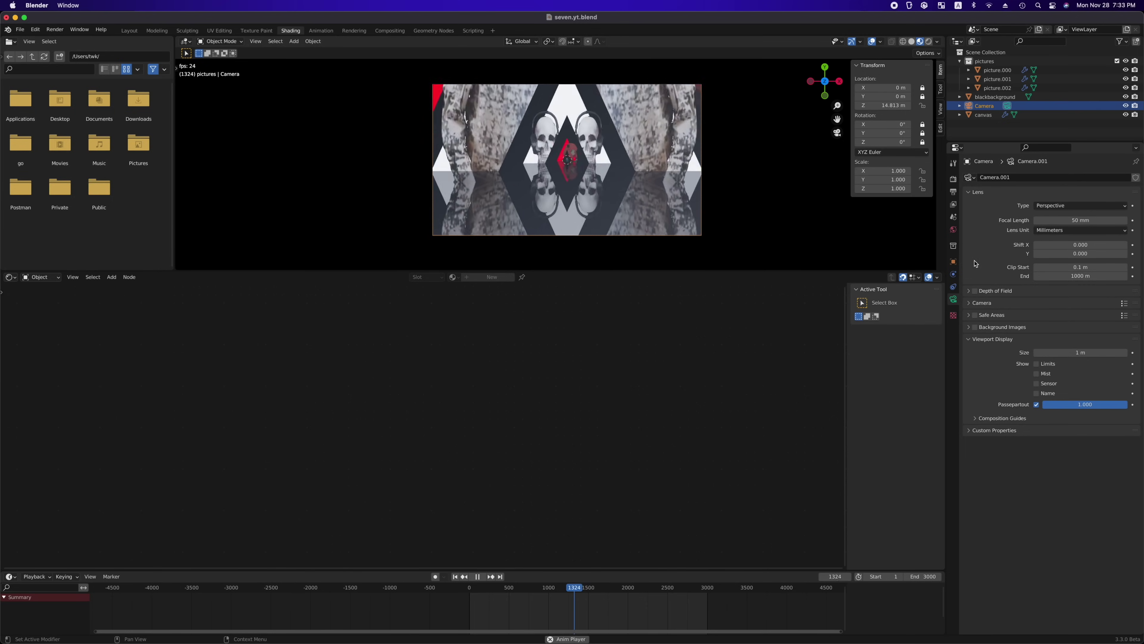
{"action": "left_click", "coordinate": [953, 261]}
{"action": "left_click", "coordinate": [1123, 214]}
{"action": "left_click_drag", "start_coordinate": [1076, 214], "coordinate": [1093, 215]}
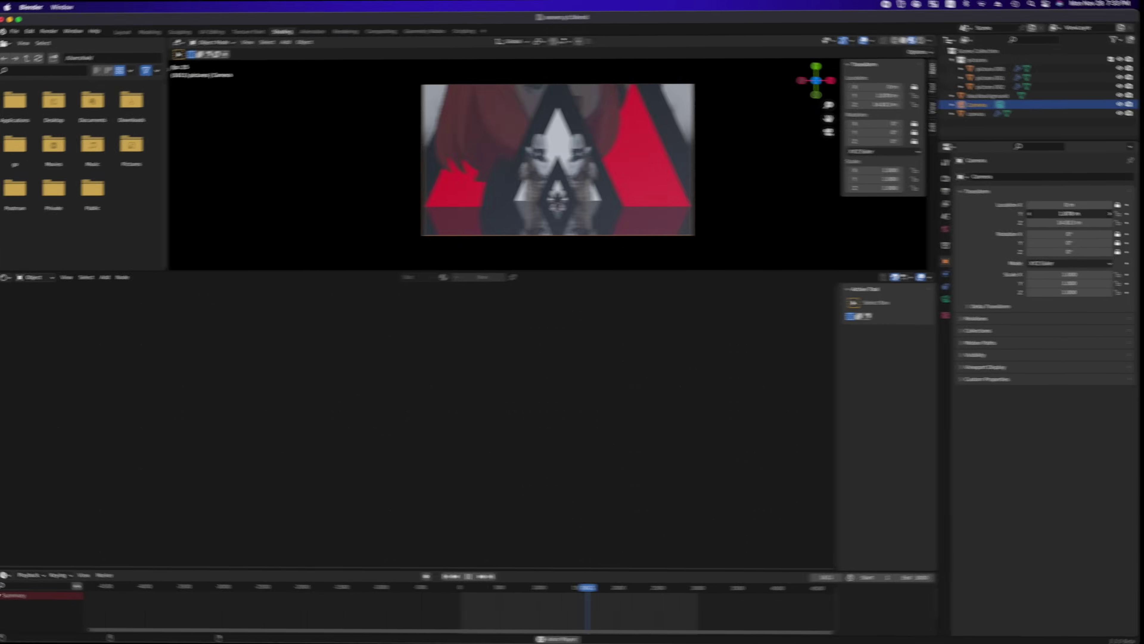
Go to the Compositing workspace and render frame 97 as the backdrop preview
{"action": "left_click", "coordinate": [390, 30]}
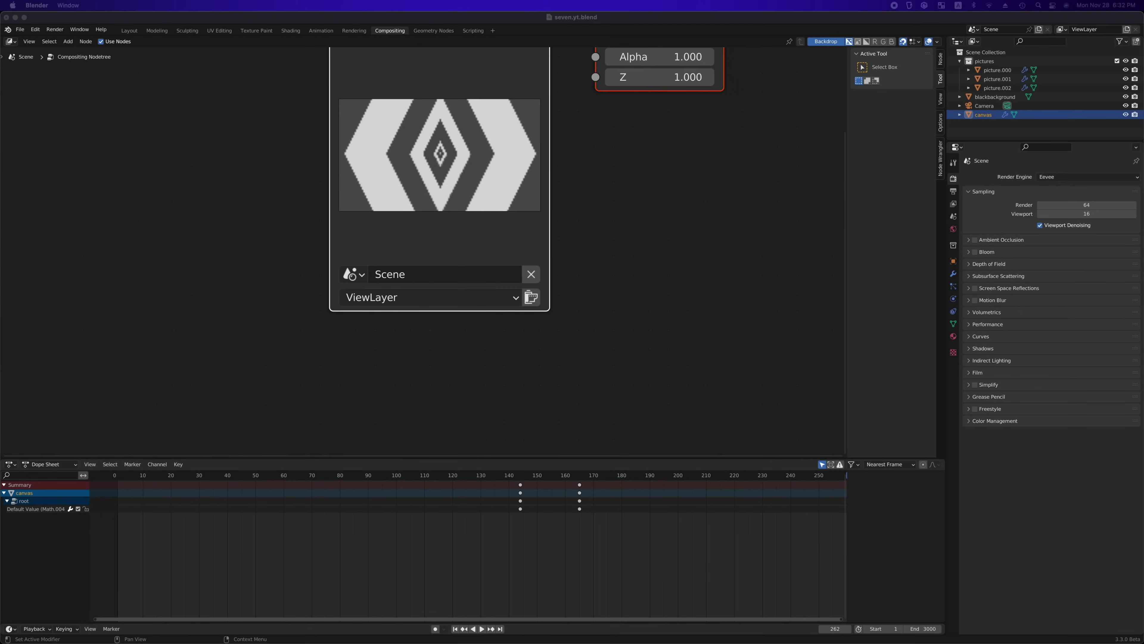
{"action": "key", "text": "Home"}
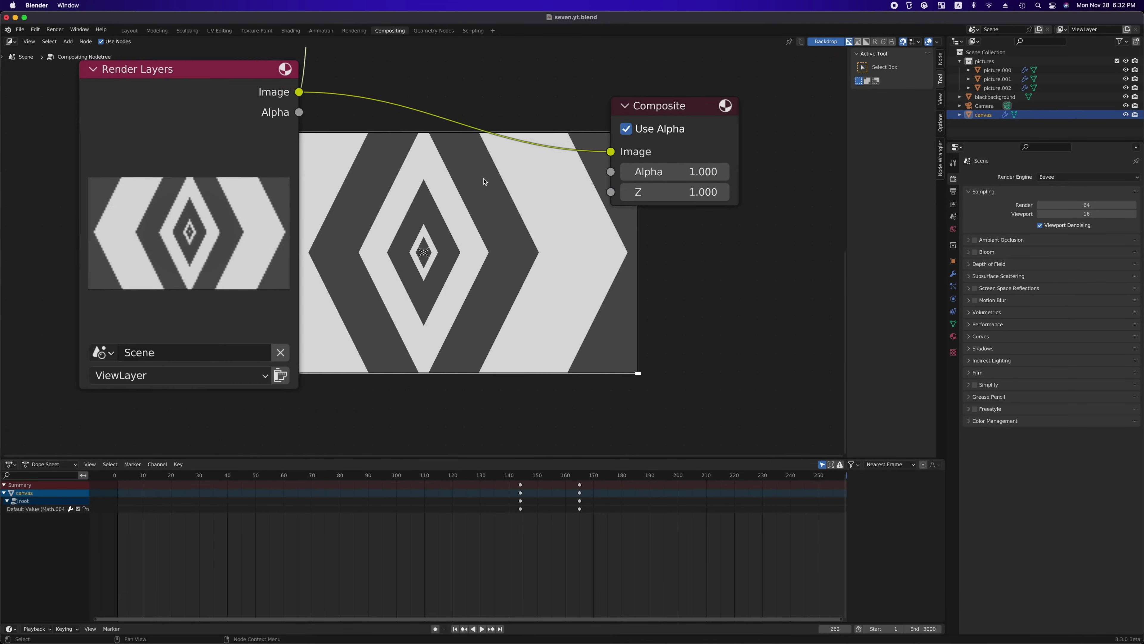
{"action": "key", "text": "Home"}
{"action": "left_click", "coordinate": [937, 41]}
{"action": "key", "text": "F12"}
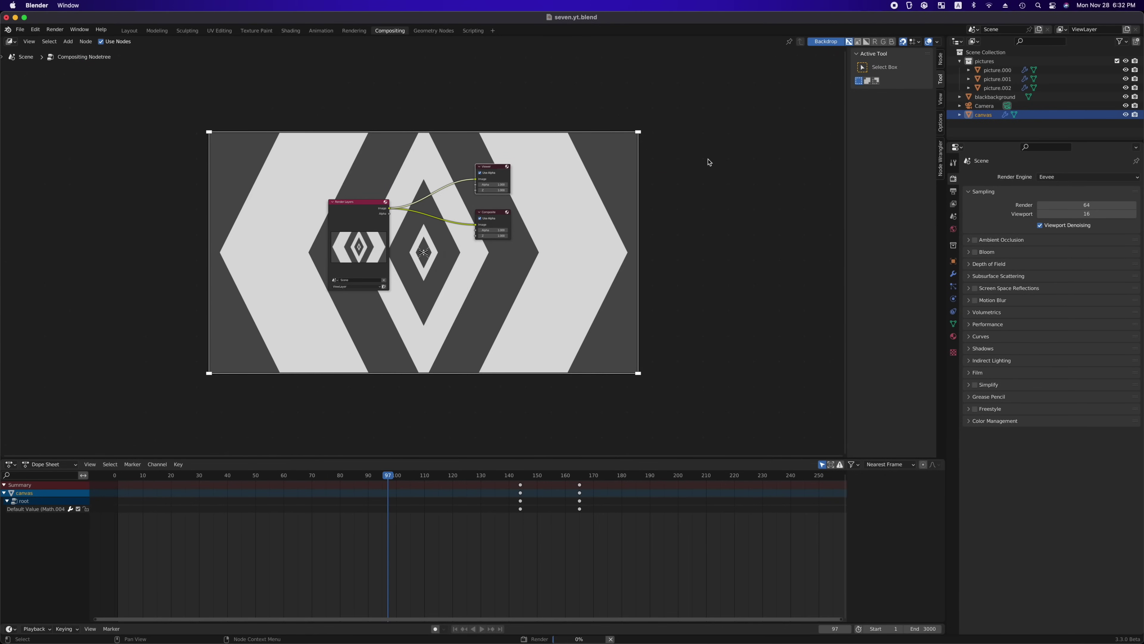
{"action": "left_click", "coordinate": [499, 18]}
Spread the Render Layers, Viewer and Composite nodes apart and merge the two output links through a reroute
{"action": "left_click_drag", "start_coordinate": [346, 220], "coordinate": [159, 164]}
{"action": "left_click_drag", "start_coordinate": [668, 109], "coordinate": [492, 279]}
{"action": "left_click_drag", "start_coordinate": [494, 212], "coordinate": [690, 151]}
{"action": "right_click_drag", "start_coordinate": [649, 166], "coordinate": [649, 108], "text": "shift"}
Move to frame 287 and render it for the compositing preview
{"action": "left_click_drag", "start_coordinate": [665, 476], "coordinate": [679, 477]}
{"action": "key", "text": "F12"}
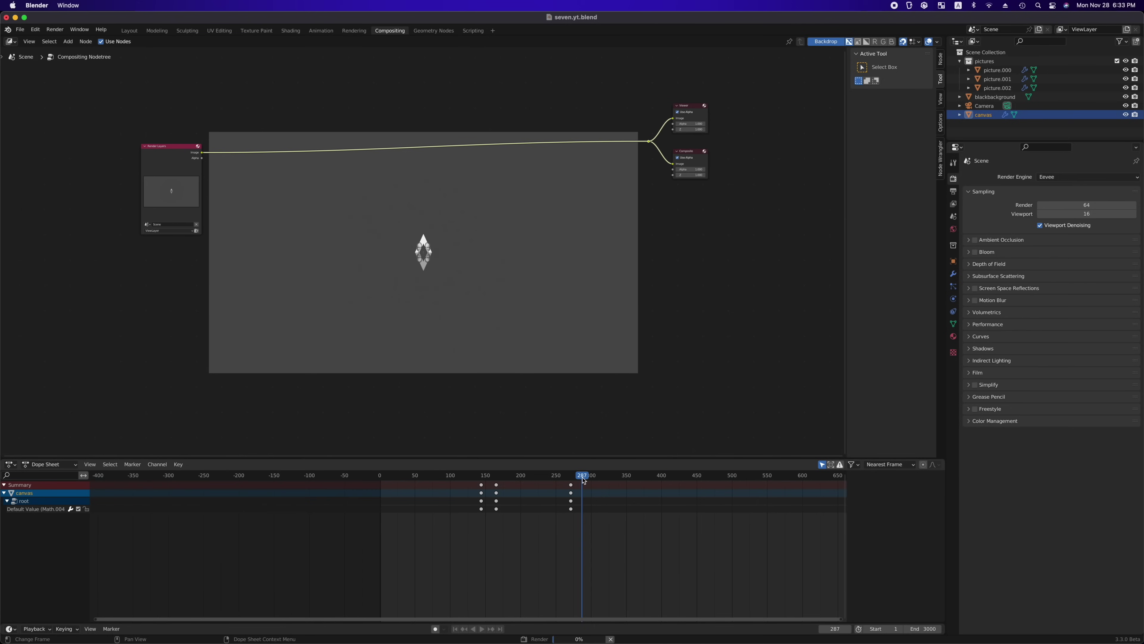
{"action": "key", "text": "Escape"}
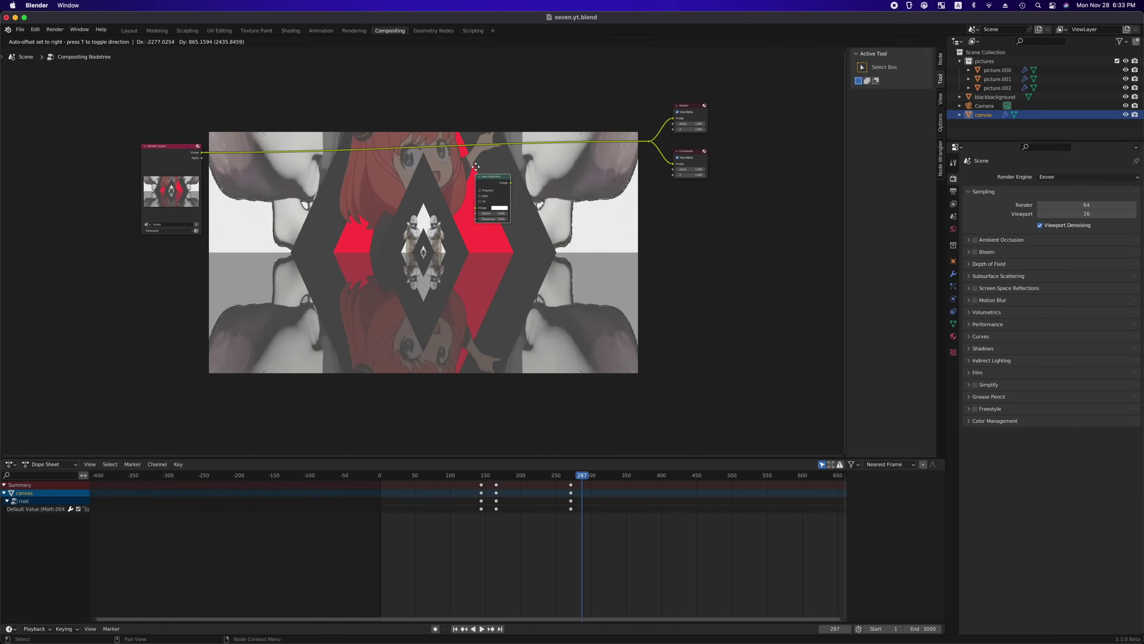
Insert a Lens Distortion node after Render Layers with Dispersion 0.2 and Fit enabled, and preview it on other frames
{"action": "left_click", "coordinate": [486, 132]}
{"action": "double_click", "coordinate": [477, 123]}
{"action": "type", "text": ".2"}
{"action": "key", "text": "Return"}
{"action": "left_click", "coordinate": [460, 106]}
{"action": "left_click", "coordinate": [629, 475]}
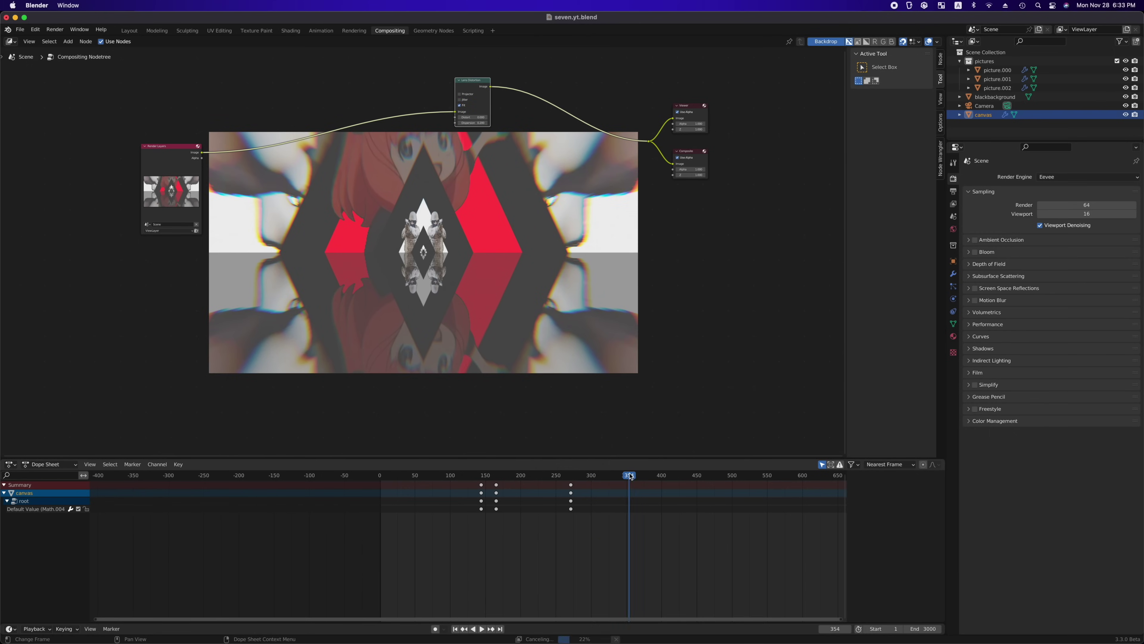
{"action": "left_click", "coordinate": [720, 478]}
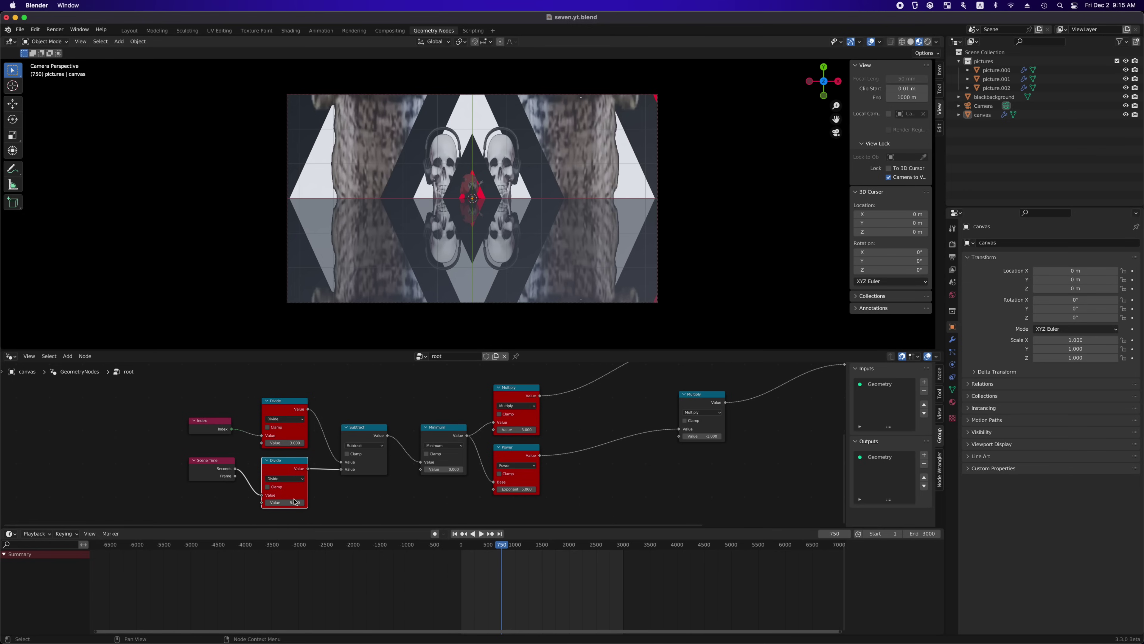
Keyframe the value of the Scene Time Divide node at frame 750 and show the canvas's animation as a curve graph
{"action": "right_click", "coordinate": [294, 502]}
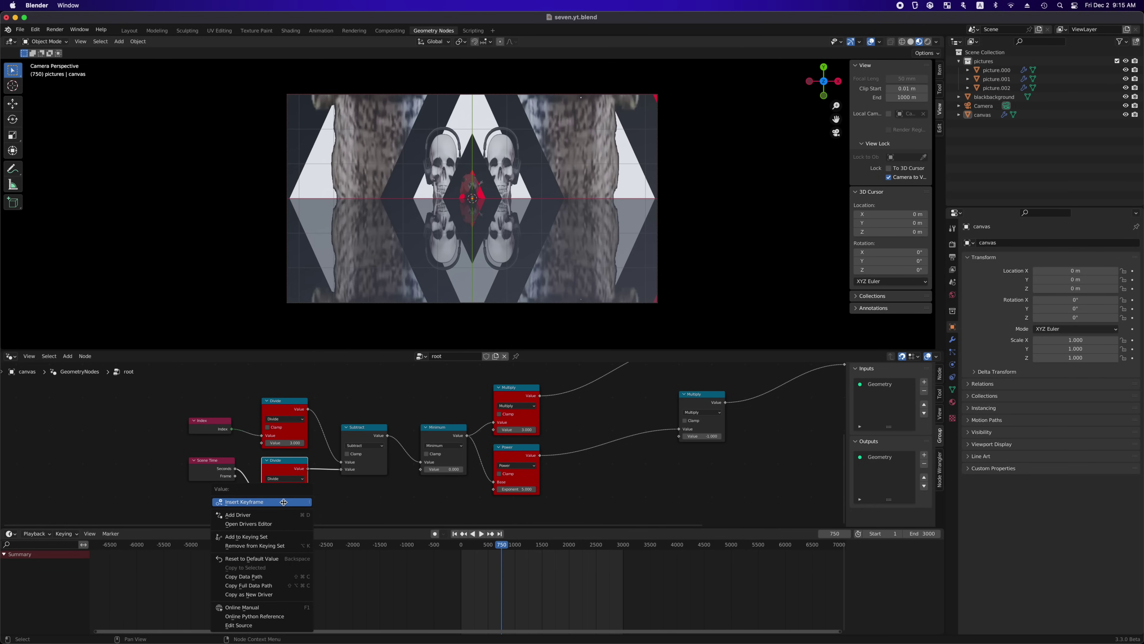
{"action": "left_click", "coordinate": [283, 502]}
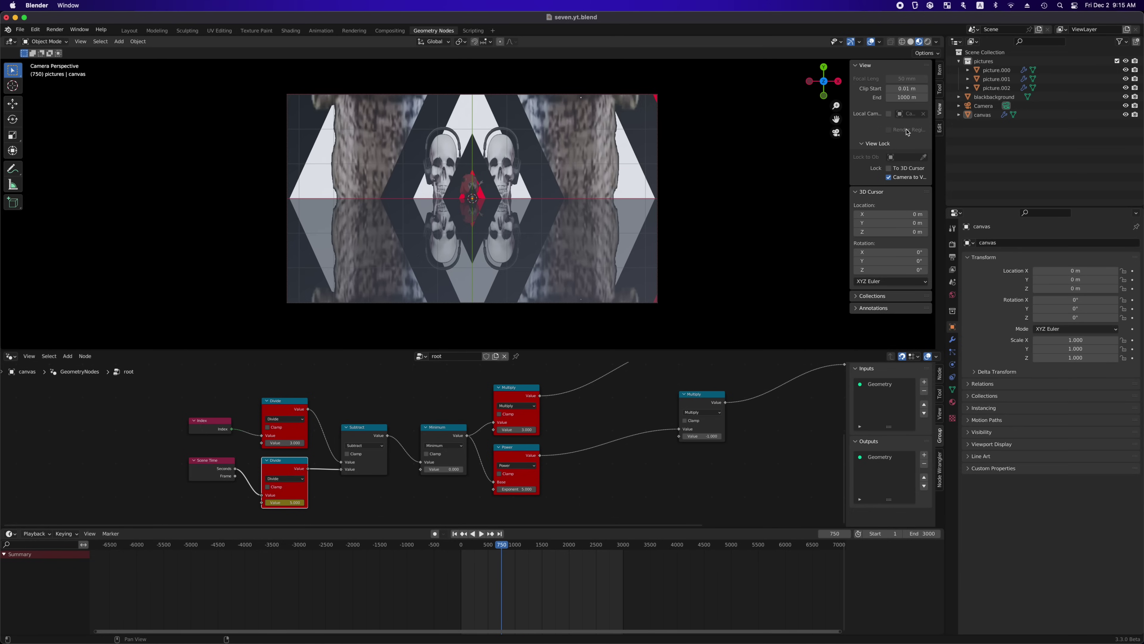
{"action": "left_click", "coordinate": [989, 115]}
{"action": "left_click", "coordinate": [536, 573]}
{"action": "left_click_drag", "start_coordinate": [542, 588], "coordinate": [482, 555]}
{"action": "key", "text": "ctrl+Tab"}
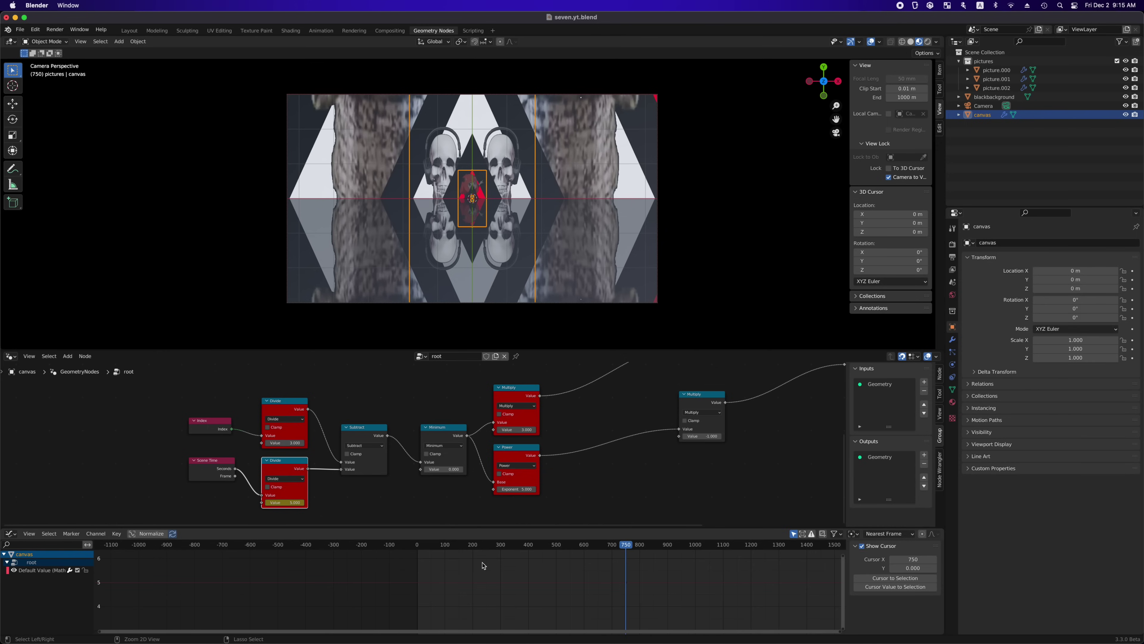
Duplicate the Divide value's keyframe, place the copy at about frame 810 with a value of about 4.2, and play the animation
{"action": "left_click_drag", "start_coordinate": [675, 565], "coordinate": [596, 607]}
{"action": "scroll", "coordinate": [596, 607], "scroll_direction": "down", "scroll_amount": 5}
{"action": "scroll", "coordinate": [596, 608], "scroll_direction": "down", "scroll_amount": 2}
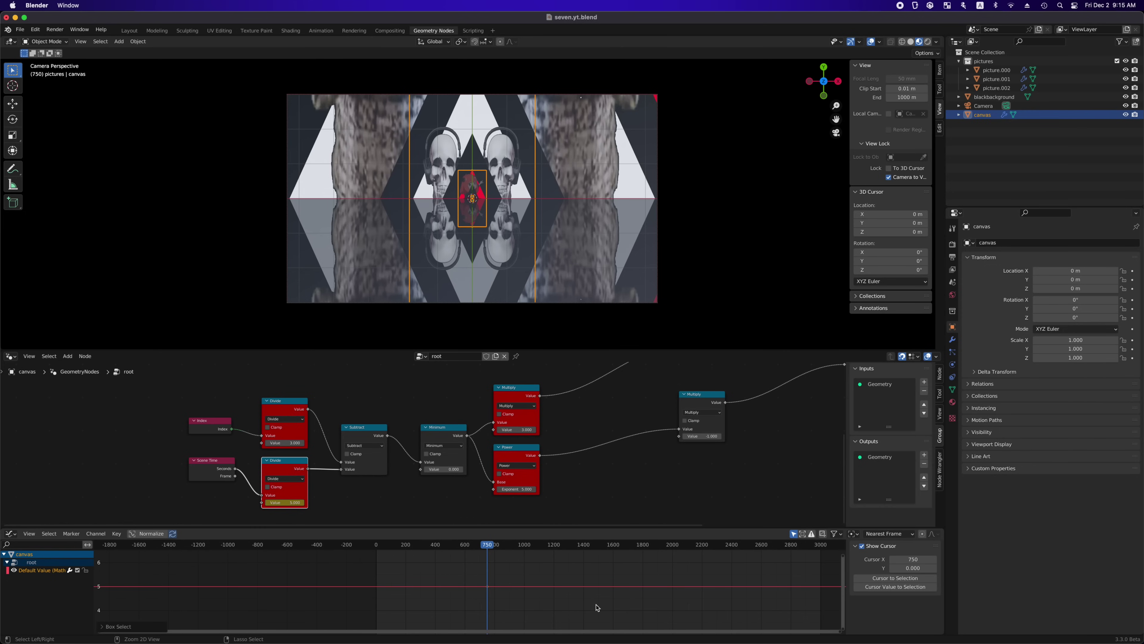
{"action": "key", "text": "shift+d"}
{"action": "key", "text": "y"}
{"action": "left_click", "coordinate": [635, 622]}
{"action": "key", "text": "g"}
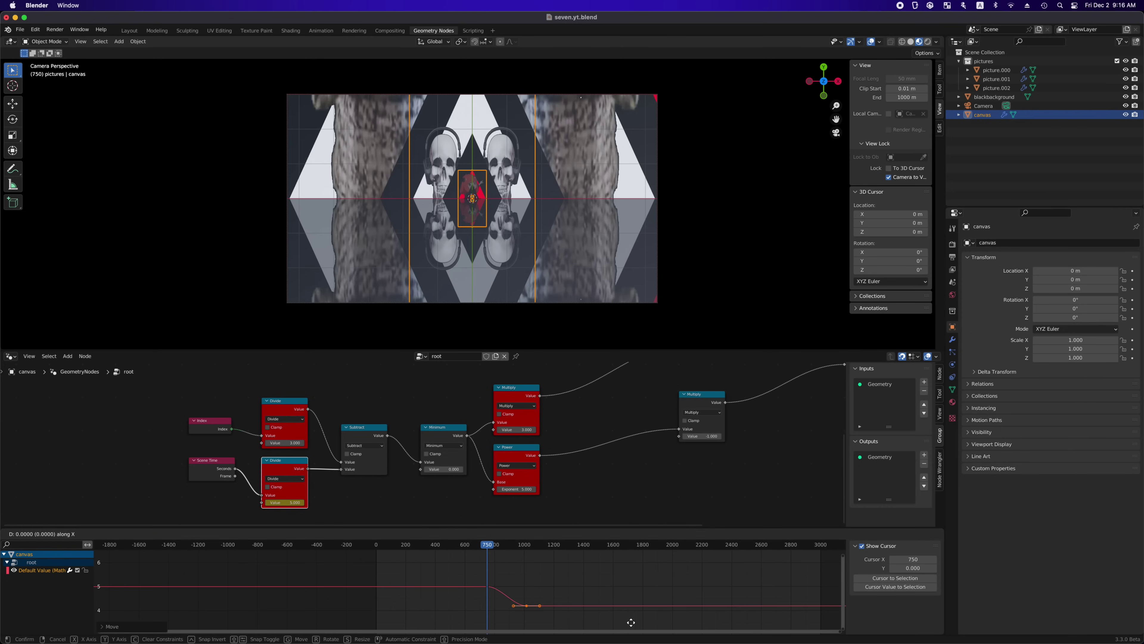
{"action": "key", "text": "x"}
{"action": "left_click", "coordinate": [606, 626]}
{"action": "middle_click_drag", "start_coordinate": [606, 626], "coordinate": [728, 601], "text": "ctrl"}
{"action": "left_click", "coordinate": [569, 572]}
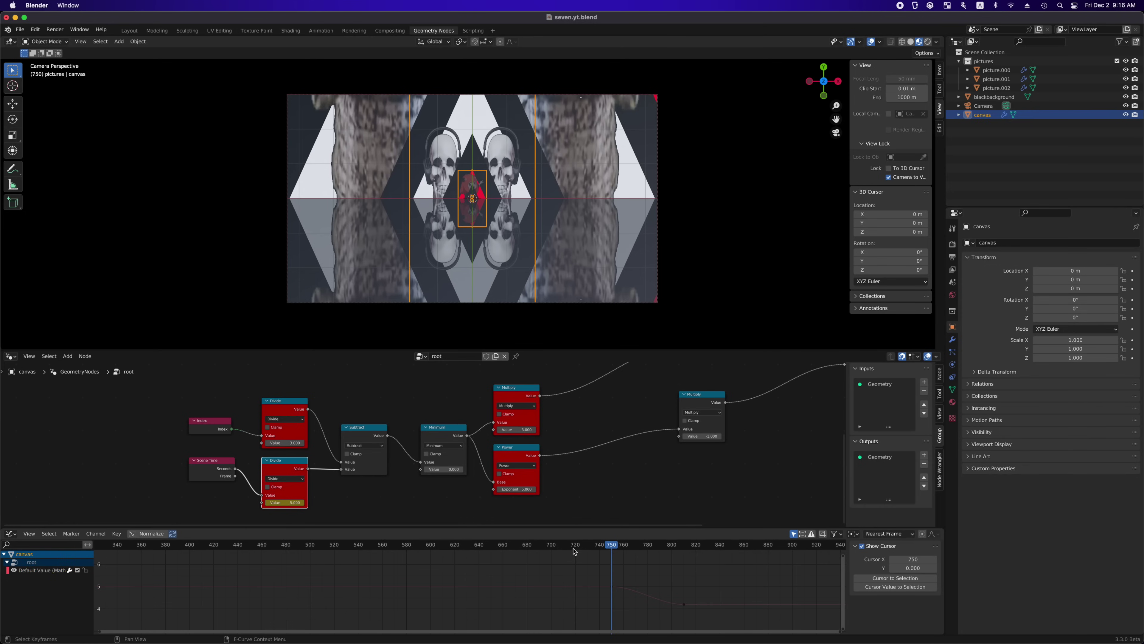
{"action": "key", "text": "space"}
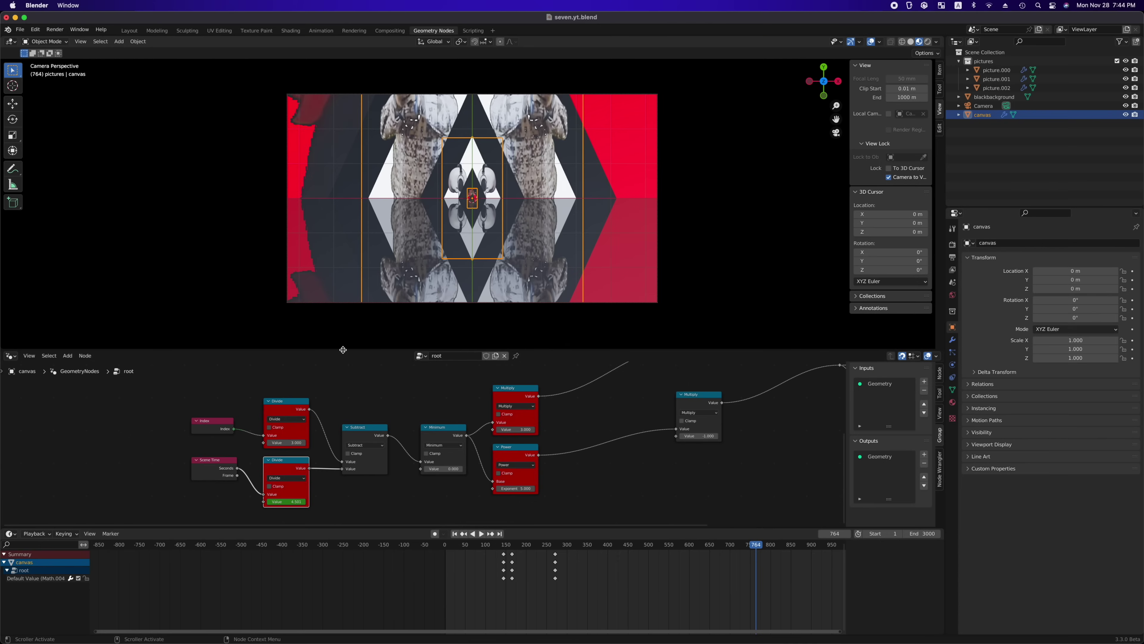
Shrink the 3D viewport and node editor, split the timeline area in two and turn the new lower area into a Video Sequencer
{"action": "left_click_drag", "start_coordinate": [343, 349], "coordinate": [346, 209]}
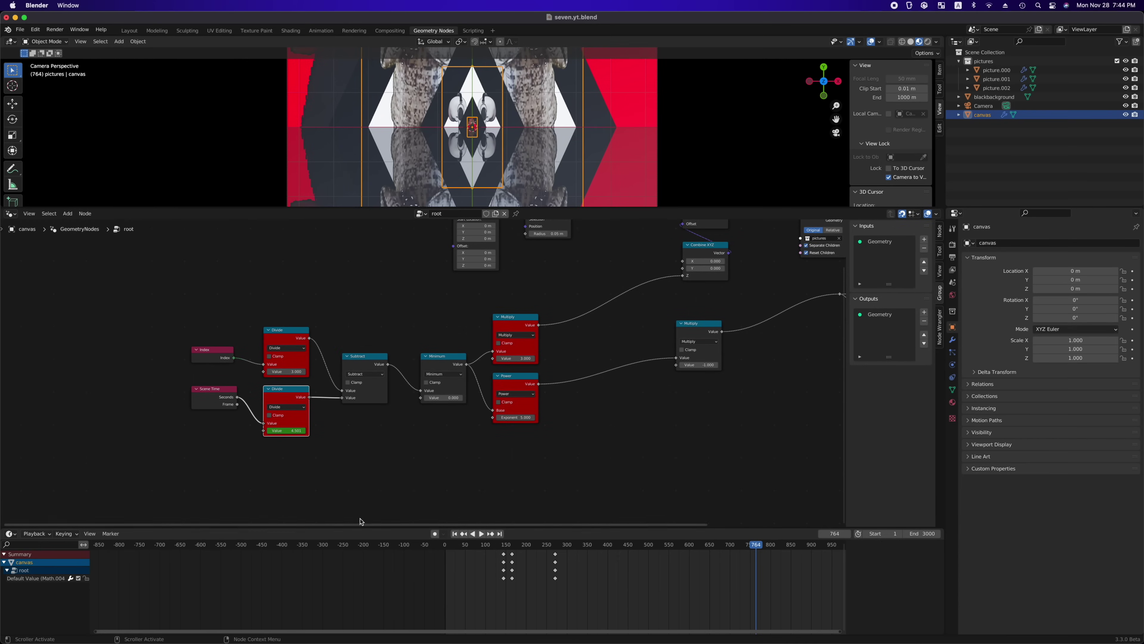
{"action": "left_click_drag", "start_coordinate": [363, 524], "coordinate": [393, 340]}
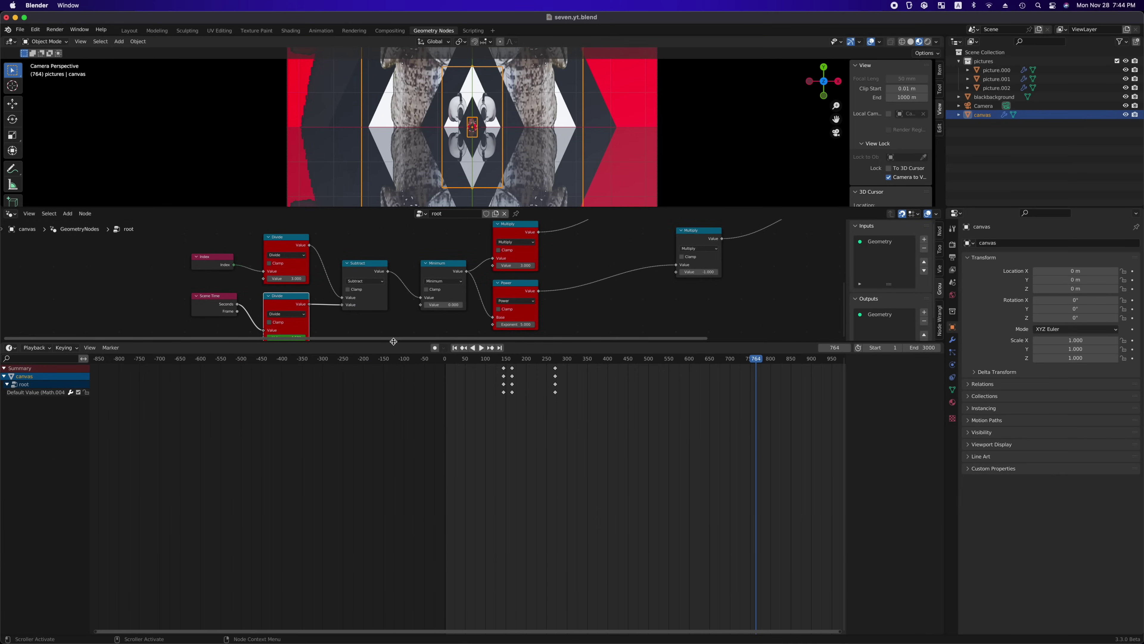
{"action": "left_click_drag", "start_coordinate": [4, 343], "coordinate": [14, 533]}
{"action": "left_click", "coordinate": [10, 530]}
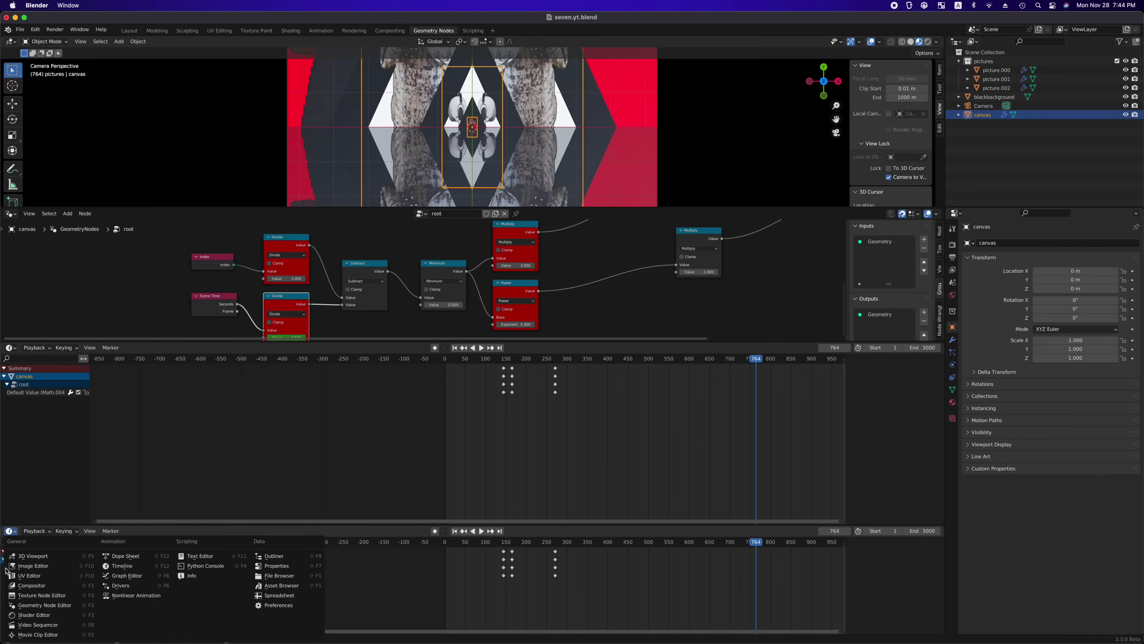
{"action": "left_click", "coordinate": [38, 624]}
Add the 7 Nation Army remix movie with its sound to the sequencer at frame 0, play it and lower the volume
{"action": "scroll", "coordinate": [205, 585], "scroll_direction": "down", "scroll_amount": 8}
{"action": "left_click", "coordinate": [417, 544]}
{"action": "key", "text": "space"}
{"action": "left_click_drag", "start_coordinate": [415, 544], "coordinate": [414, 544]}
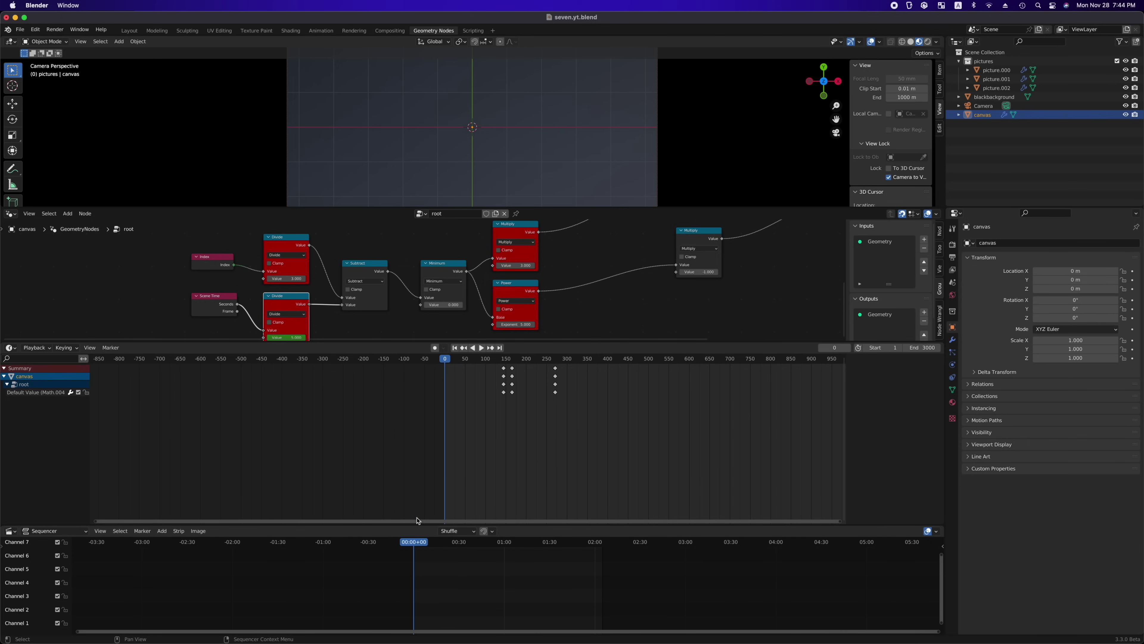
{"action": "key", "text": "shift+a"}
{"action": "left_click", "coordinate": [412, 543]}
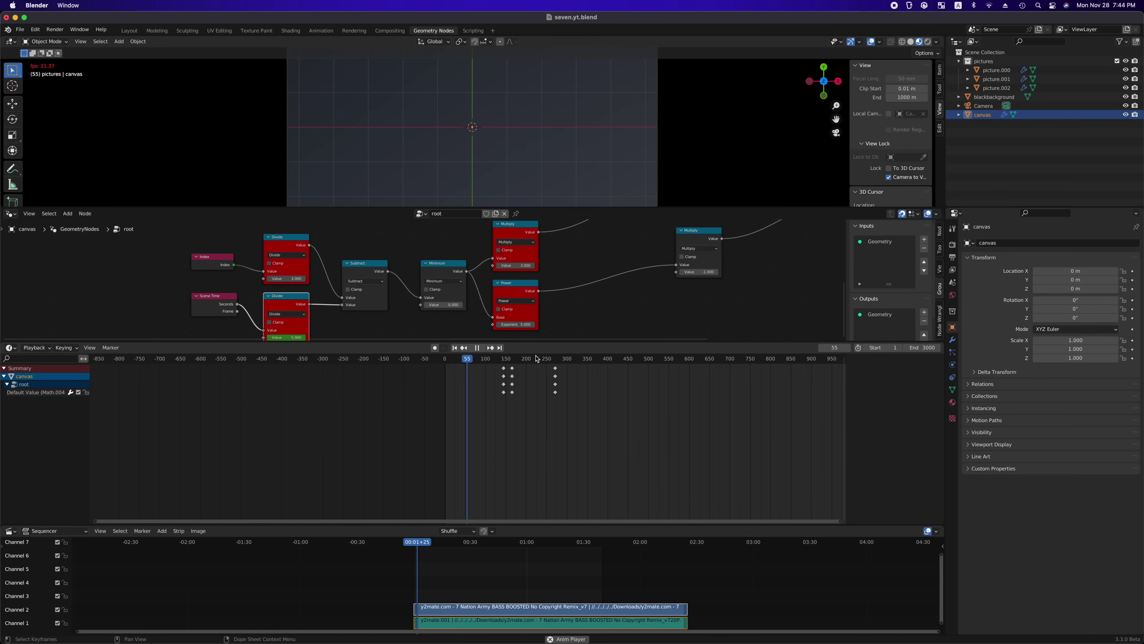
{"action": "key", "text": "XF86AudioLowerVolume"}
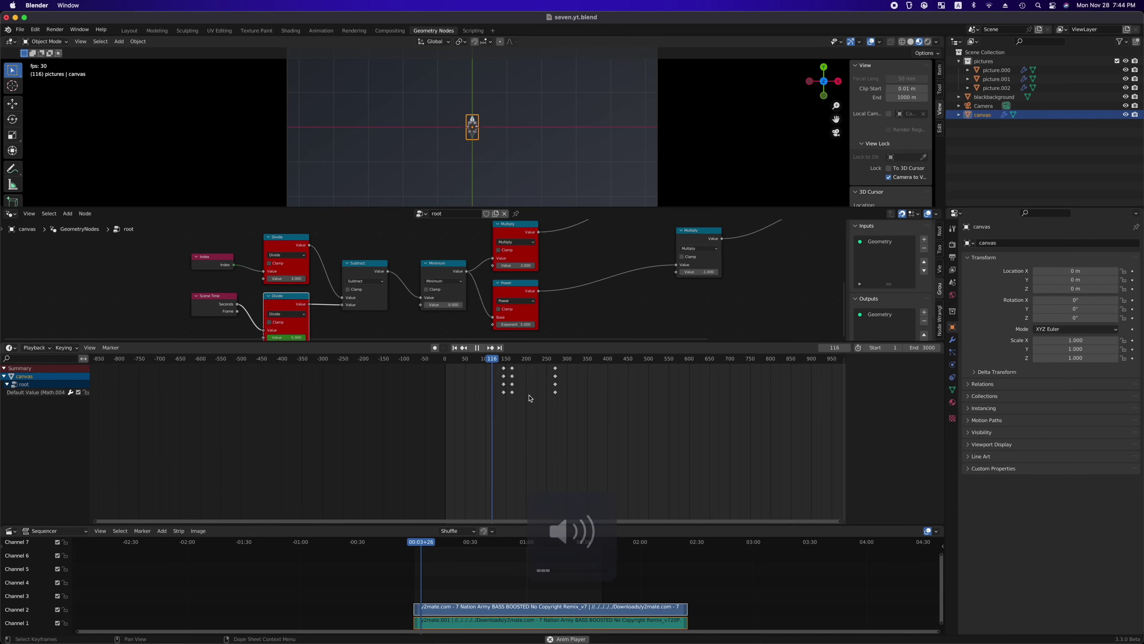
Show the canvas's keyframes as a curve graph and shift the Divide value's keyframes in time to start at about frame 505
{"action": "key", "text": "ctrl+Tab"}
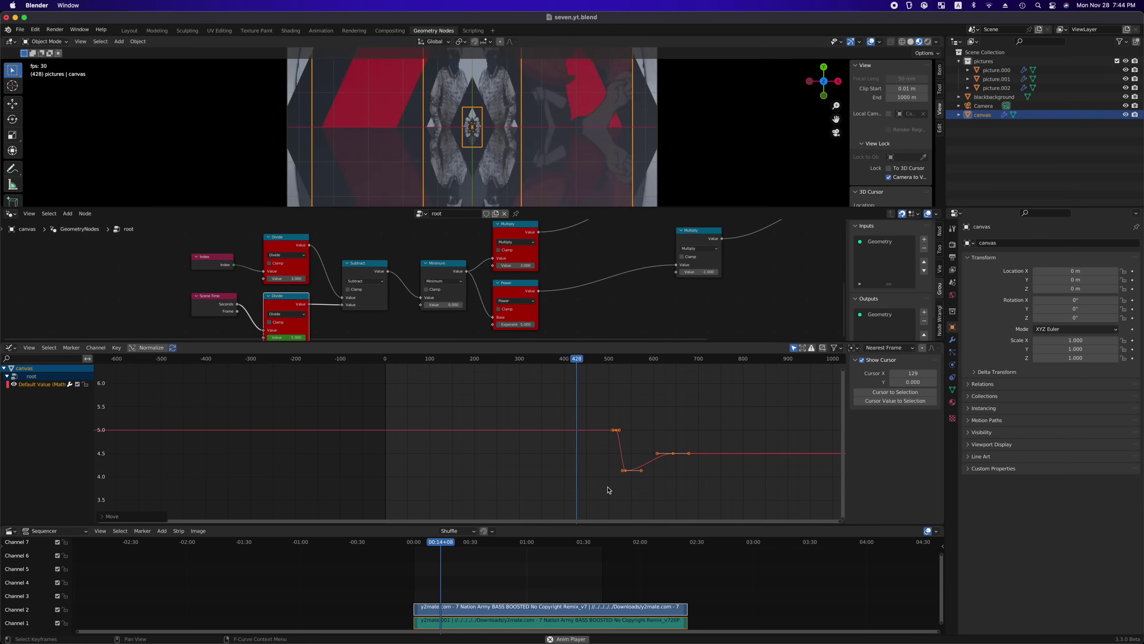
{"action": "key", "text": "g"}
{"action": "key", "text": "x"}
{"action": "left_click", "coordinate": [739, 450]}
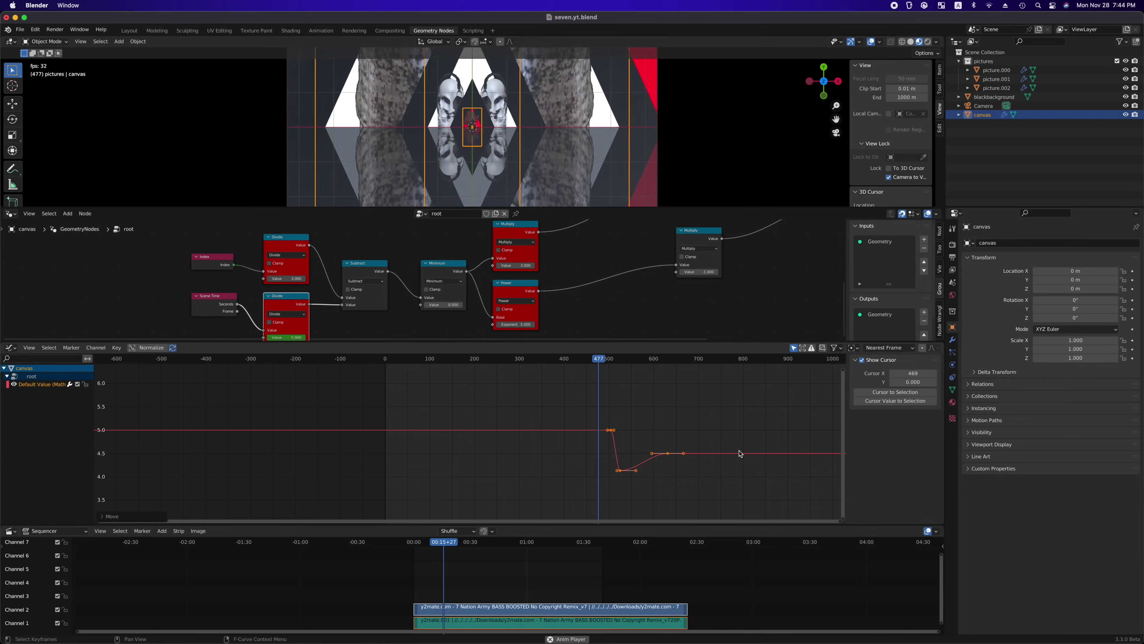